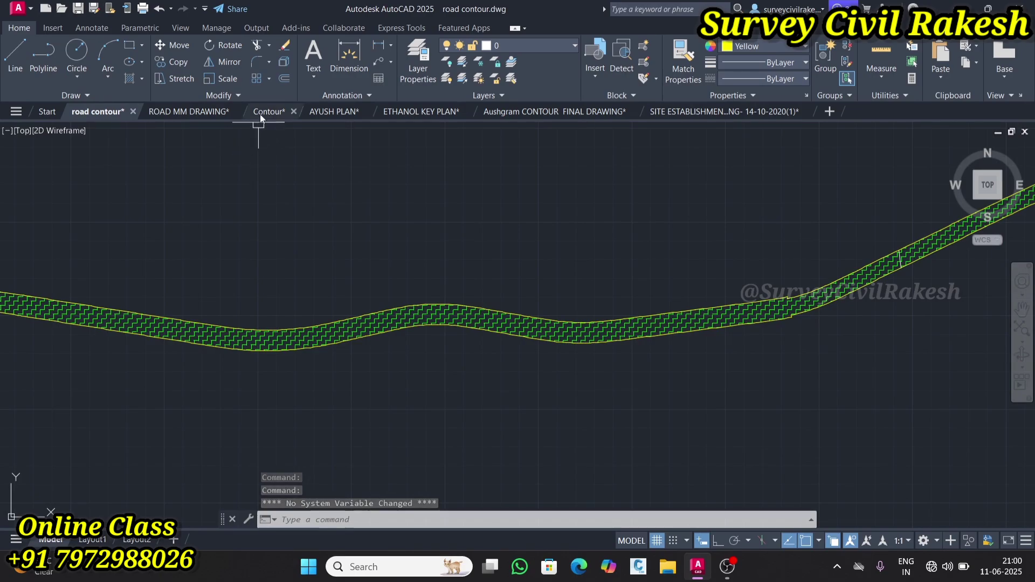
Look over the open Contour, ETHANOL KEY PLAN and SITE ESTABLISHMENT COMBINED LANDSCAPE drawings in turn
click(268, 112)
scroll(336, 239, up, 3)
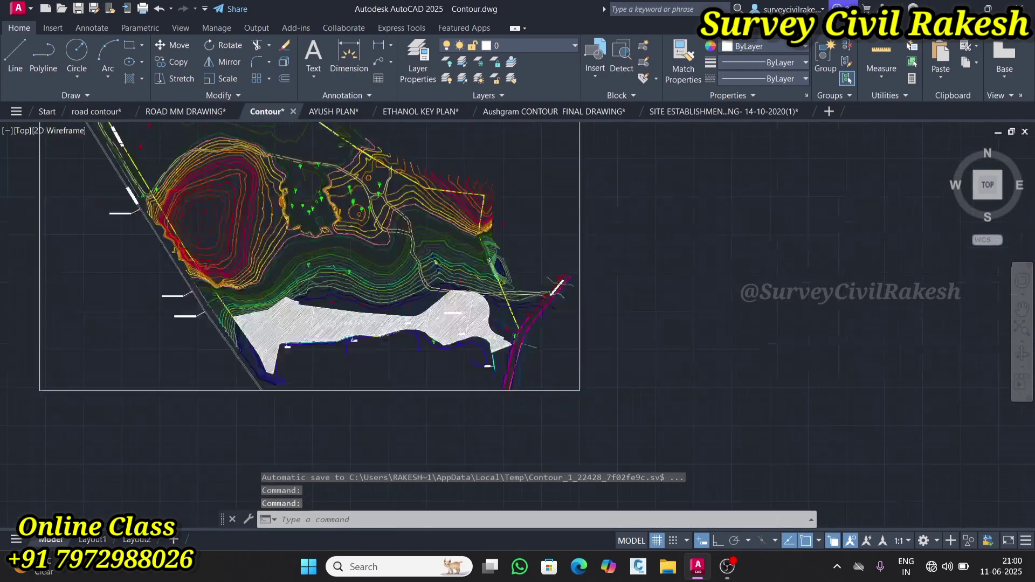
click(419, 111)
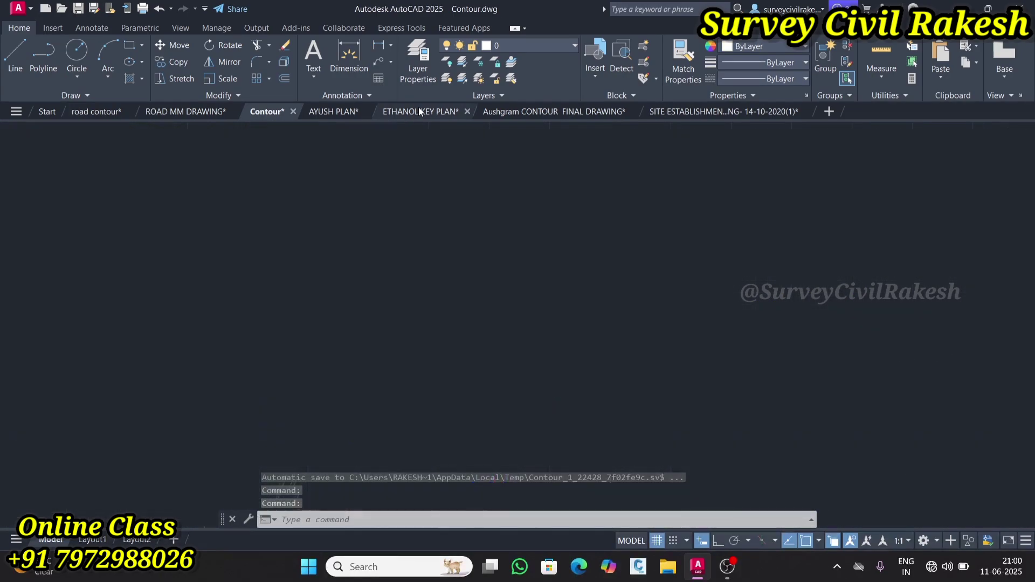
click(507, 112)
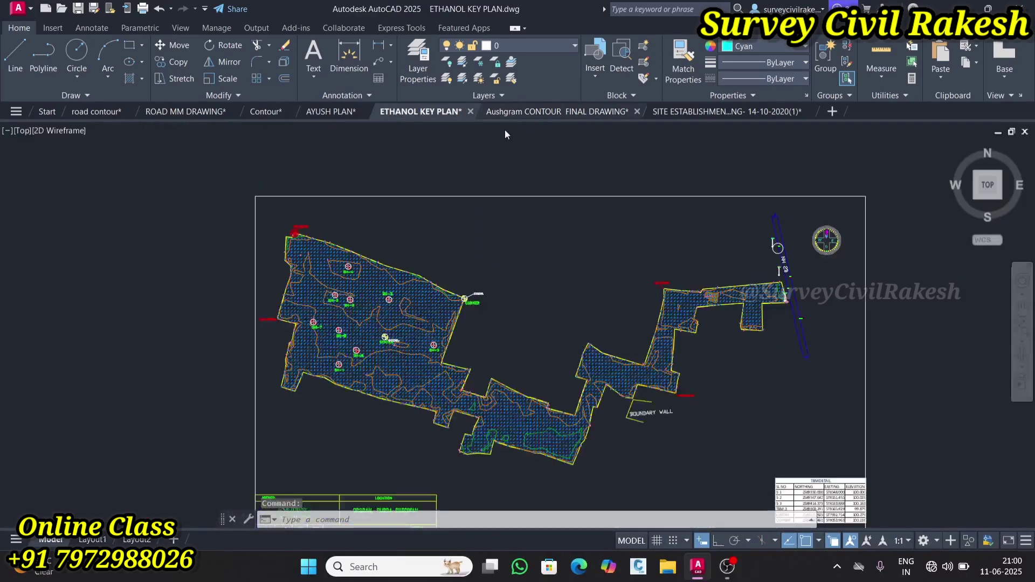
scroll(430, 323, up, 3)
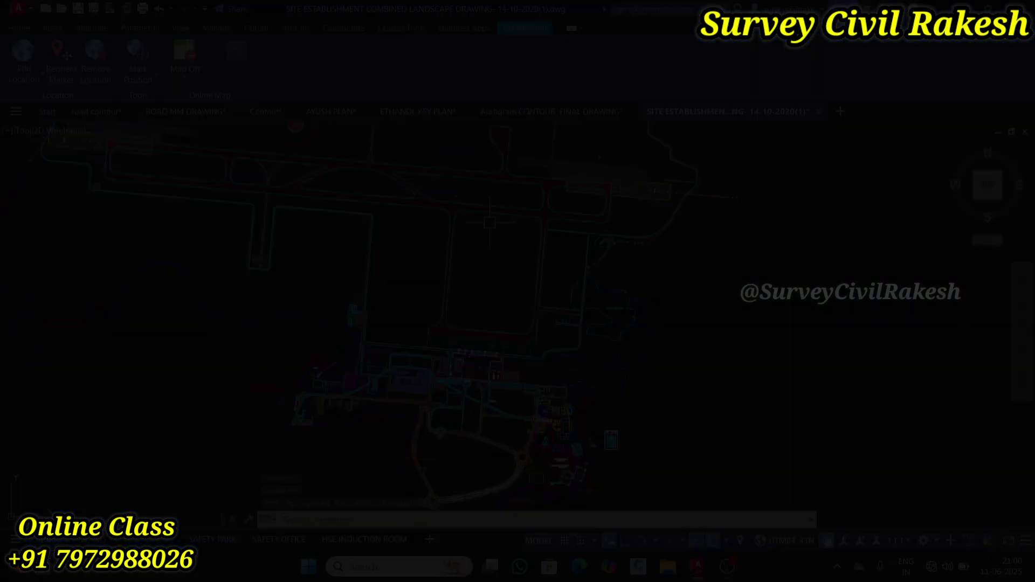
scroll(489, 223, up, 5)
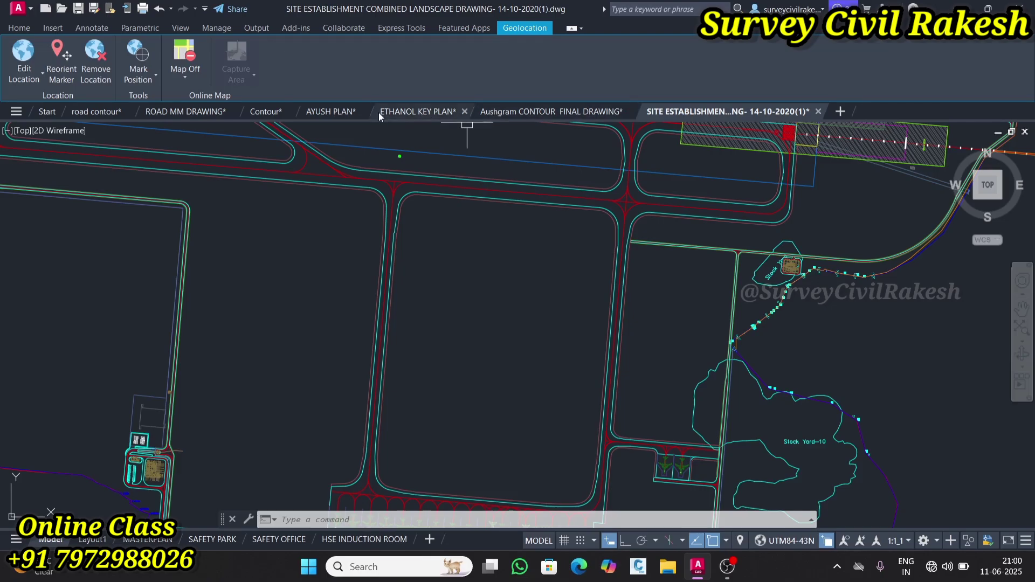
Return to the Contour drawing and inspect the contour elevation labels on the eastern slope of the large hill
mouse_move(407, 115)
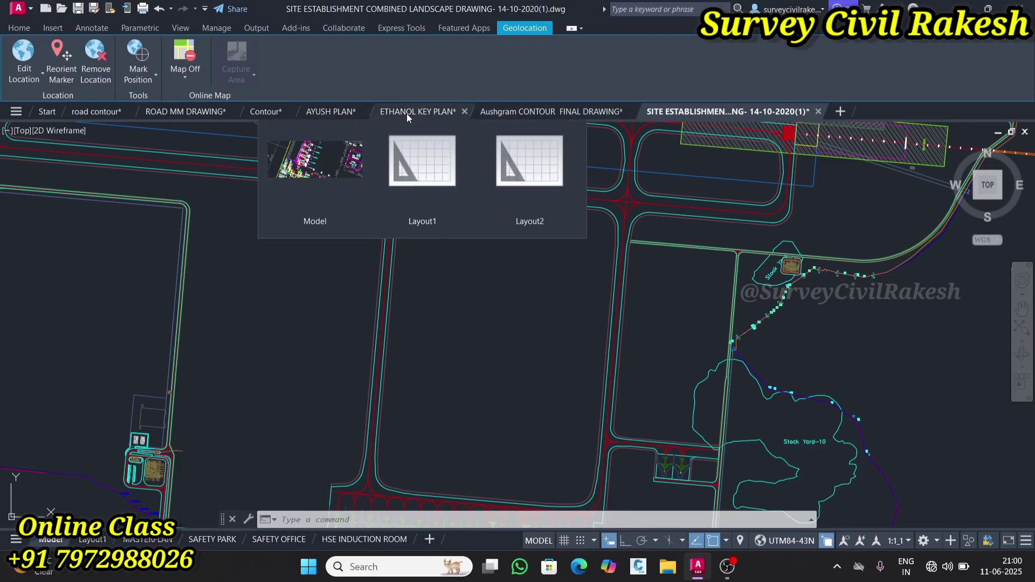
click(267, 112)
scroll(367, 246, down, 5)
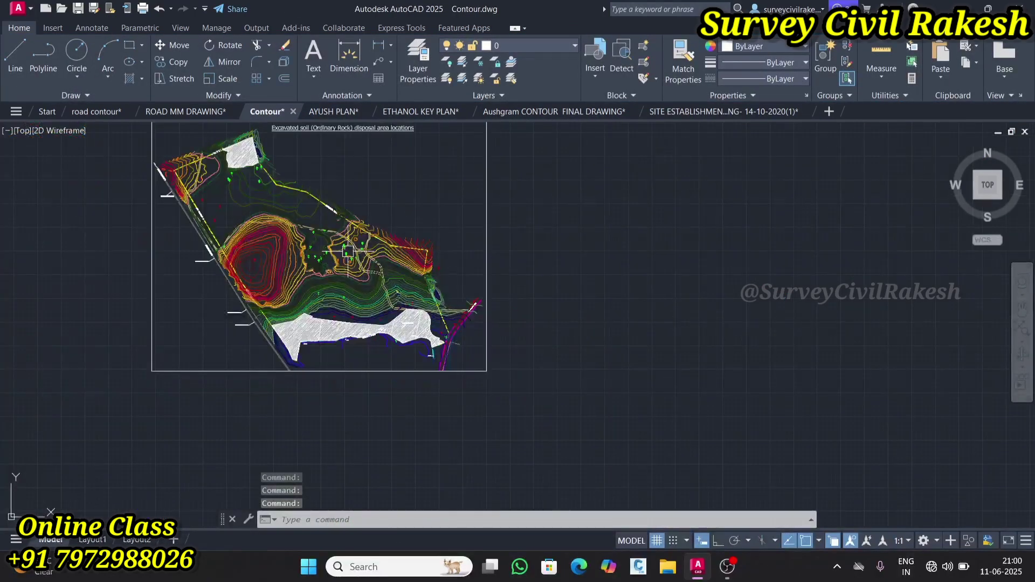
scroll(262, 258, up, 10)
mouse_move(388, 291)
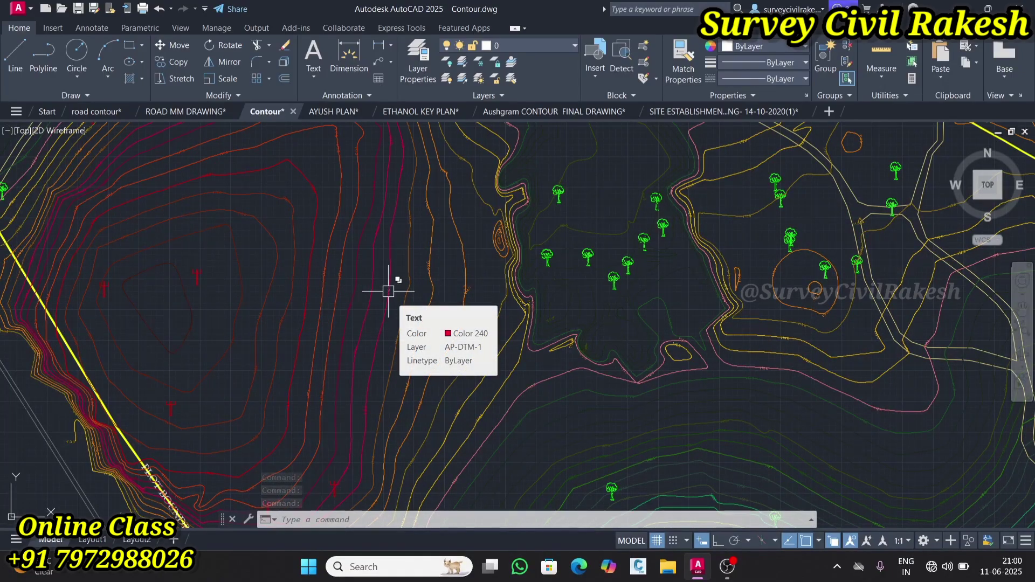
scroll(388, 291, down, 5)
scroll(378, 283, up, 10)
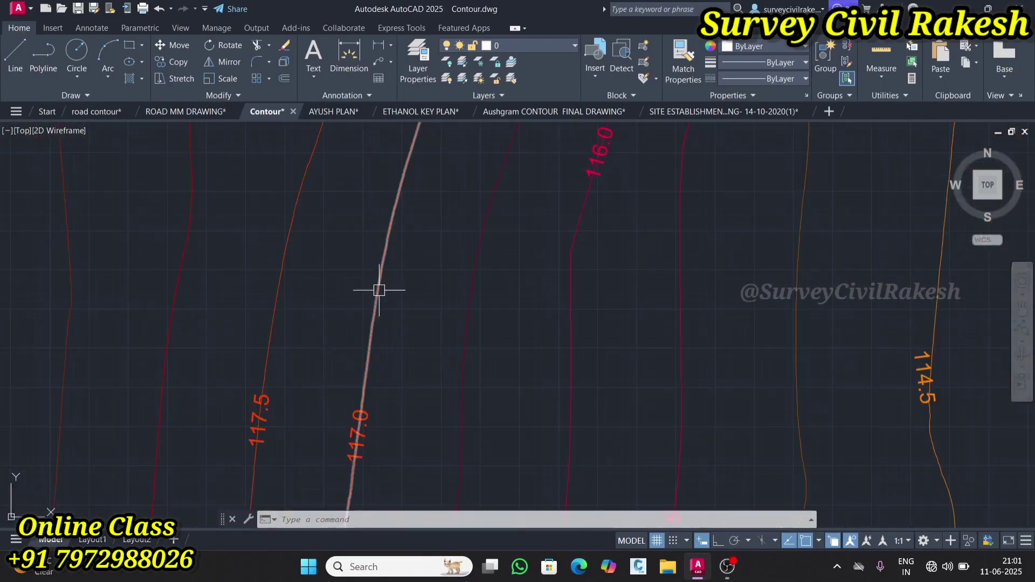
Highlight the 117.0 contour on the large hill, follow its loop around the slope, and clear the selection
click(388, 266)
scroll(391, 281, down, 3)
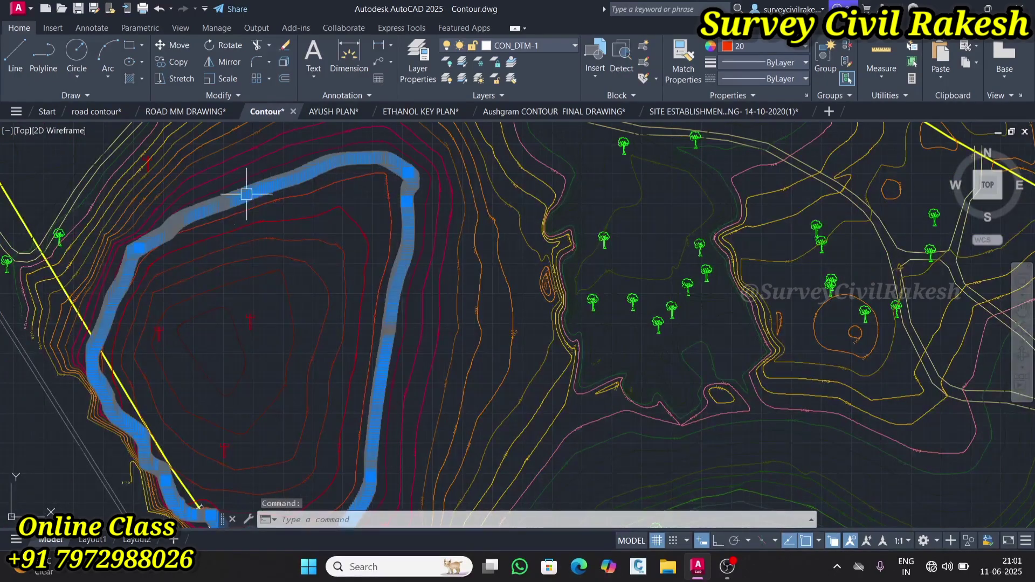
scroll(163, 233, up, 3)
scroll(439, 416, down, 2)
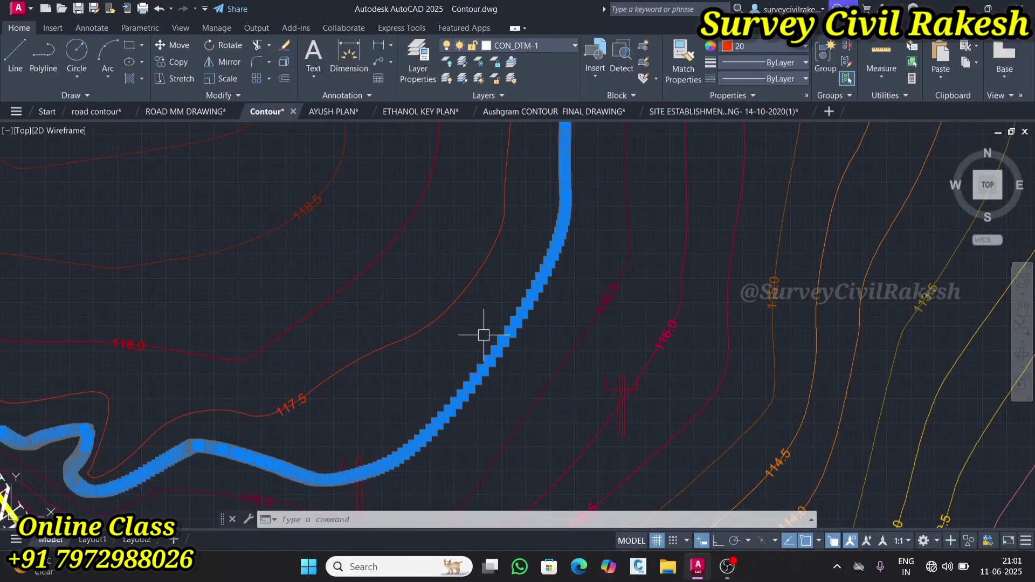
scroll(518, 288, down, 2)
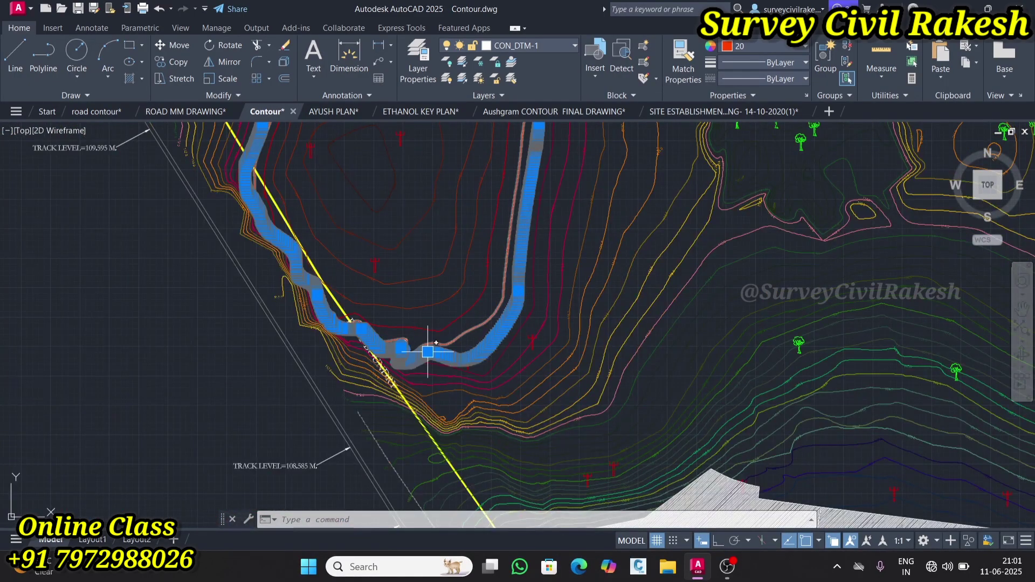
scroll(596, 291, down, 3)
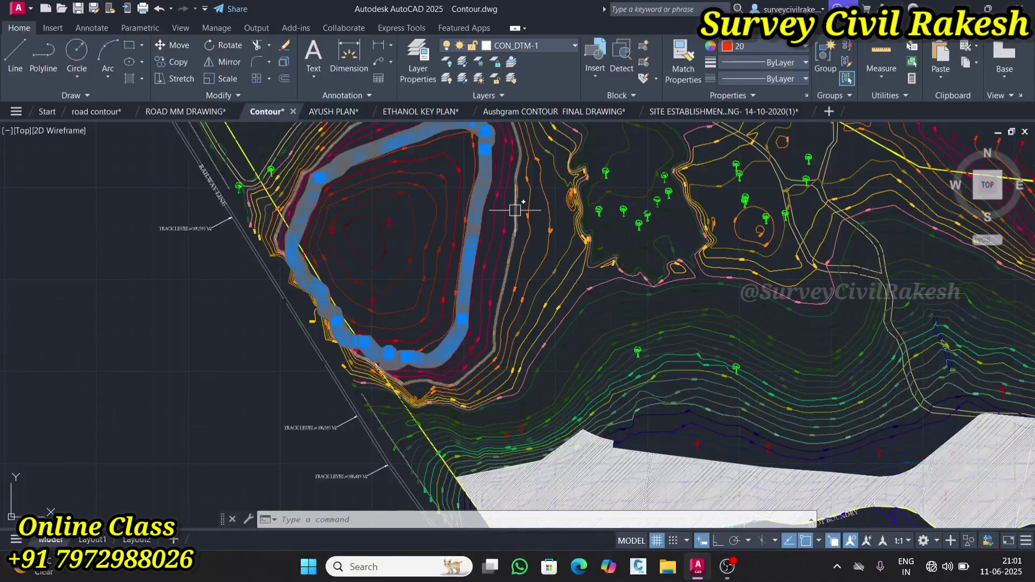
scroll(406, 246, up, 5)
key(Escape)
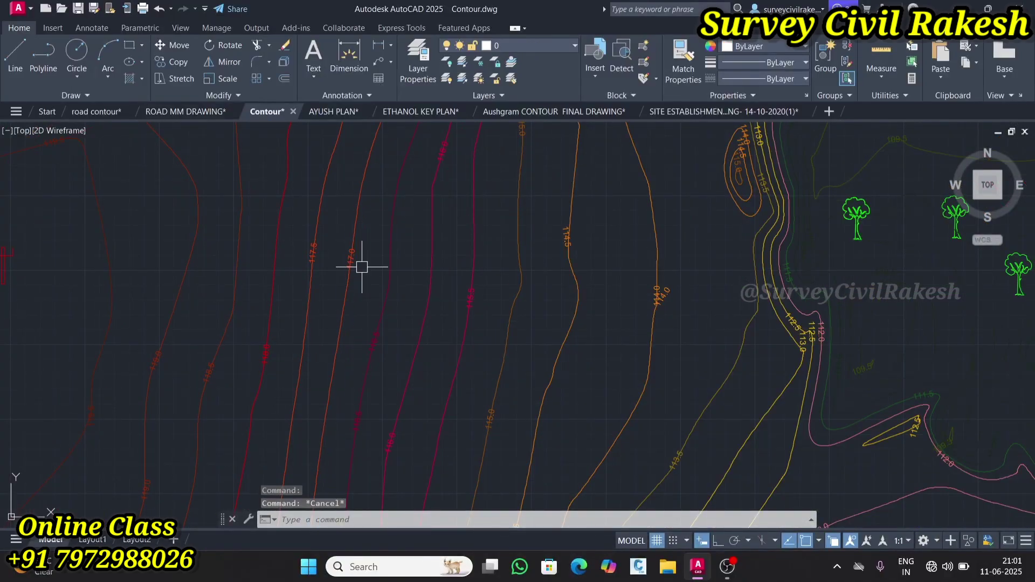
Examine the elevation labels and interval of successive contours from the 117.0 line up towards the large hill's summit
scroll(362, 267, up, 2)
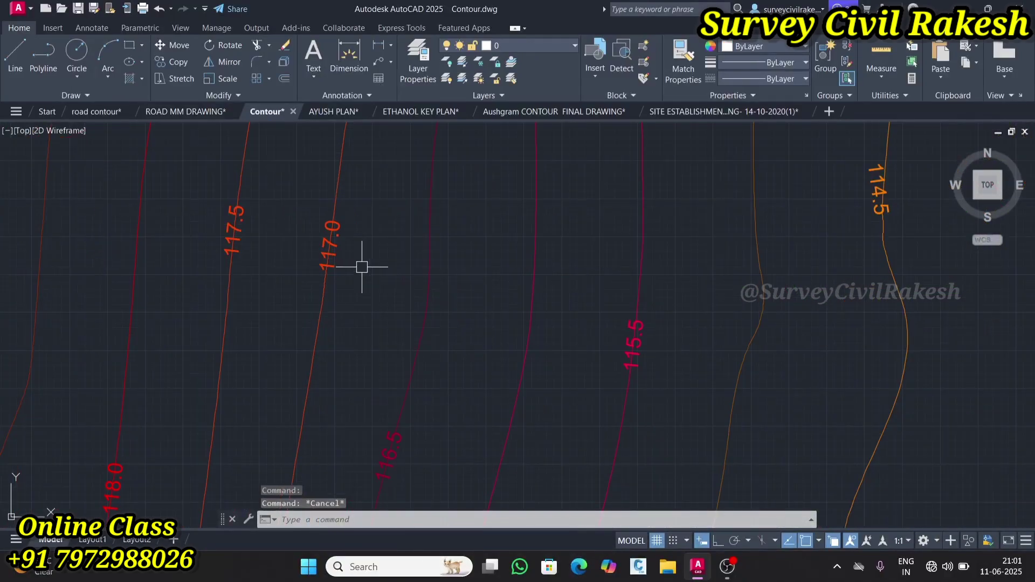
scroll(362, 266, down, 5)
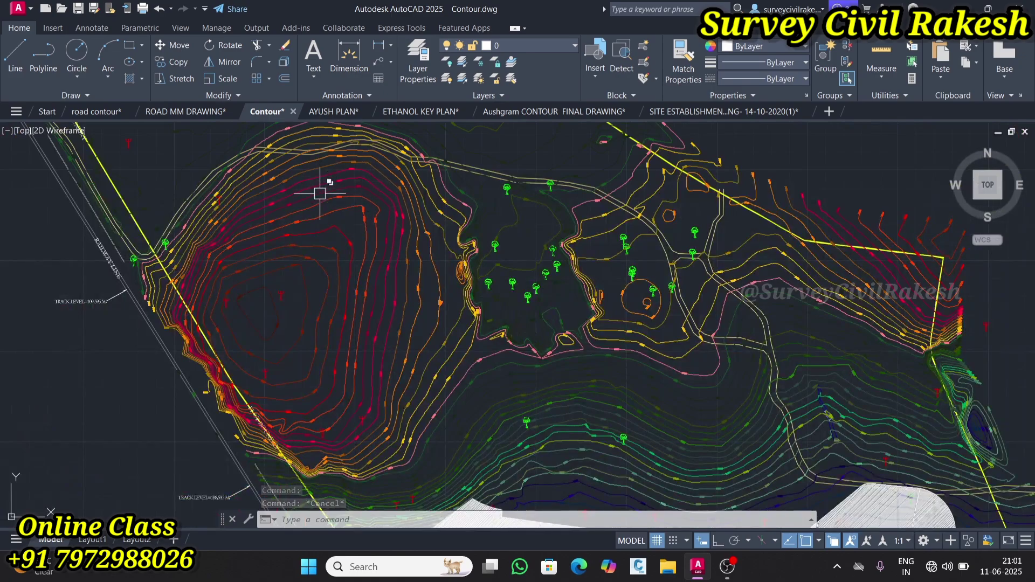
scroll(361, 289, up, 6)
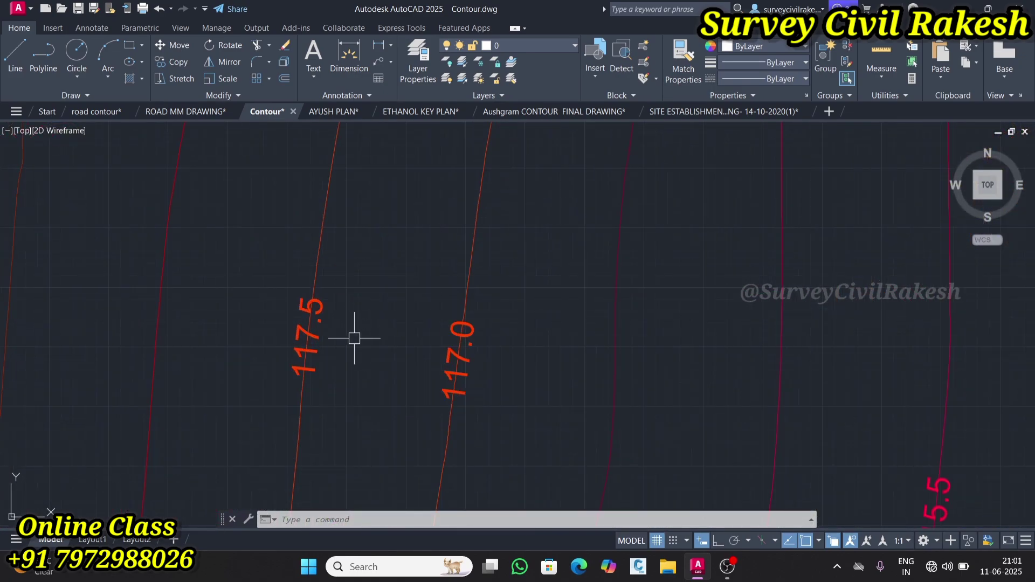
scroll(354, 338, down, 5)
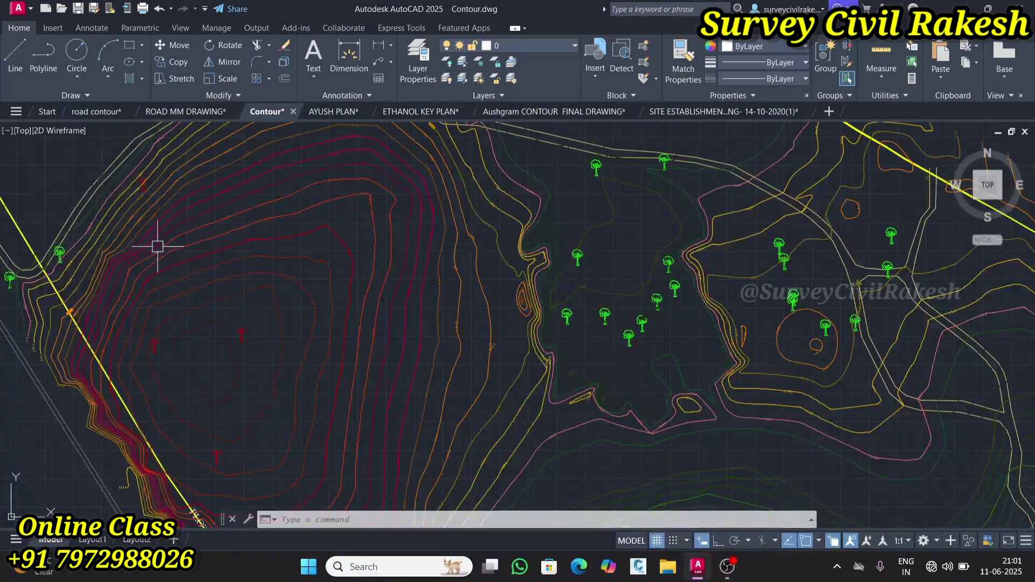
scroll(256, 397, down, 2)
scroll(282, 386, up, 8)
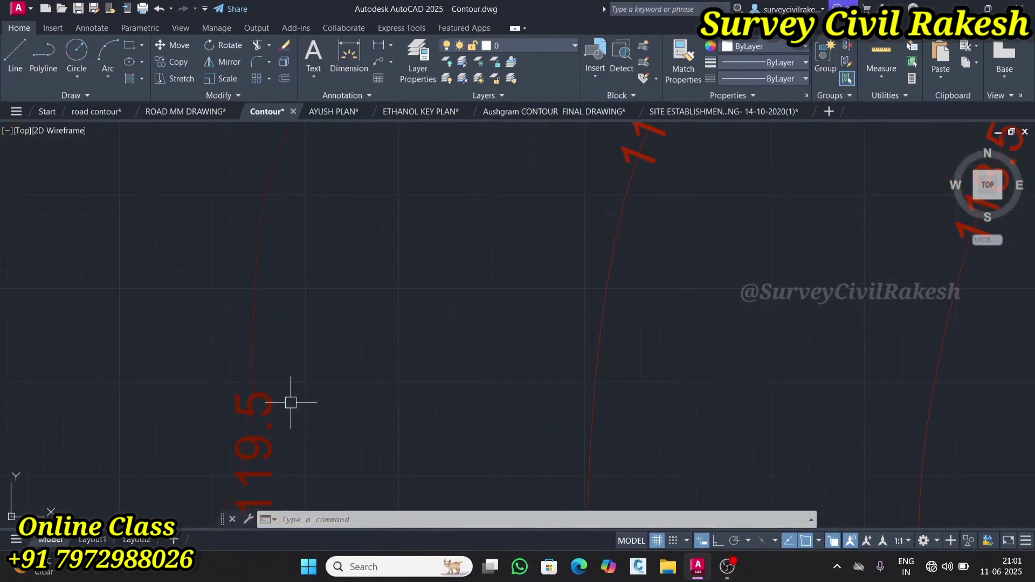
scroll(295, 358, down, 2)
scroll(301, 377, up, 2)
scroll(300, 372, down, 2)
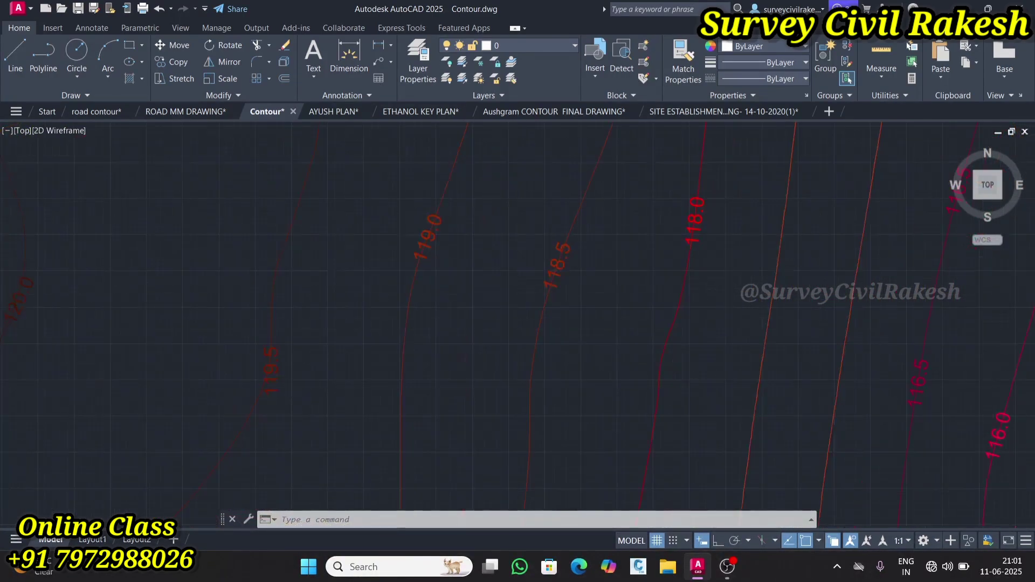
scroll(294, 383, up, 3)
scroll(287, 373, down, 4)
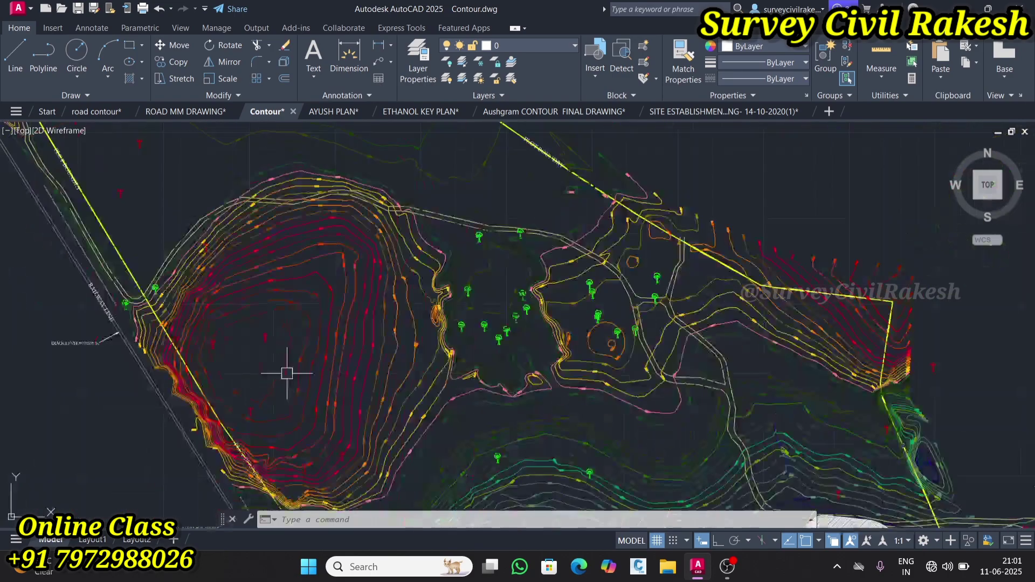
scroll(620, 399, up, 7)
scroll(679, 436, down, 6)
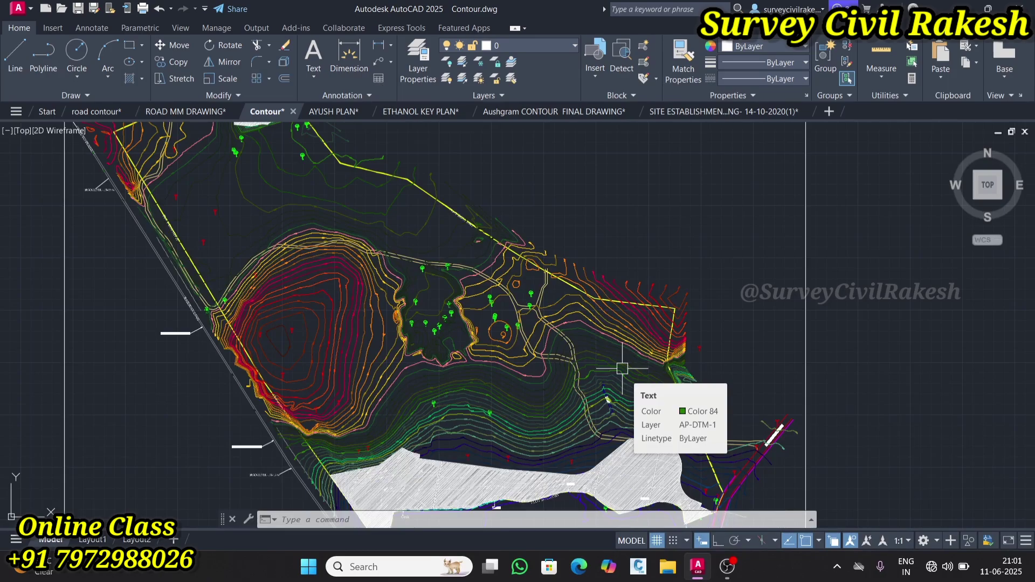
Examine the contours in the northern part of the site and the elevation labels near the large hill's summit
scroll(598, 372, down, 4)
scroll(484, 302, up, 6)
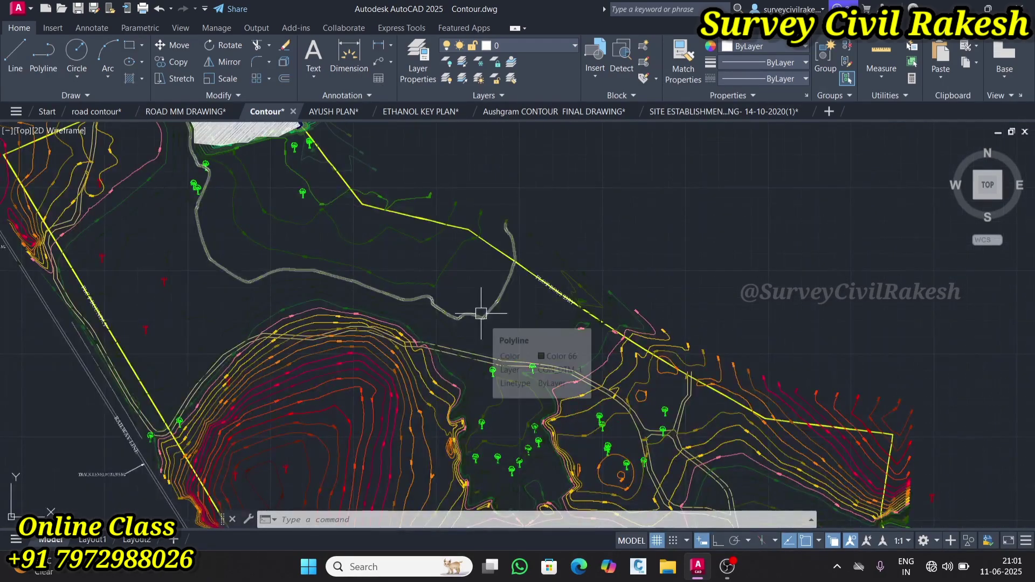
scroll(522, 405, up, 5)
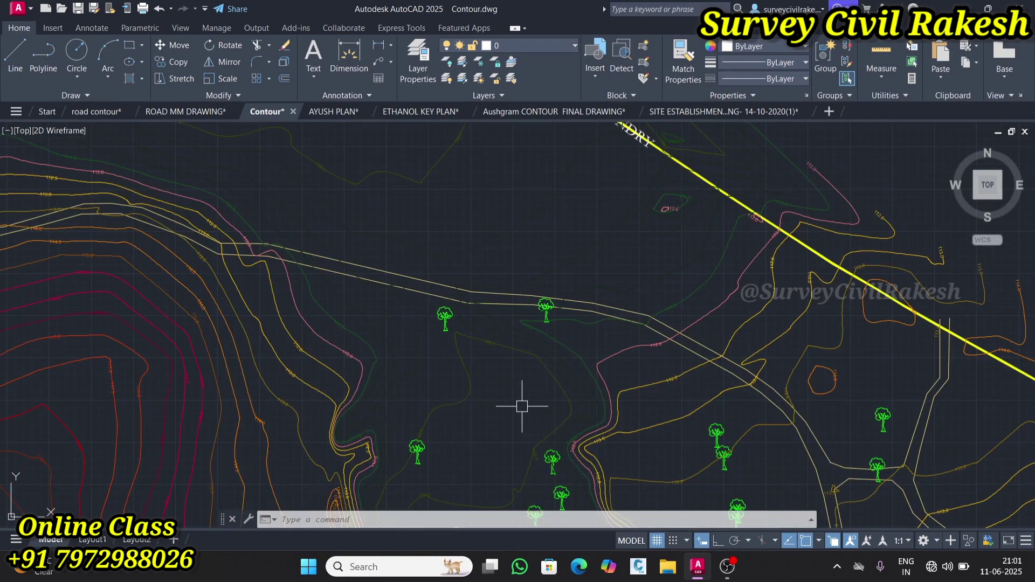
scroll(522, 406, down, 6)
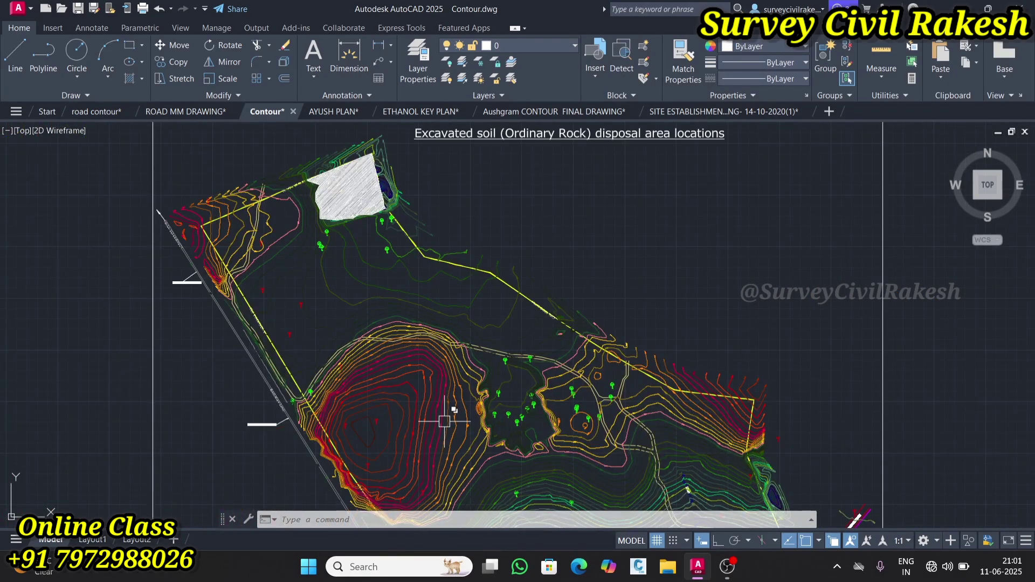
scroll(411, 423, up, 10)
scroll(379, 423, up, 3)
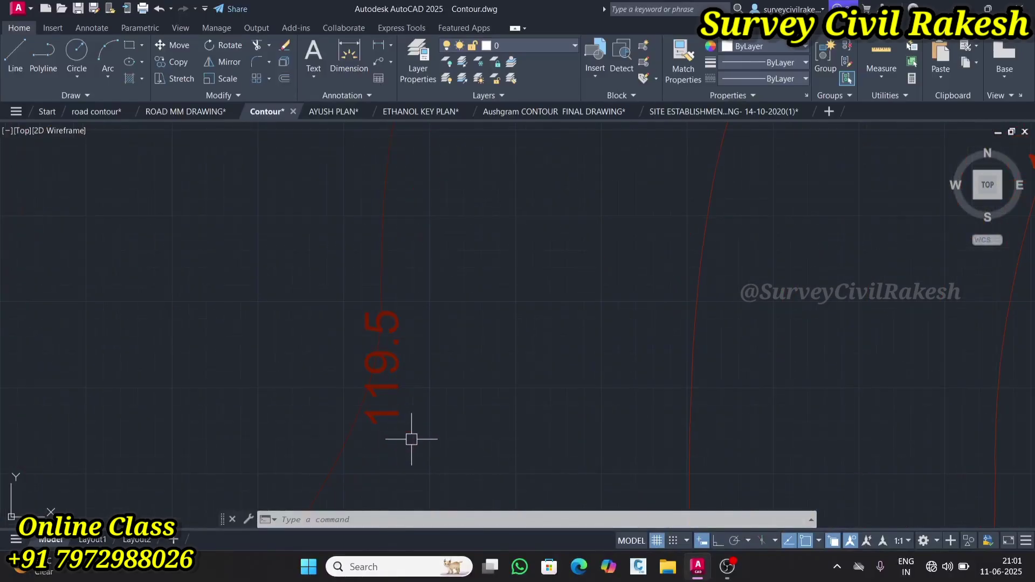
scroll(405, 354, down, 10)
Examine the contour elevation labels around the NALA and the nearby track in the low southeastern area
scroll(620, 413, up, 10)
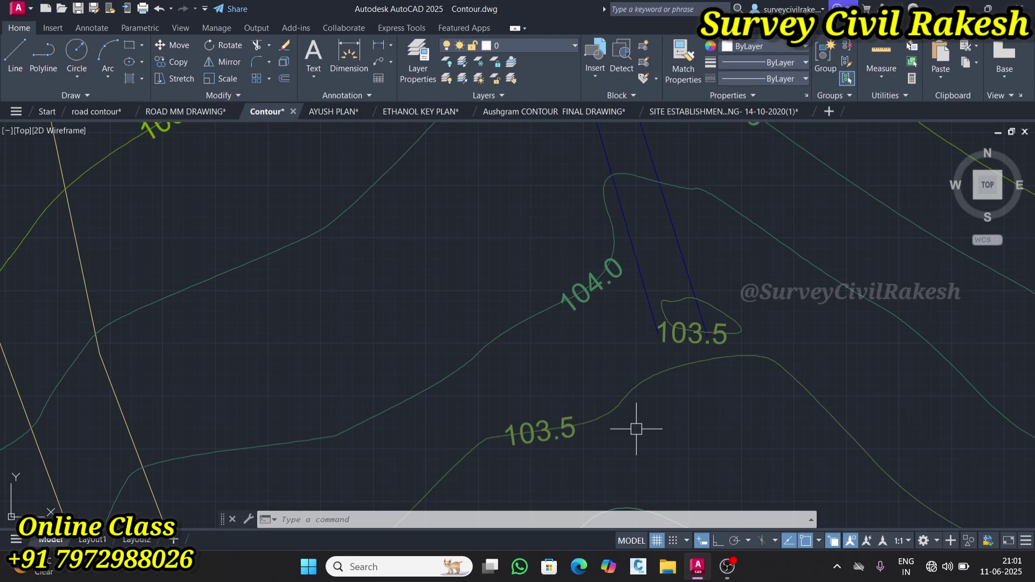
scroll(629, 431, down, 10)
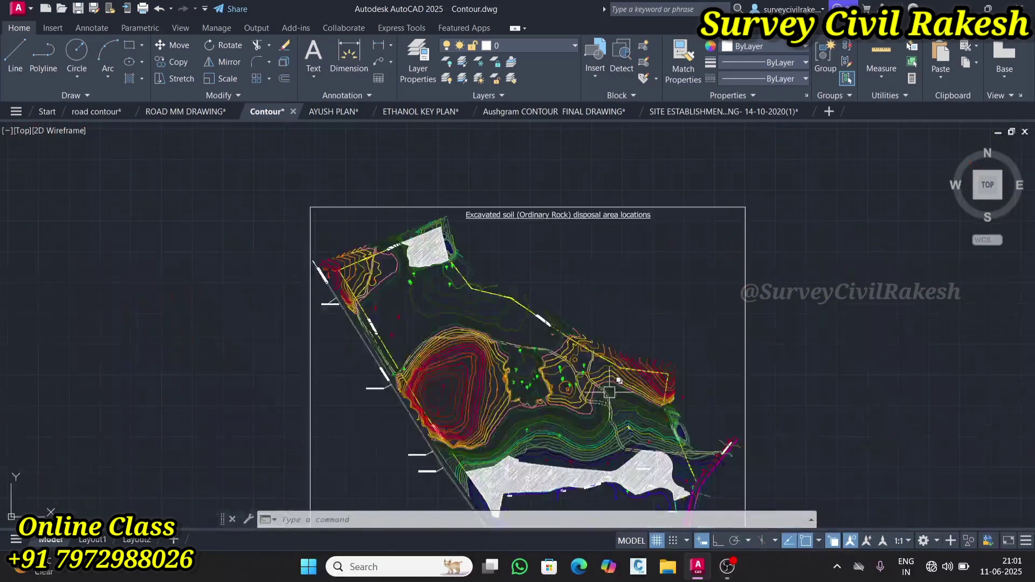
scroll(591, 418, up, 6)
scroll(586, 416, down, 10)
scroll(605, 467, up, 8)
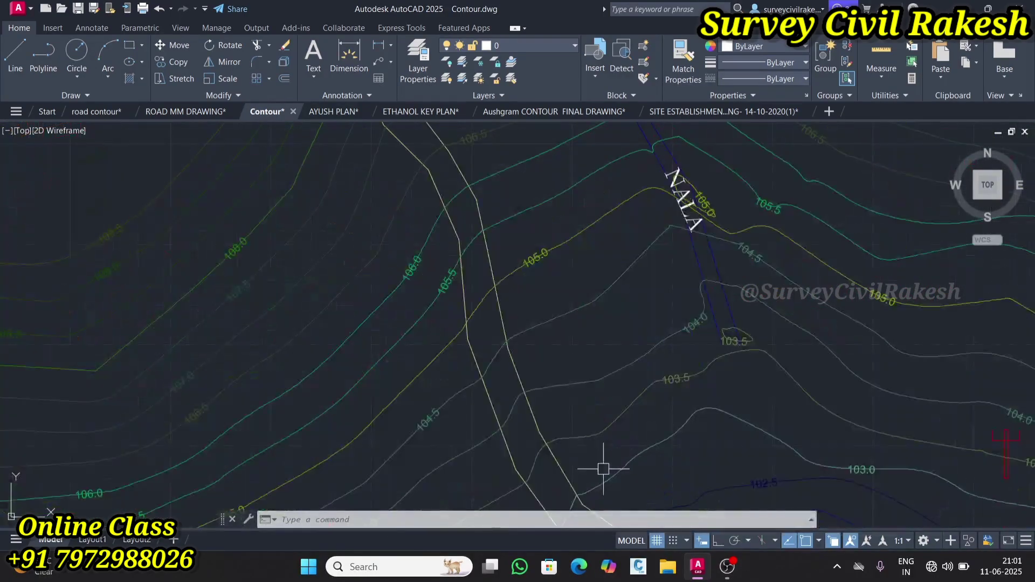
scroll(544, 417, up, 2)
scroll(642, 409, down, 8)
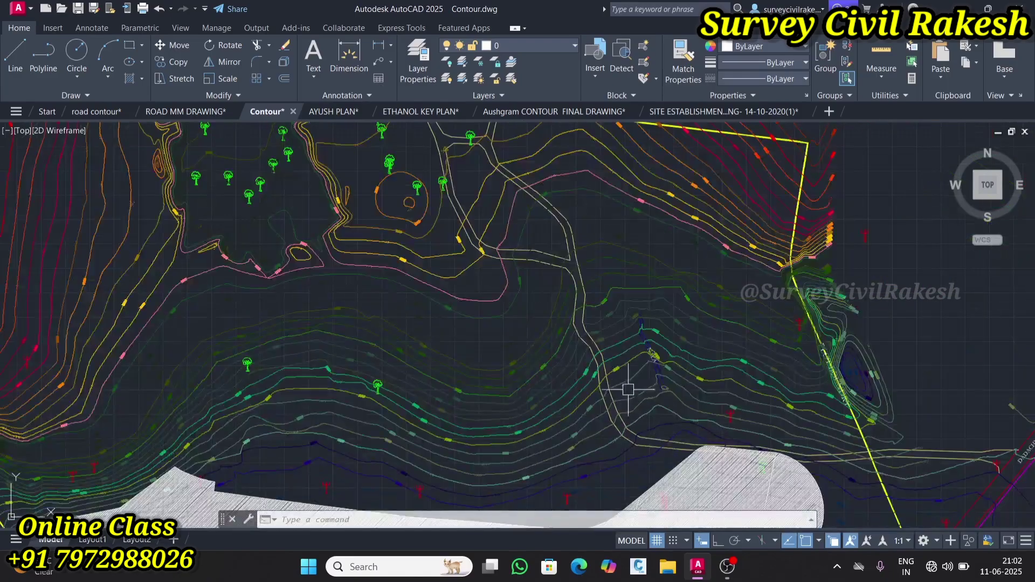
scroll(481, 375, up, 6)
scroll(432, 444, up, 2)
scroll(415, 399, down, 8)
Examine the contour elevations around the trees between the two hills and in the open area to the northwest
scroll(503, 330, up, 4)
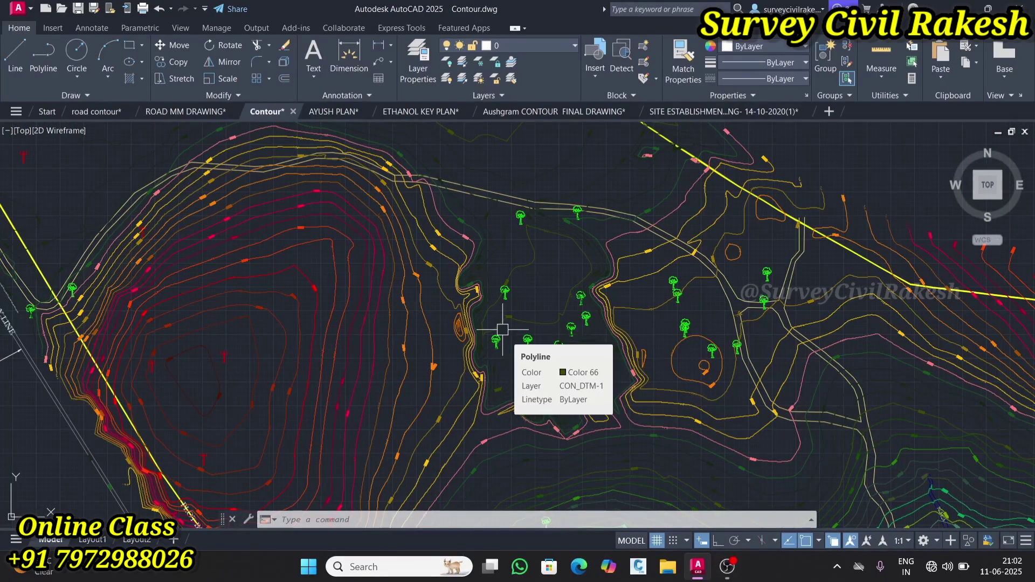
scroll(499, 330, up, 2)
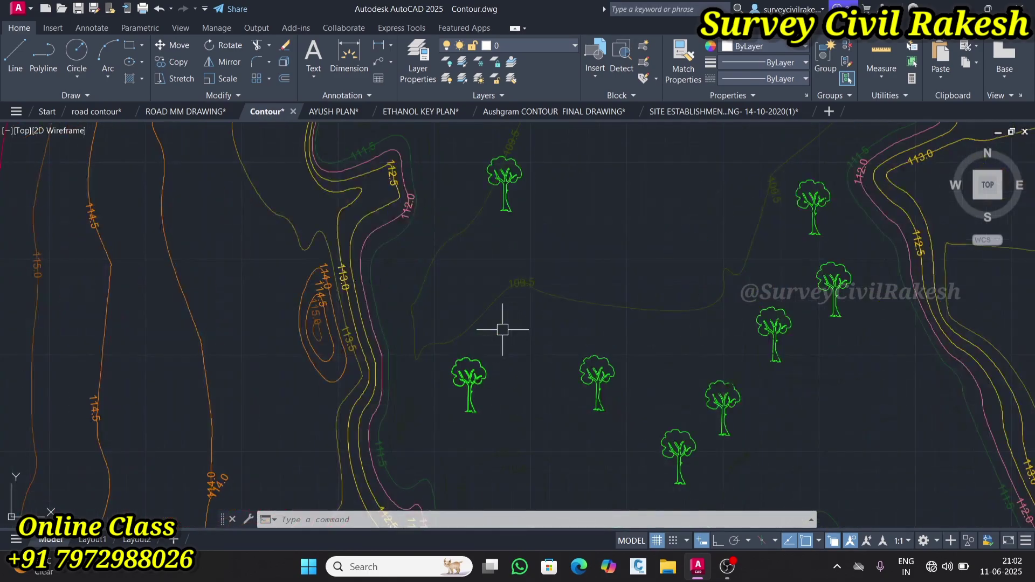
scroll(496, 324, down, 7)
scroll(497, 269, up, 8)
scroll(497, 268, up, 4)
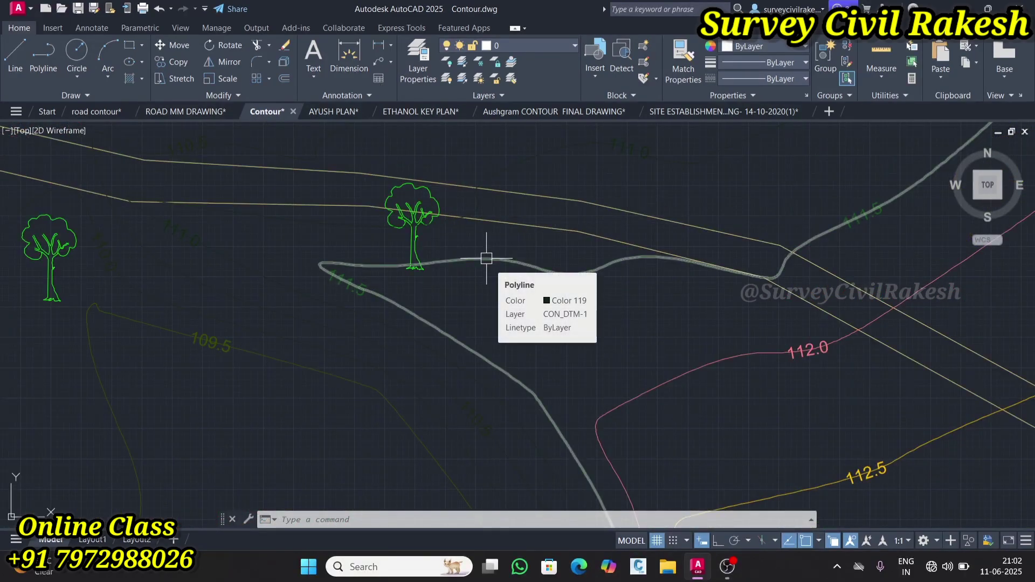
scroll(410, 285, up, 2)
scroll(415, 278, down, 2)
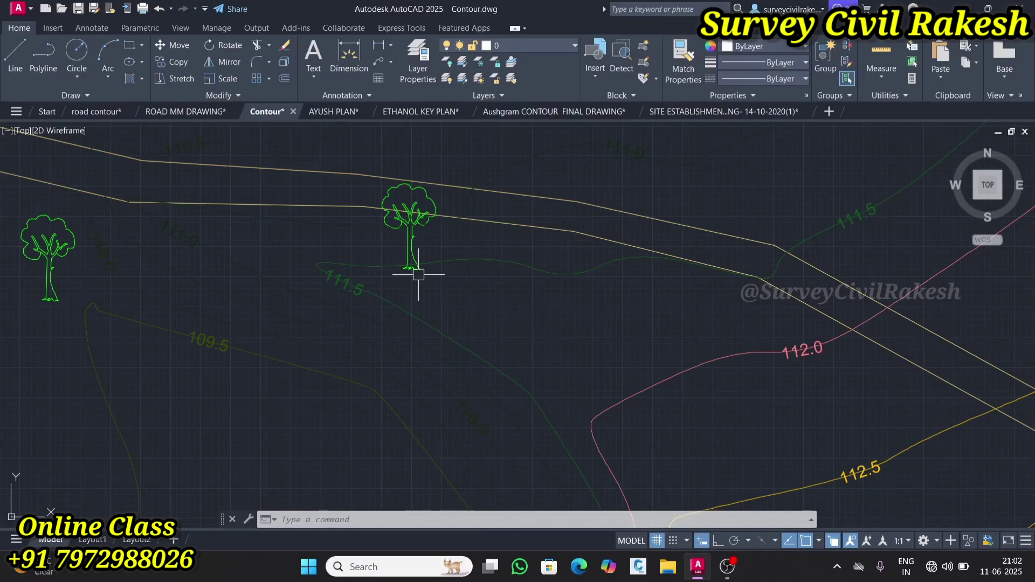
scroll(418, 275, down, 6)
scroll(355, 307, up, 10)
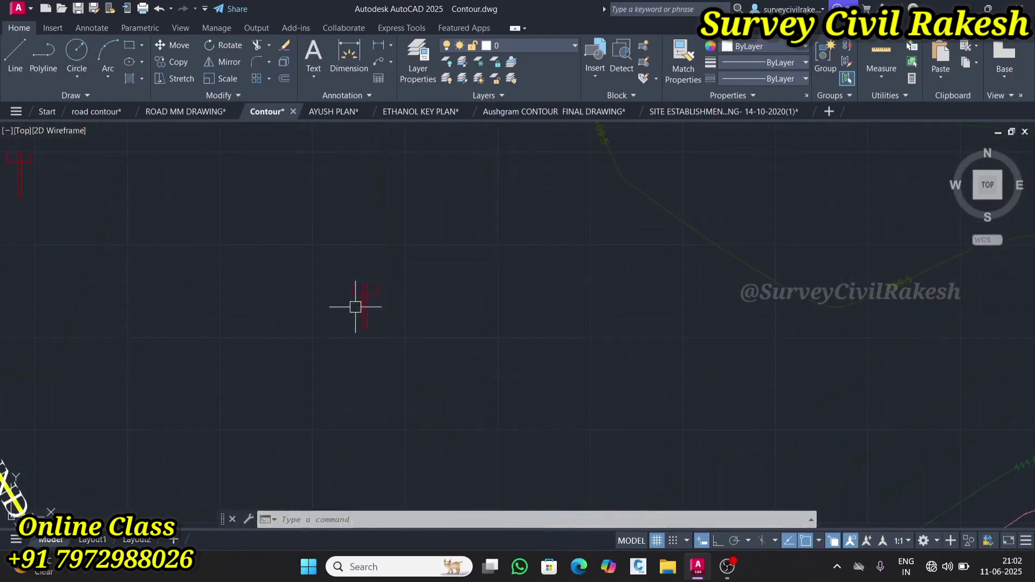
Review the full contour site inside its drawing border
scroll(353, 303, down, 8)
scroll(314, 273, up, 2)
scroll(377, 277, down, 4)
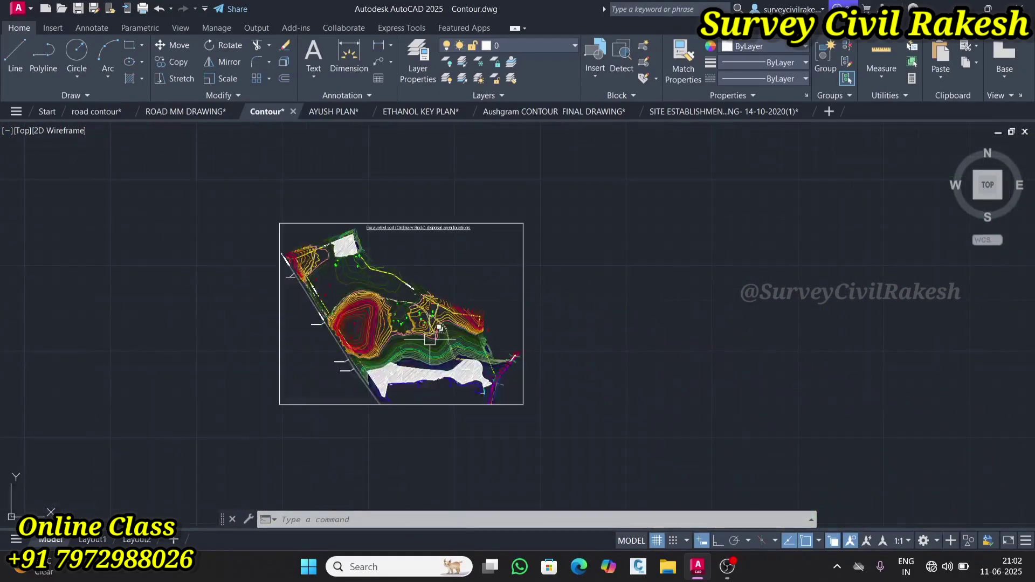
scroll(429, 340, up, 2)
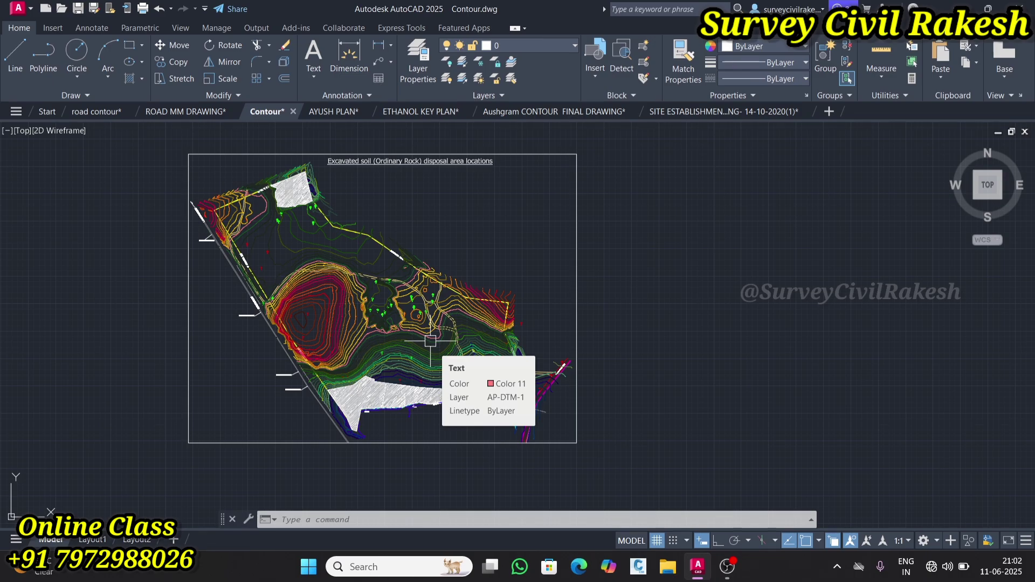
Switch to the AYUSH PLAN drawing and examine the overall PHASE - 1 site layout
click(344, 115)
scroll(456, 340, up, 9)
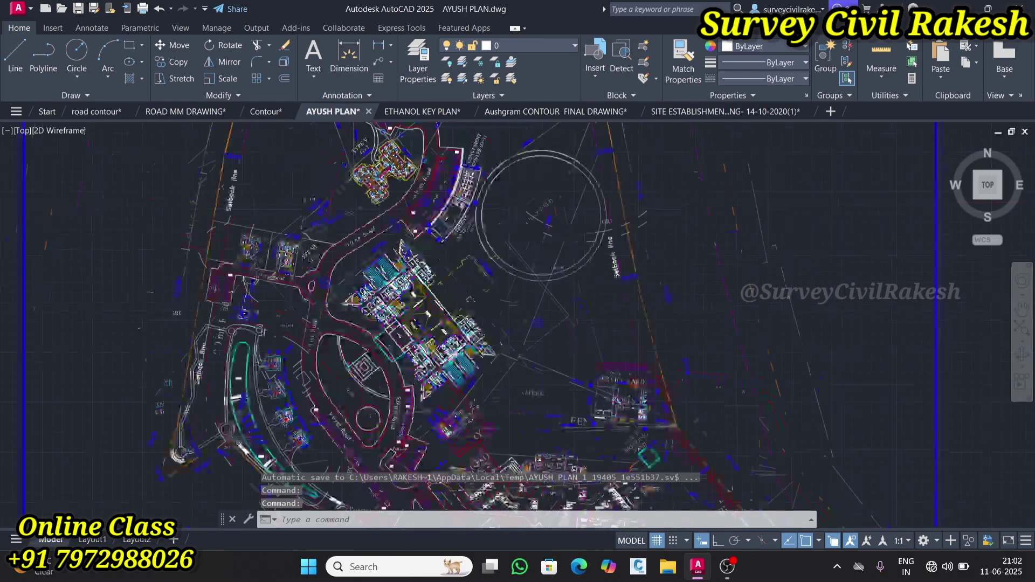
scroll(436, 305, down, 5)
scroll(509, 232, down, 4)
scroll(561, 284, down, 4)
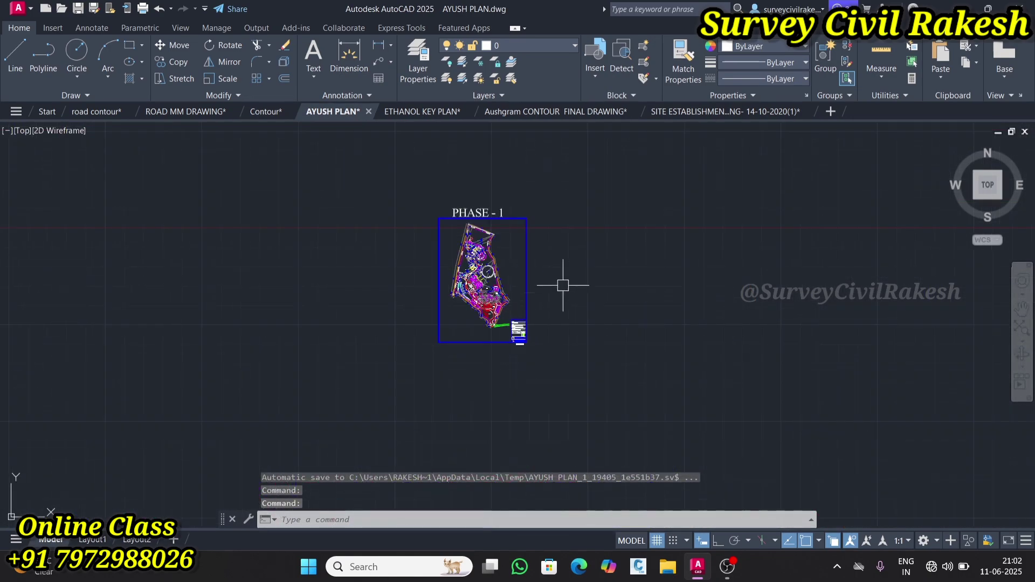
scroll(476, 226, up, 8)
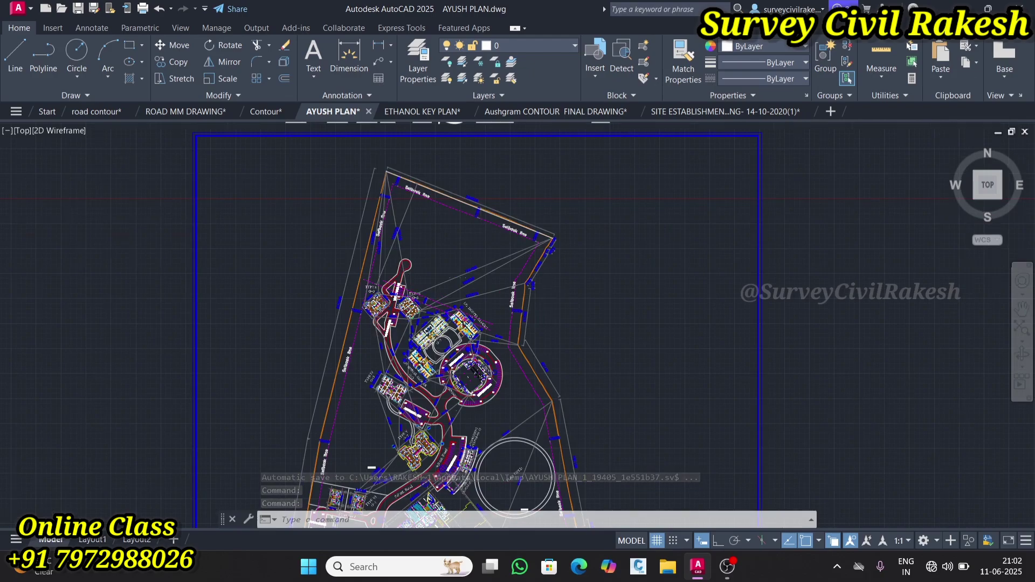
scroll(541, 294, down, 8)
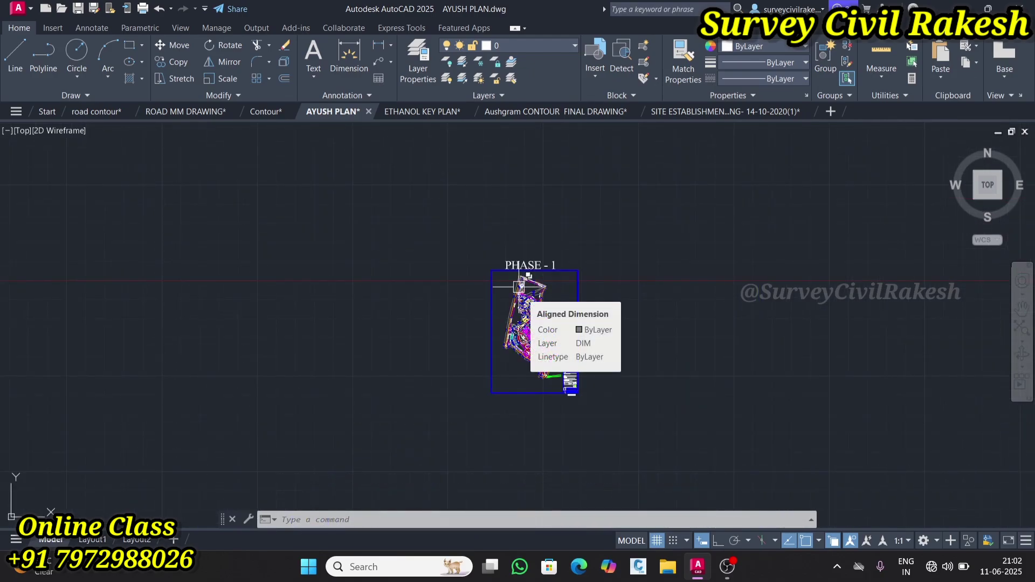
scroll(519, 287, up, 6)
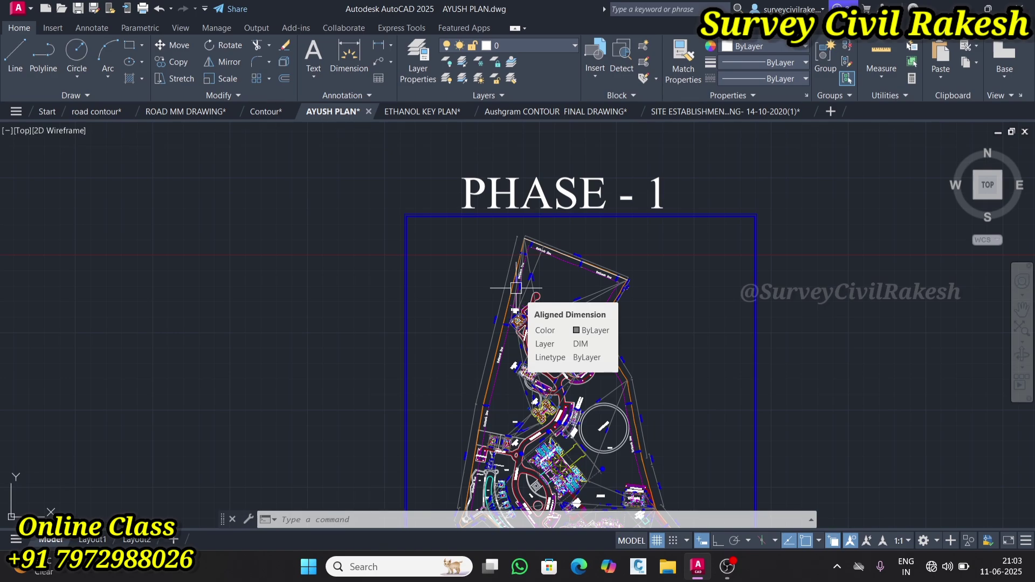
Return to the Contour drawing and examine the contours around the large hill, the trees and the eastern slope
click(266, 112)
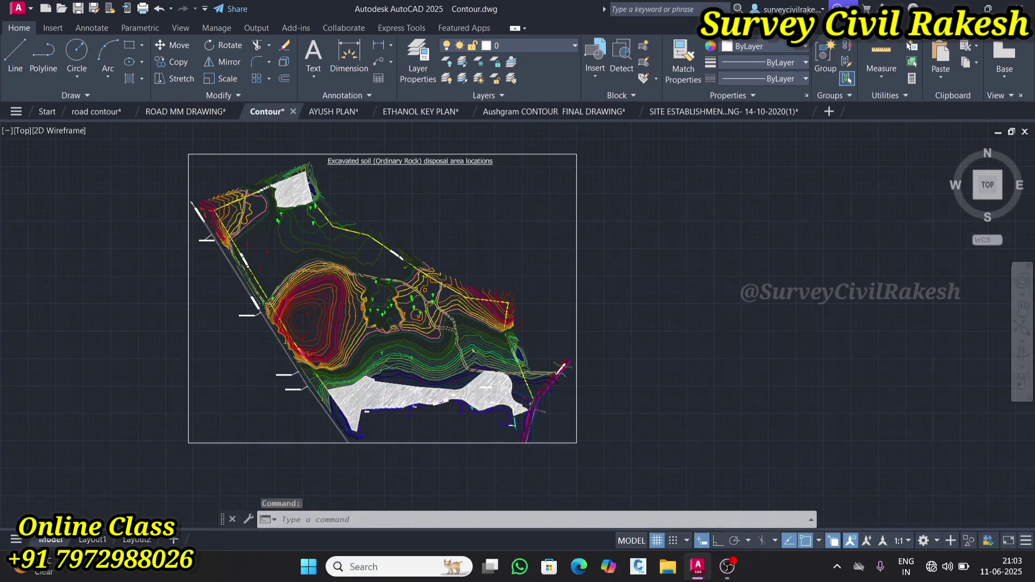
scroll(424, 322, up, 5)
scroll(423, 322, down, 5)
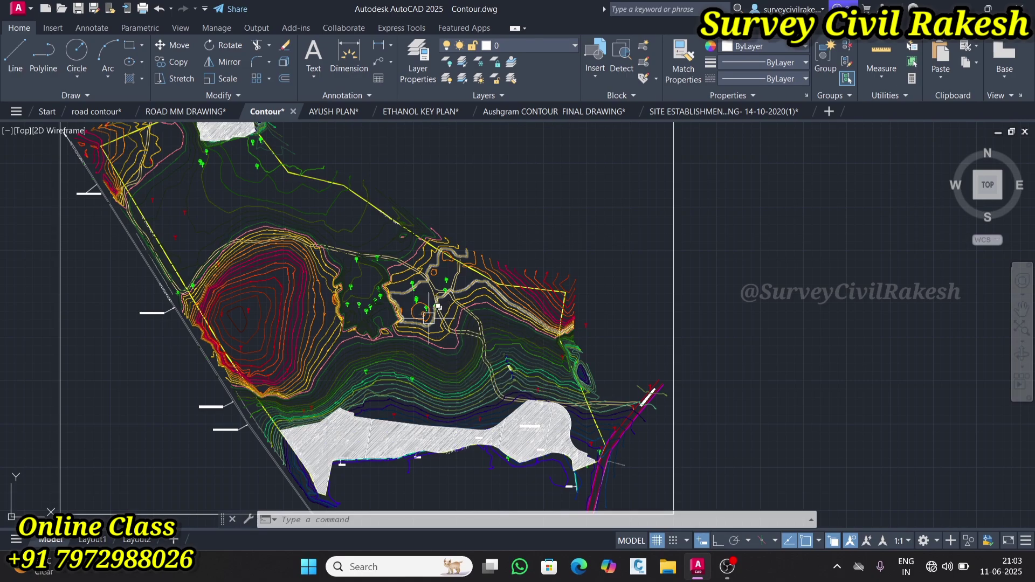
scroll(437, 313, down, 5)
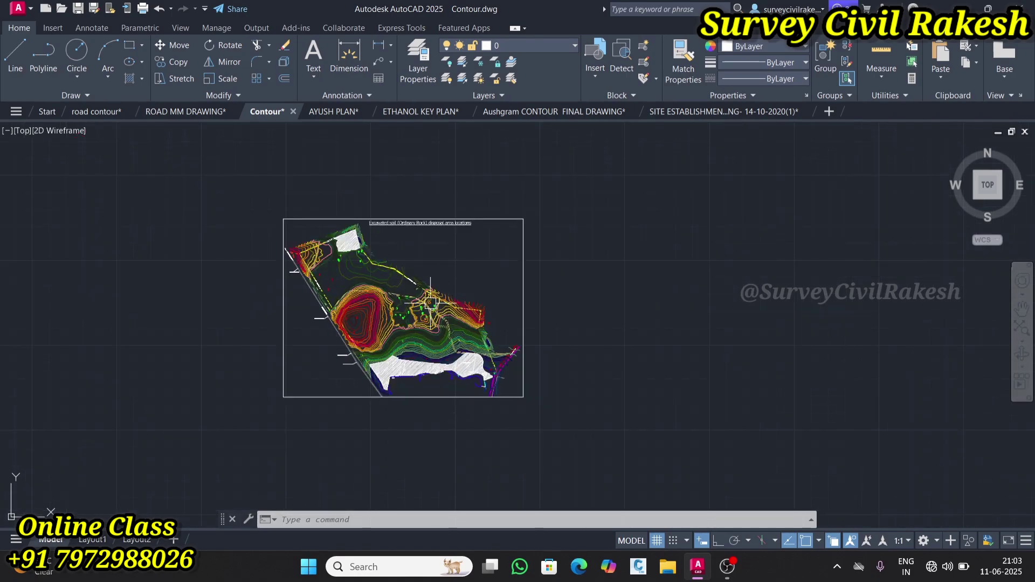
scroll(426, 302, up, 6)
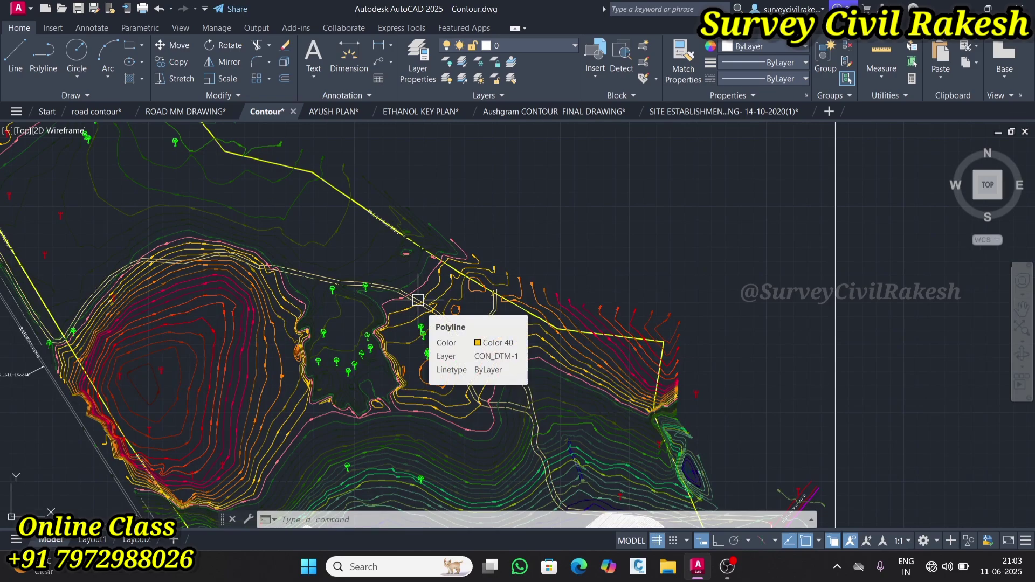
scroll(419, 300, down, 6)
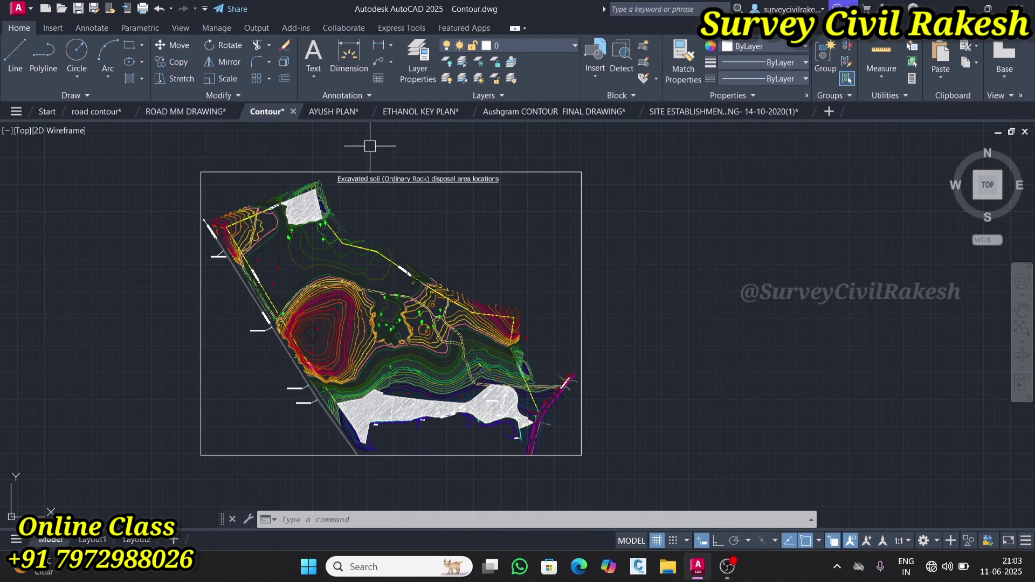
scroll(361, 279, up, 4)
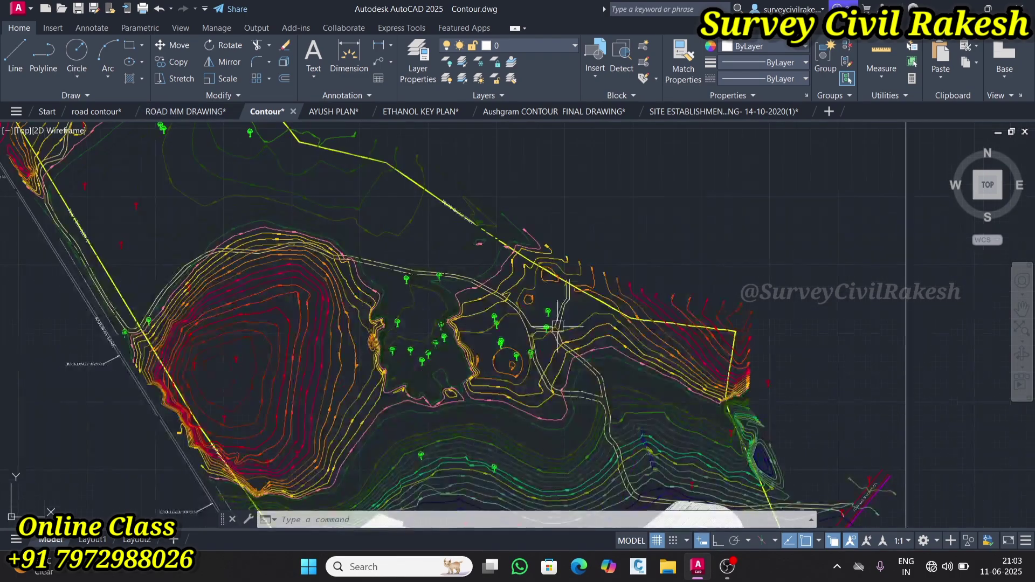
Compare the building and road layout in AYUSH PLAN with the overall terrain in the Contour drawing
click(343, 111)
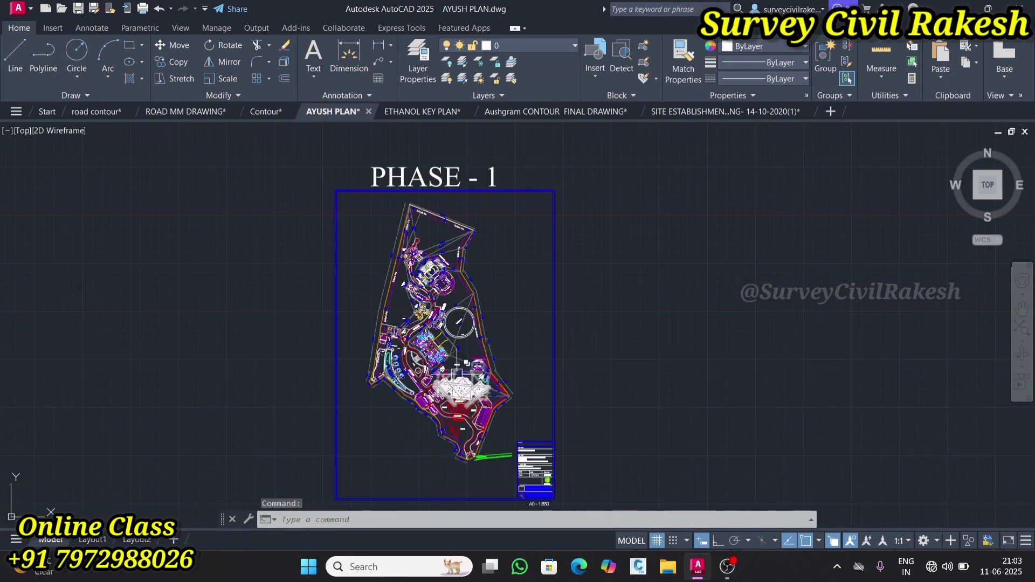
scroll(453, 353, up, 6)
scroll(393, 383, down, 4)
scroll(313, 192, up, 1)
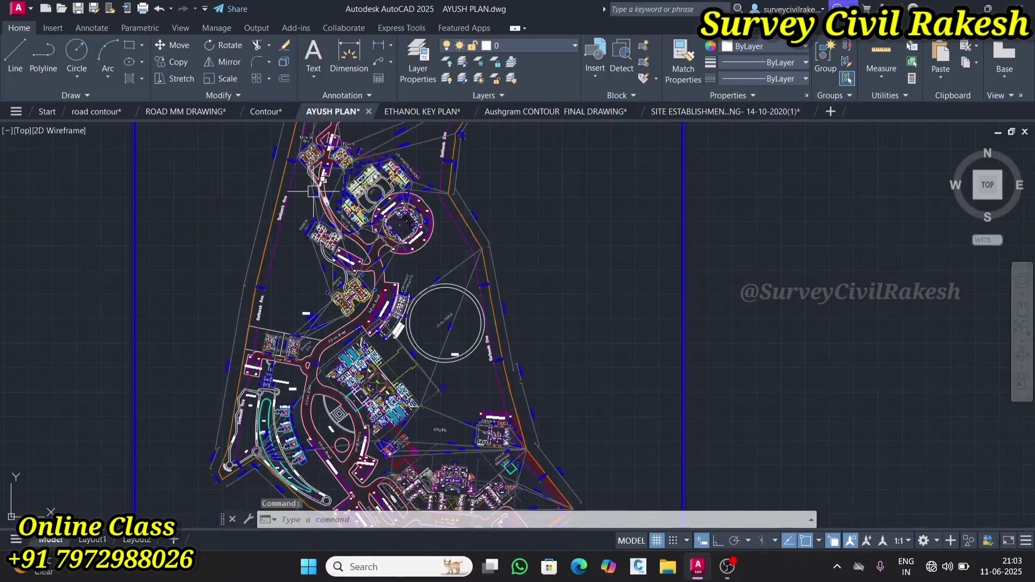
click(266, 112)
scroll(393, 324, down, 5)
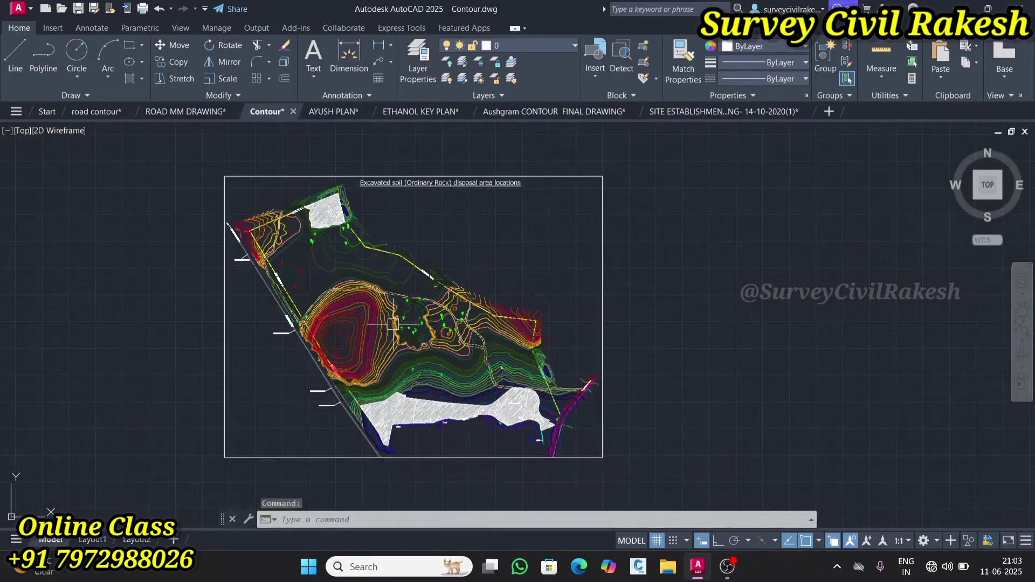
Switch back to AYUSH PLAN and examine the setback lines and boundary dimensions along the site's northern edge
click(339, 113)
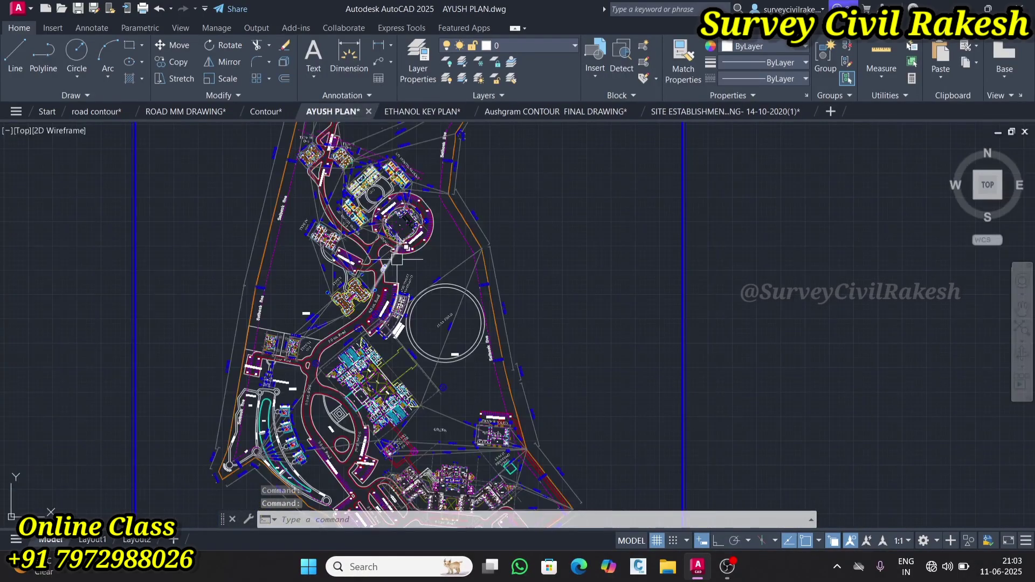
scroll(402, 270, down, 5)
scroll(412, 261, up, 3)
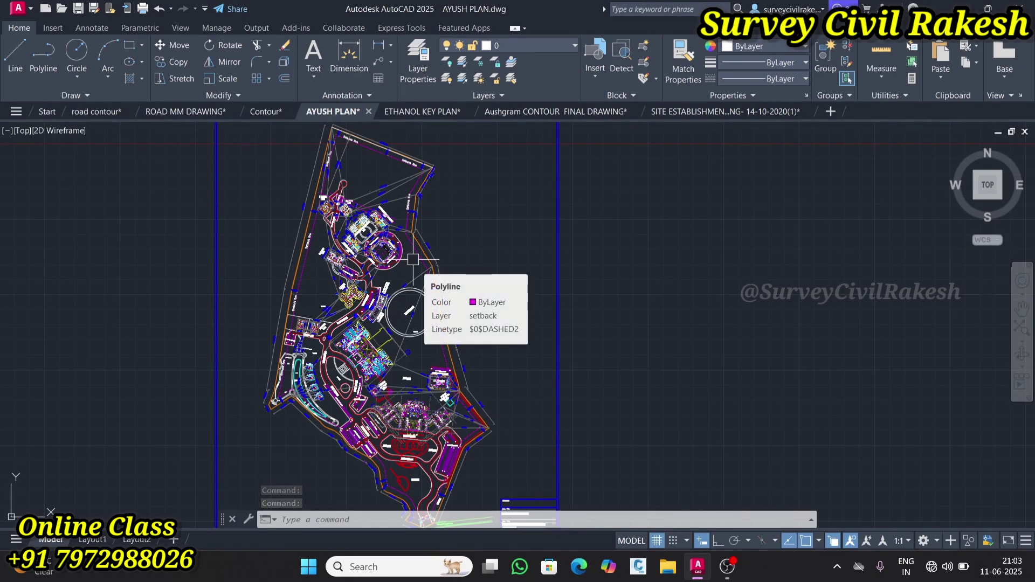
scroll(457, 289, up, 8)
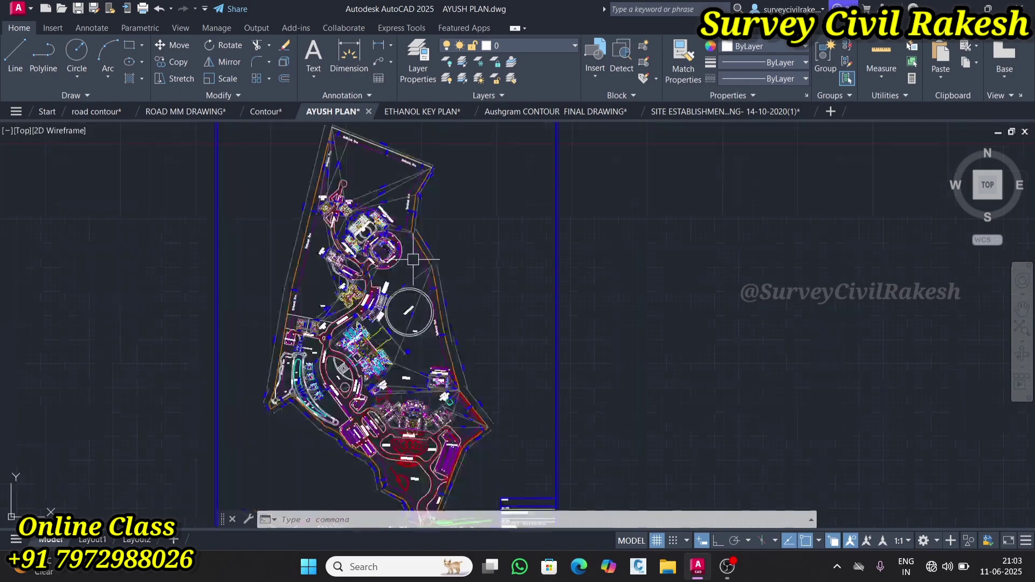
scroll(531, 231, up, 5)
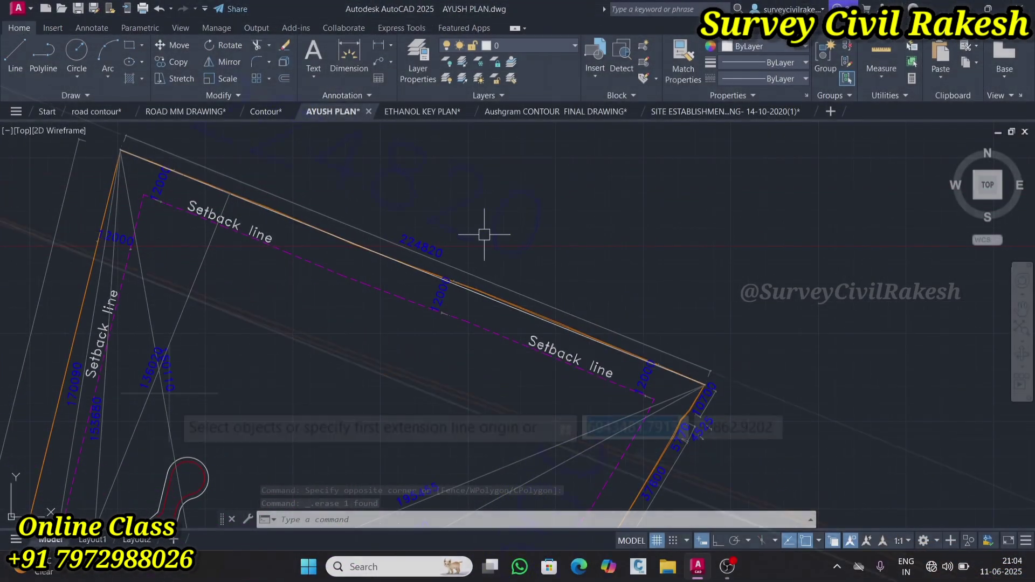
scroll(487, 236, down, 9)
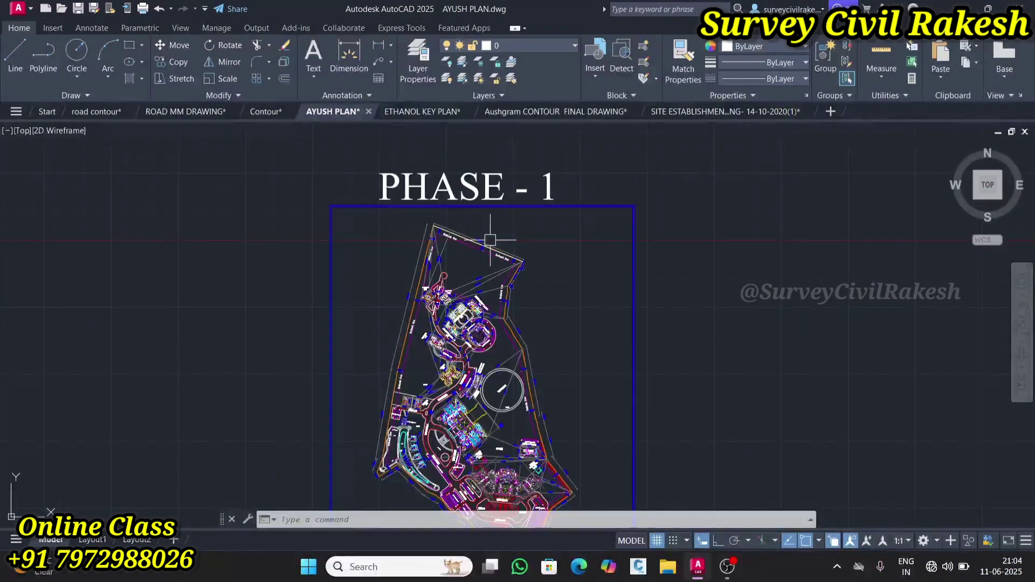
Review the Contour drawing's whole site and the plant layout in ETHANOL KEY PLAN
click(272, 111)
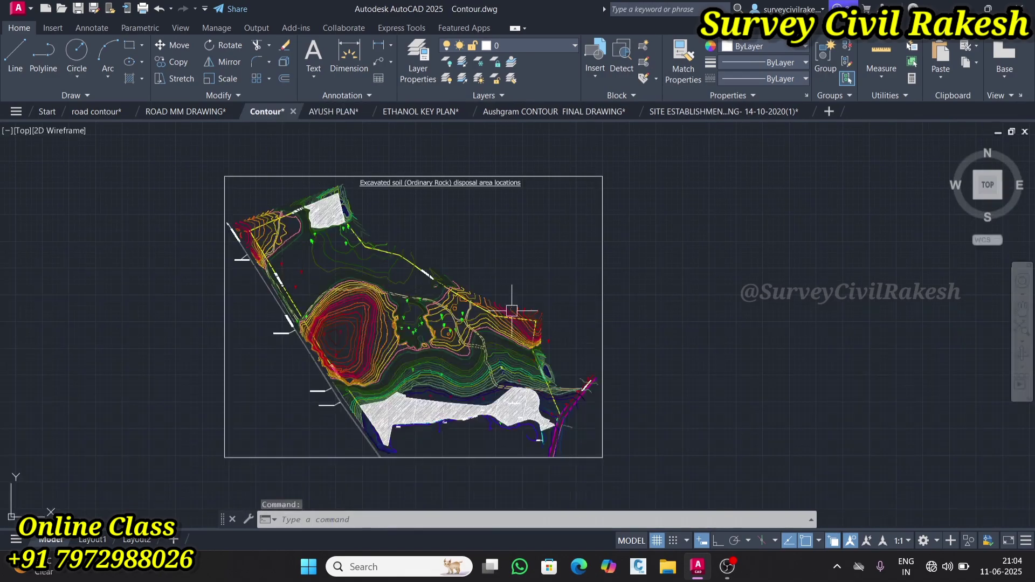
scroll(436, 318, up, 5)
scroll(437, 318, down, 6)
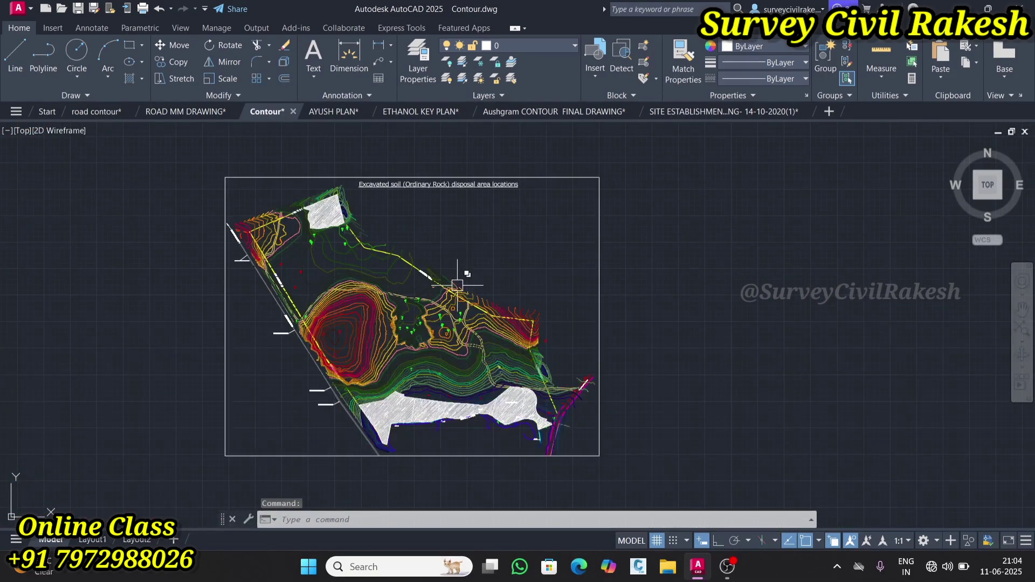
click(416, 112)
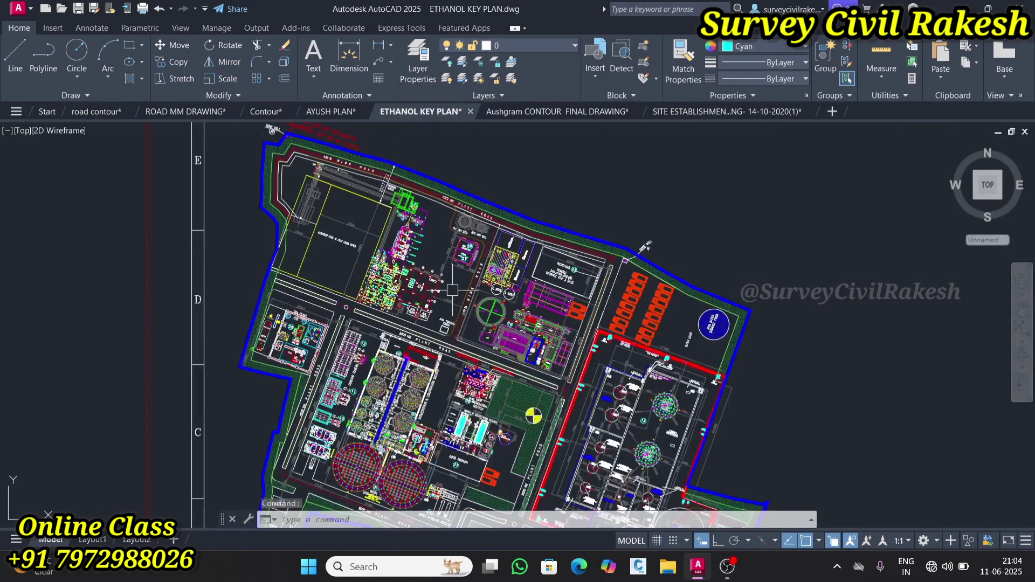
scroll(493, 362, up, 4)
scroll(426, 273, up, 2)
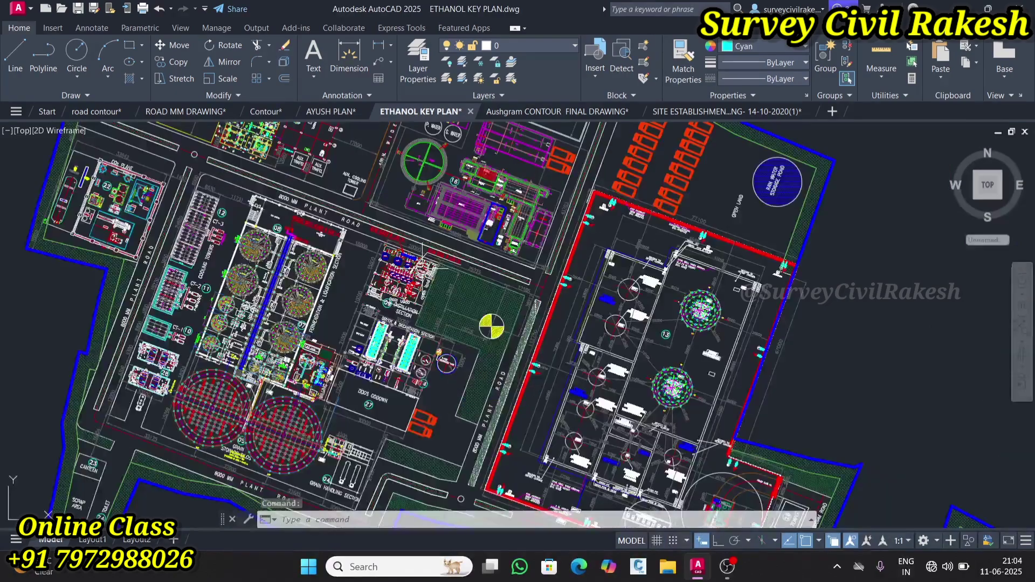
Examine the hostel blocks and parking areas in AYUSH PLAN and the road lines in ROAD MM DRAWING
click(321, 112)
scroll(421, 283, up, 5)
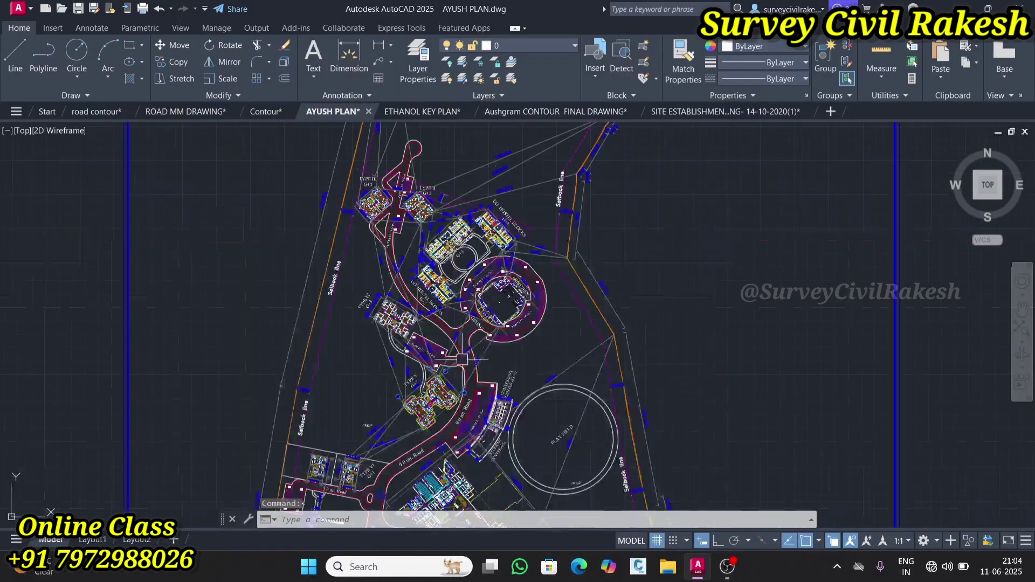
scroll(421, 283, down, 2)
scroll(421, 283, down, 2)
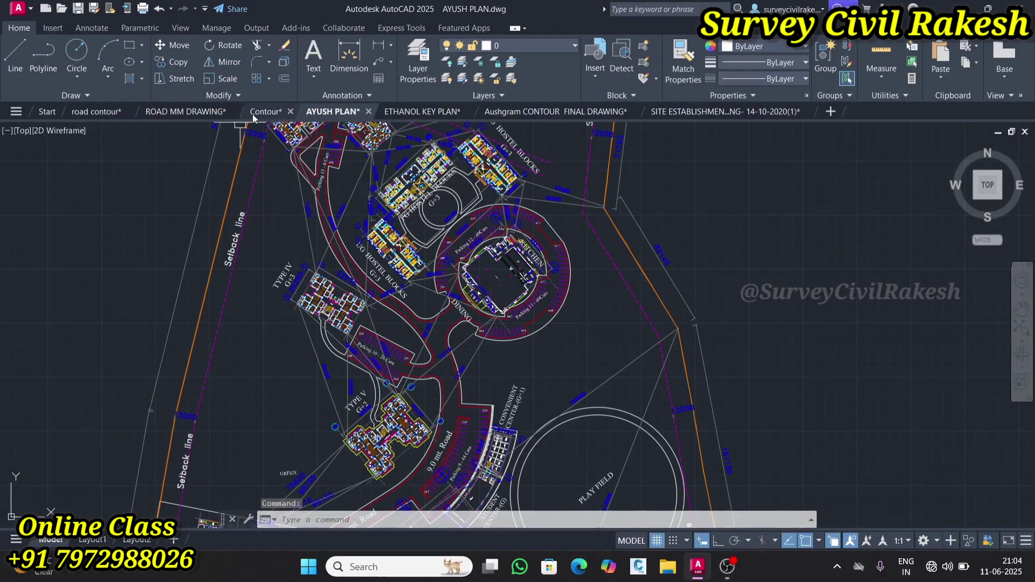
click(213, 111)
scroll(398, 398, up, 10)
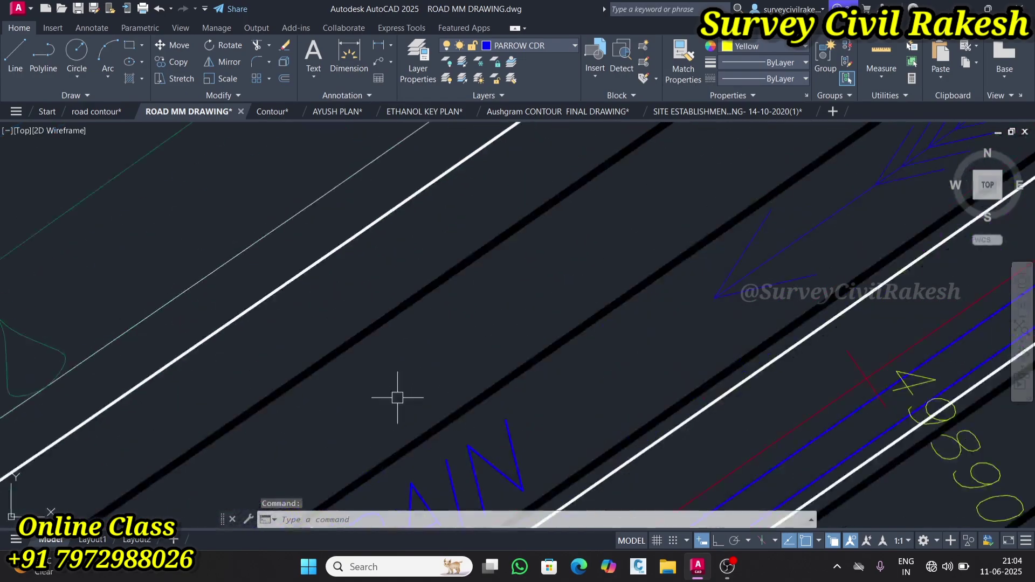
Switch to the SITE ESTABLISHMENT COMBINED LANDSCAPE DRAWING and examine the camp, store and office area east of the roundabout
click(664, 113)
scroll(452, 395, down, 2)
scroll(438, 369, up, 5)
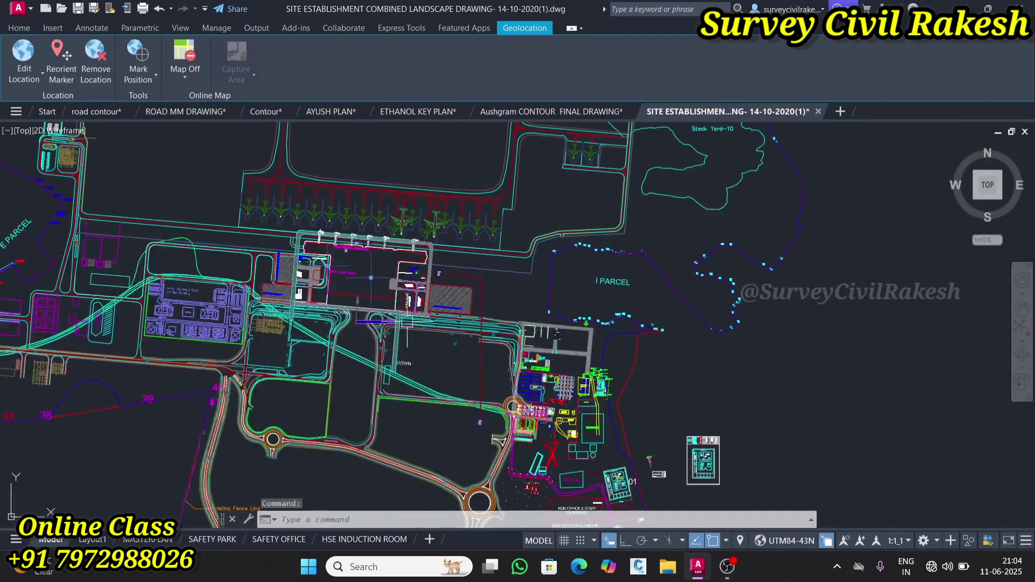
scroll(405, 319, up, 5)
scroll(404, 317, down, 5)
scroll(572, 367, up, 5)
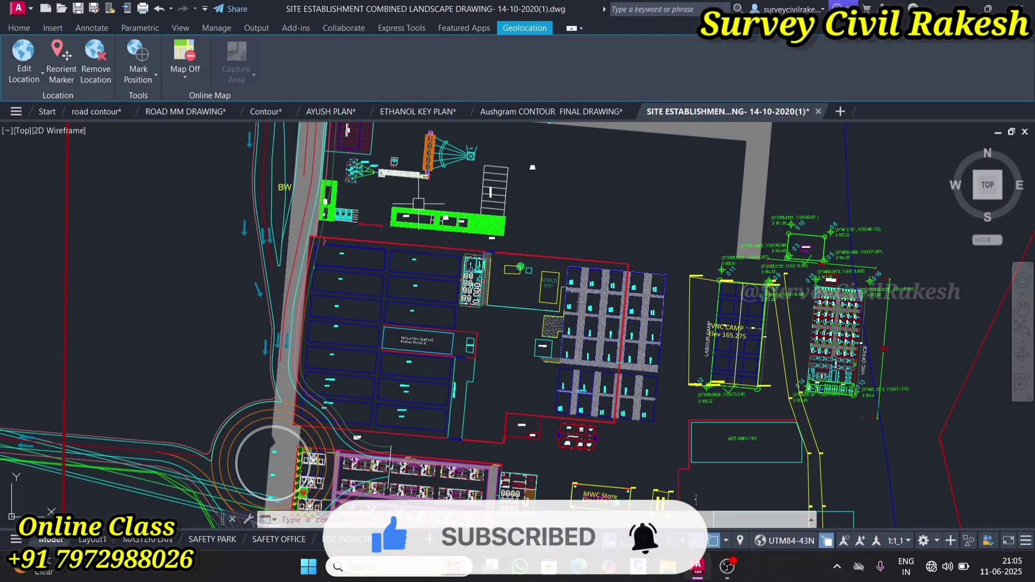
Switch to ROAD MM DRAWING and examine the road alignment as far as its eastern end
click(175, 112)
scroll(649, 306, down, 10)
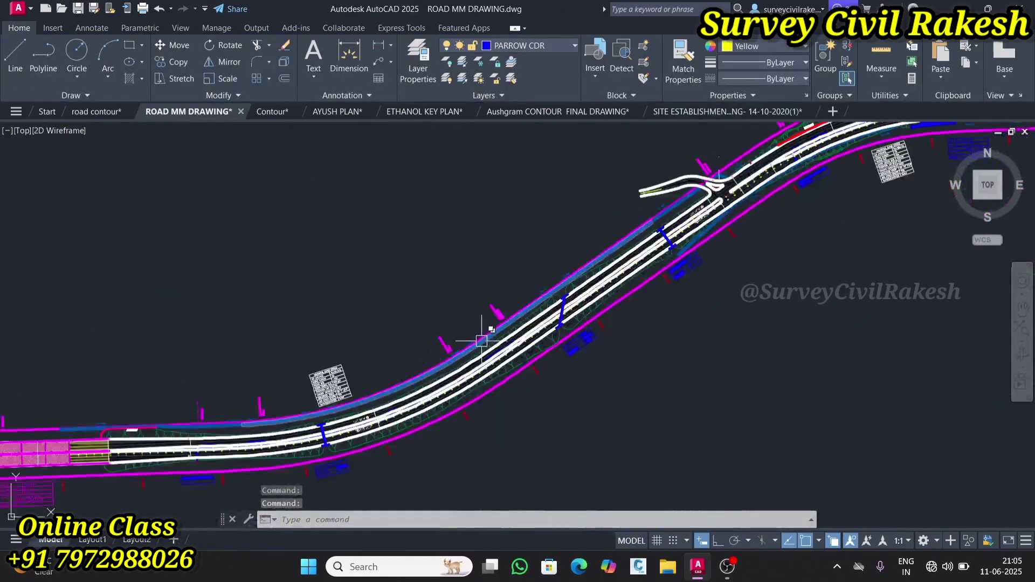
scroll(781, 263, up, 8)
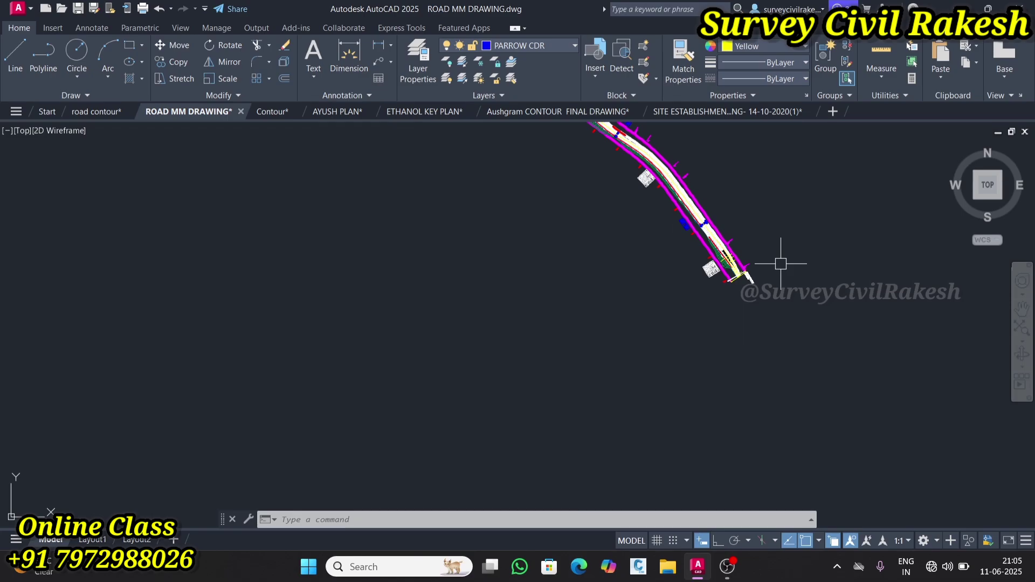
scroll(720, 291, down, 5)
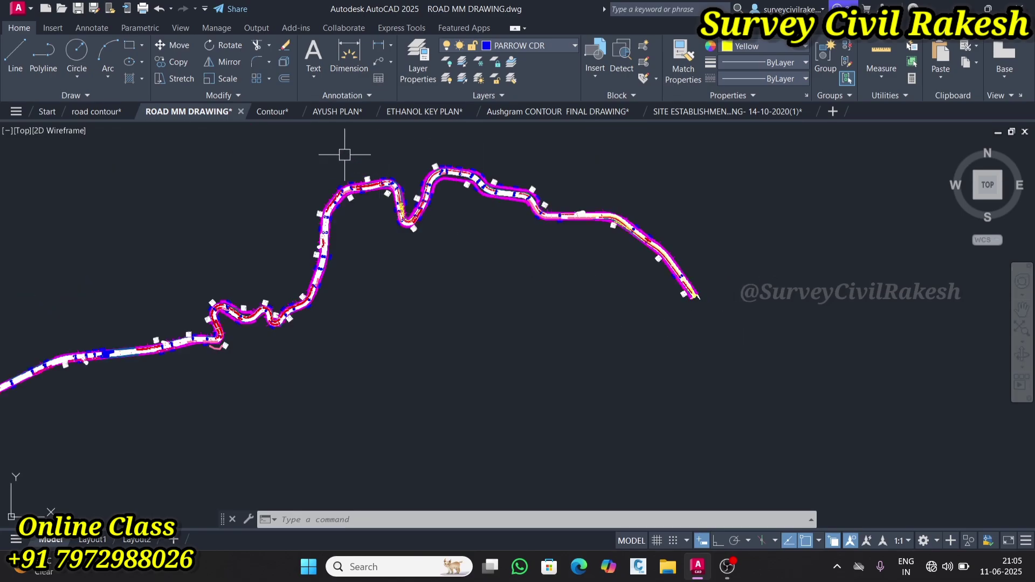
Look through Contour, ETHANOL KEY PLAN and the site establishment drawing, and examine the hatched road strip in road contour
click(277, 111)
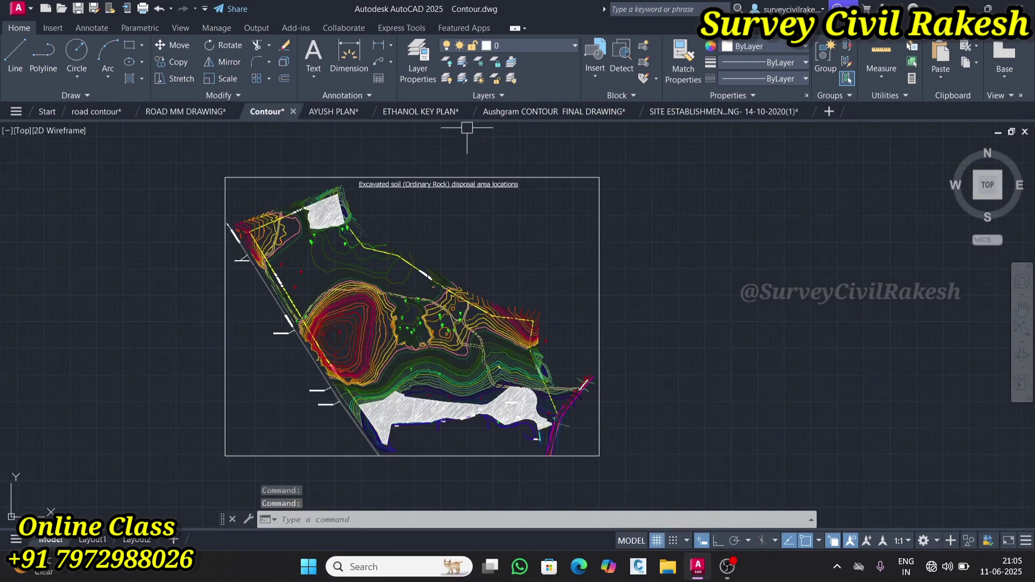
click(448, 109)
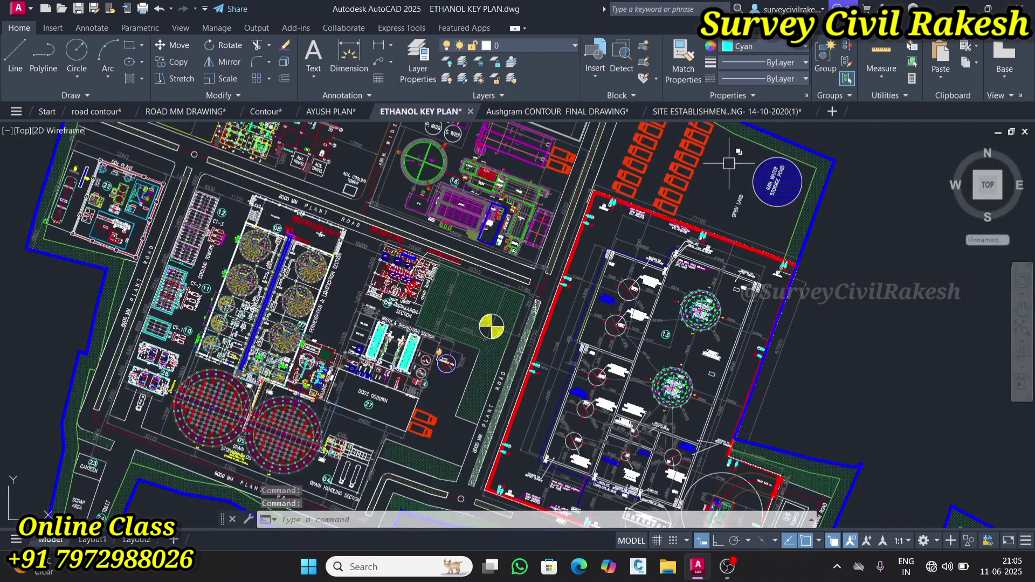
click(697, 113)
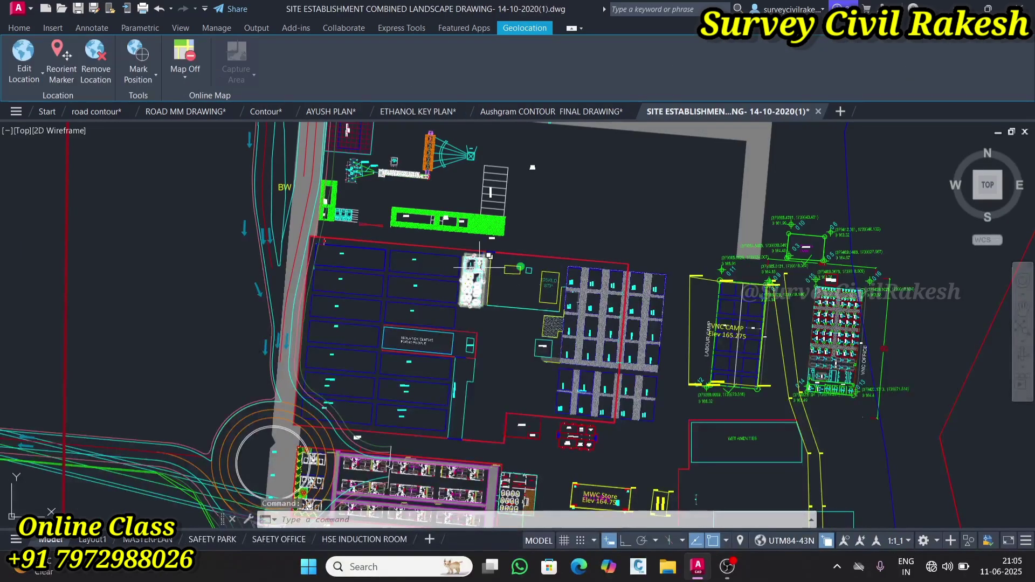
click(96, 112)
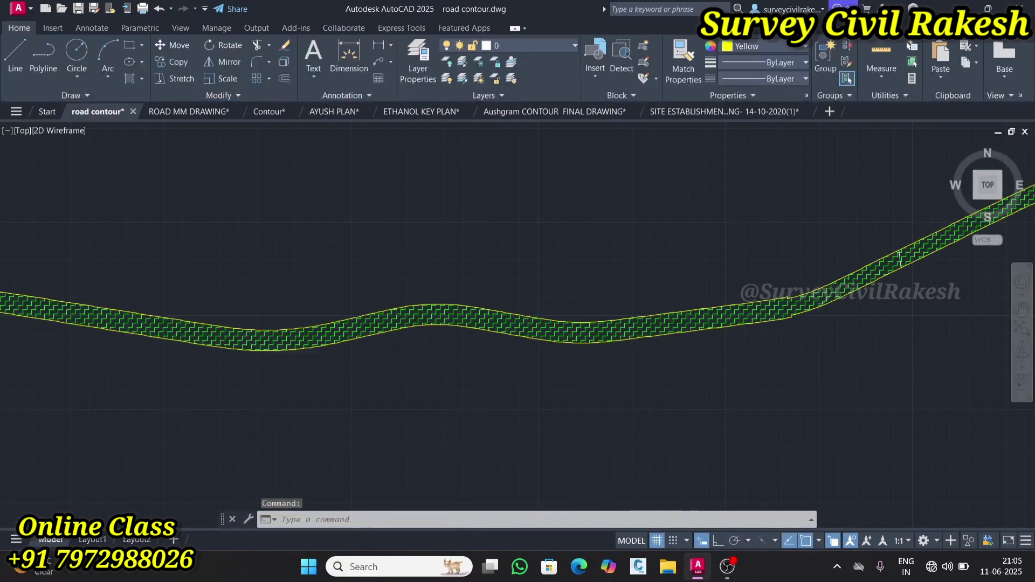
scroll(354, 296, down, 5)
scroll(479, 273, up, 5)
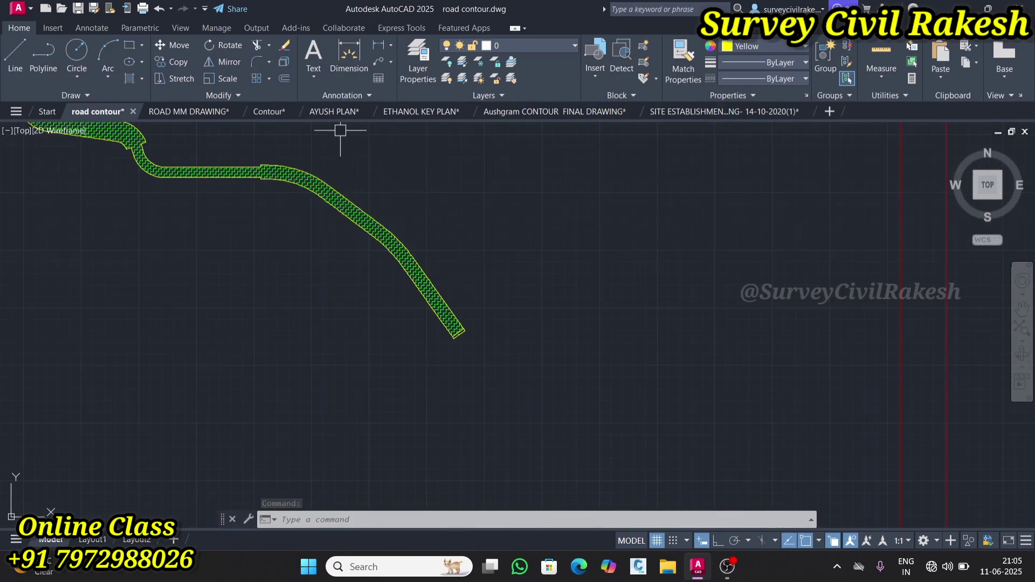
Compare the contour lines around the tree area in Contour with the hatched road strip's end in road contour
click(261, 115)
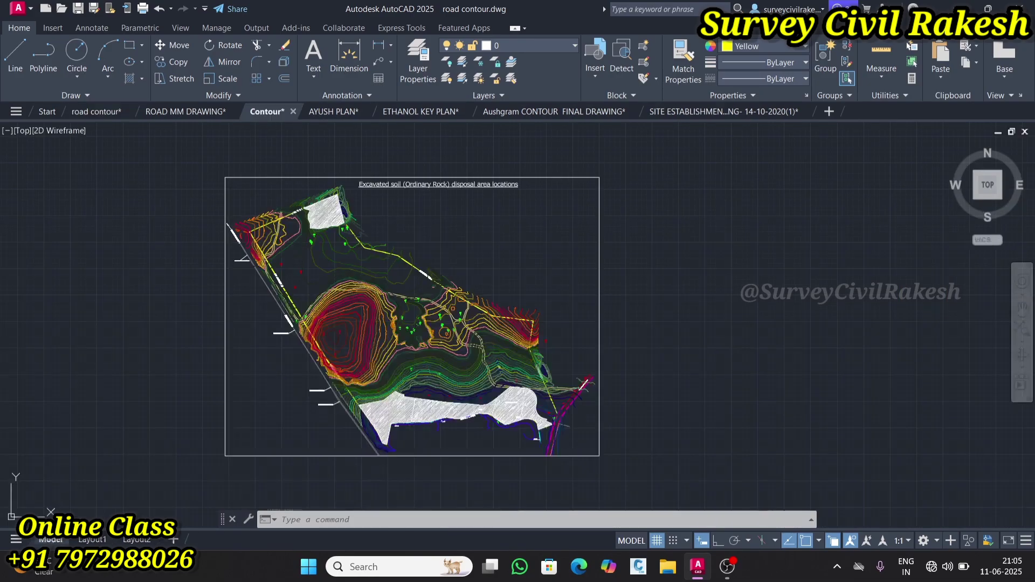
scroll(469, 340, up, 6)
scroll(463, 333, down, 2)
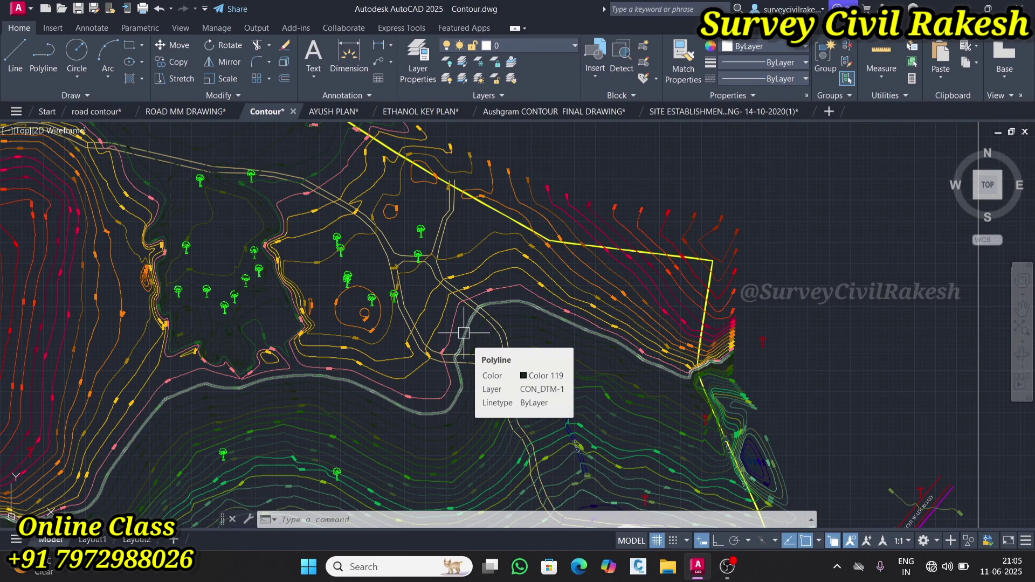
scroll(464, 332, down, 3)
click(96, 112)
scroll(448, 303, up, 5)
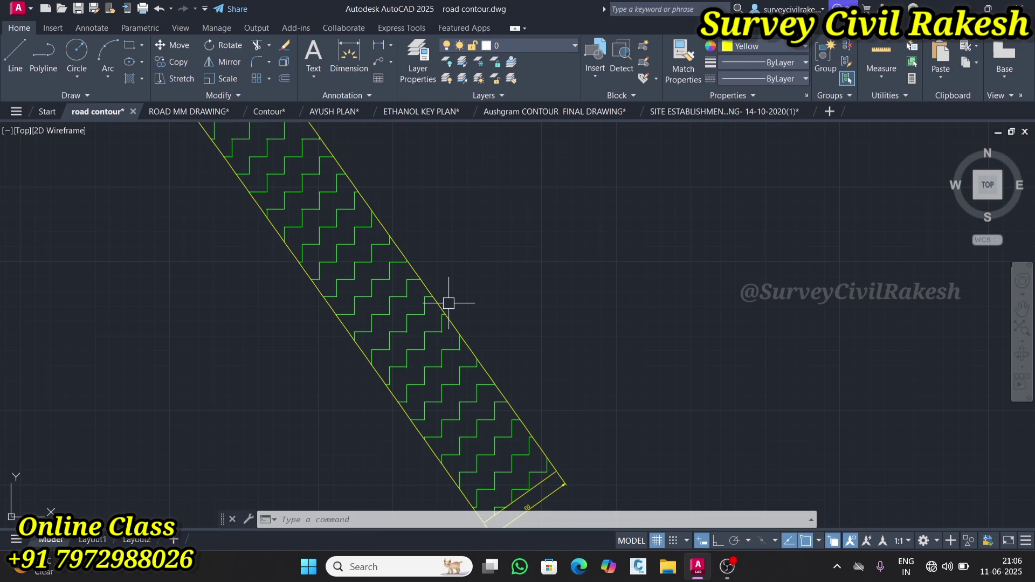
Switch to Aushgram CONTOUR FINAL DRAWING and examine the site boundary, boreholes and spot levels along the contour near BH-2
click(405, 110)
click(558, 111)
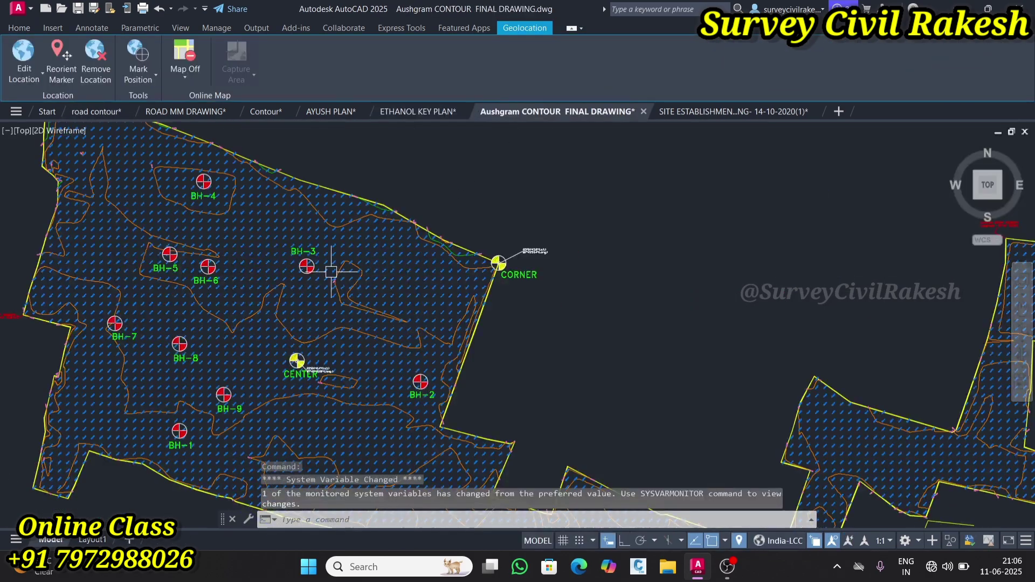
click(266, 112)
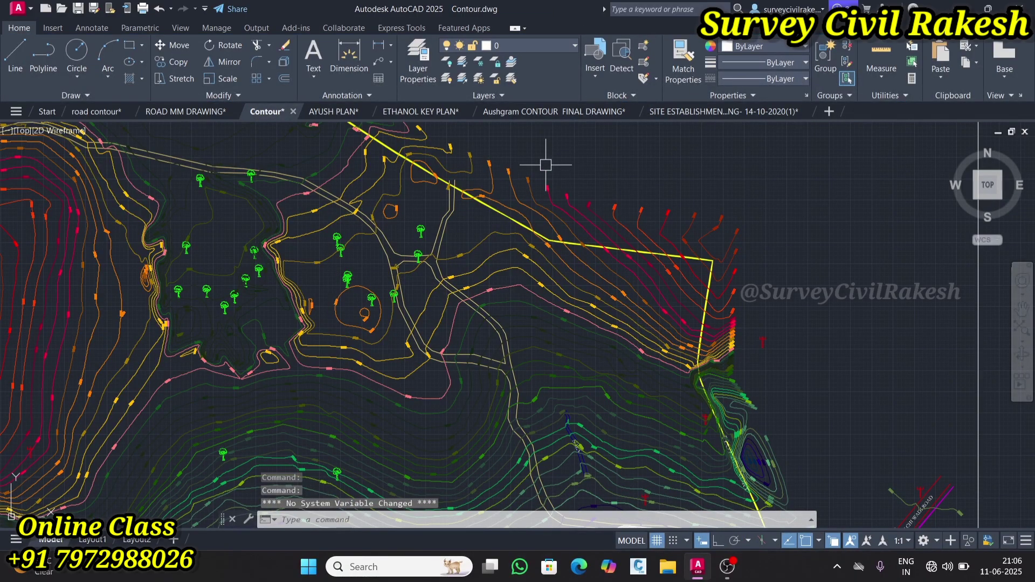
click(539, 112)
scroll(407, 292, down, 5)
scroll(315, 276, up, 3)
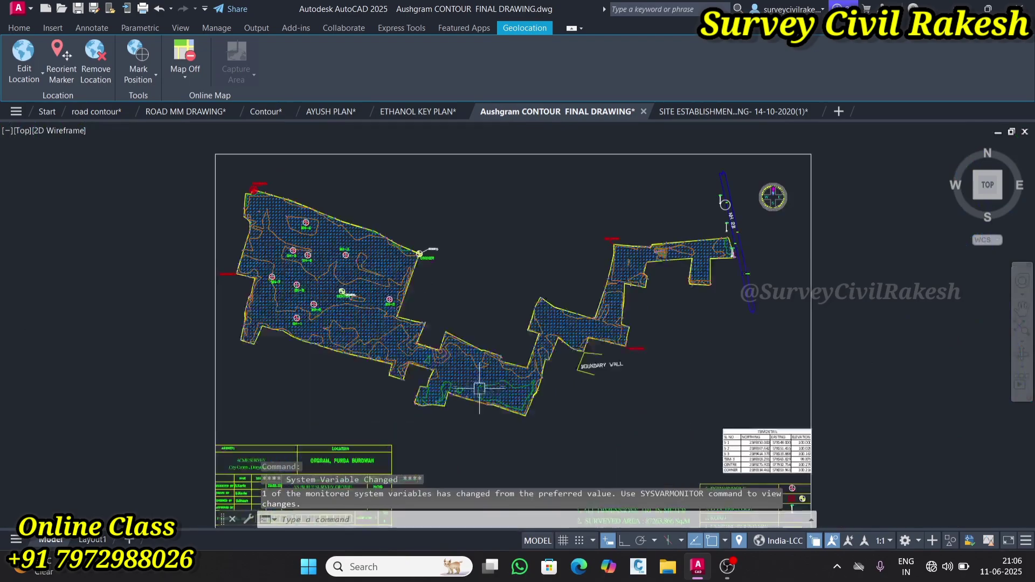
scroll(303, 266, up, 4)
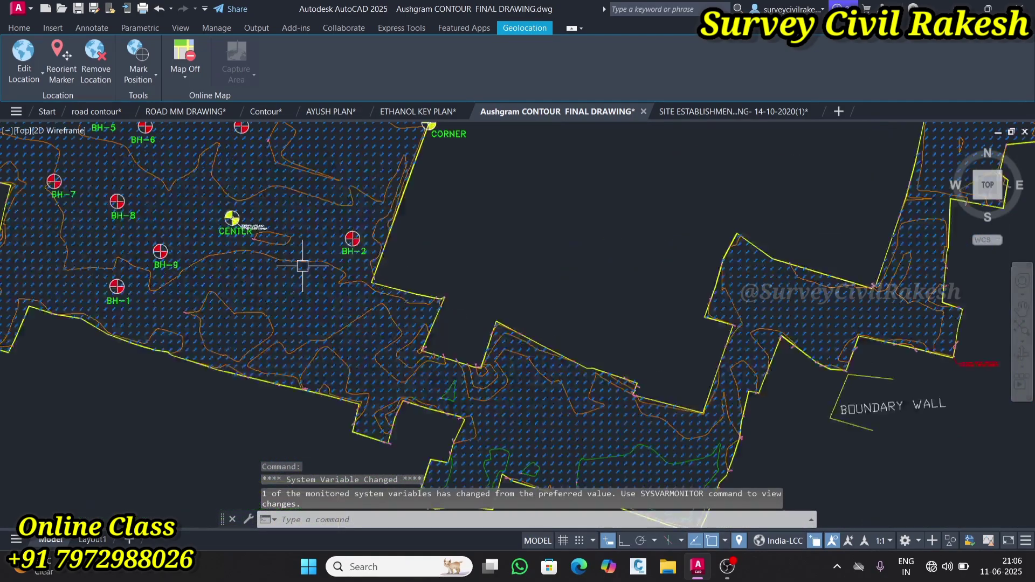
scroll(302, 266, up, 5)
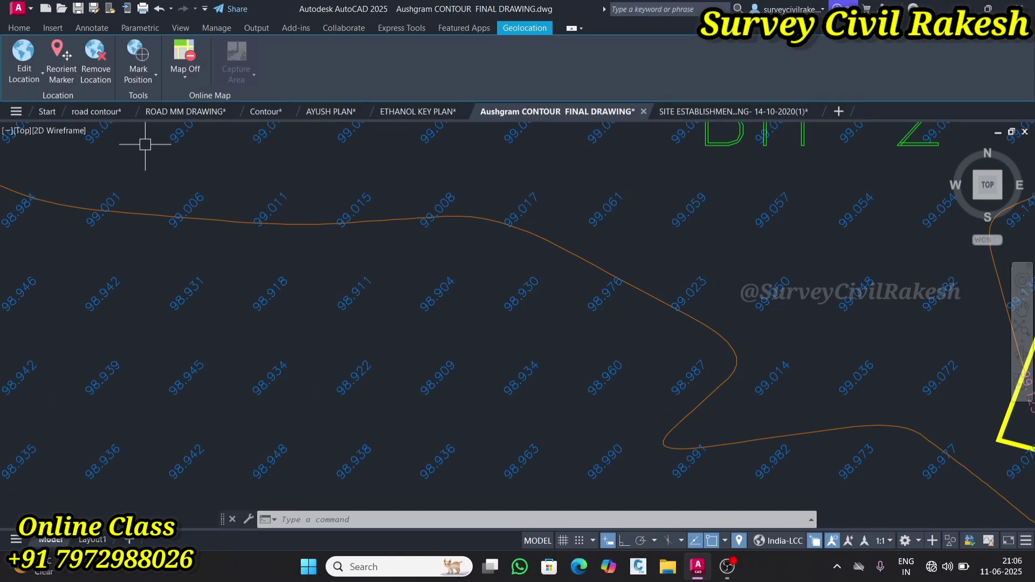
Switch to road contour and query the coordinates of a point inside the hatched road strip with the ID command
click(103, 111)
scroll(381, 311, down, 5)
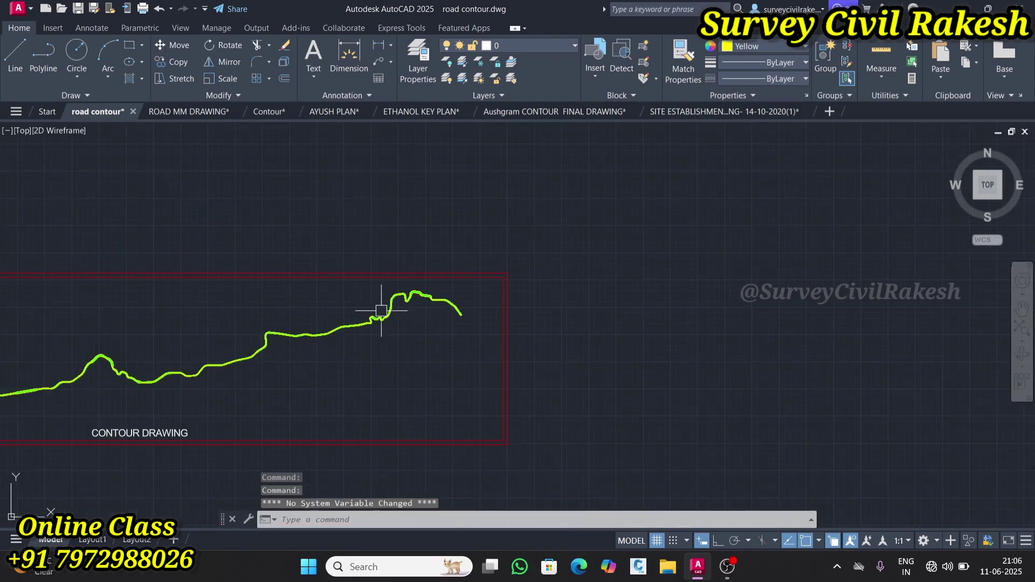
scroll(381, 311, down, 3)
scroll(277, 316, up, 10)
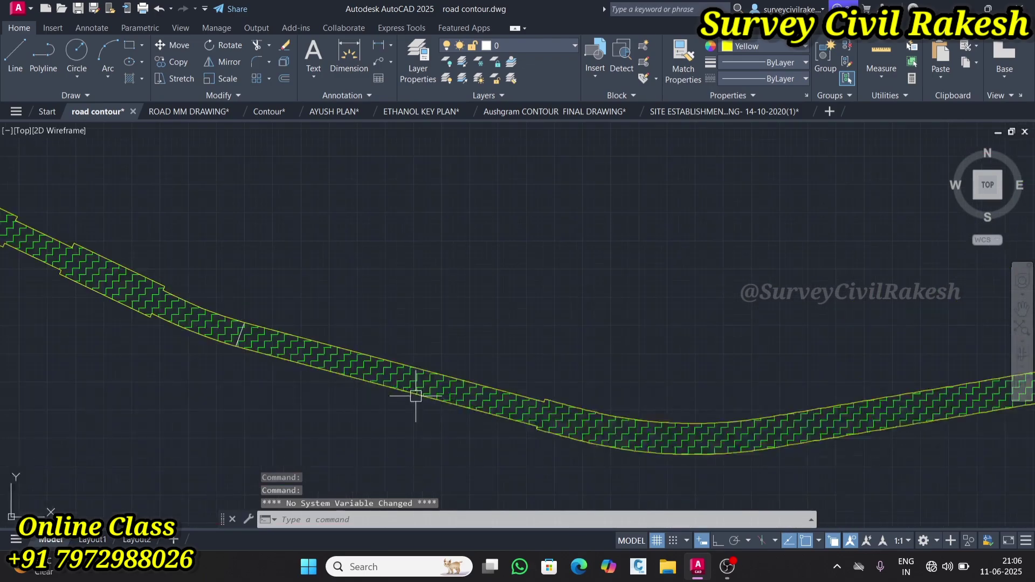
scroll(415, 396, up, 3)
text(Id)
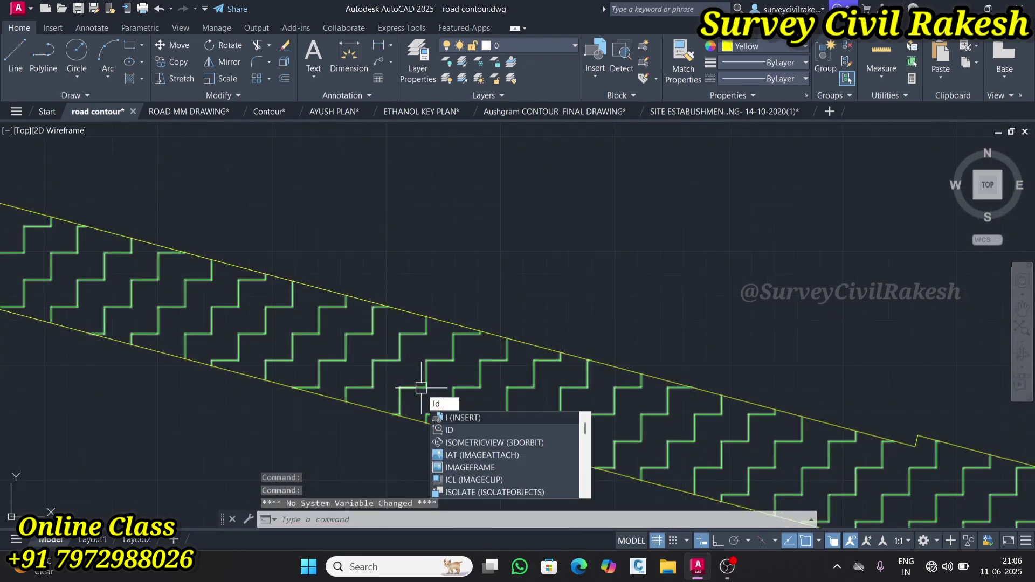
key(Return)
click(421, 388)
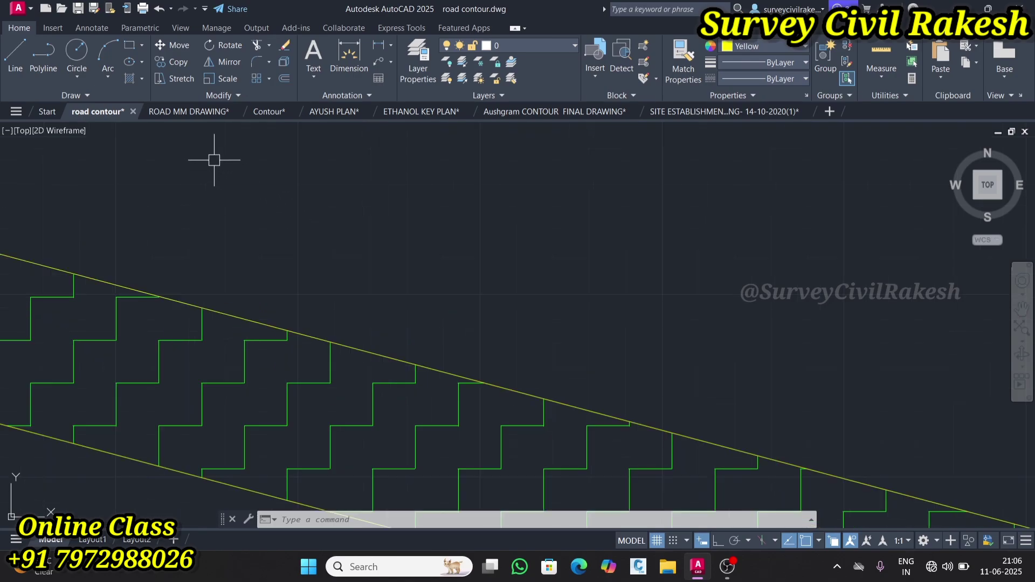
Switch to ROAD MM DRAWING and examine the whole alignment and the area around the B / WALL label
click(197, 113)
scroll(280, 243, down, 3)
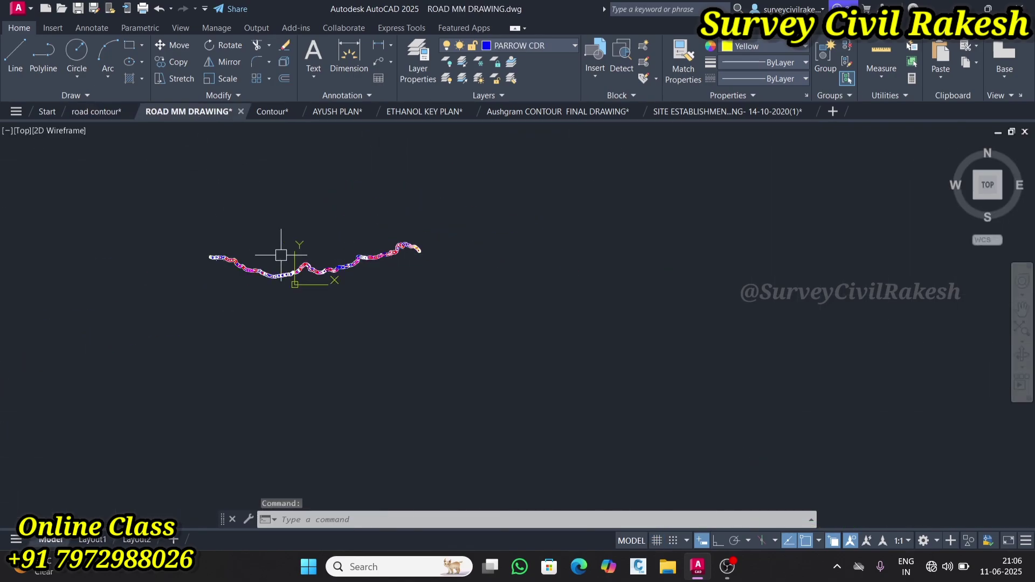
scroll(225, 270, up, 10)
scroll(261, 259, up, 5)
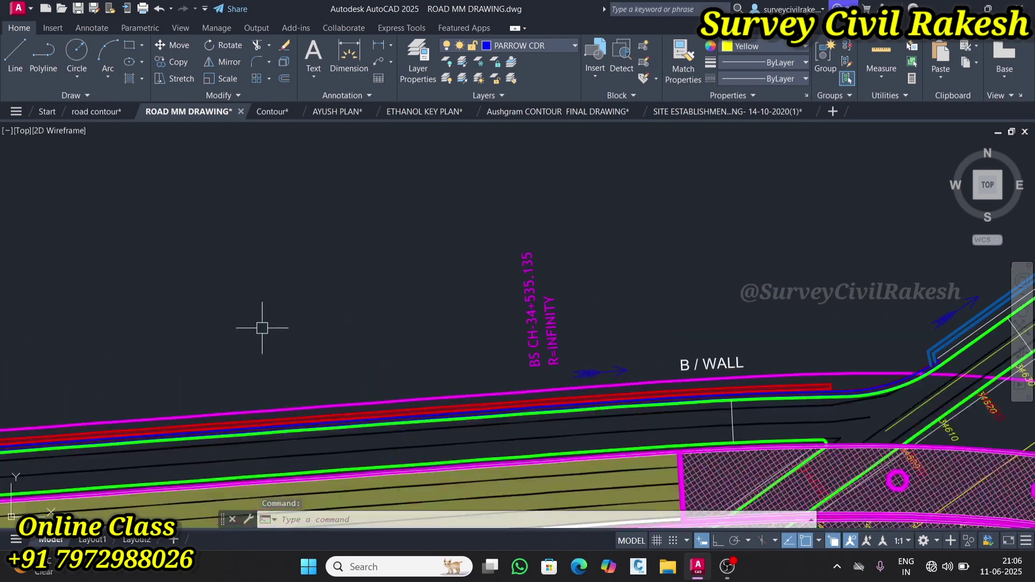
scroll(261, 258, down, 7)
scroll(270, 281, up, 4)
scroll(254, 278, down, 5)
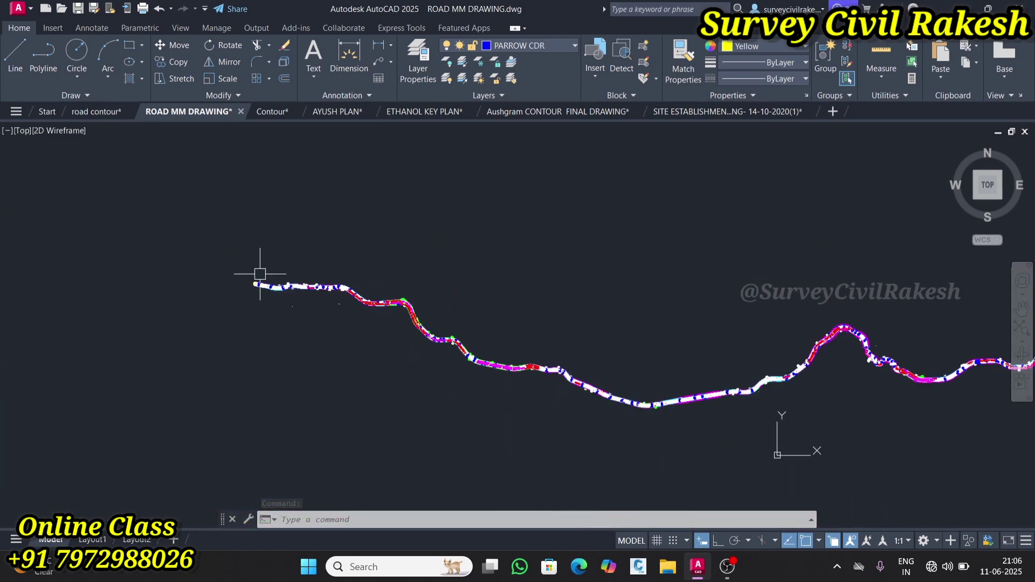
Examine the centreline chainage labels at the western start of the road alignment
scroll(254, 277, up, 10)
scroll(251, 240, up, 5)
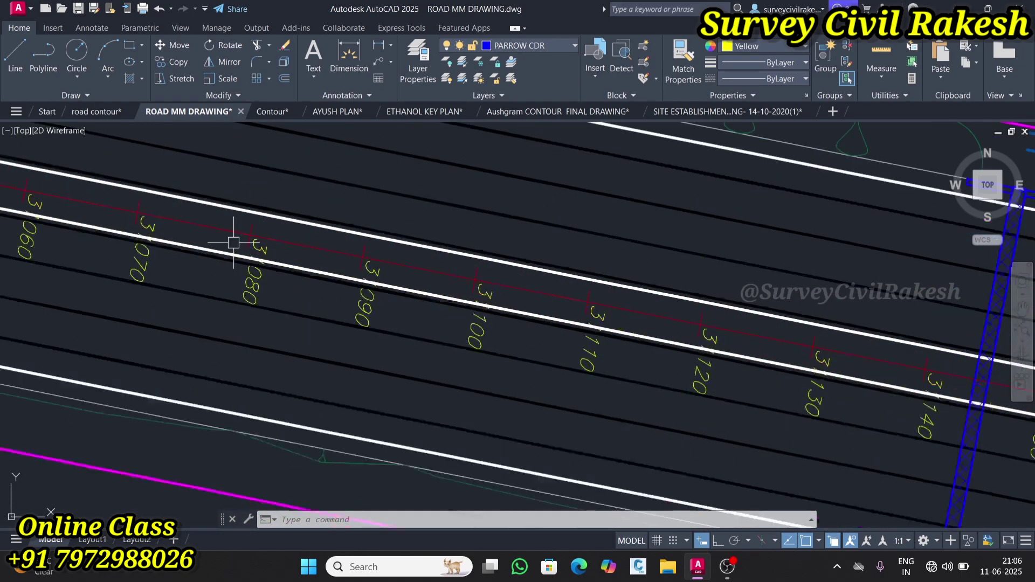
scroll(512, 329, down, 5)
scroll(439, 342, up, 10)
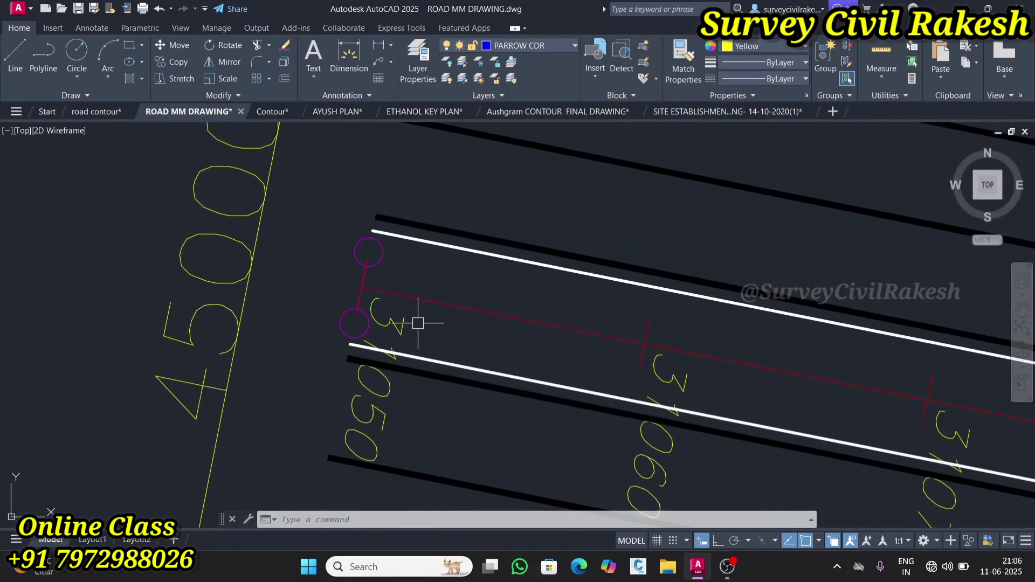
scroll(411, 323, down, 3)
scroll(460, 279, up, 3)
click(357, 66)
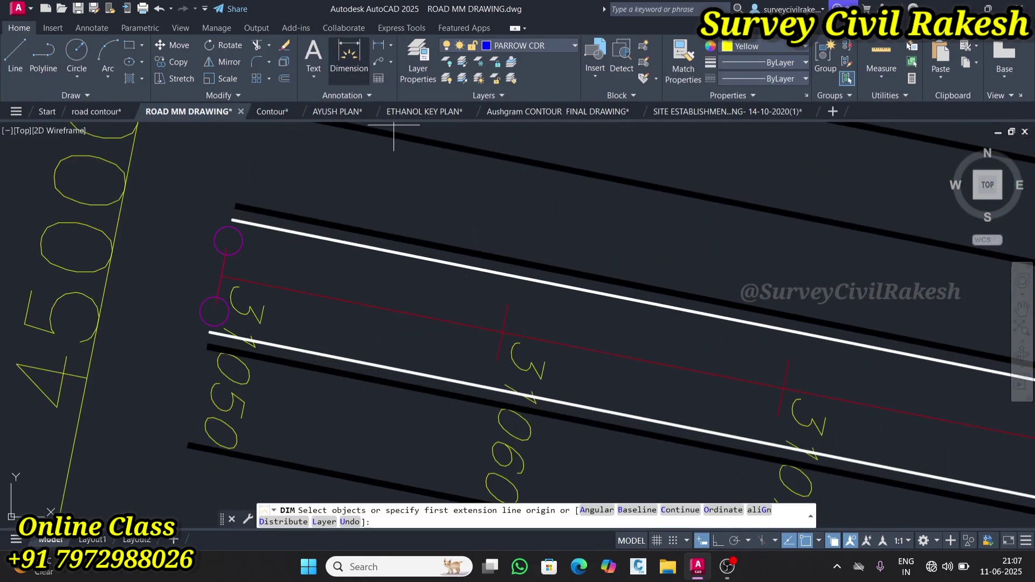
click(222, 277)
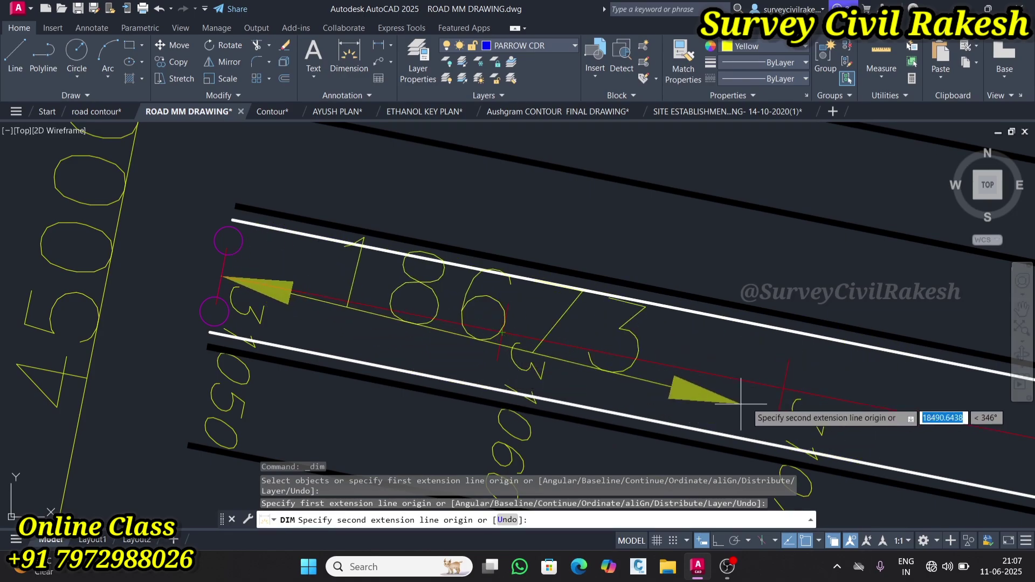
scroll(695, 323, down, 3)
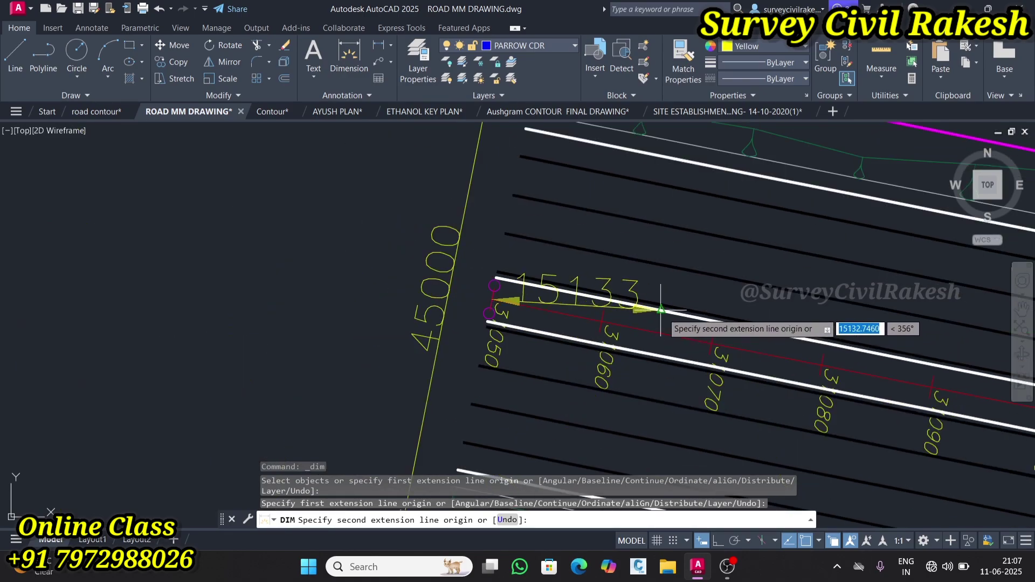
key(Escape)
Examine the road's starting section, including the 45000 width dimension, chainage marks, side slopes and pipe culvert
scroll(509, 329, up, 4)
scroll(663, 365, down, 4)
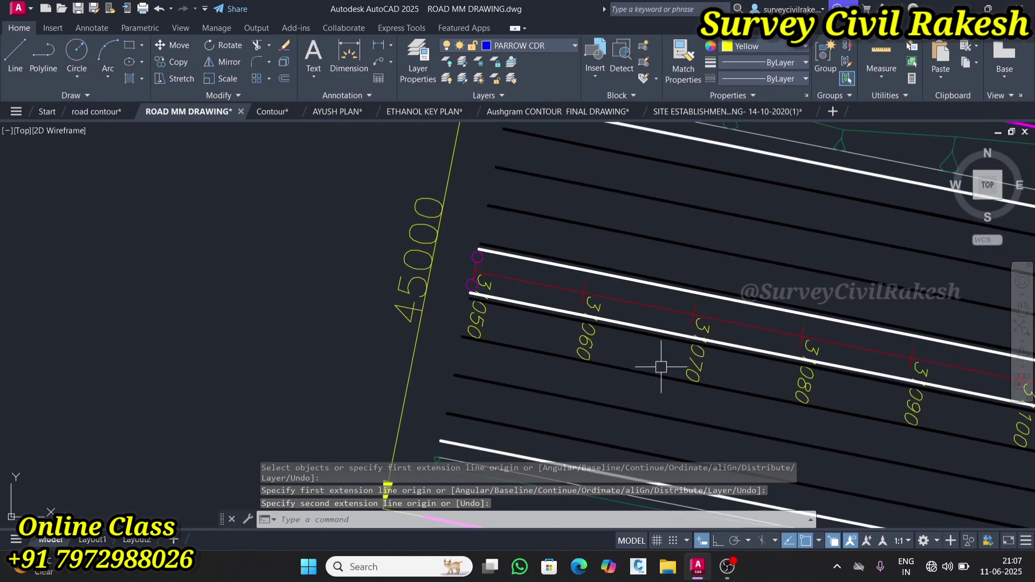
scroll(617, 351, up, 3)
scroll(684, 365, down, 3)
scroll(687, 368, up, 3)
scroll(686, 368, down, 6)
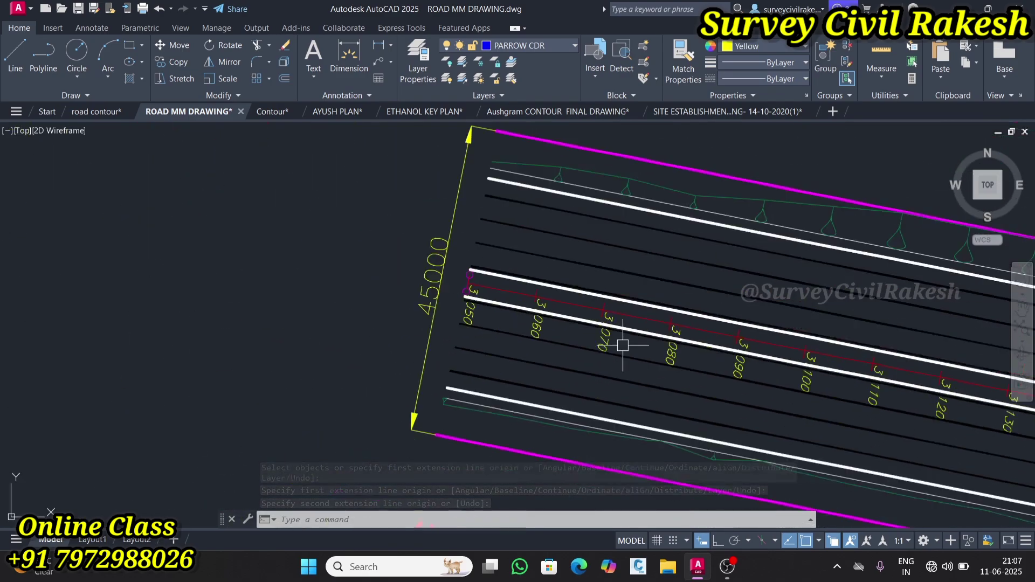
scroll(440, 334, up, 3)
scroll(440, 334, down, 4)
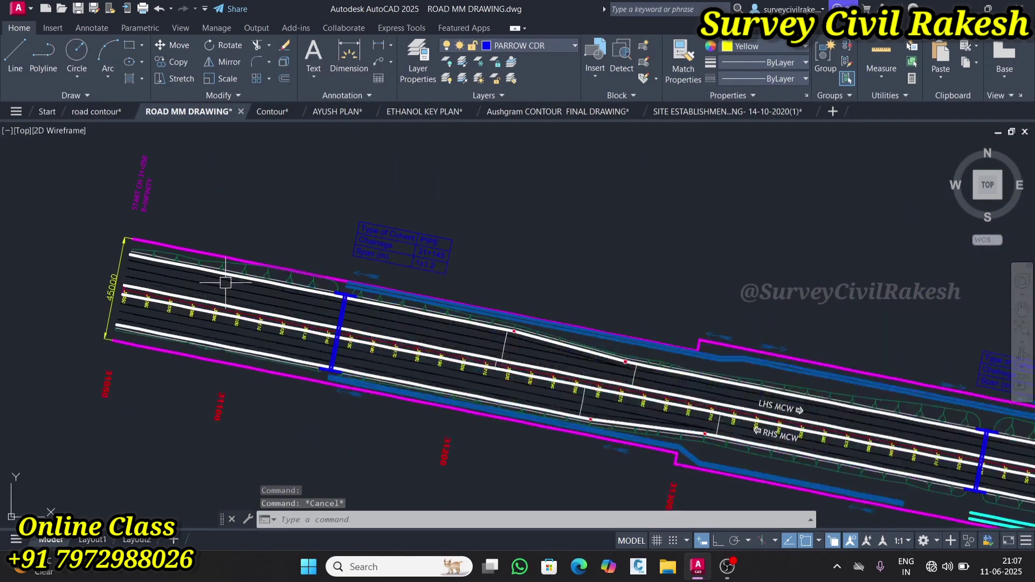
scroll(227, 282, up, 3)
key(Escape)
scroll(246, 285, down, 4)
scroll(505, 259, up, 5)
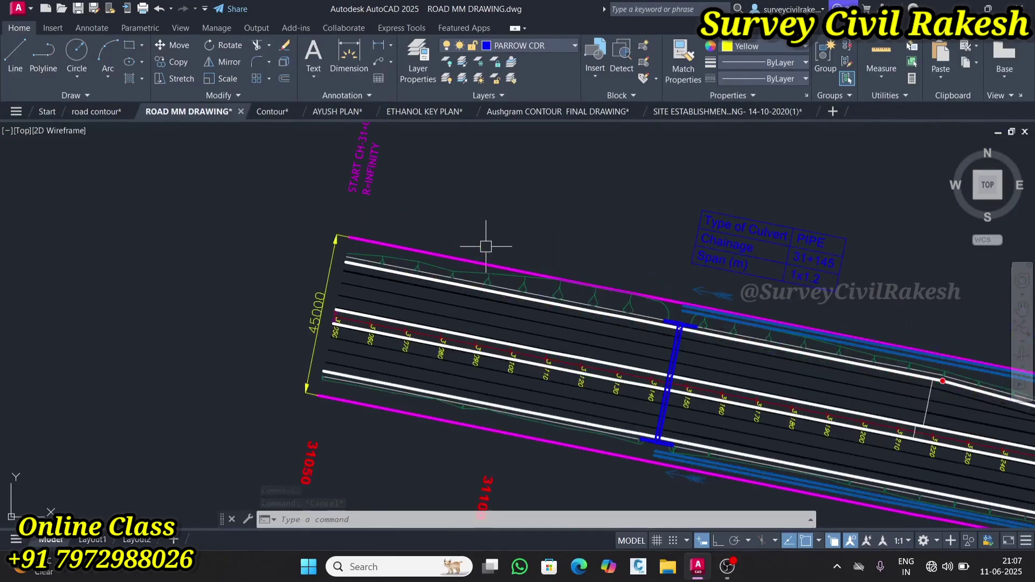
scroll(417, 257, down, 2)
scroll(435, 238, up, 2)
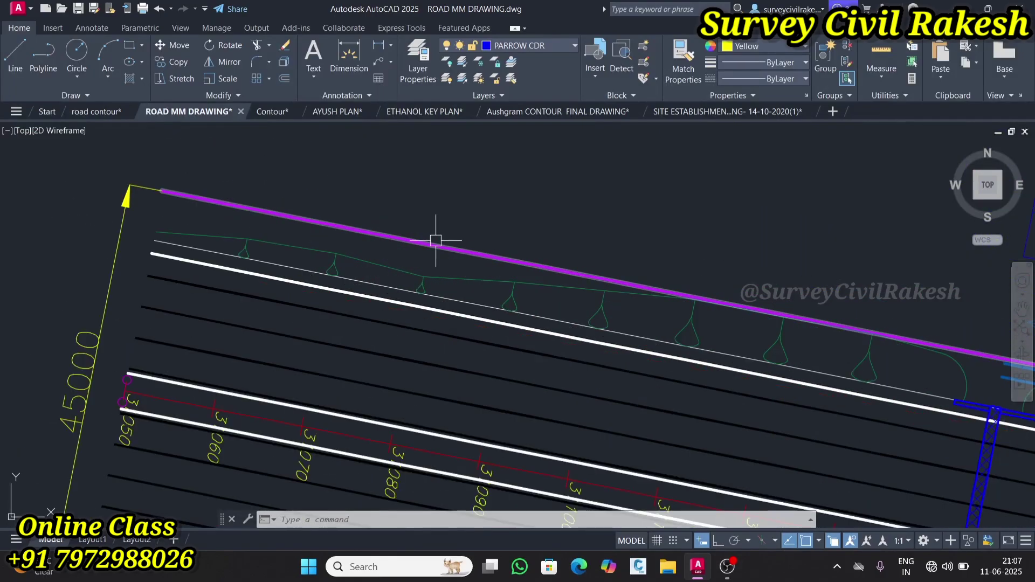
Highlight the two magenta PROW boundary lines along both sides of the road's start, and clear the selection
click(434, 238)
scroll(415, 323, down, 3)
scroll(415, 324, up, 2)
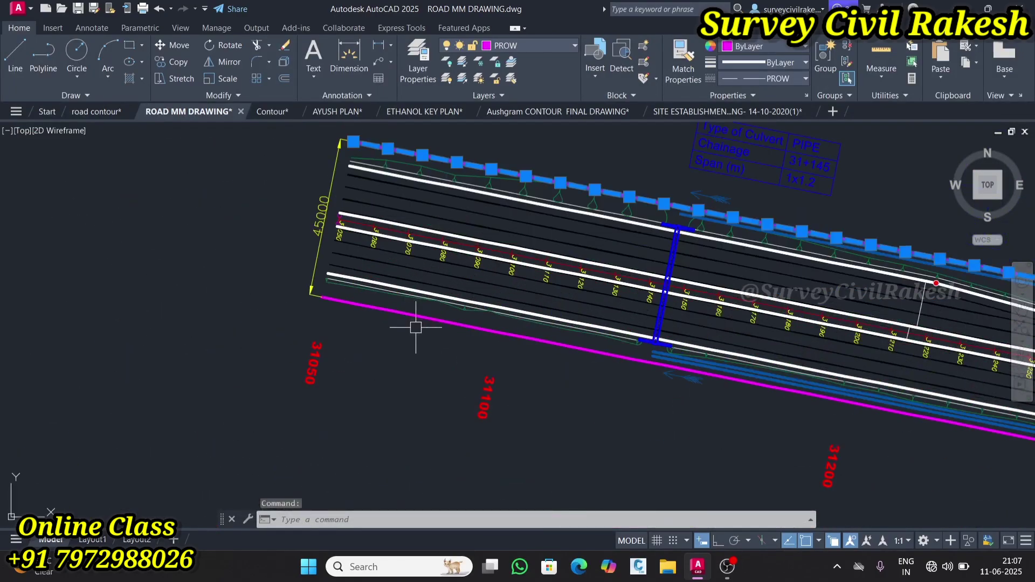
click(414, 317)
scroll(404, 351, up, 4)
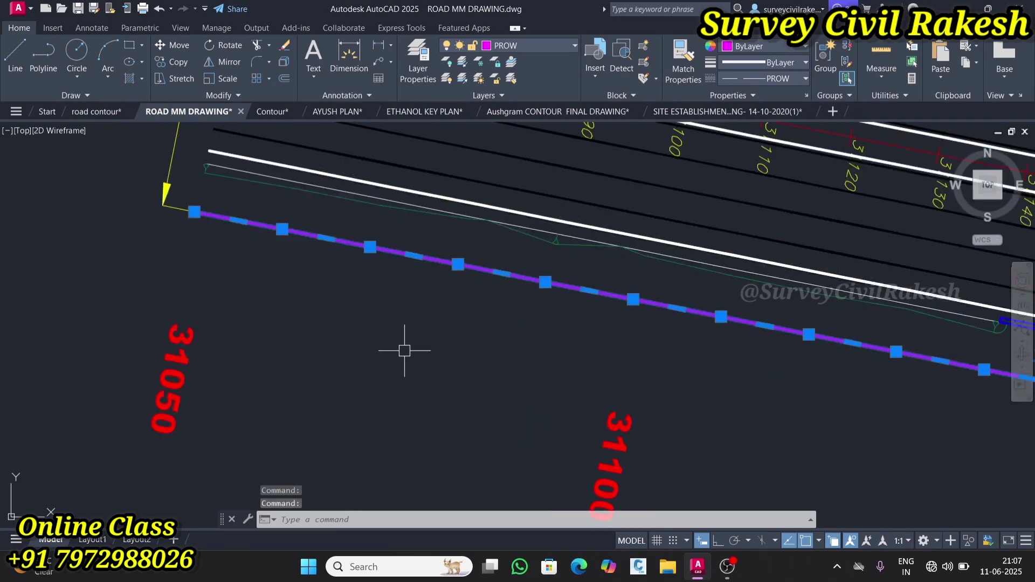
key(Escape)
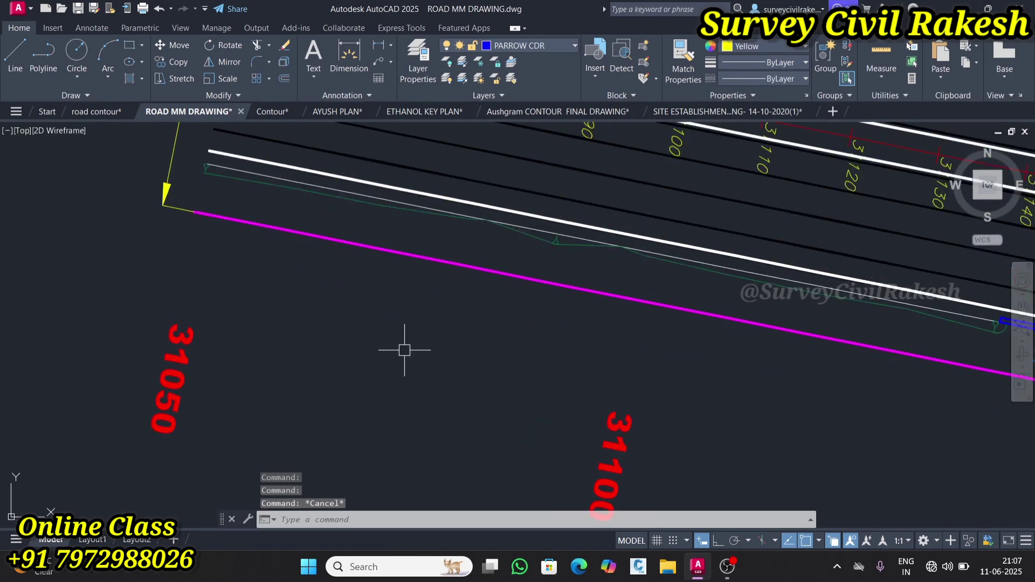
scroll(431, 372, down, 6)
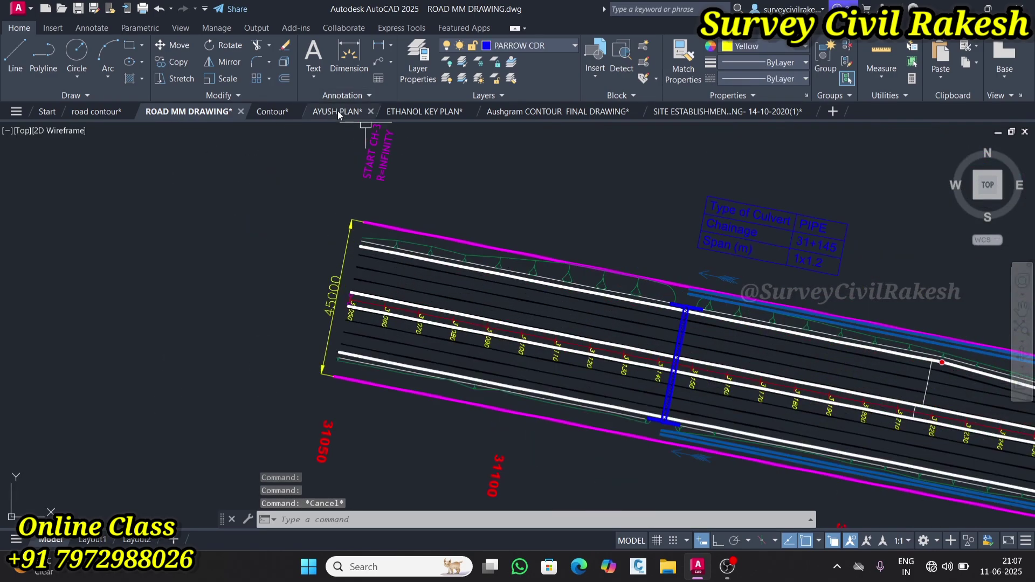
Switch past AYUSH PLAN to the Contour drawing
click(338, 111)
click(259, 112)
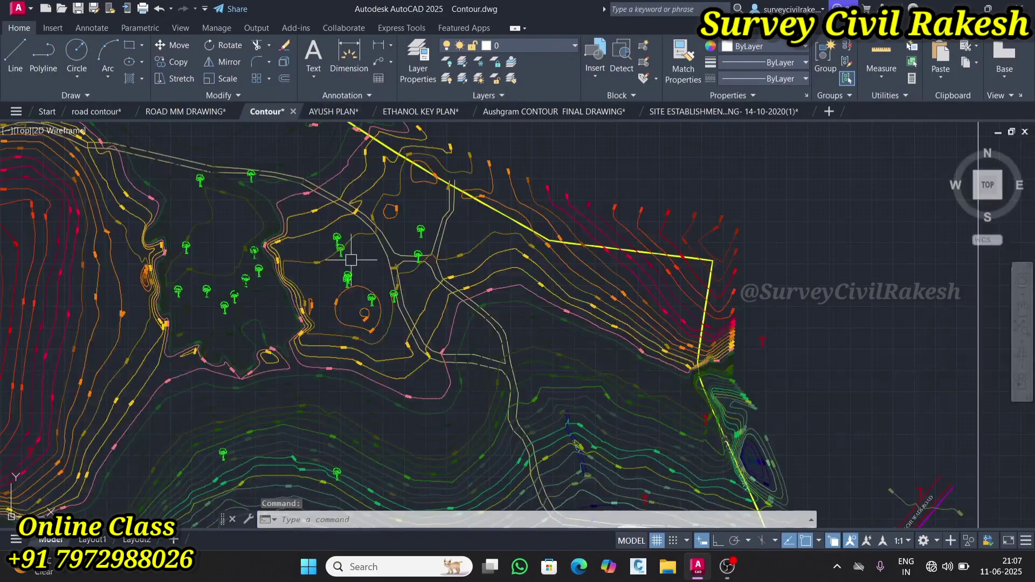
Highlight the yellow plot boundary polyline around the contour site
scroll(446, 284, down, 6)
scroll(323, 243, up, 10)
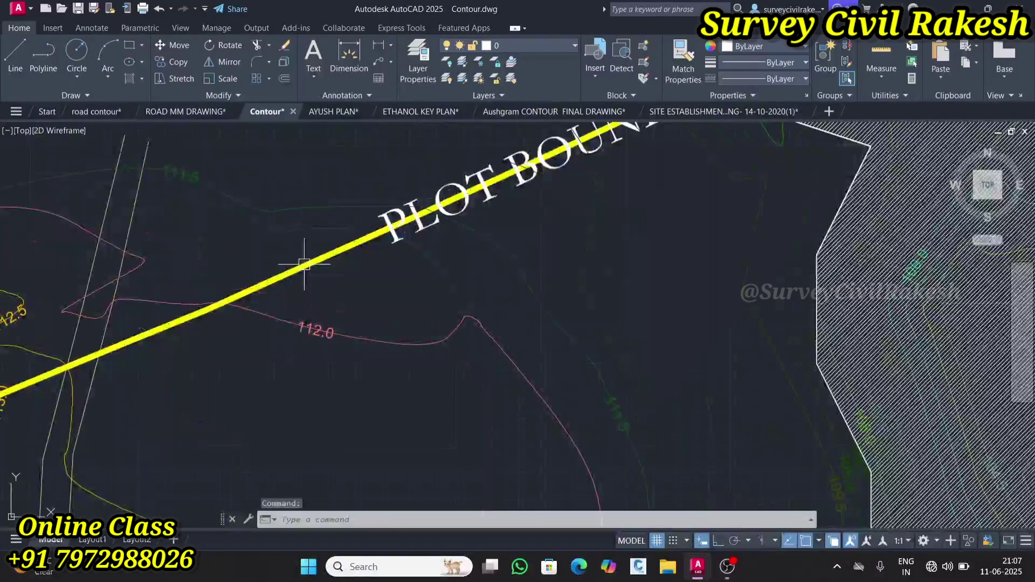
click(290, 276)
scroll(289, 275, down, 8)
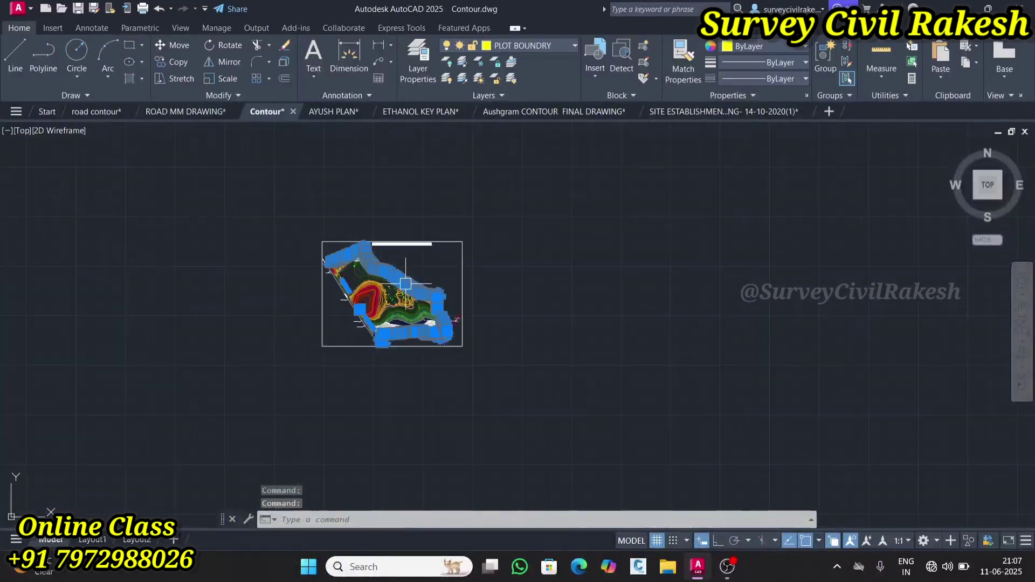
Follow the highlighted plot boundary past the canal side, the eastern corner and the hatched areas, and clear the selection
scroll(409, 389, up, 5)
scroll(410, 390, up, 5)
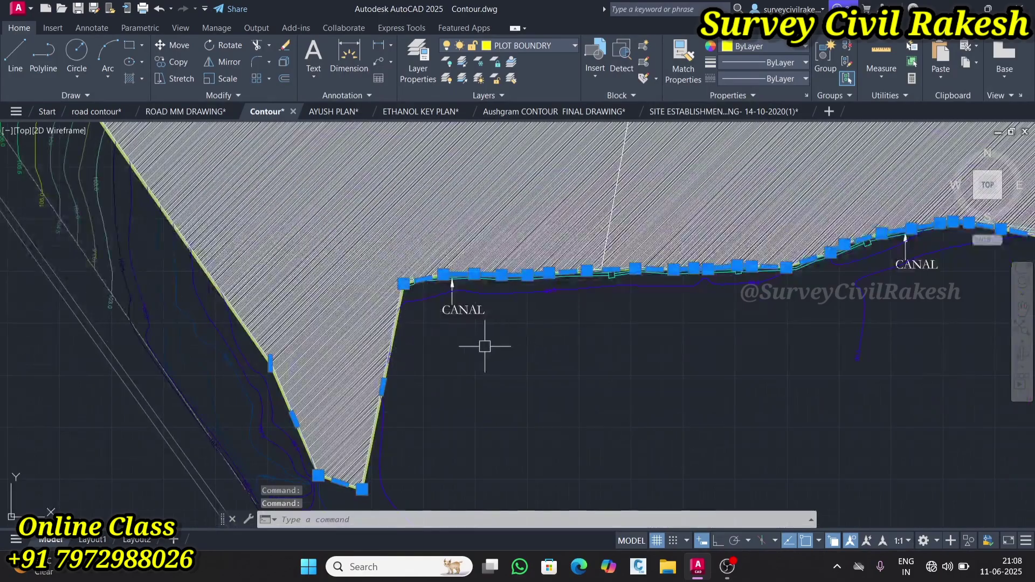
scroll(483, 347, down, 7)
scroll(743, 187, up, 6)
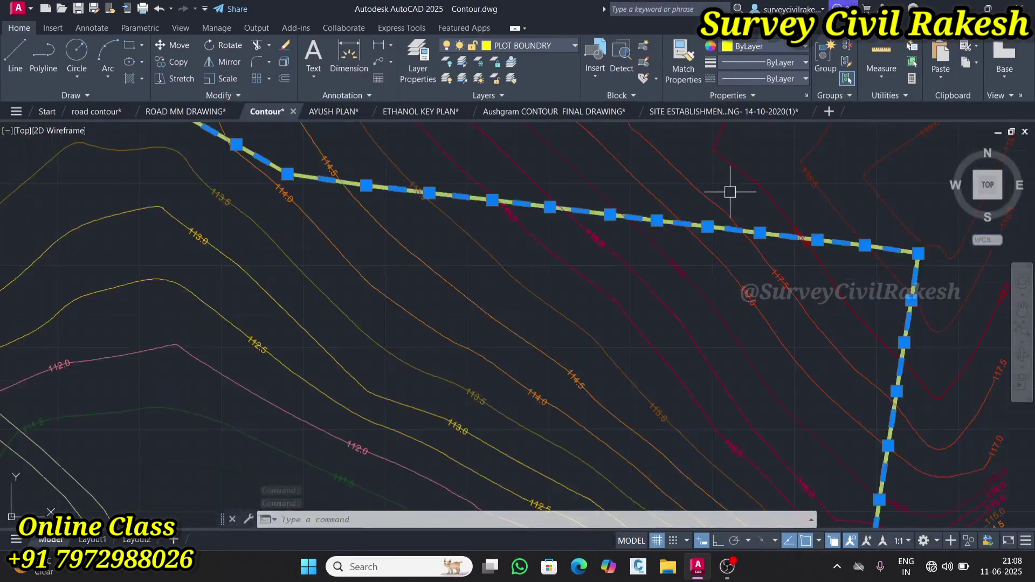
scroll(730, 192, down, 12)
scroll(665, 242, up, 8)
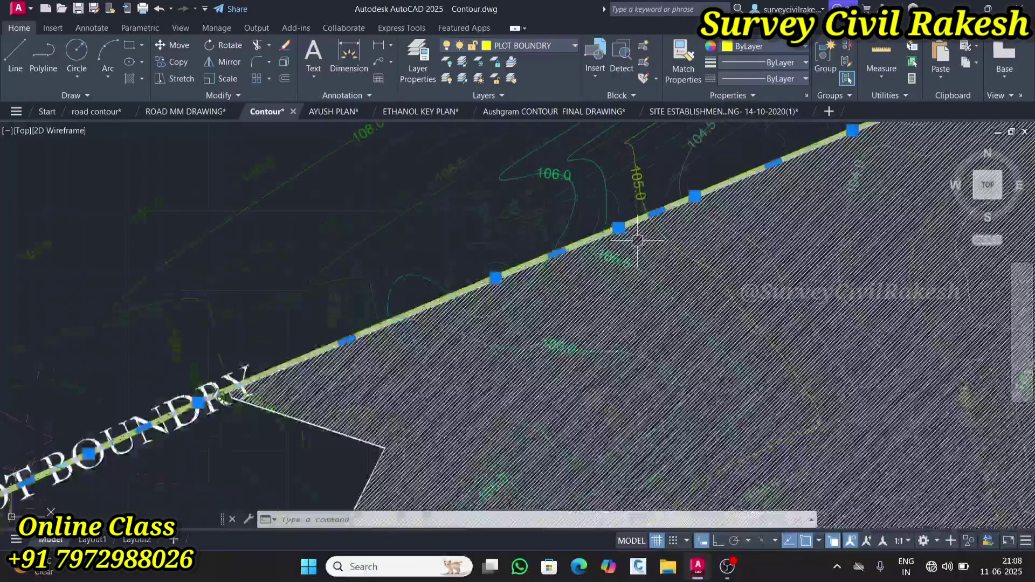
scroll(548, 227, down, 6)
scroll(517, 345, down, 5)
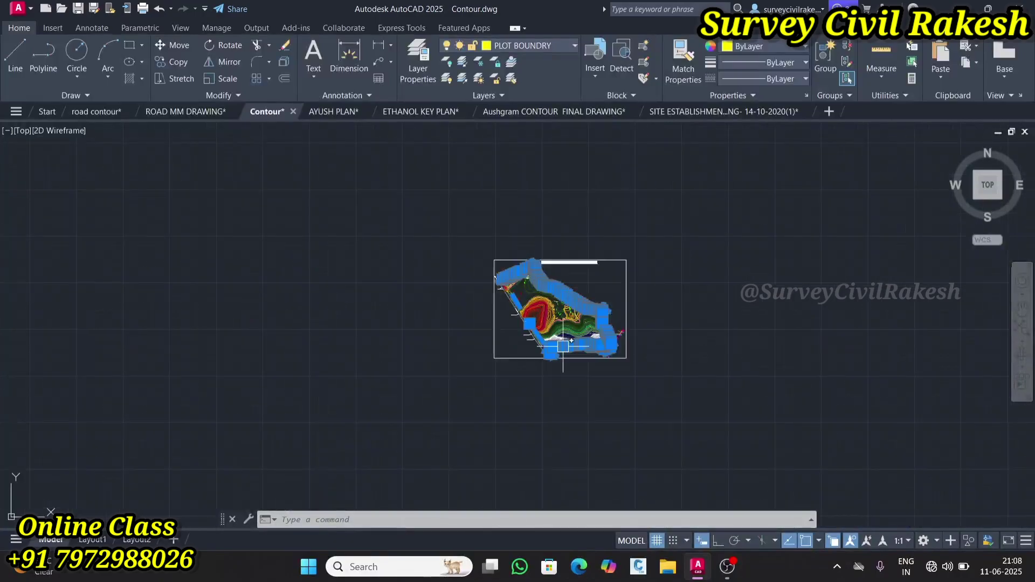
scroll(577, 278, up, 9)
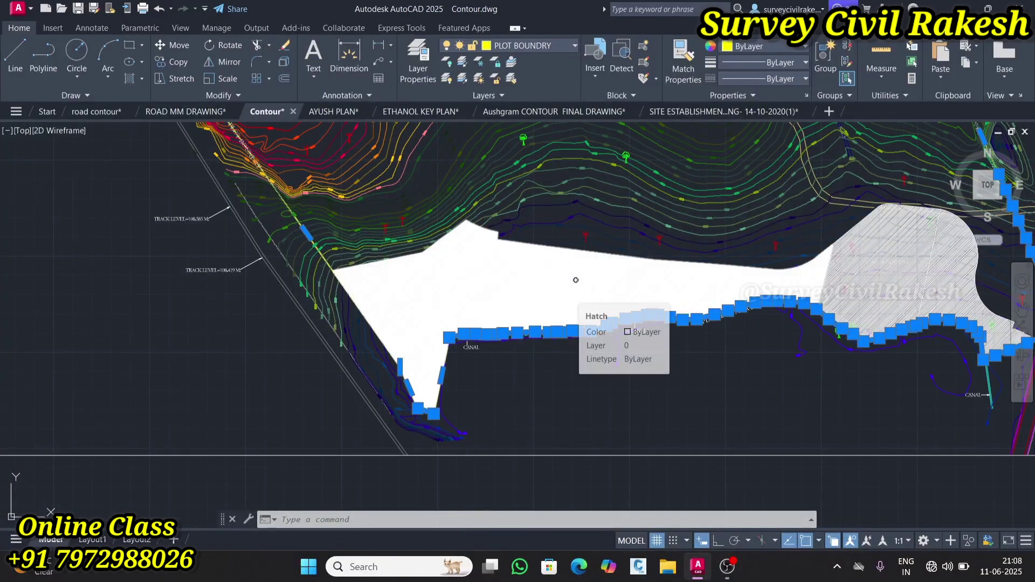
key(Escape)
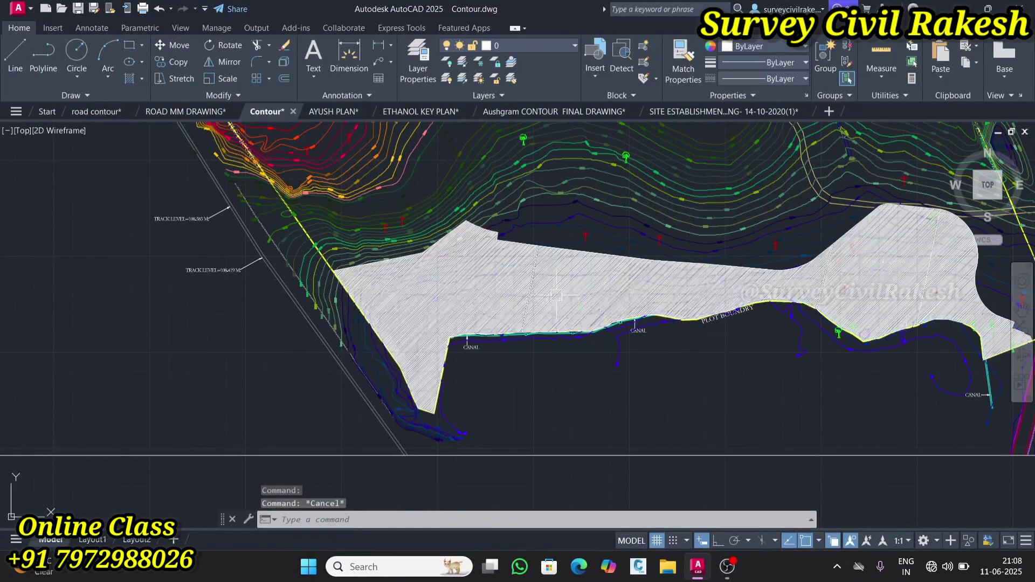
Switch to ROAD MM DRAWING, highlight the upper magenta PROW line at the road's start, and clear the selection
click(111, 113)
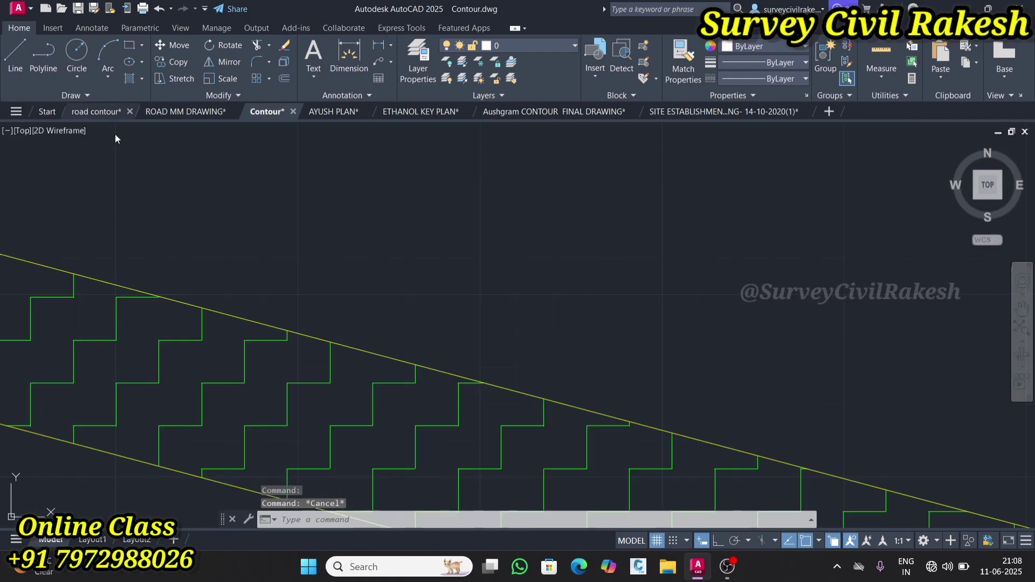
click(233, 108)
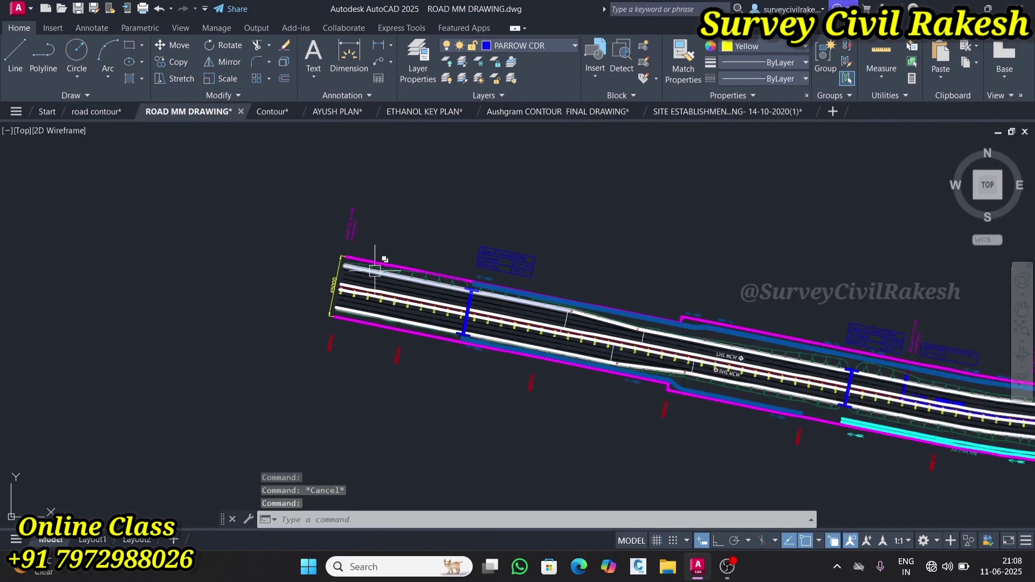
scroll(380, 243, up, 5)
click(389, 226)
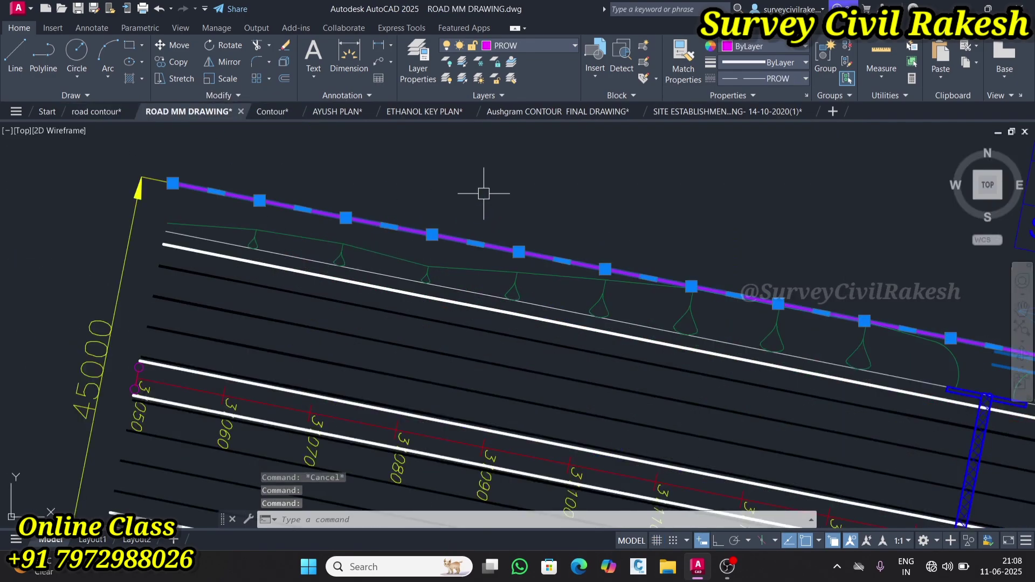
key(Escape)
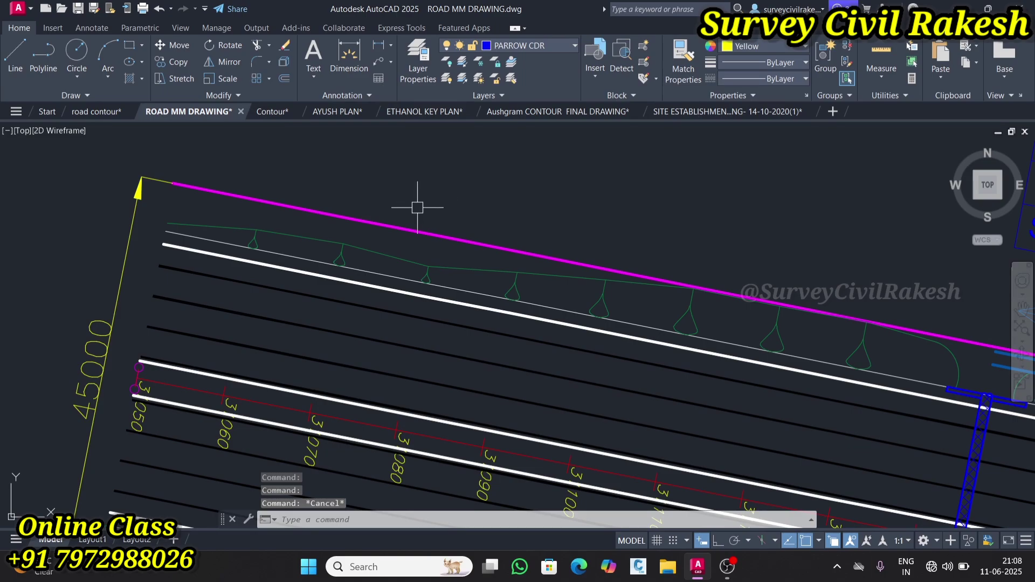
Highlight the green PEW line along the upper side slope near the road's start, follow it along the road, and clear the selection
scroll(418, 208, down, 5)
scroll(412, 224, up, 7)
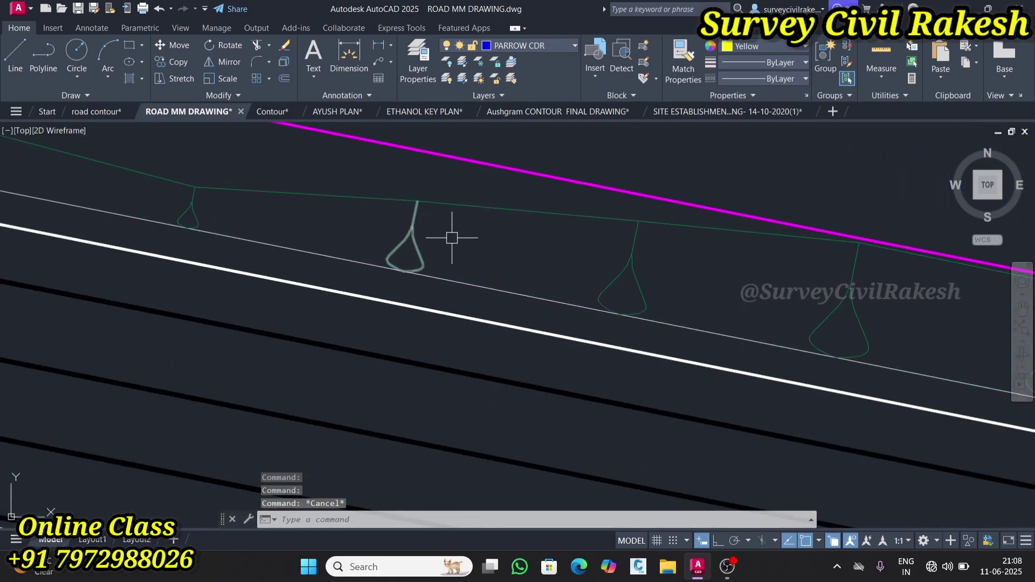
click(455, 206)
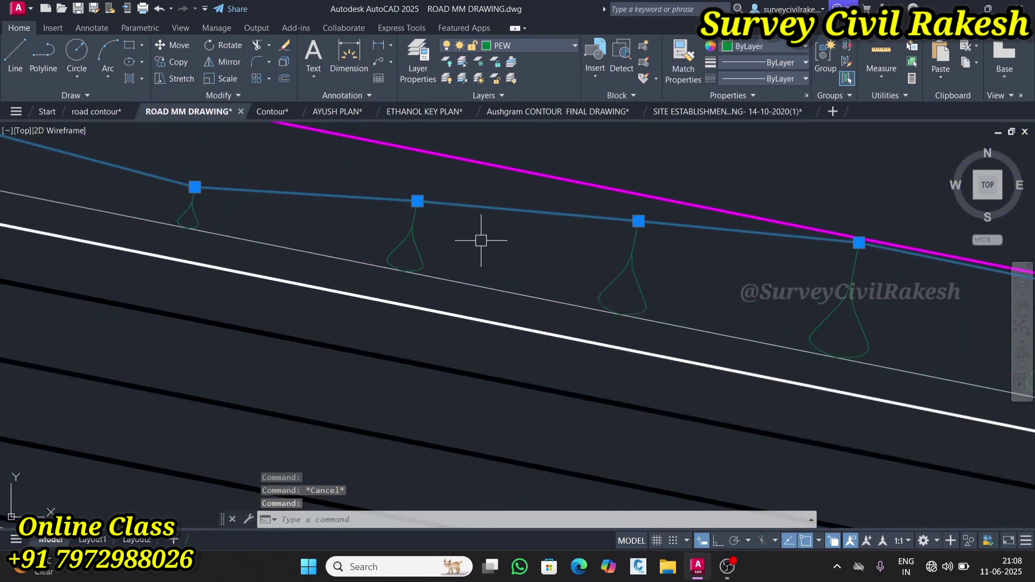
key(Escape)
click(475, 214)
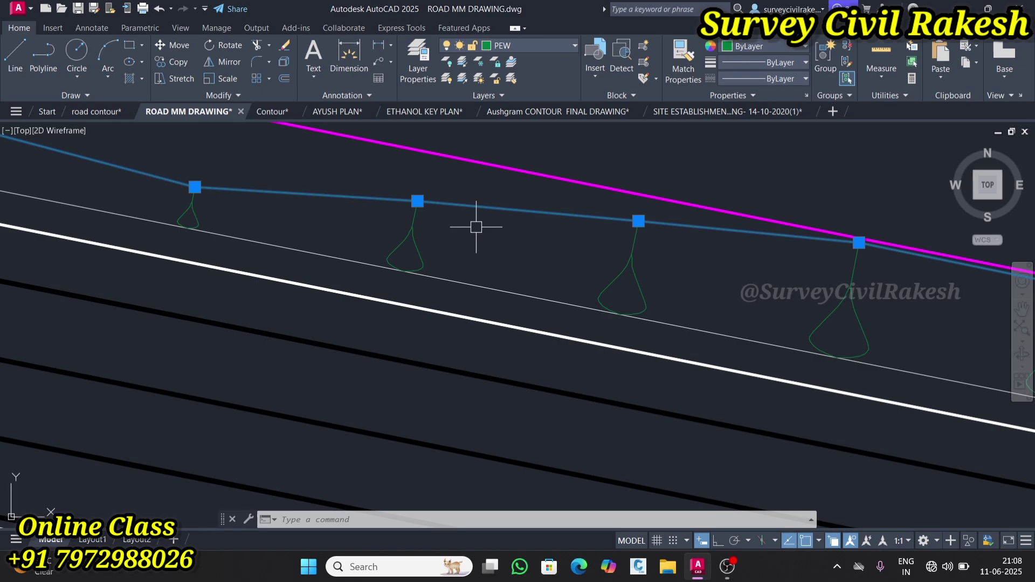
scroll(476, 227, down, 6)
scroll(685, 308, up, 5)
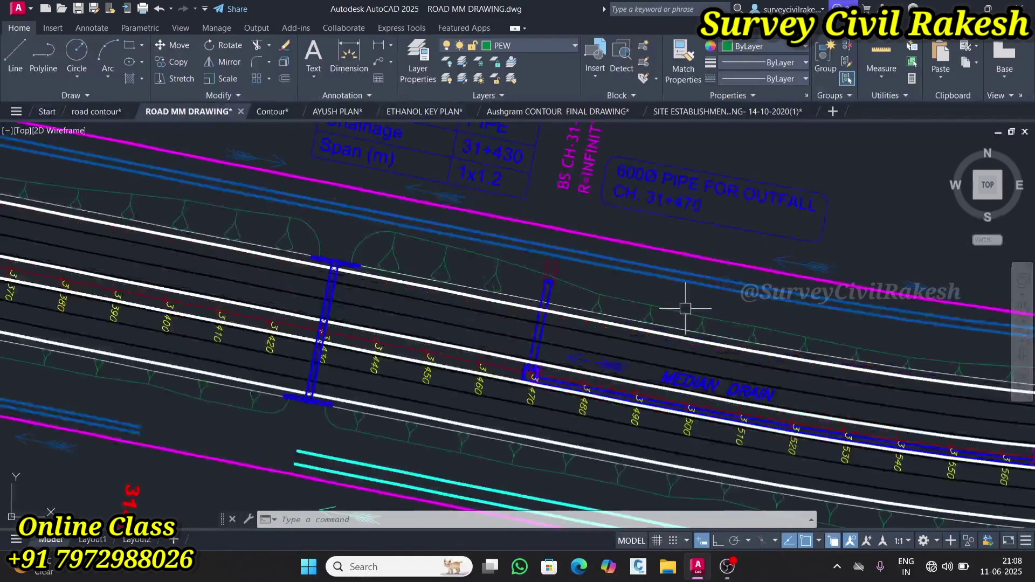
key(Escape)
Highlight the green PEW line and the white PRE line near the 31+470 outfall pipe, clearing each selection
scroll(681, 322, up, 5)
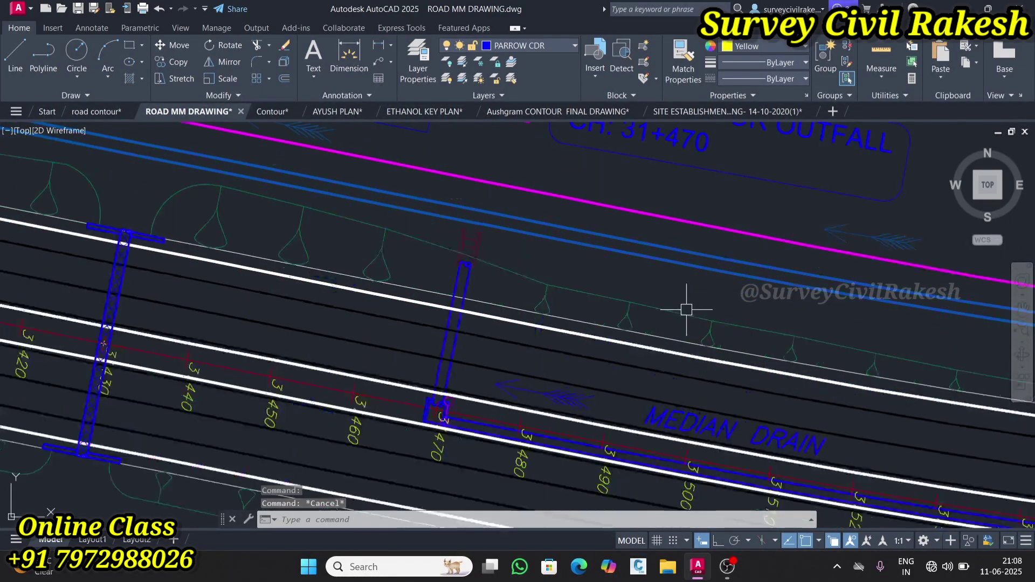
click(681, 322)
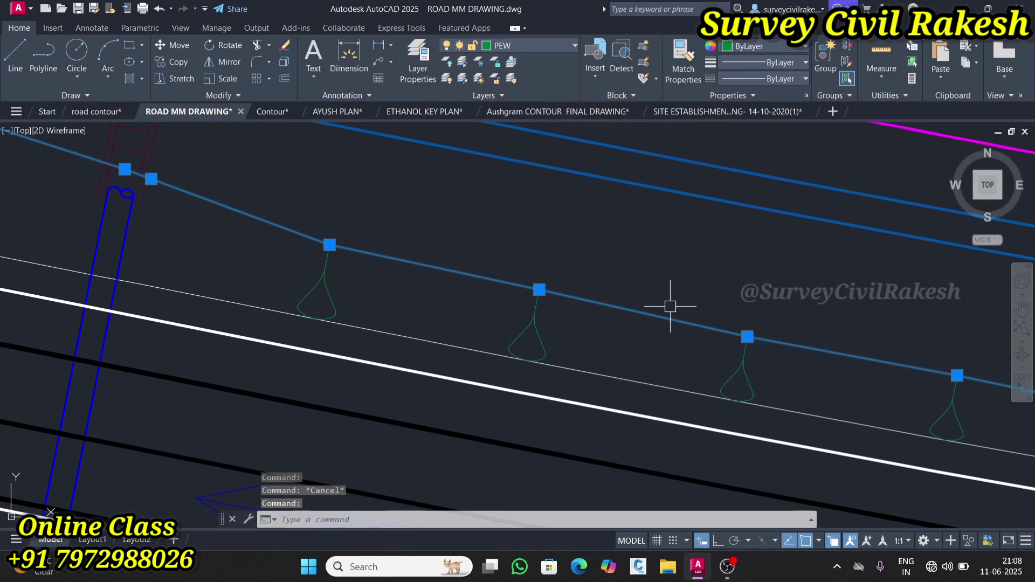
key(Escape)
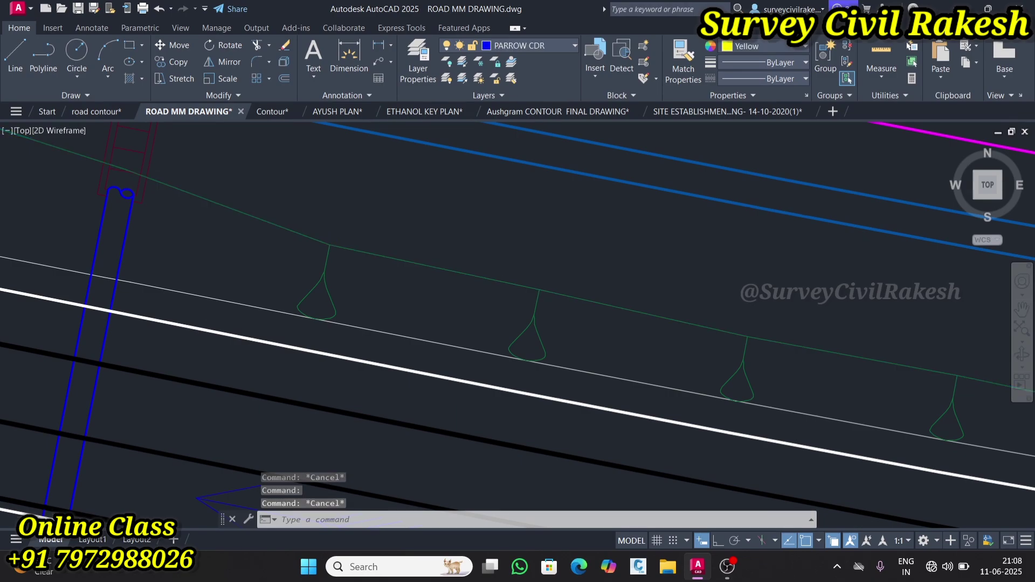
scroll(669, 344, down, 4)
scroll(669, 344, up, 2)
click(668, 346)
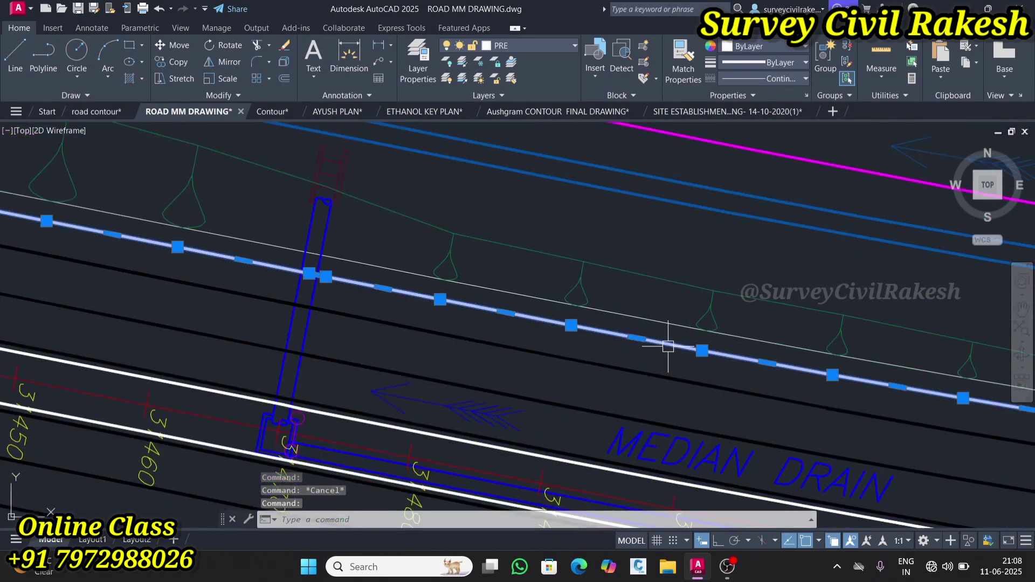
key(Escape)
Highlight the magenta PROW boundary at the road's far end, follow it to the End of Project mark, and clear the selection
scroll(369, 294, down, 6)
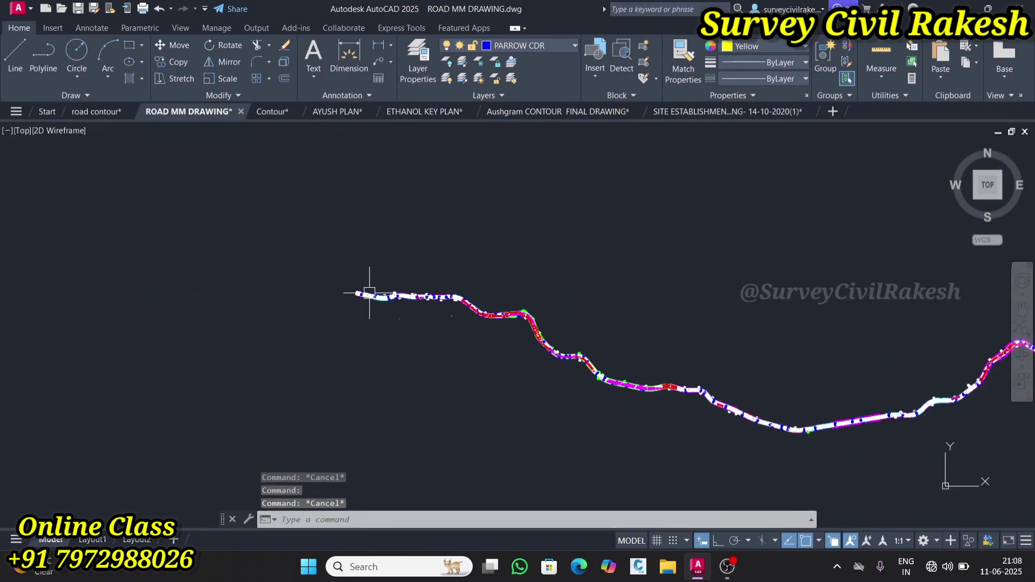
scroll(369, 294, down, 3)
scroll(754, 289, up, 15)
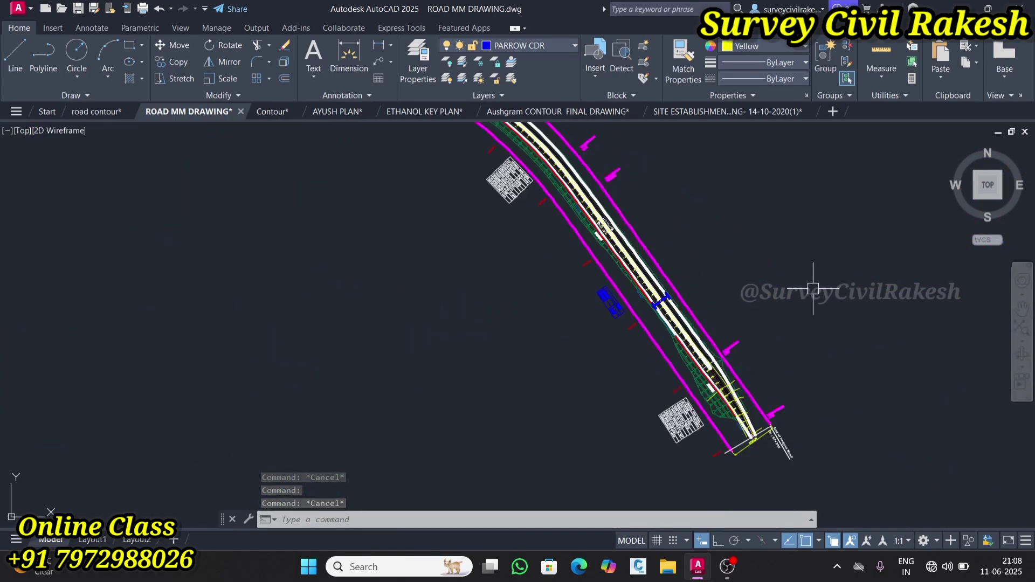
scroll(812, 290, up, 5)
click(663, 474)
scroll(680, 296, up, 3)
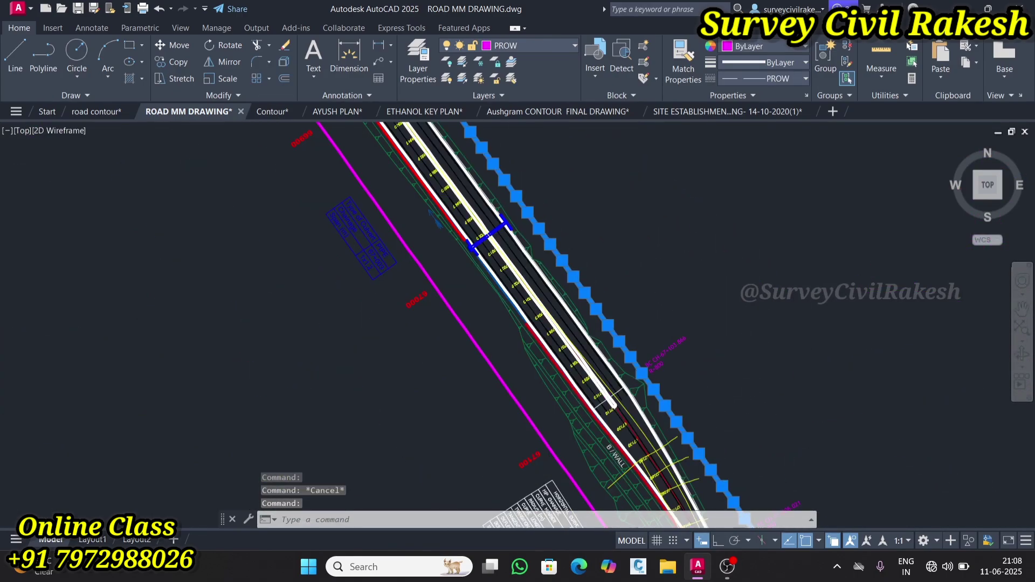
scroll(730, 365, down, 4)
scroll(754, 424, up, 5)
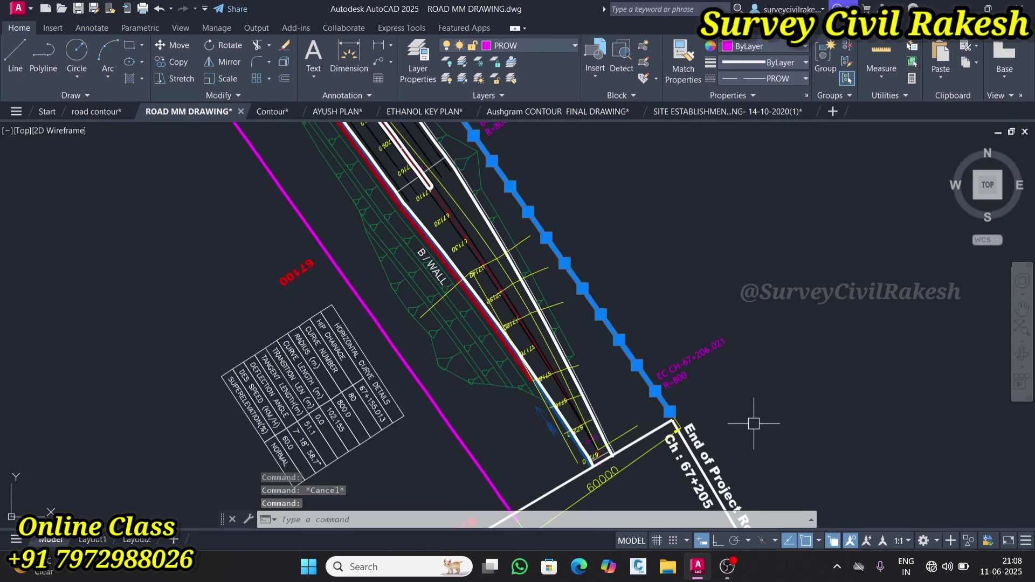
key(Escape)
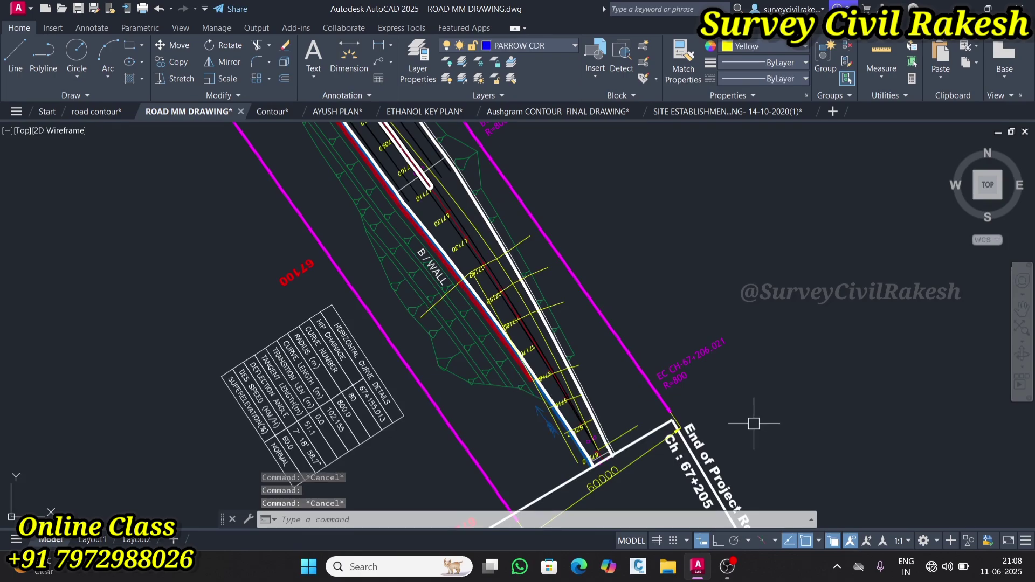
Highlight the PROW line again beside the EC CH-67+206.021 label, and clear the selection
scroll(645, 409, up, 5)
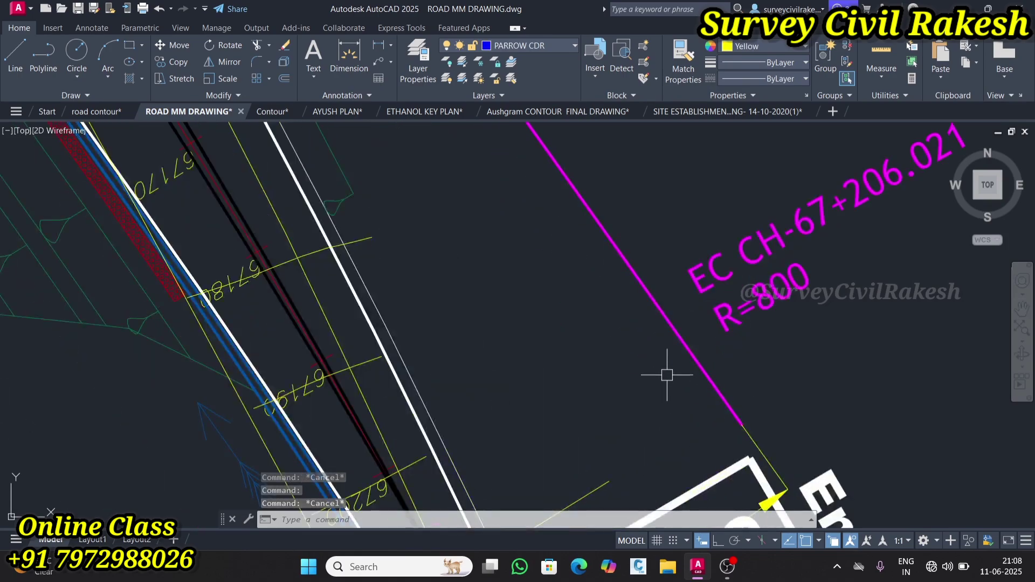
click(690, 348)
key(Escape)
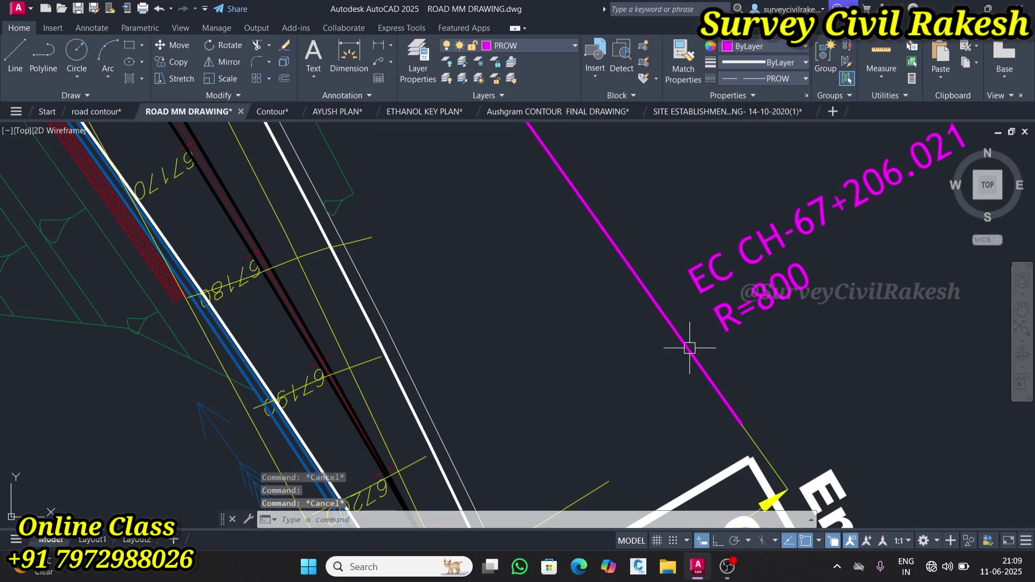
Switch to the road contour drawing, highlight the yellow boundary polyline near the road's end, and clear the selection
click(108, 112)
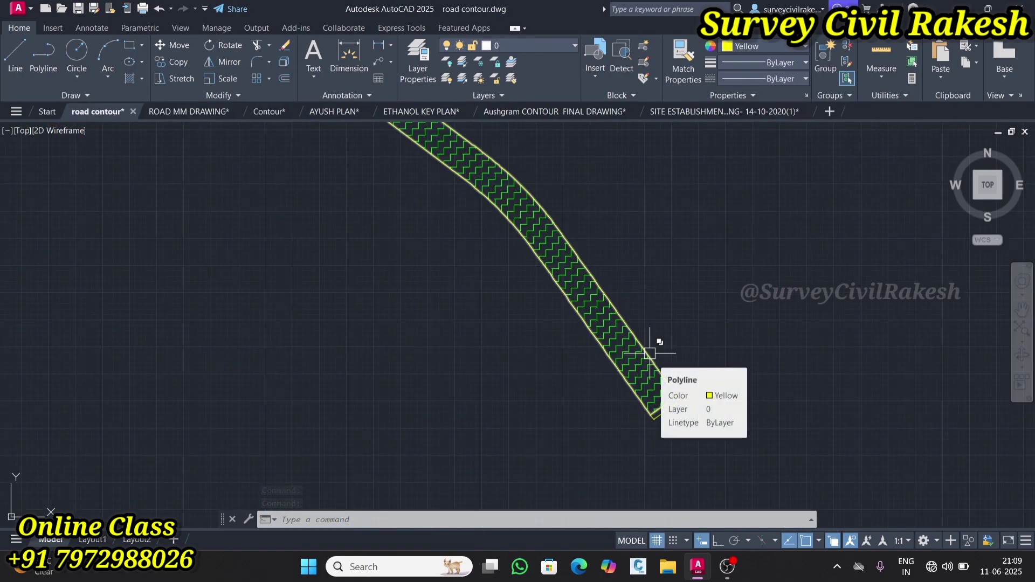
scroll(650, 352, up, 6)
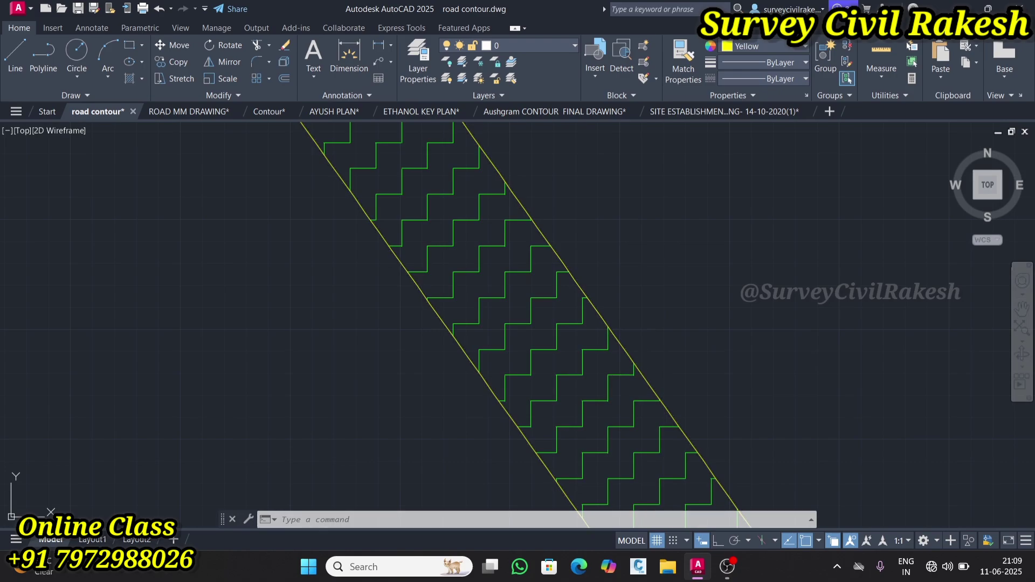
click(655, 376)
key(Escape)
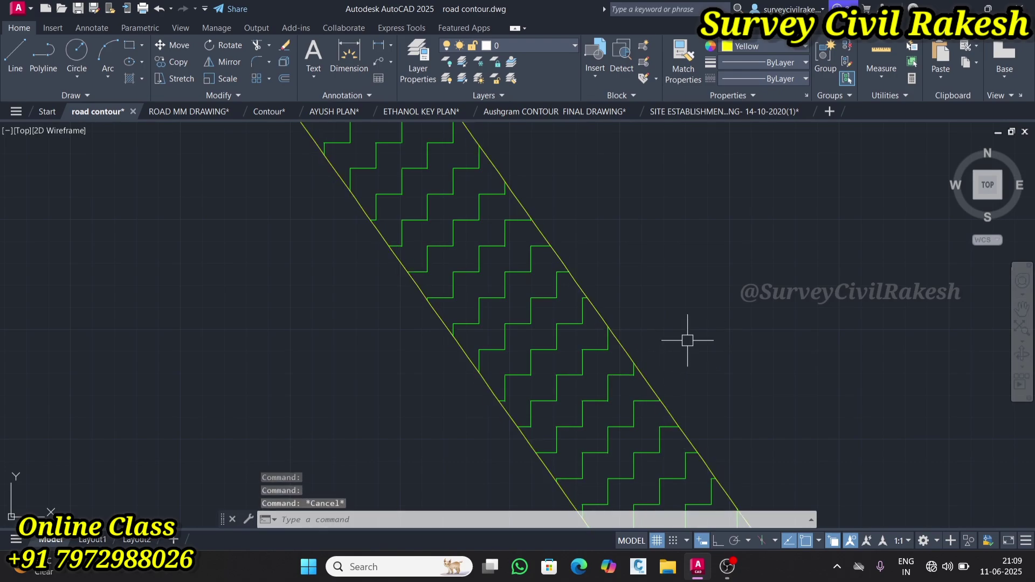
Examine the road contour strip from its dimensioned southeastern end back to its western start
scroll(687, 340, down, 8)
scroll(679, 356, up, 12)
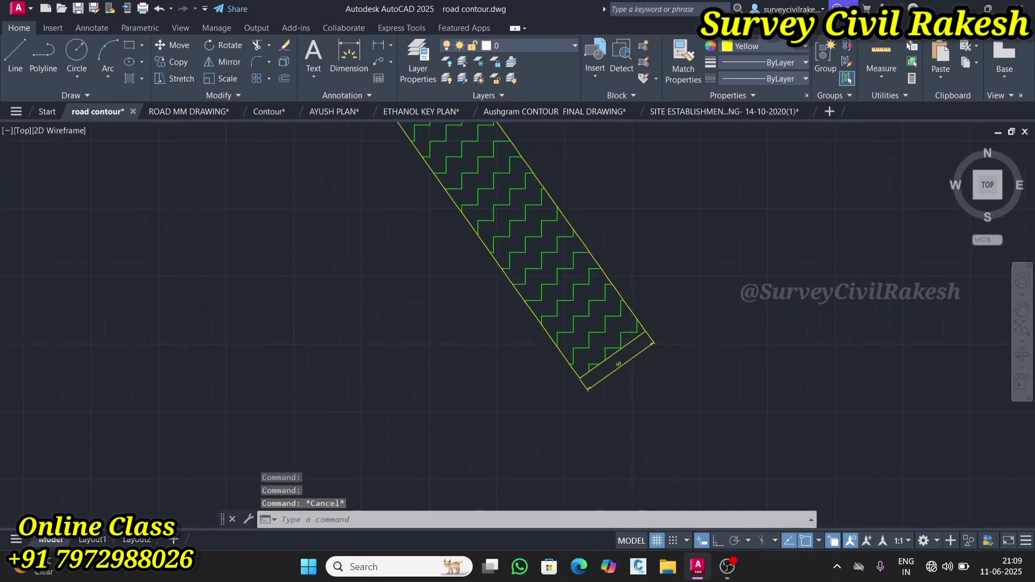
scroll(648, 327, down, 10)
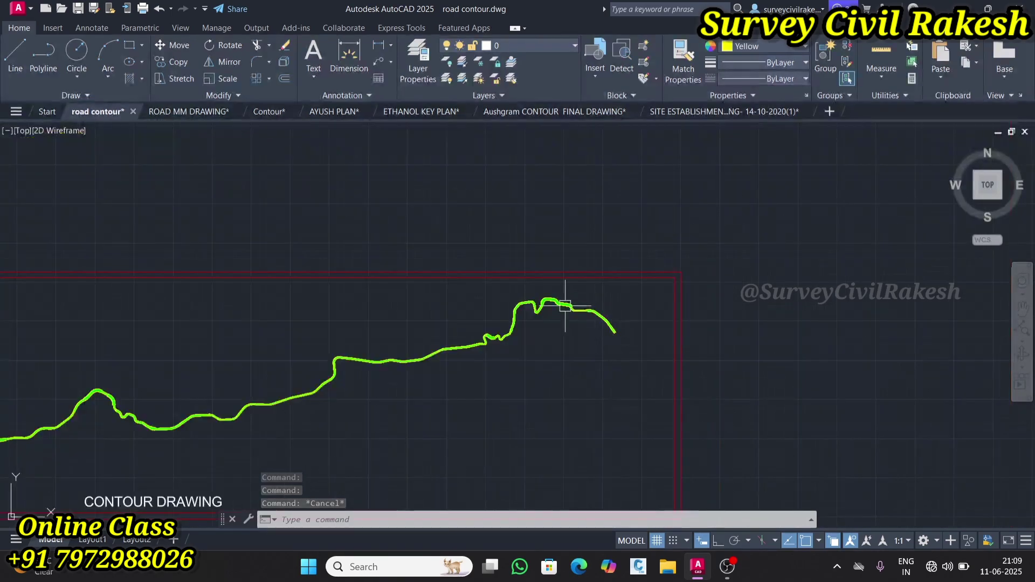
scroll(312, 326, up, 8)
scroll(406, 351, up, 7)
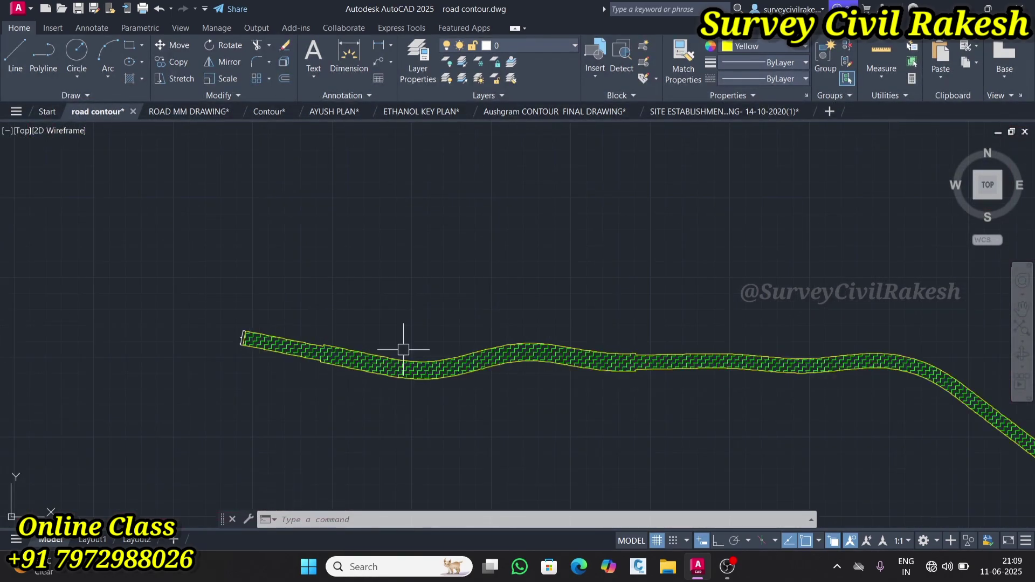
Switch to the Contour drawing and highlight the plot boundary beside the hatched disposal area in the site's north
click(268, 112)
scroll(363, 273, up, 6)
scroll(363, 272, up, 6)
scroll(370, 296, down, 6)
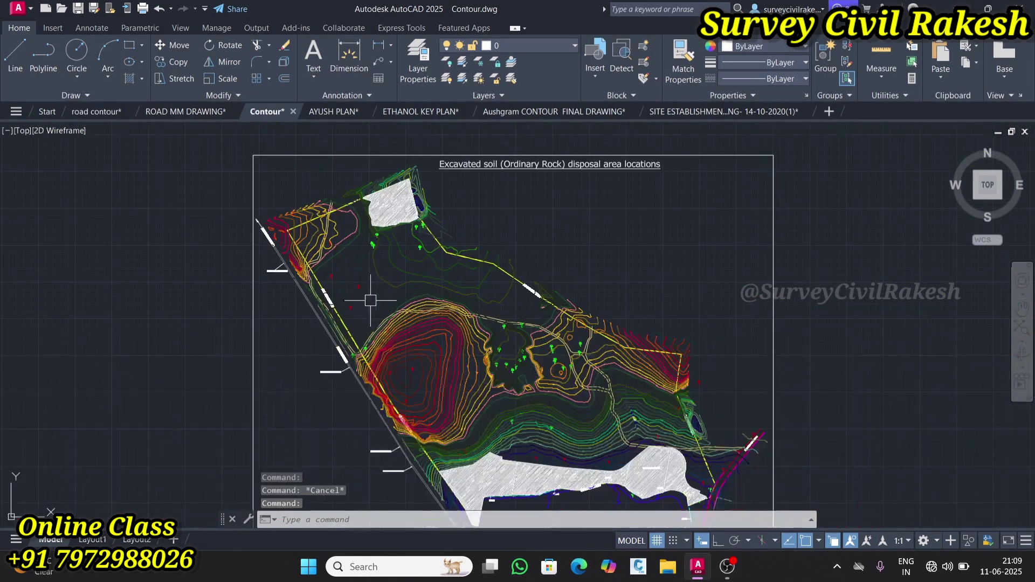
scroll(370, 296, down, 2)
scroll(356, 232, up, 5)
scroll(355, 231, up, 5)
click(254, 240)
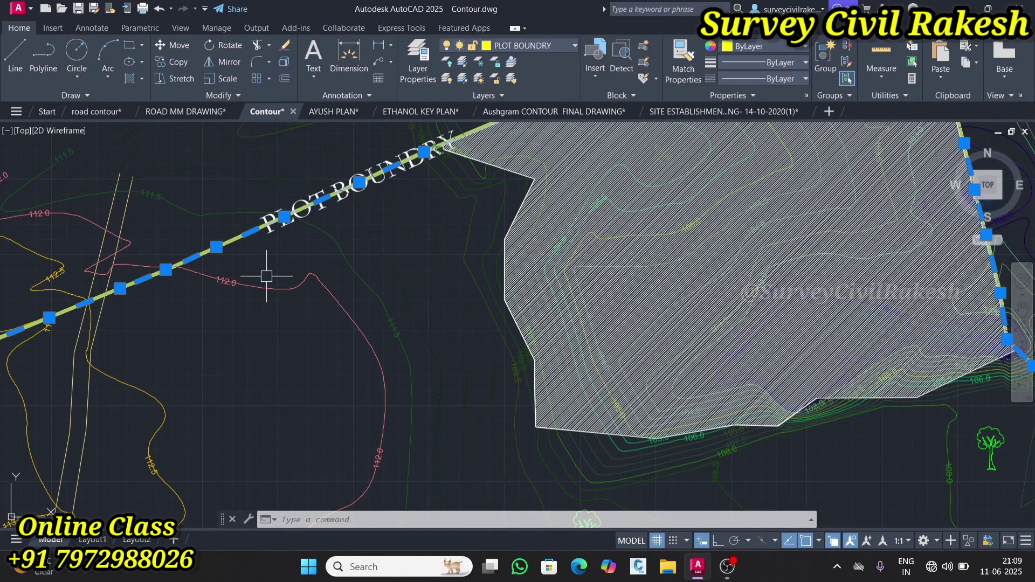
Clear the plot boundary selection and review the site's contours south of the hatched disposal area
scroll(266, 276, down, 3)
key(Escape)
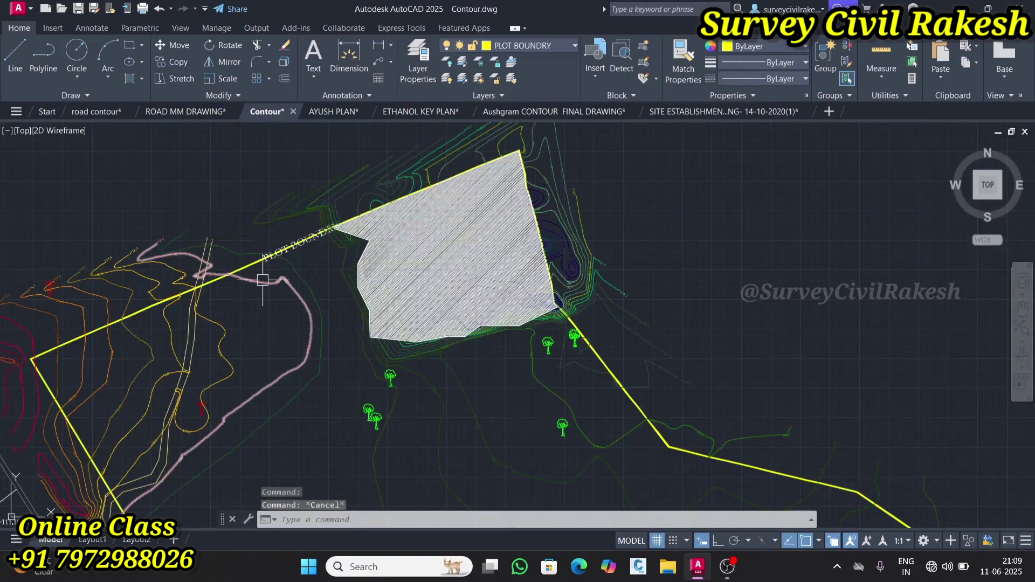
scroll(318, 275, down, 7)
scroll(483, 340, up, 4)
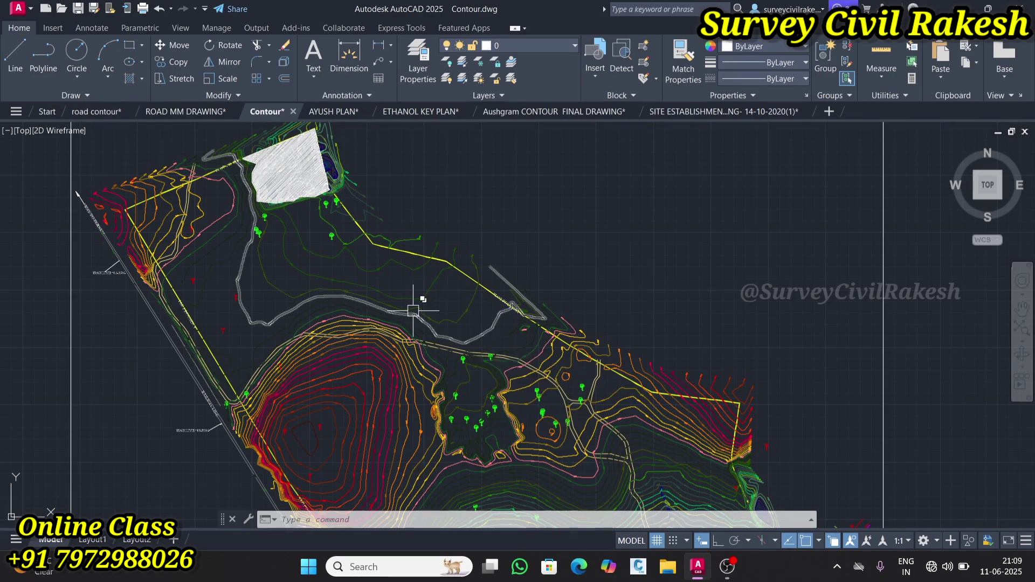
Switch to the AYUSH PLAN drawing and highlight the orange boundary polyline around the Phase - 1 site
click(333, 112)
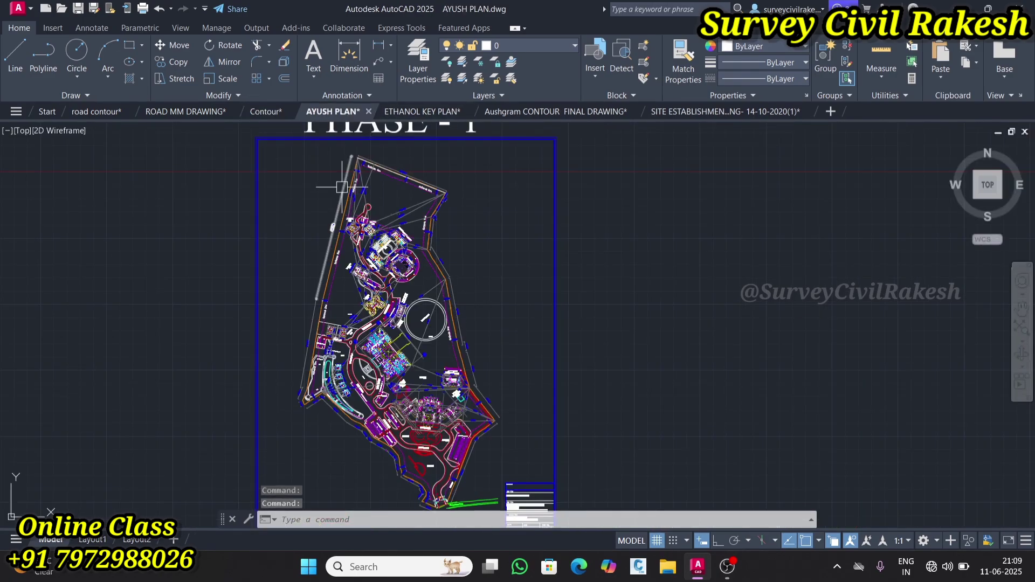
scroll(351, 178, up, 5)
scroll(363, 166, down, 4)
scroll(323, 200, up, 6)
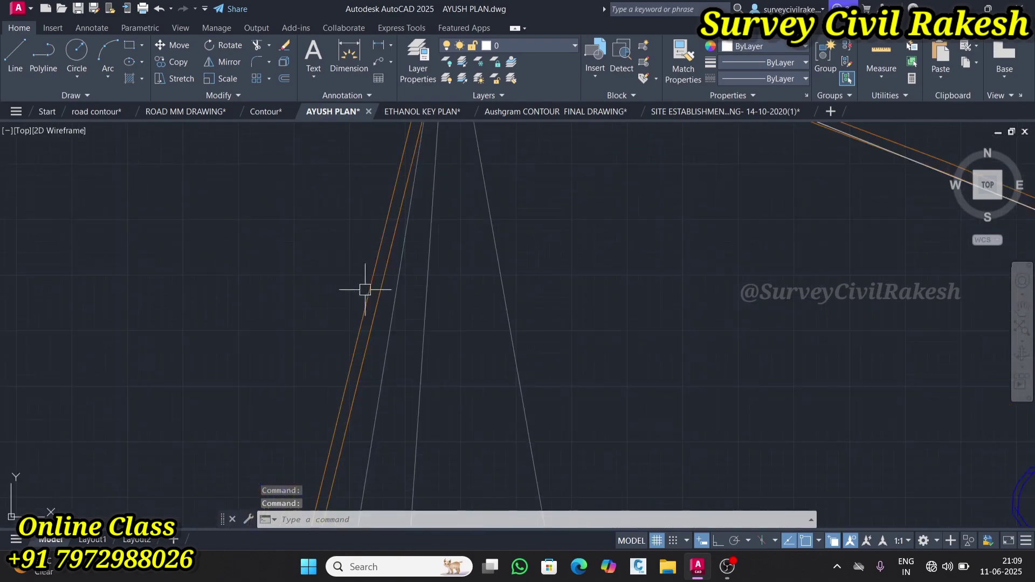
click(360, 289)
scroll(345, 291, down, 8)
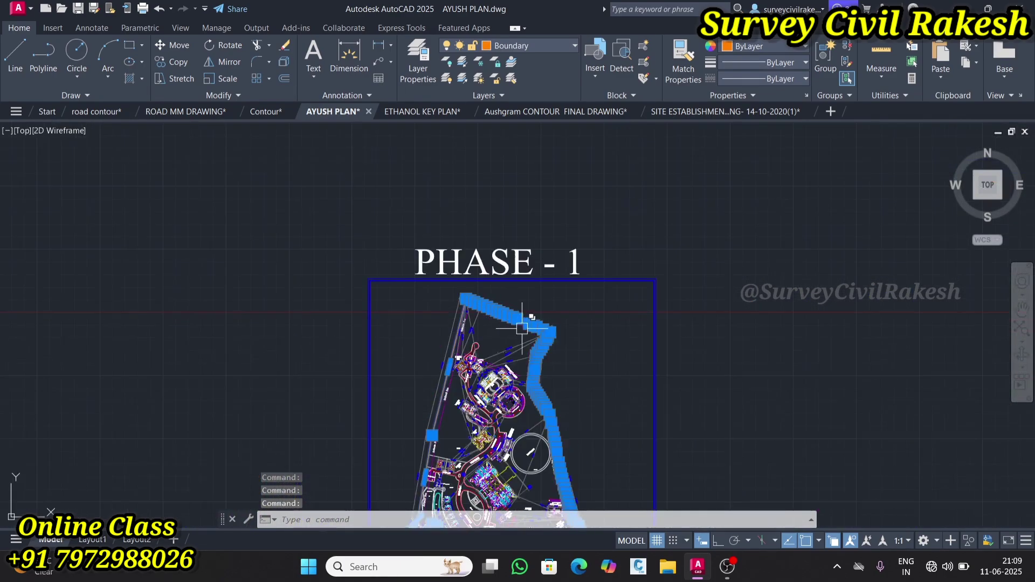
Examine the buildings, roads and setback lines inside the highlighted boundary, clear the selection, and view the road's southeastern end in ROAD MM DRAWING
scroll(522, 328, up, 4)
scroll(523, 377, down, 3)
scroll(525, 445, up, 3)
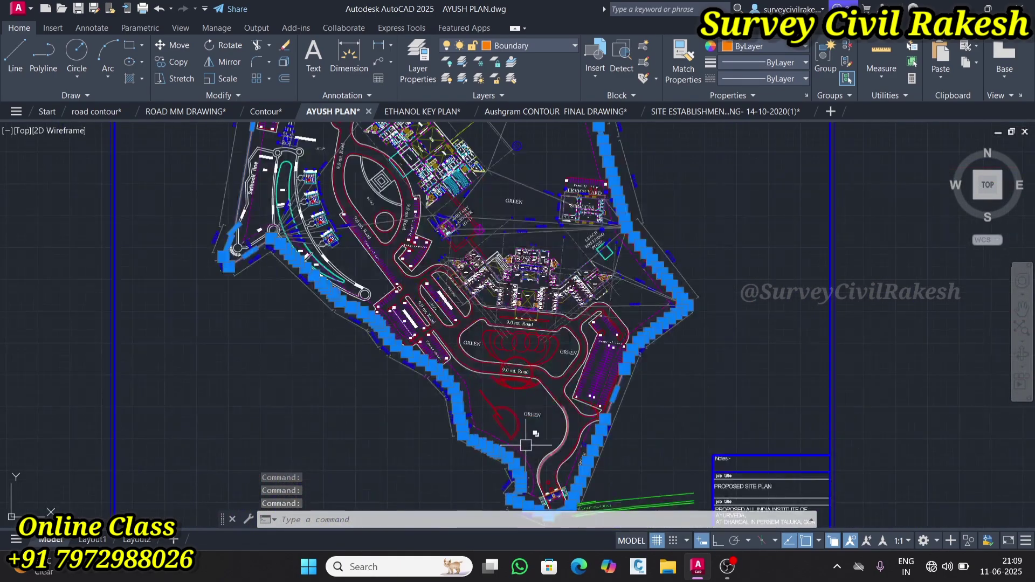
scroll(526, 445, down, 3)
scroll(501, 215, up, 2)
scroll(496, 210, down, 2)
scroll(495, 207, up, 4)
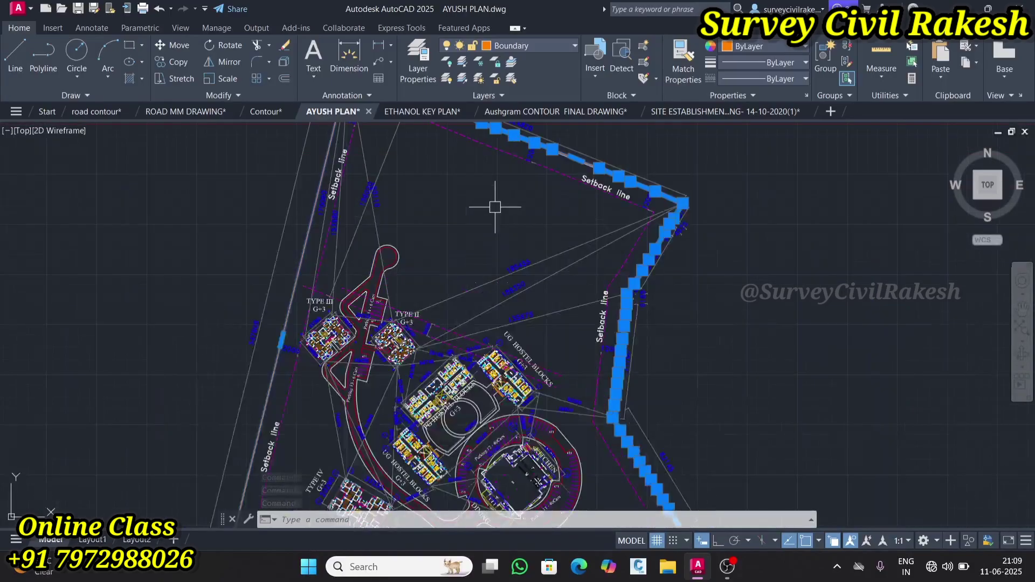
scroll(512, 270, up, 5)
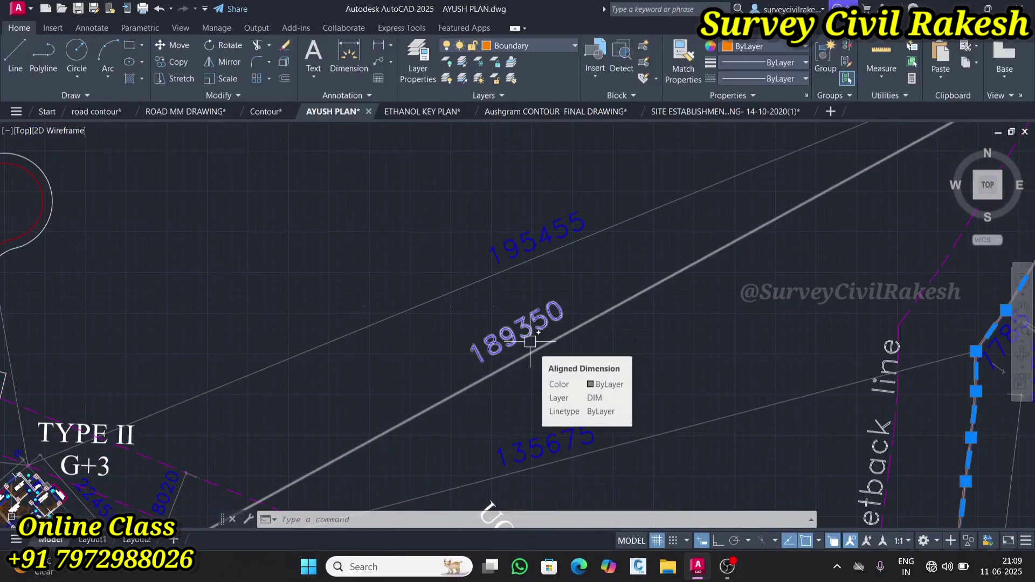
key(Escape)
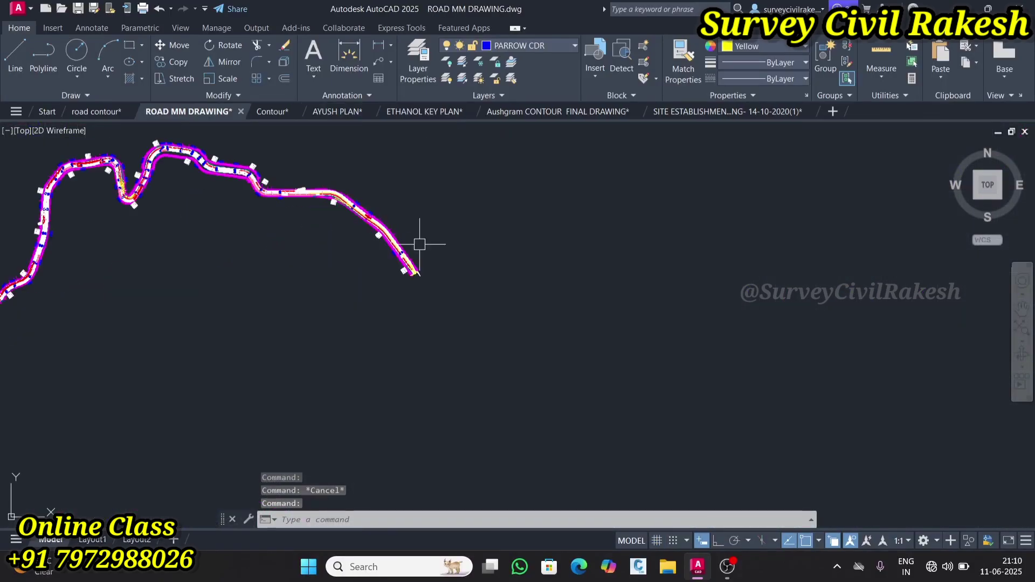
scroll(420, 245, up, 9)
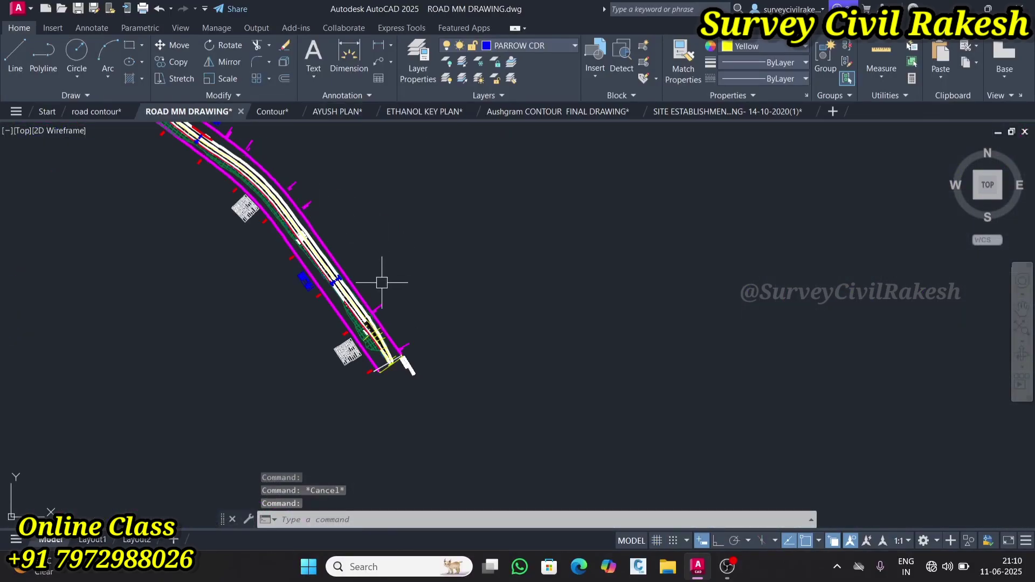
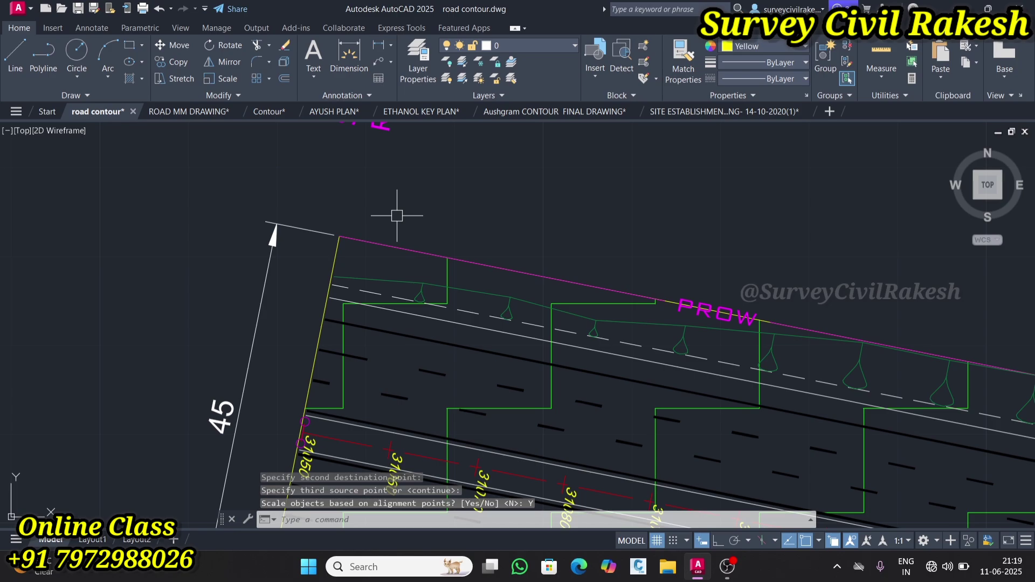
Examine the road contour drawing as a whole and the road's western start beside the START CH-31+050 label
scroll(397, 216, down, 16)
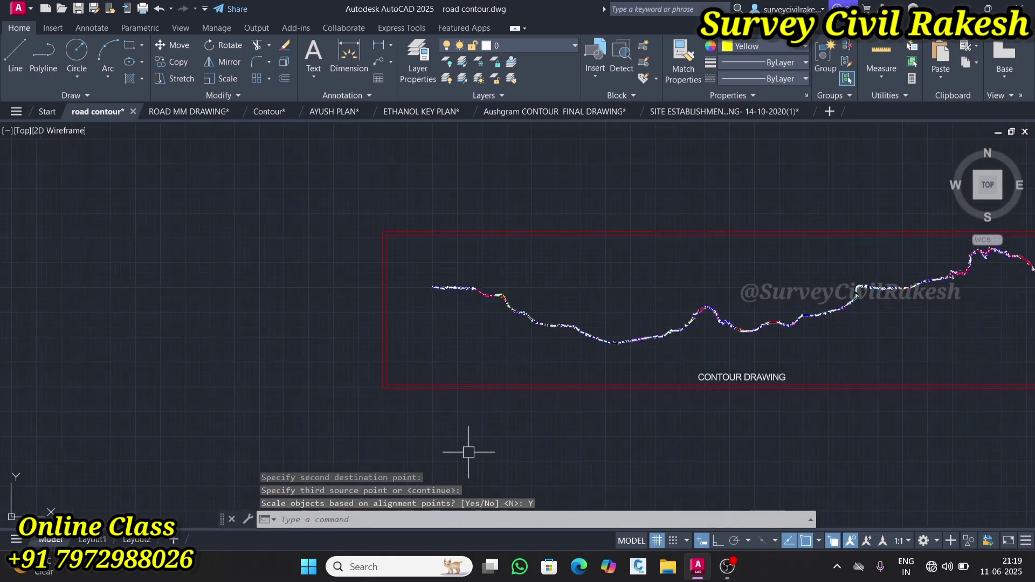
scroll(468, 452, down, 5)
scroll(456, 393, up, 2)
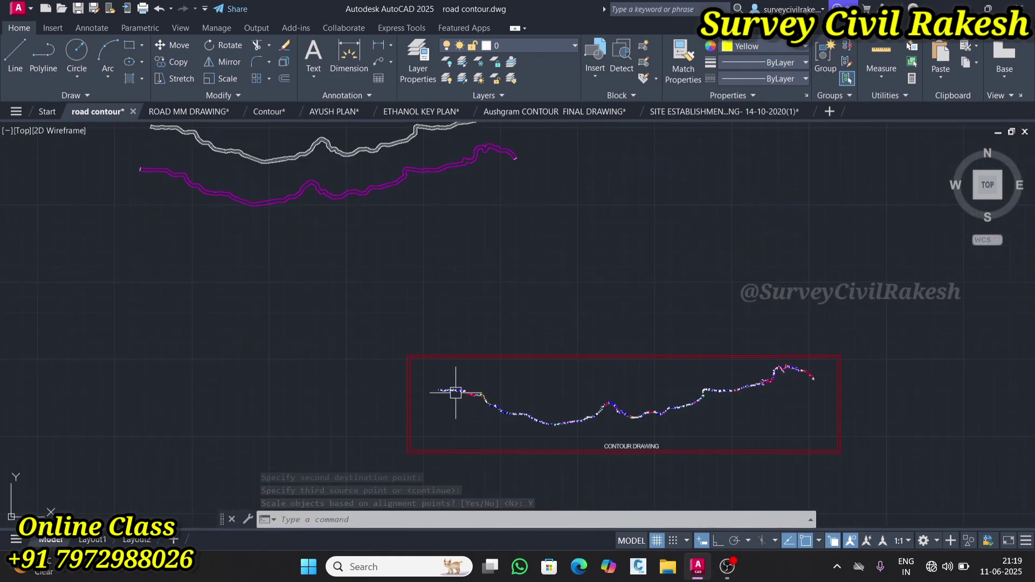
scroll(456, 393, up, 5)
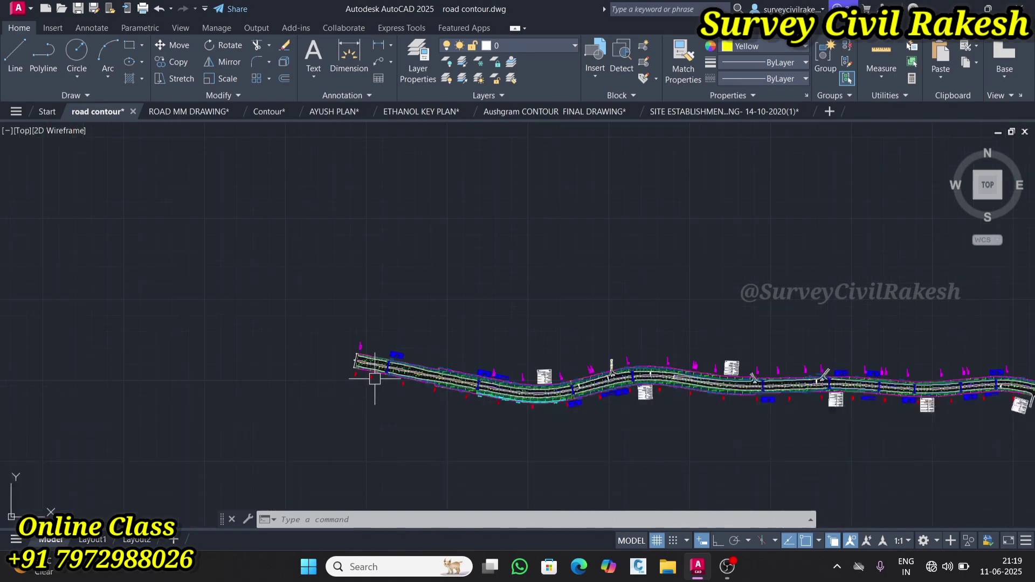
scroll(375, 378, up, 2)
scroll(357, 358, up, 2)
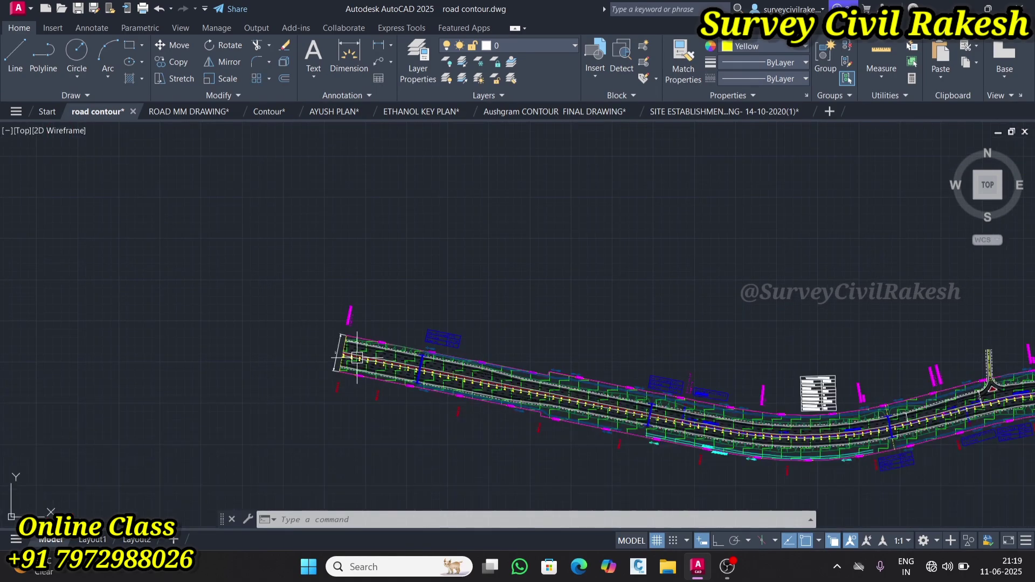
scroll(357, 358, up, 2)
scroll(357, 358, up, 2)
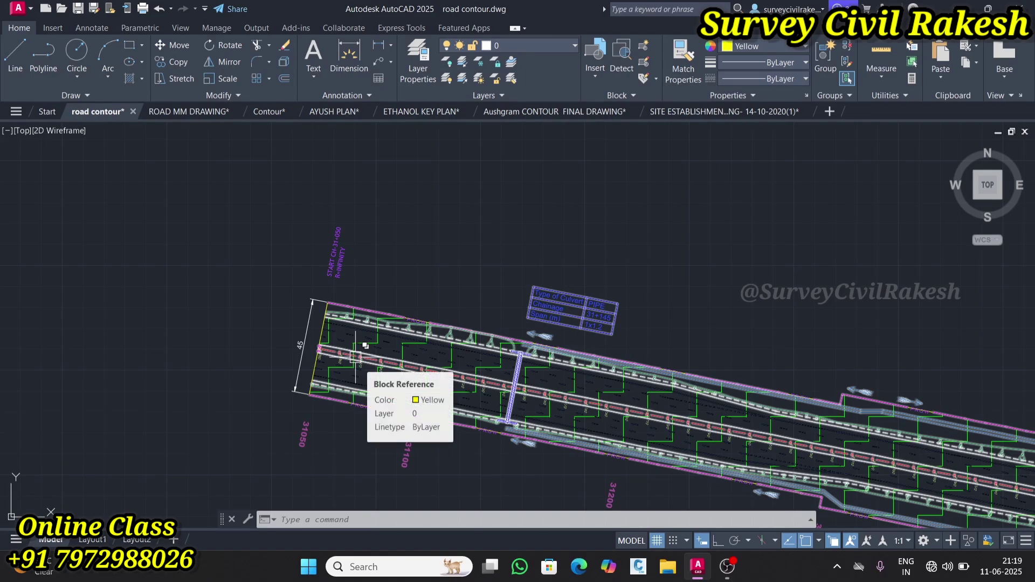
scroll(356, 357, up, 5)
scroll(355, 357, up, 2)
scroll(354, 354, down, 10)
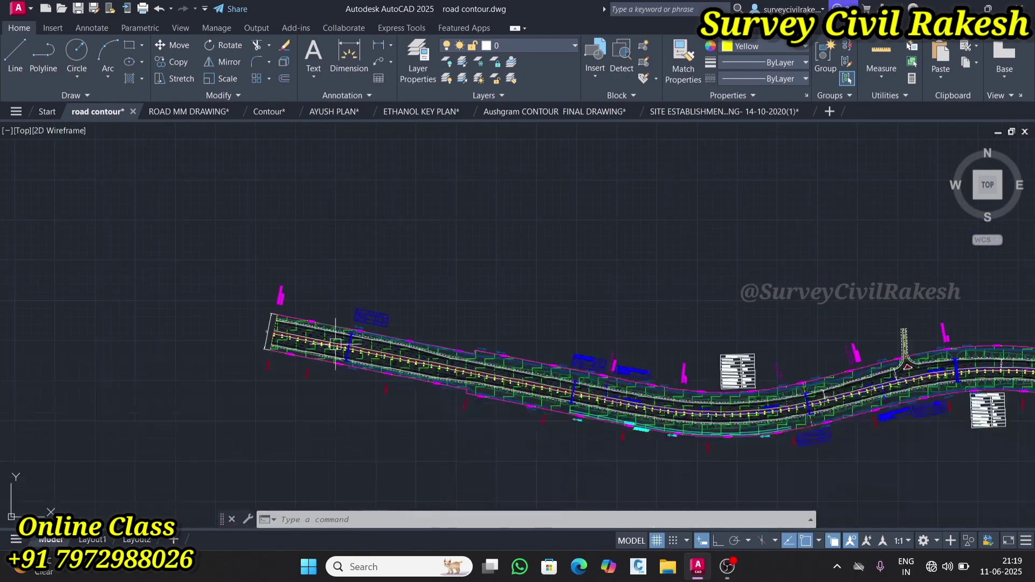
scroll(561, 381, up, 4)
scroll(312, 324, up, 2)
scroll(465, 357, down, 8)
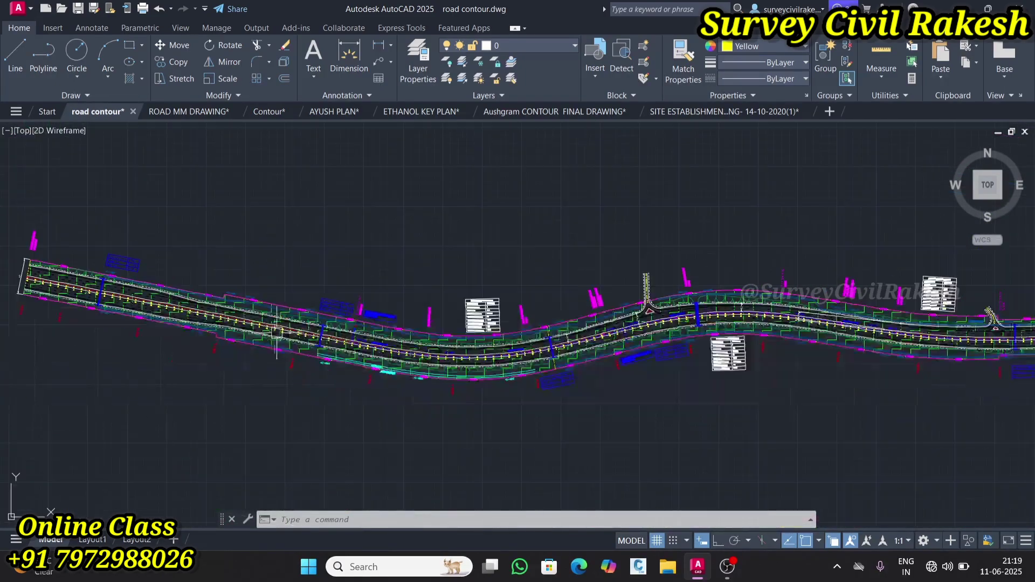
Query the coordinates of the road centreline mark at chainage 33010 with the ID command
scroll(588, 334, up, 2)
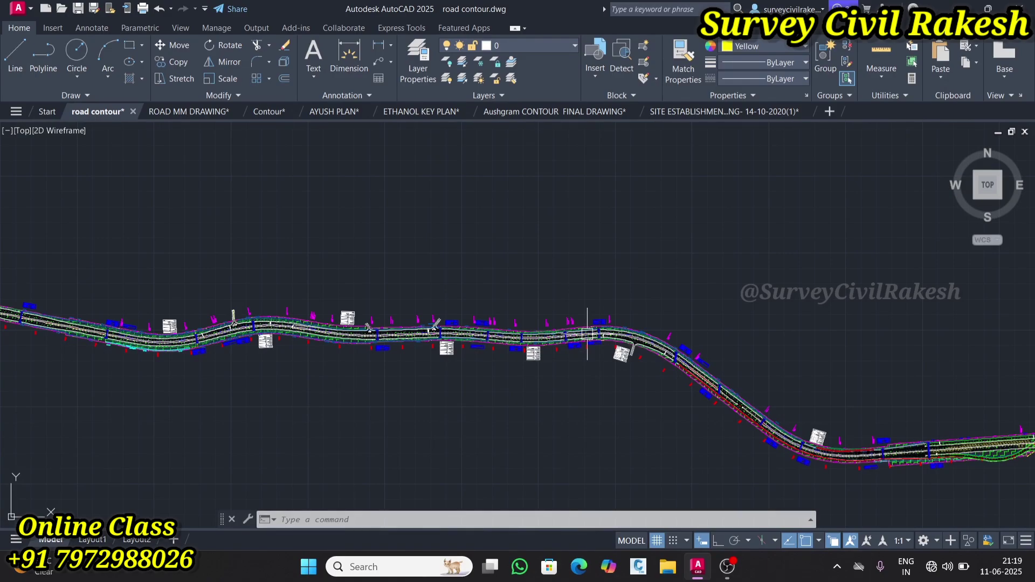
scroll(587, 334, up, 1)
text(Id)
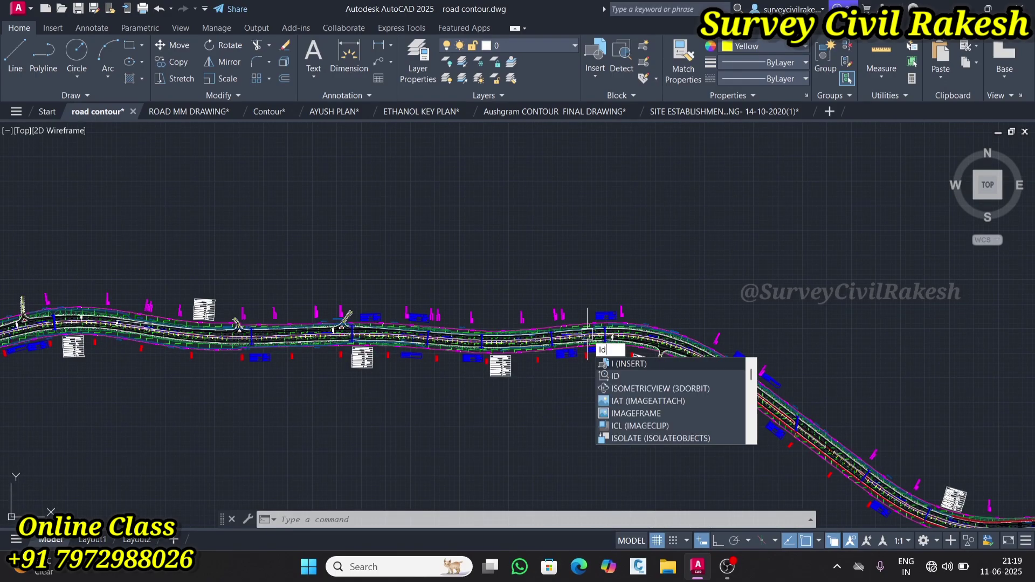
key(Return)
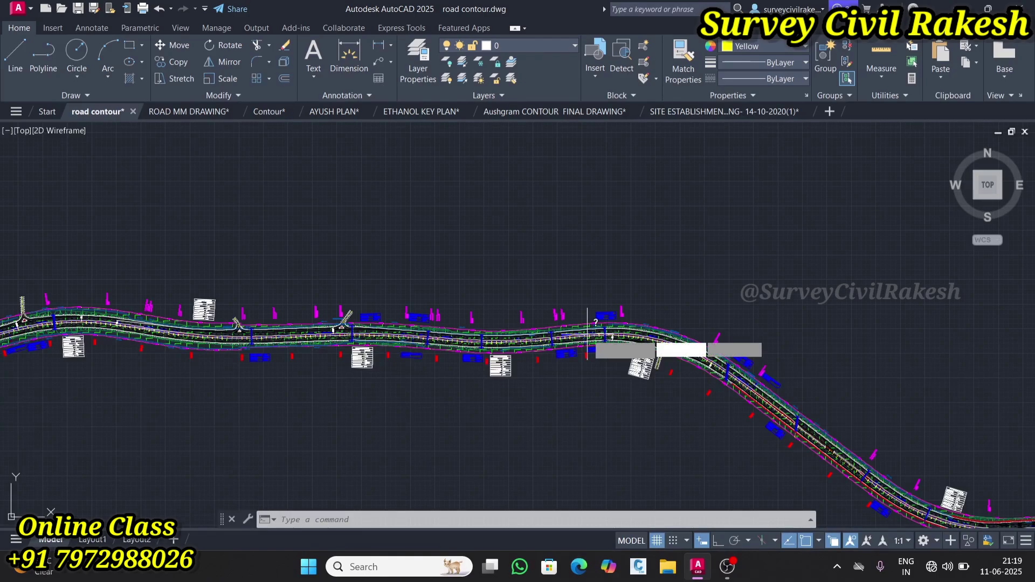
scroll(587, 334, up, 3)
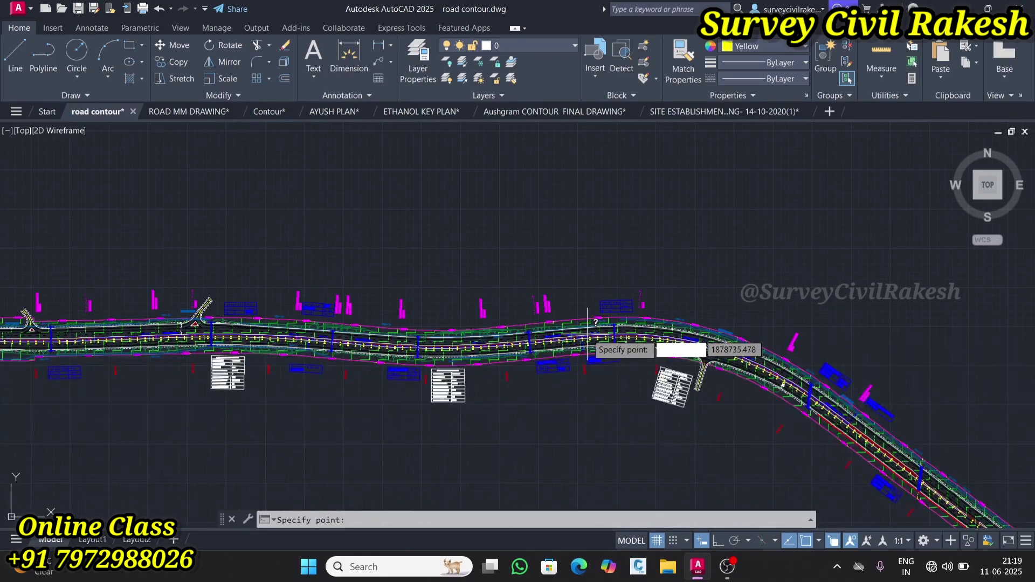
scroll(580, 334, up, 2)
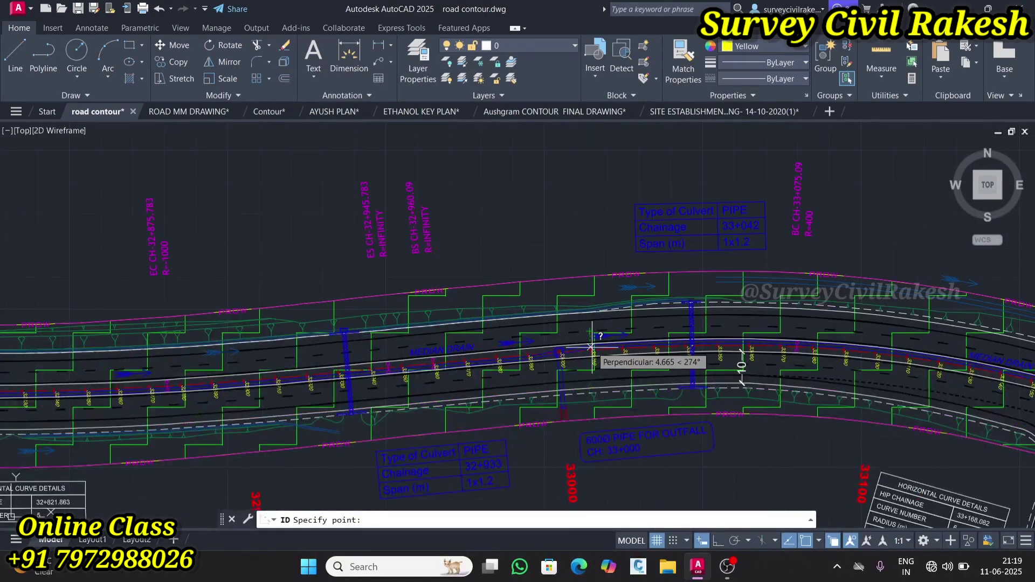
scroll(592, 341, up, 7)
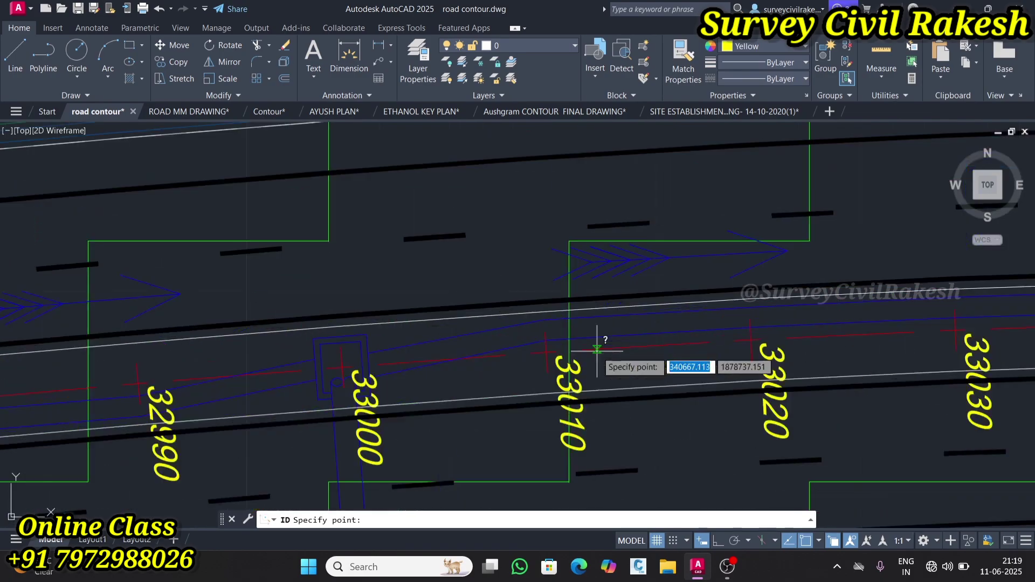
click(541, 354)
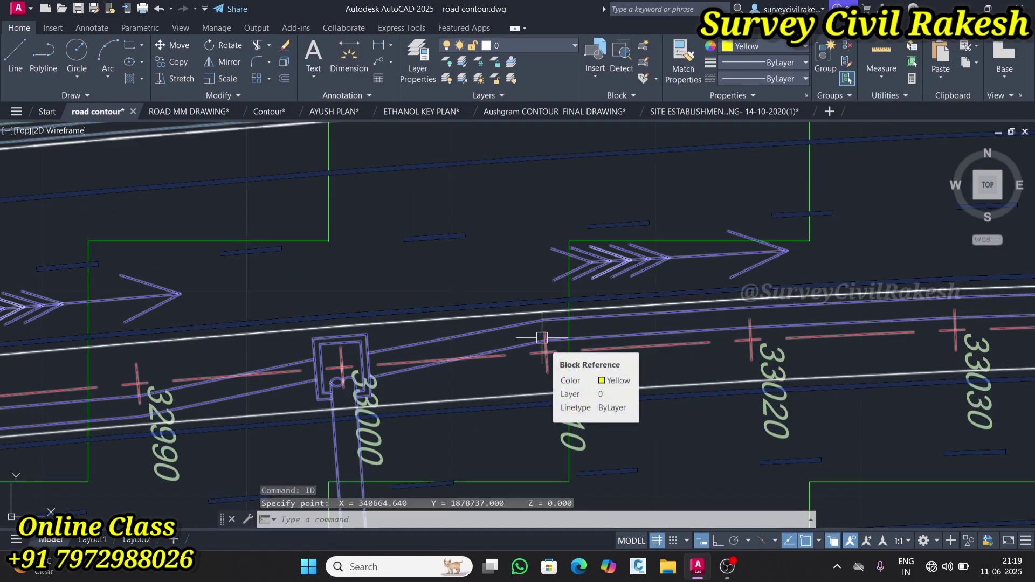
Repeat the ID coordinate query on the same centreline mark at chainage 33010
text(id)
key(Return)
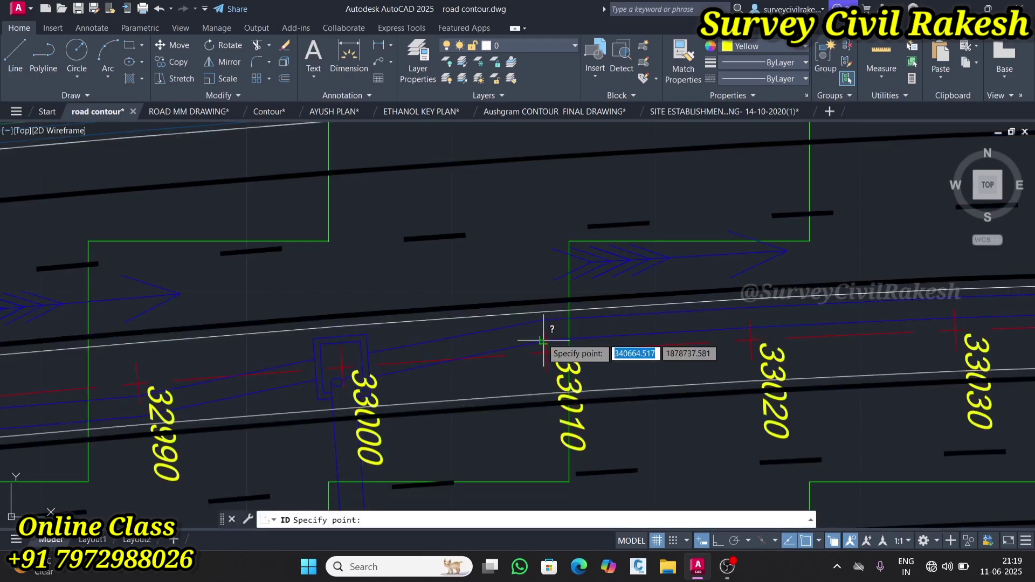
click(544, 353)
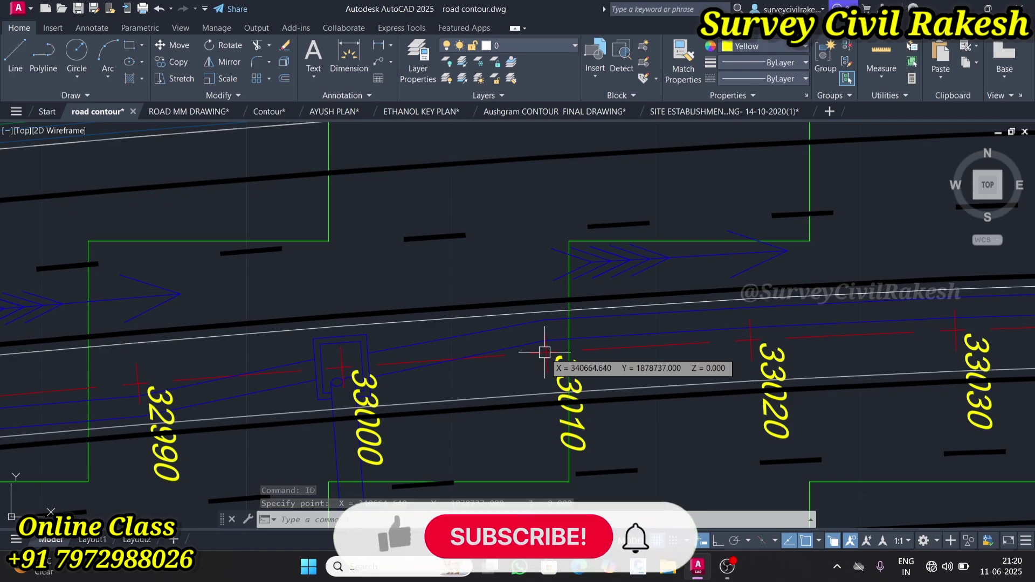
Examine the road contour strip eastward from chainage 33010 to the culvert crossing just past the EC CH-41+369.653 label
scroll(545, 352, down, 8)
scroll(597, 360, up, 2)
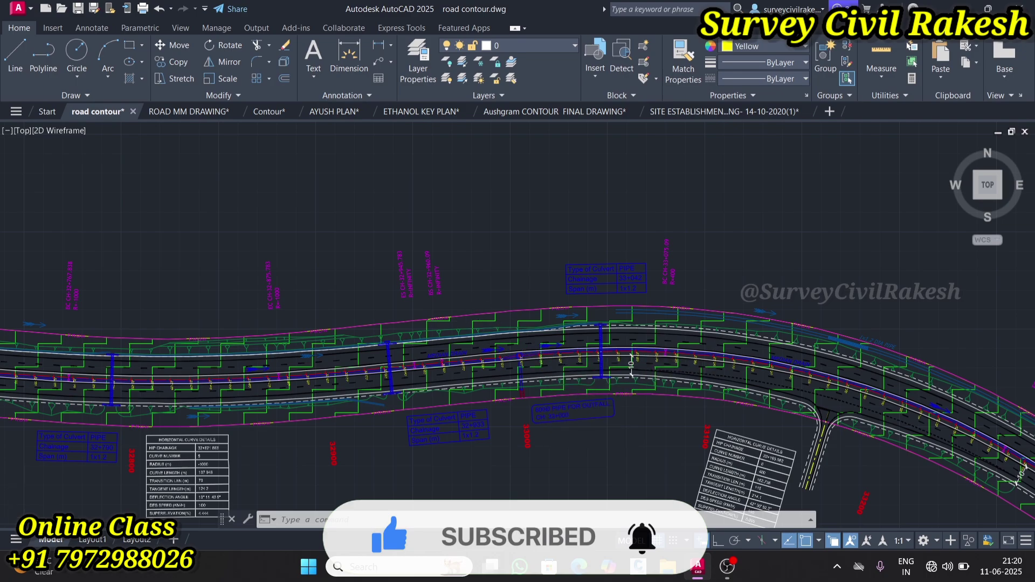
scroll(561, 347, down, 5)
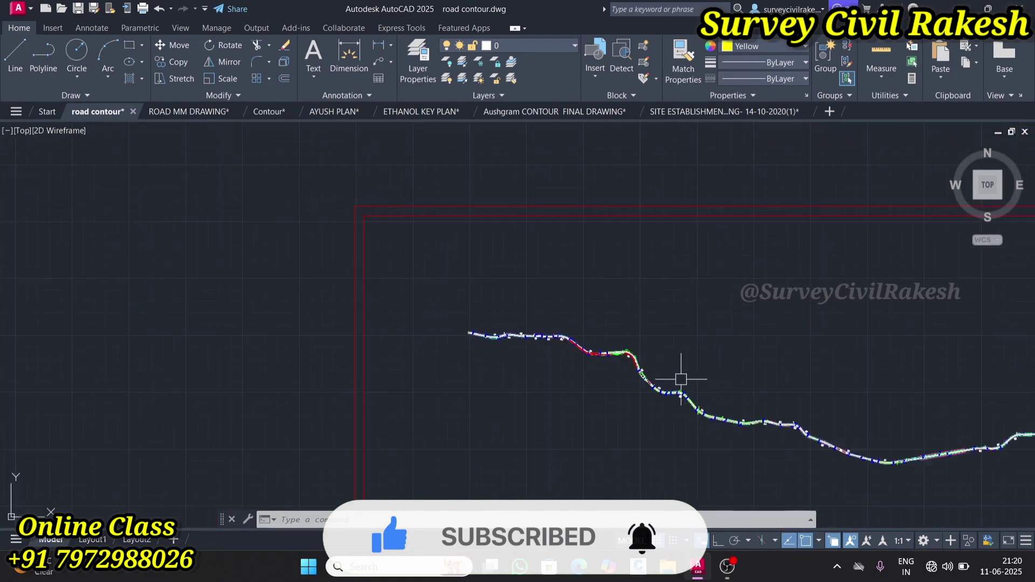
scroll(567, 343, down, 1)
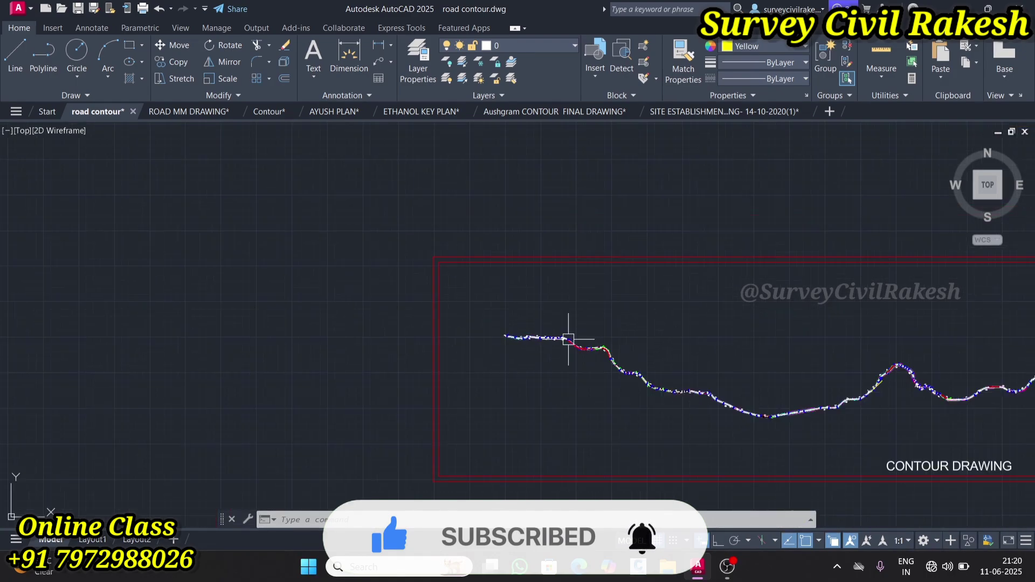
scroll(782, 417, up, 4)
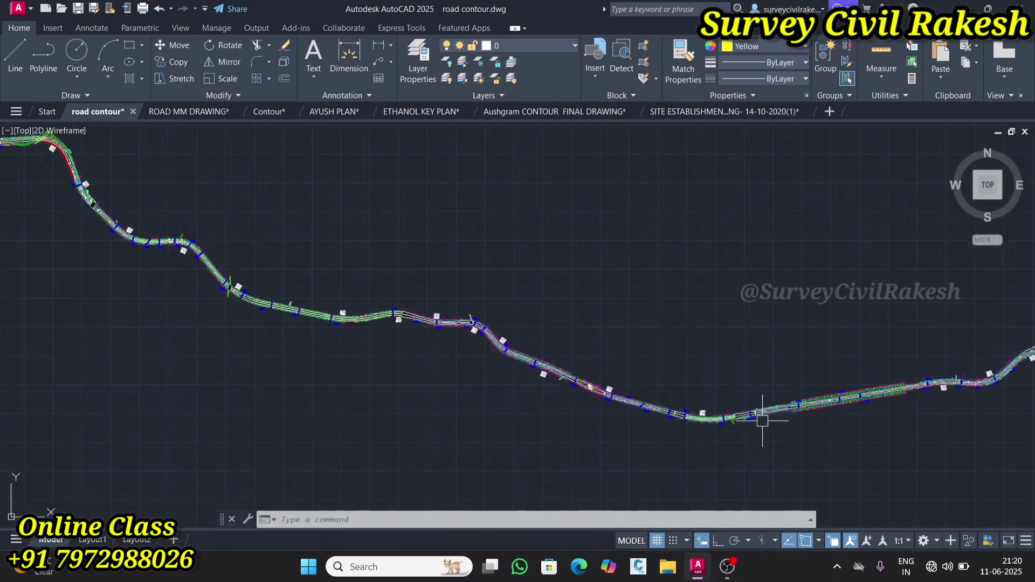
scroll(749, 416, up, 5)
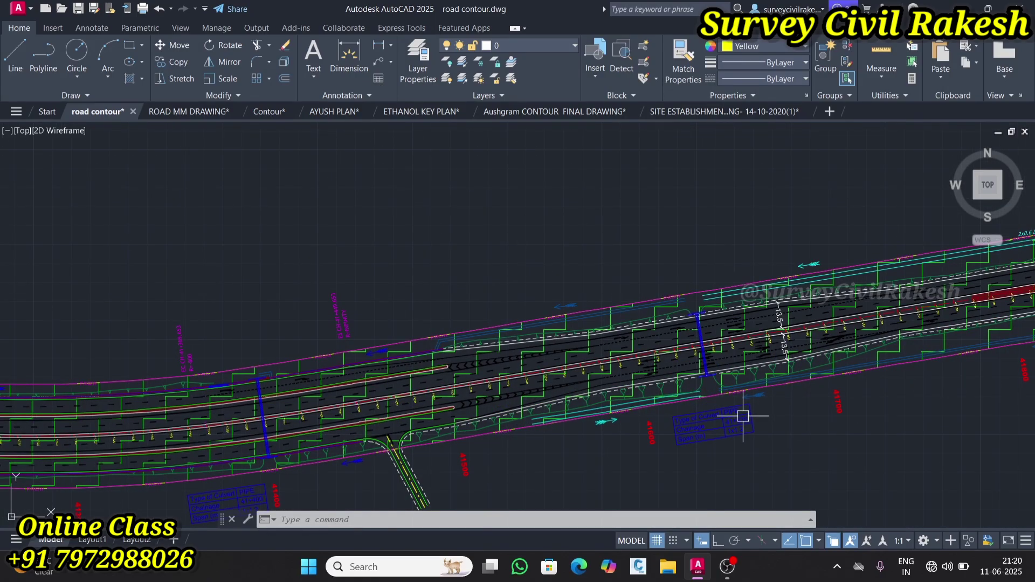
scroll(469, 318, down, 2)
scroll(549, 333, up, 2)
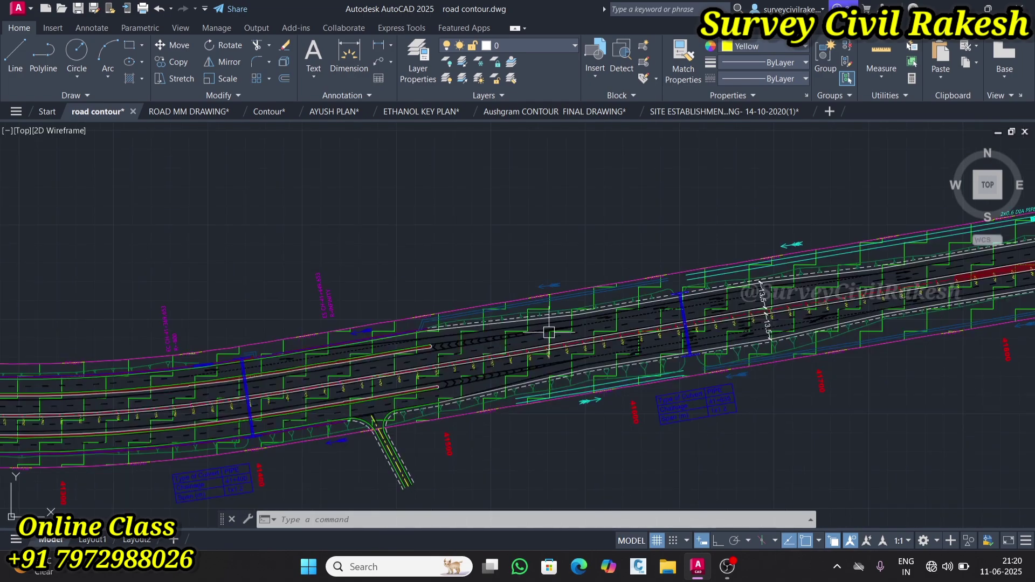
scroll(549, 333, down, 2)
middle_drag(296, 323, 448, 335)
scroll(430, 358, up, 2)
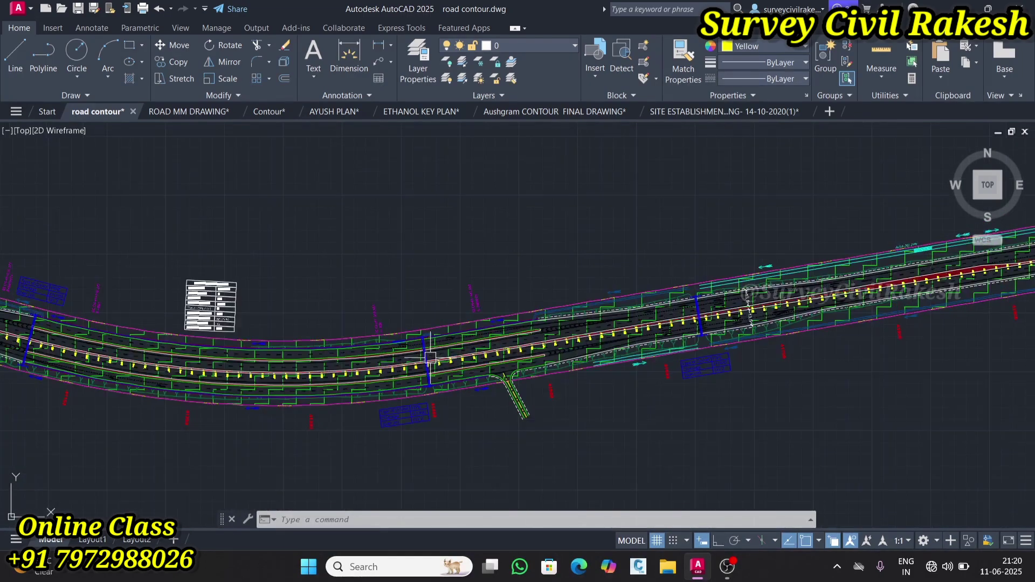
scroll(429, 358, up, 4)
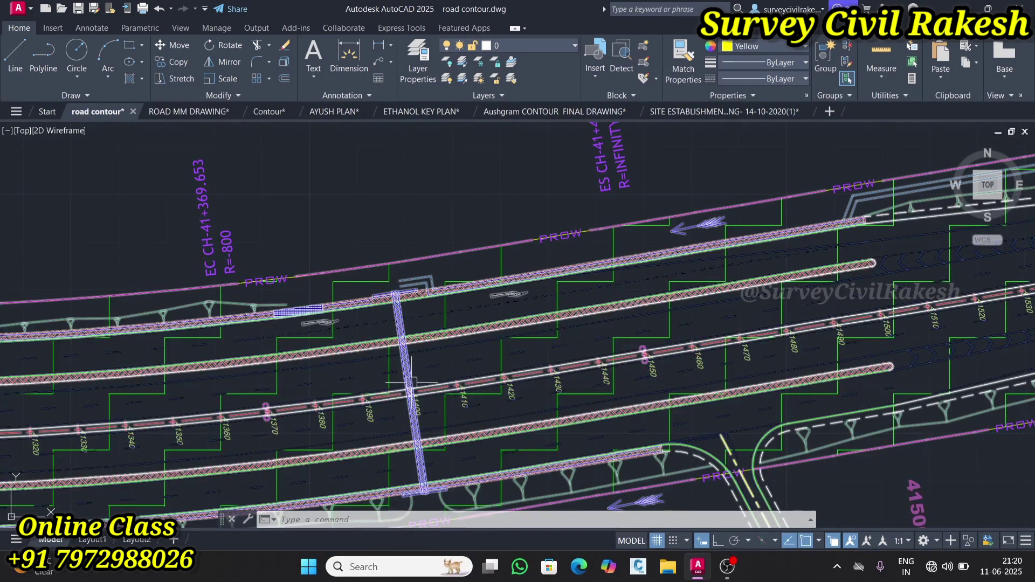
Examine the pipe culvert crossing at chainage 41+400, including both of its ends and the drains alongside the road
scroll(411, 382, up, 2)
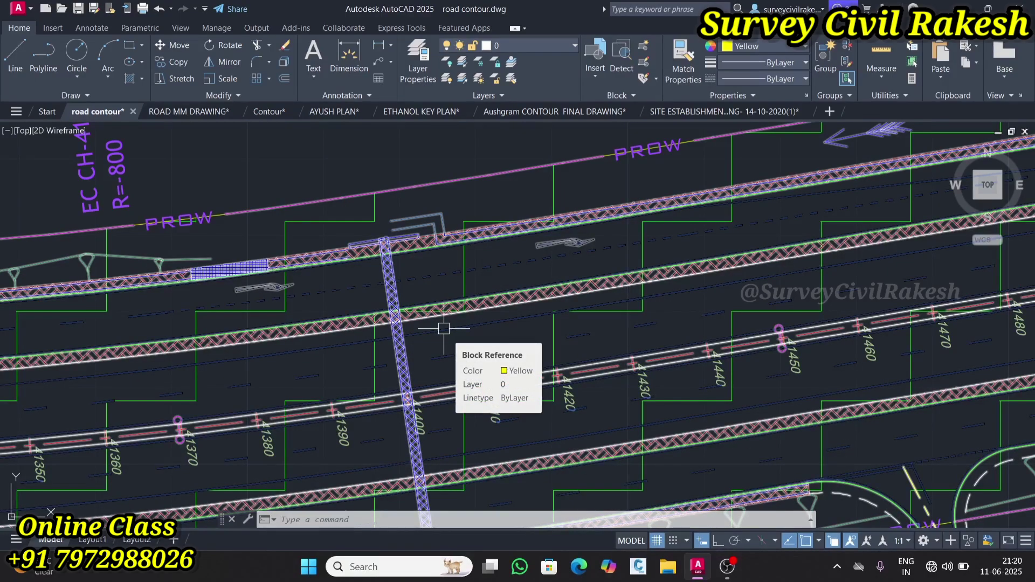
scroll(443, 329, down, 4)
scroll(435, 343, up, 4)
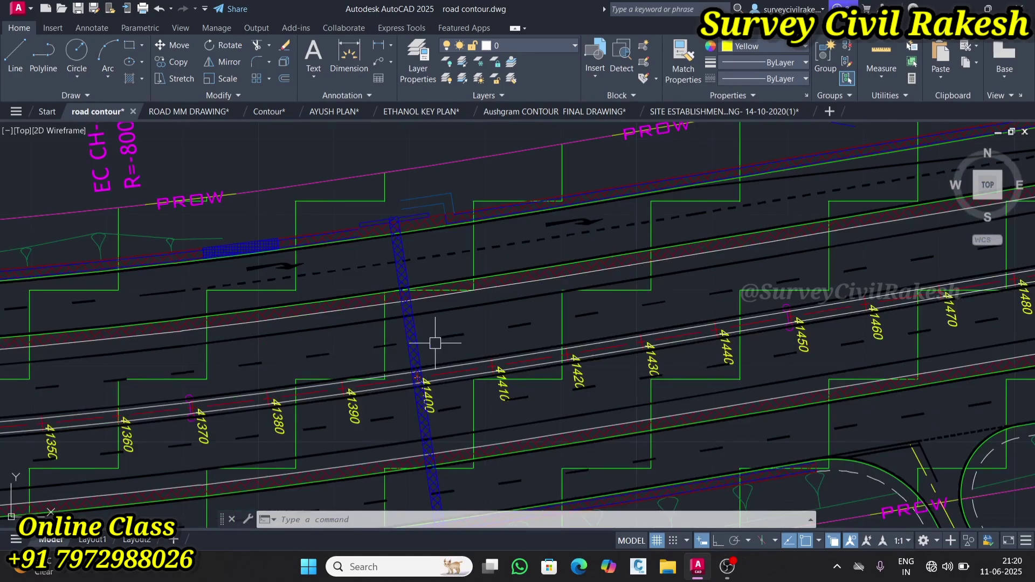
scroll(435, 343, down, 6)
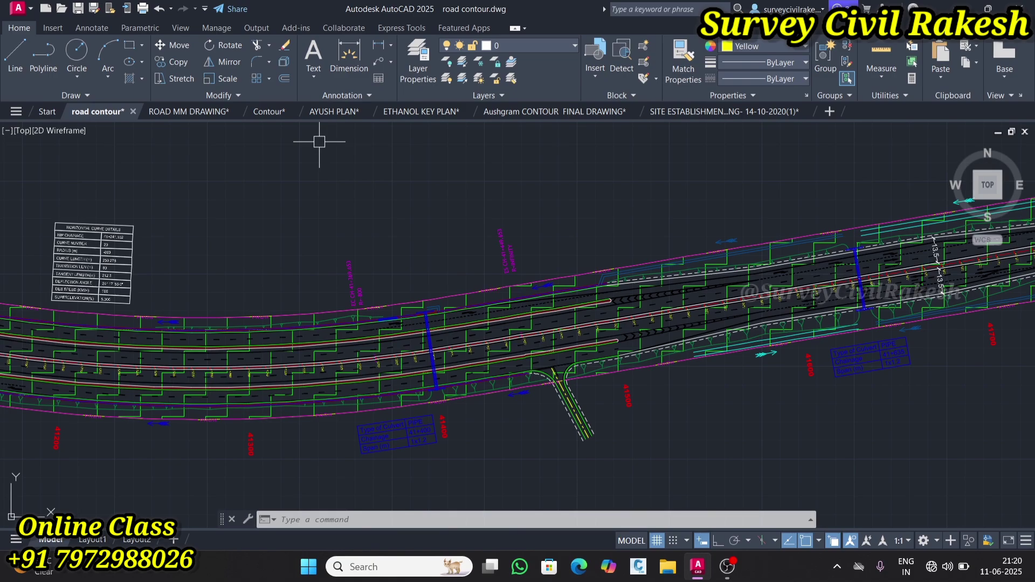
scroll(488, 432, up, 4)
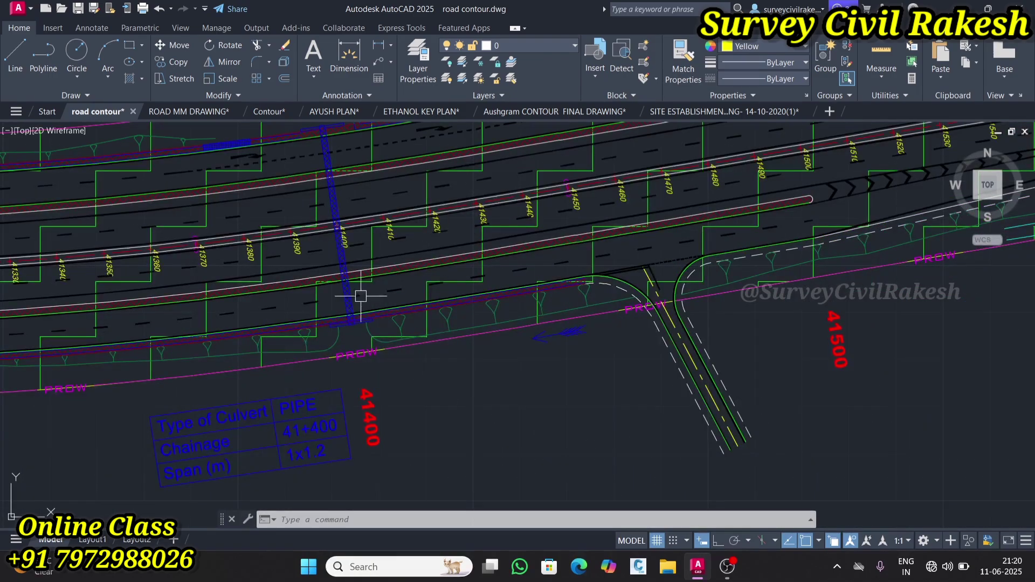
scroll(349, 305, up, 4)
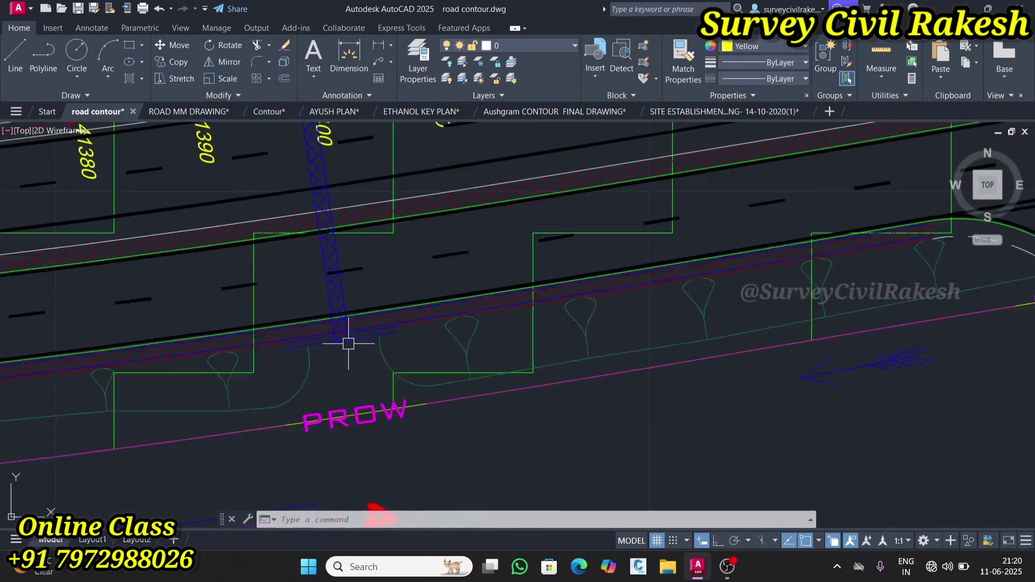
scroll(350, 343, down, 3)
scroll(349, 342, up, 3)
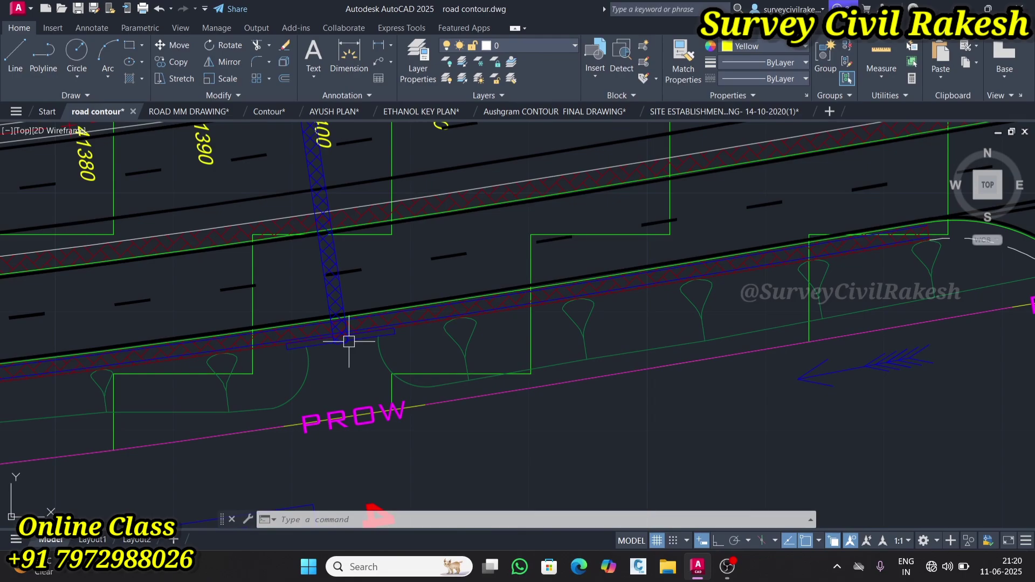
scroll(348, 341, up, 3)
scroll(338, 358, down, 8)
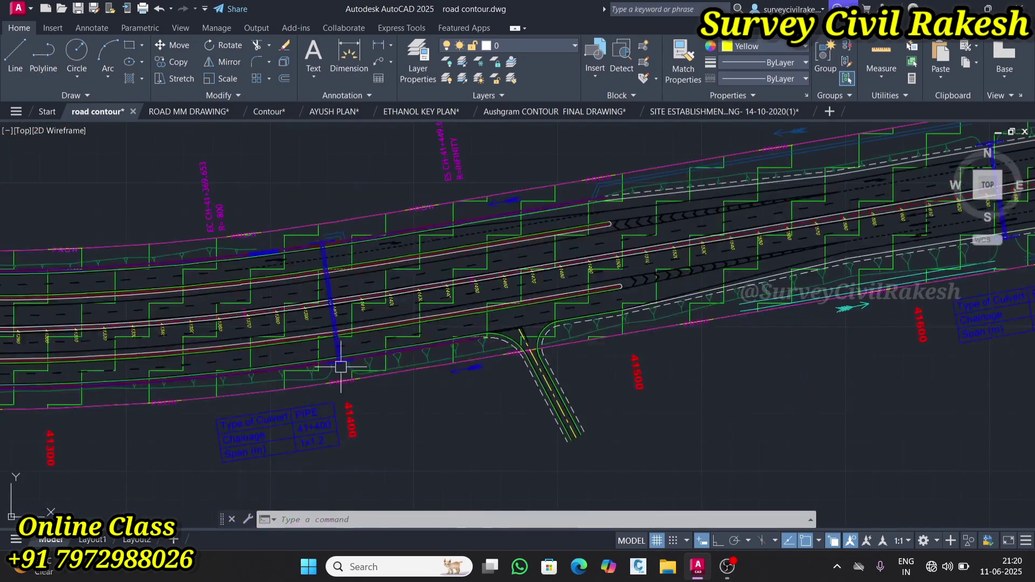
scroll(337, 236, up, 6)
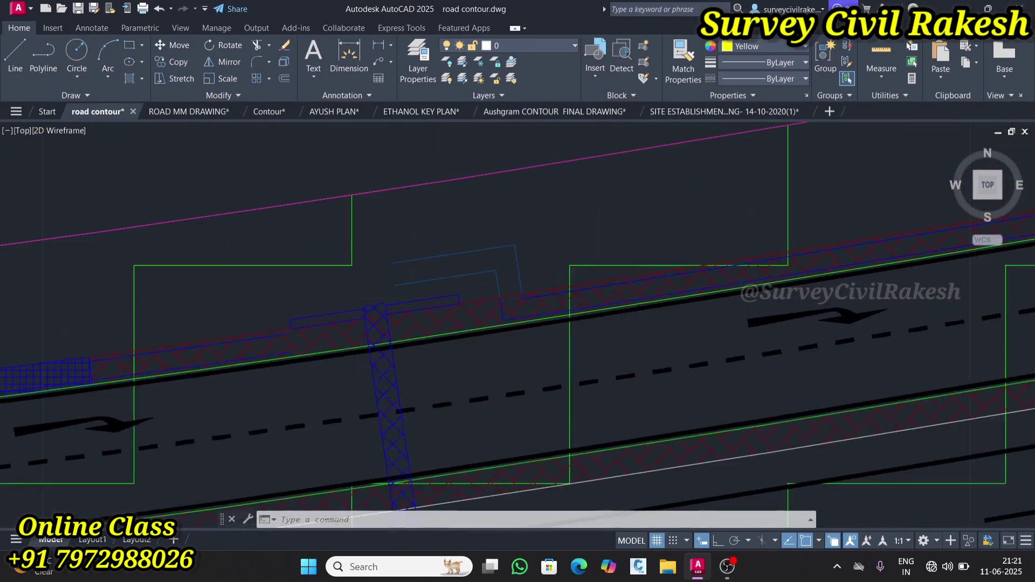
scroll(398, 326, down, 6)
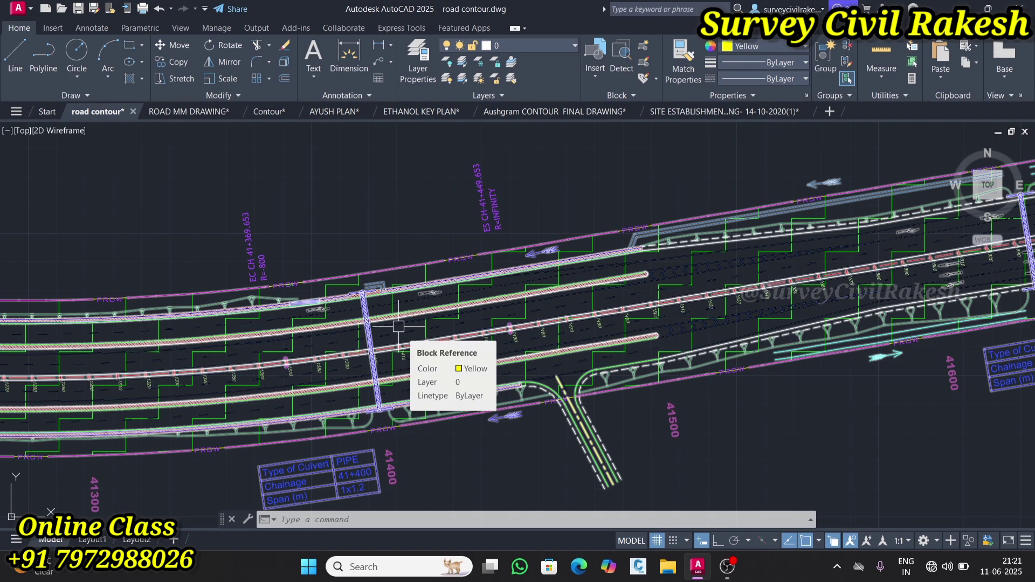
Examine the road contour strip around chainage 46250, including the side slopes and the curve details table near 46300
scroll(399, 326, down, 10)
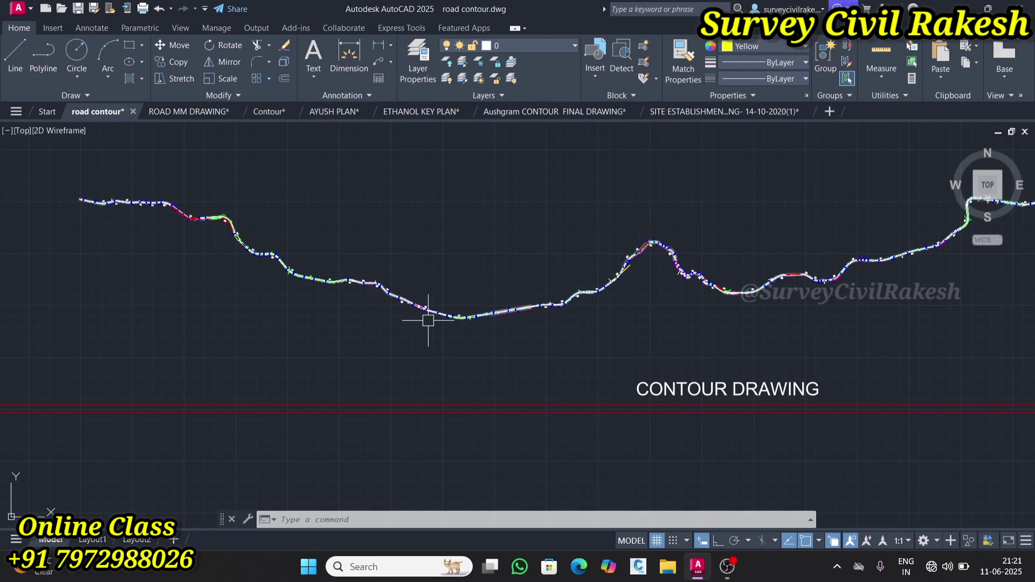
scroll(631, 246, up, 4)
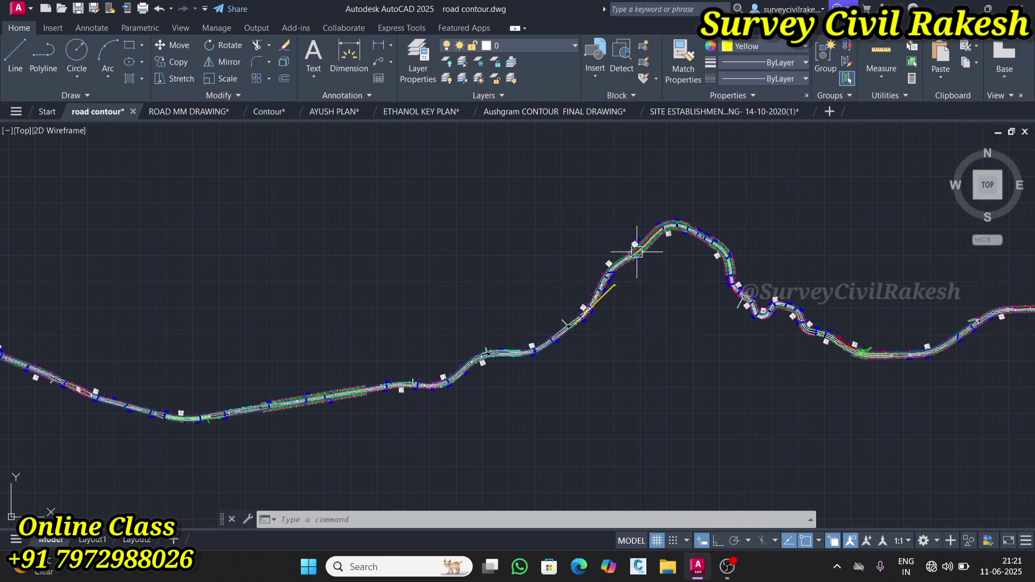
scroll(637, 251, up, 2)
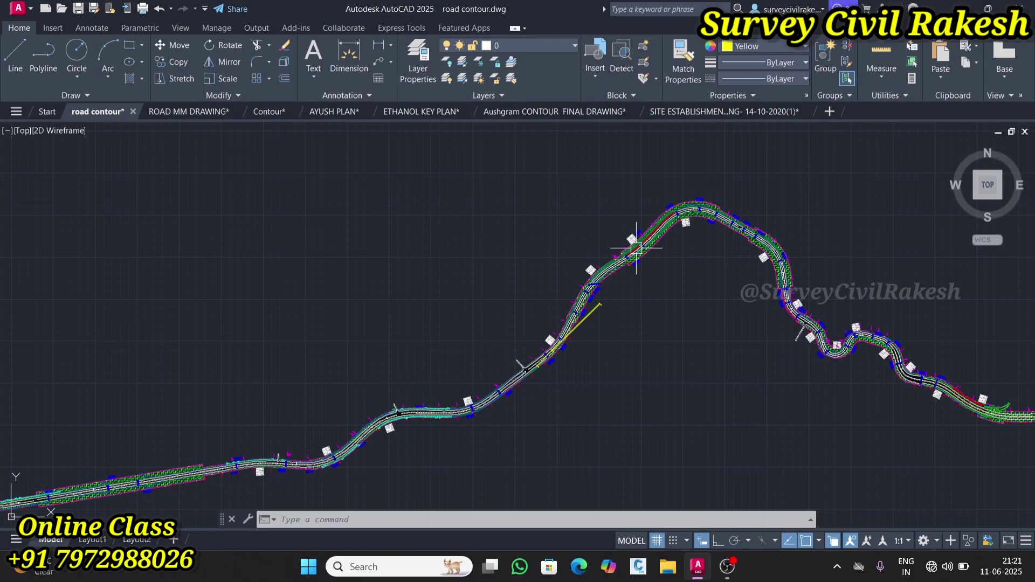
scroll(636, 250, up, 6)
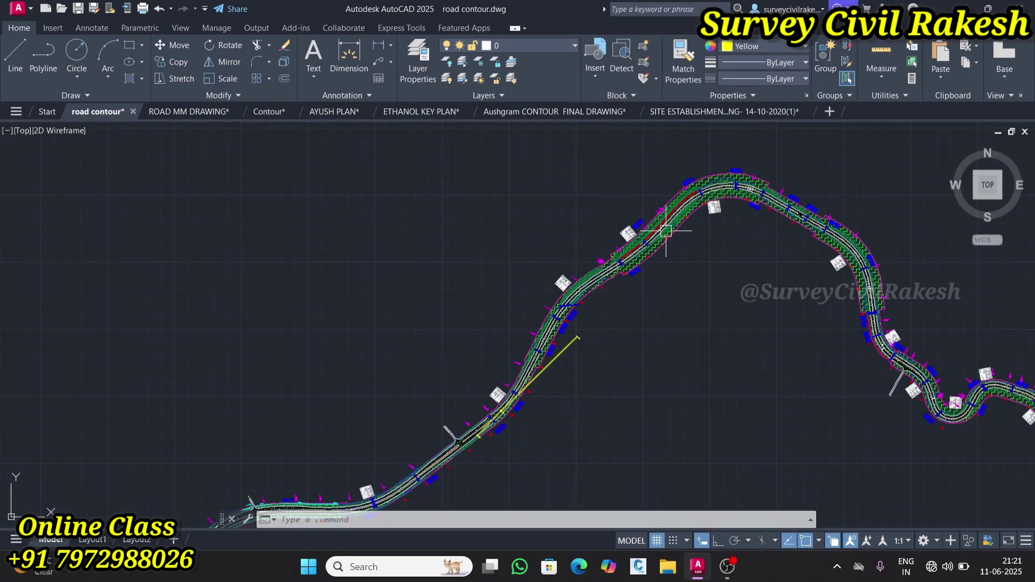
scroll(488, 265, up, 3)
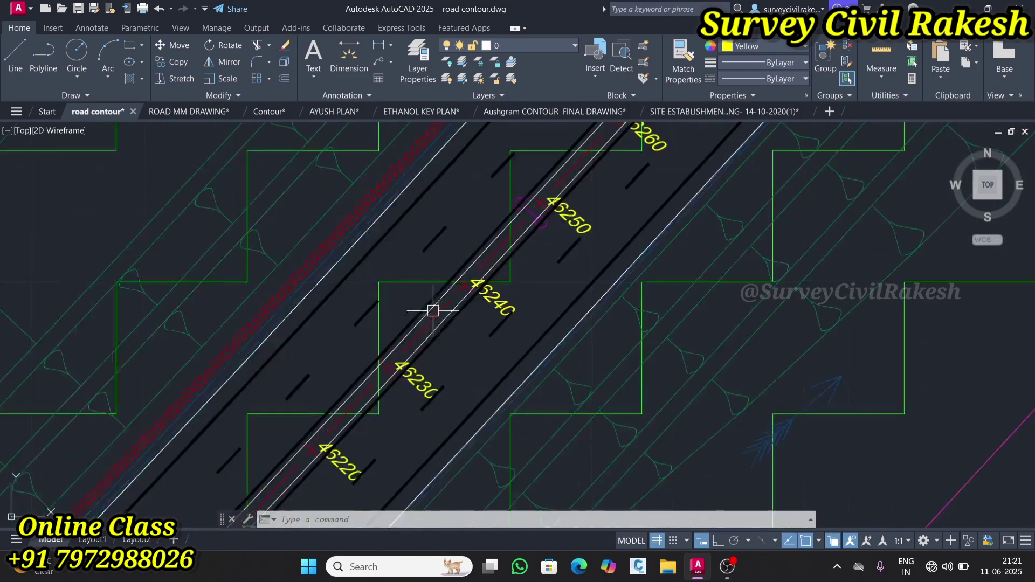
scroll(434, 308, down, 8)
scroll(423, 307, up, 7)
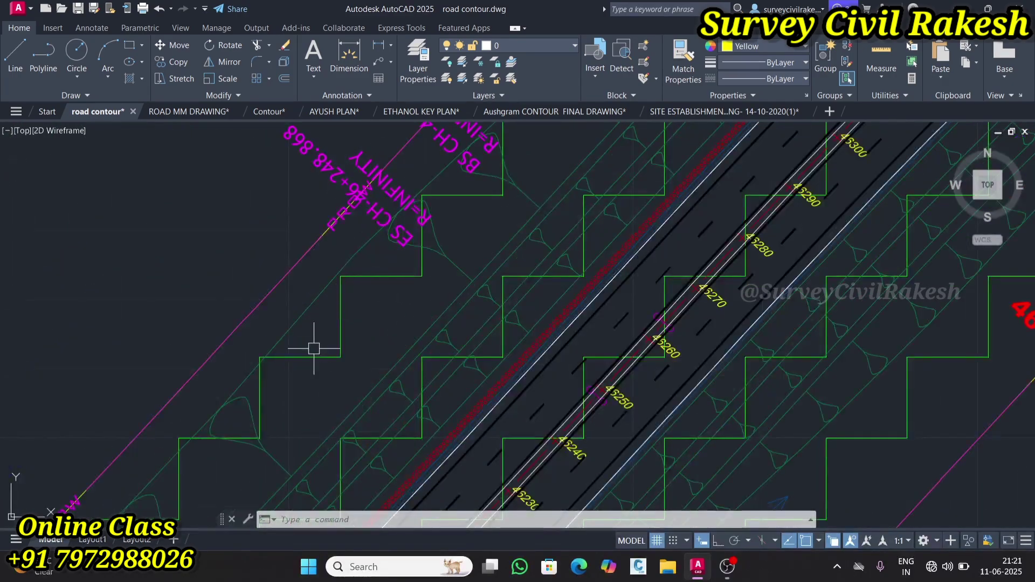
scroll(308, 323, down, 6)
scroll(410, 319, up, 5)
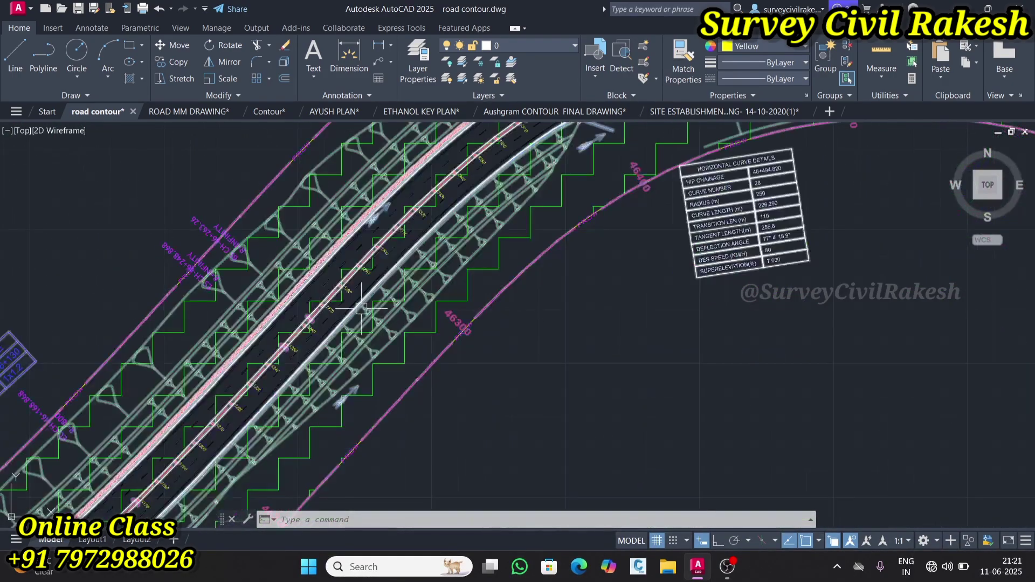
scroll(316, 319, down, 6)
scroll(316, 319, down, 6)
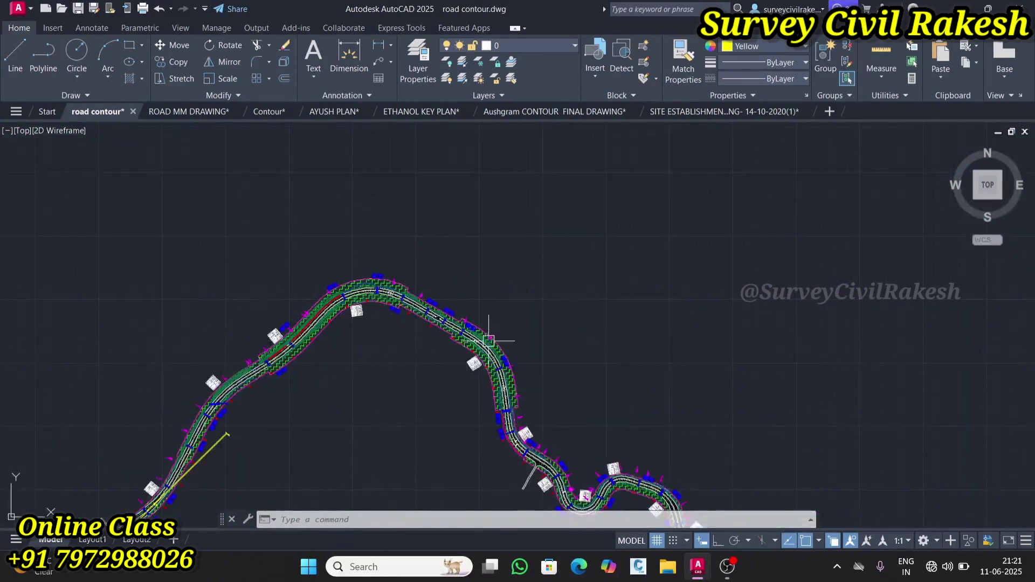
Examine the road's eastern end in the contour drawing, including the lane and median width dimensions near chainage 67100
scroll(485, 269, down, 6)
scroll(481, 343, down, 6)
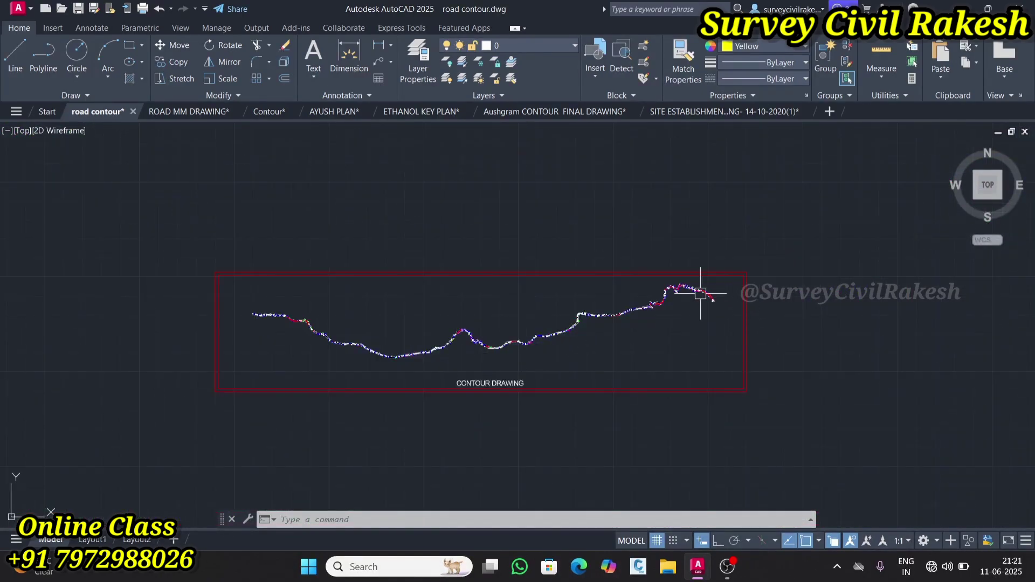
scroll(720, 300, up, 6)
scroll(712, 303, up, 2)
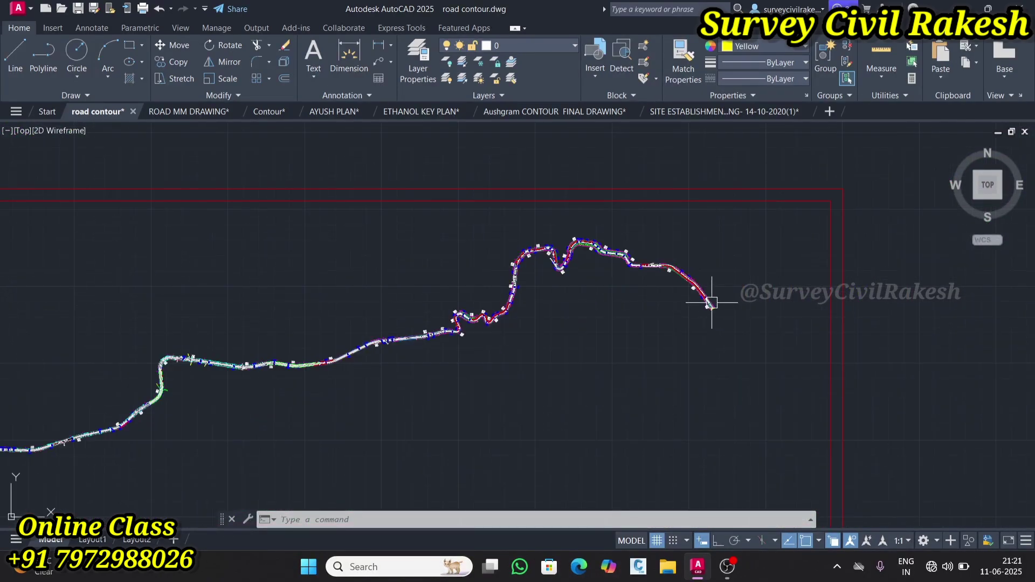
scroll(712, 303, up, 2)
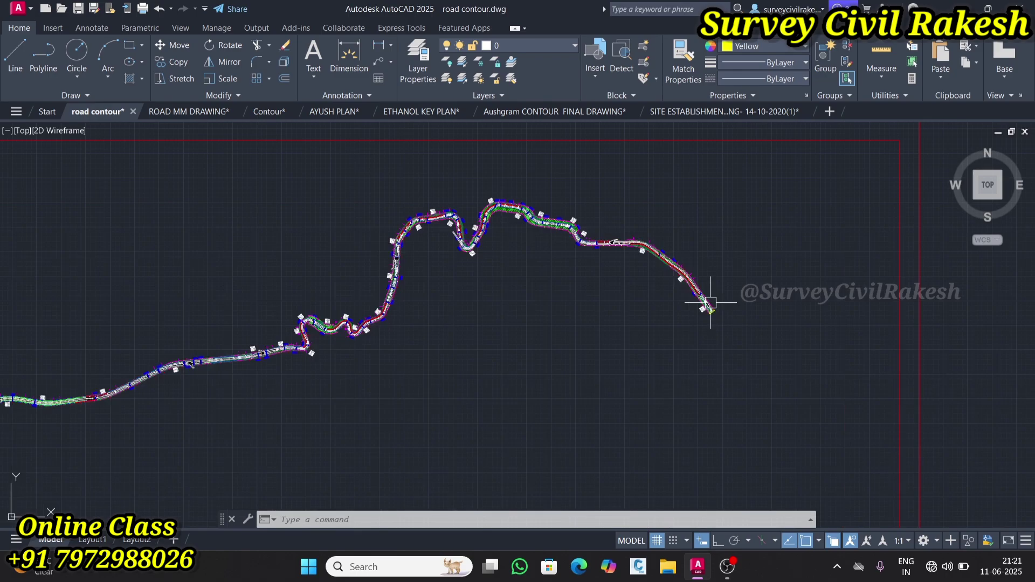
scroll(711, 303, up, 2)
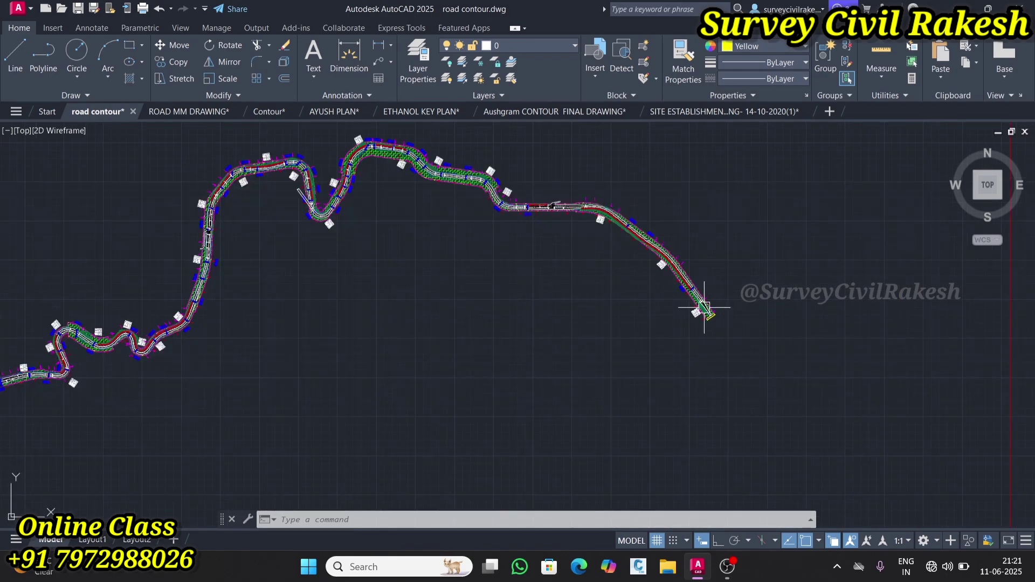
scroll(704, 307, up, 2)
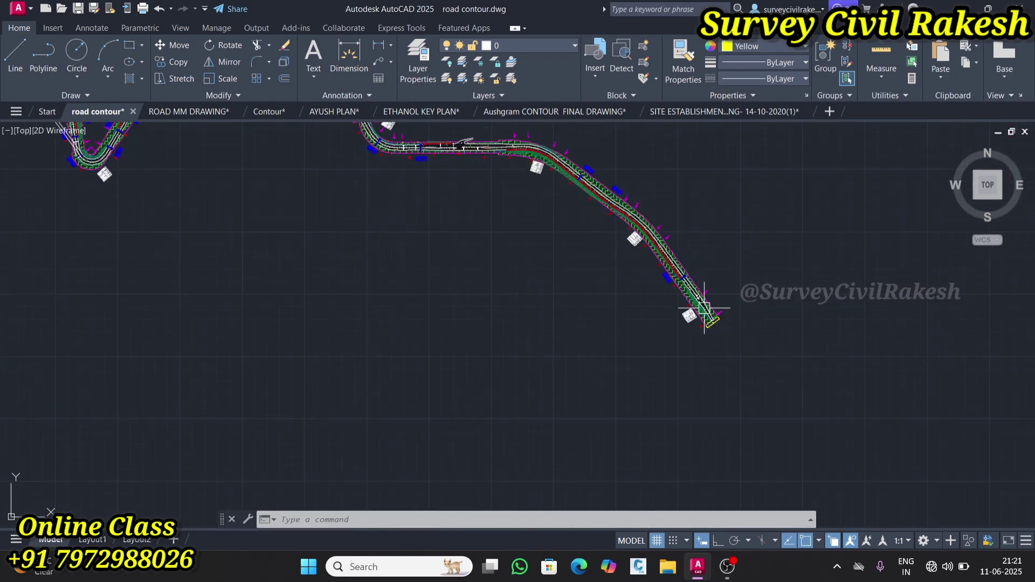
scroll(704, 308, up, 2)
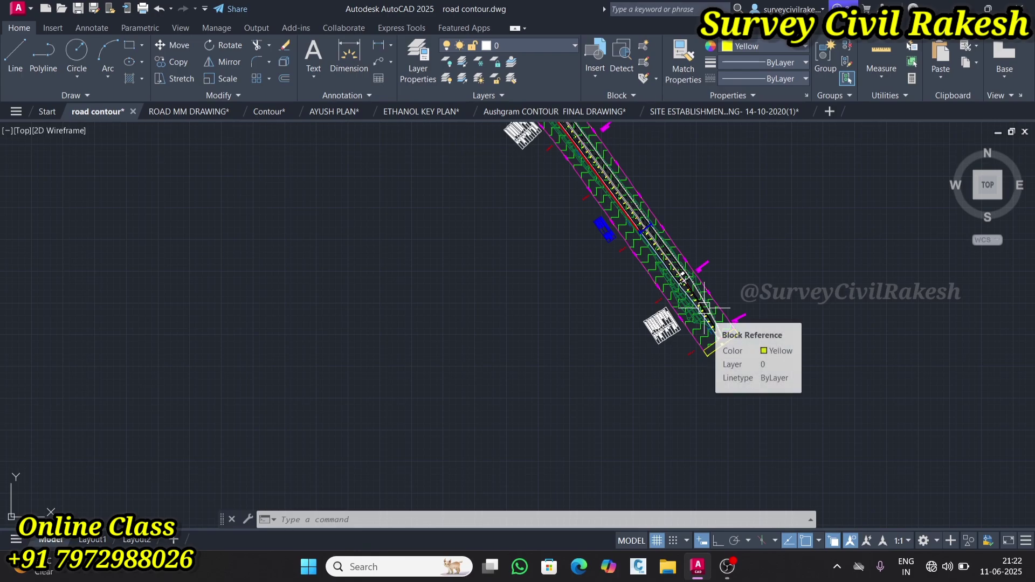
scroll(681, 271, up, 2)
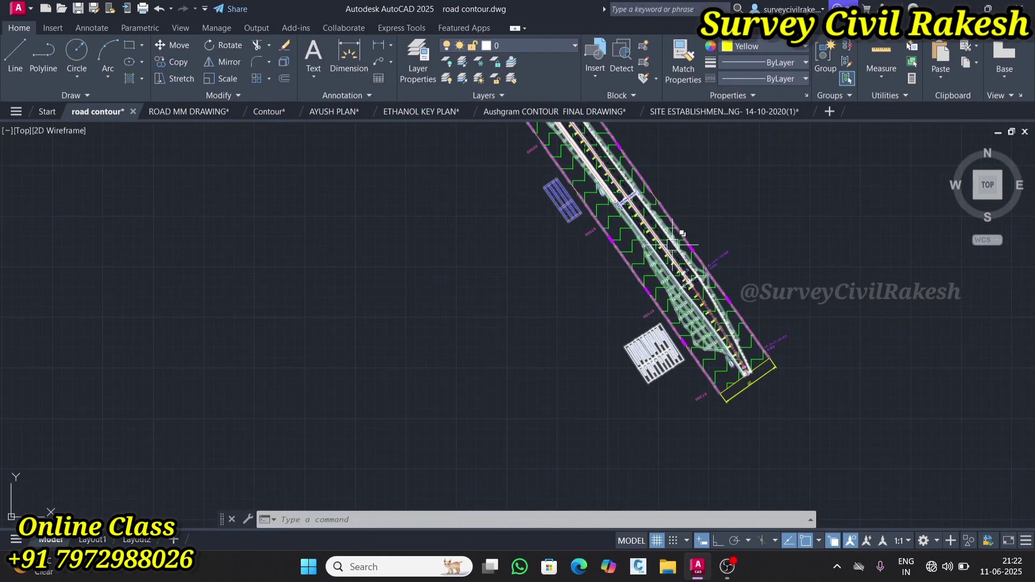
scroll(671, 249, up, 2)
scroll(671, 271, up, 2)
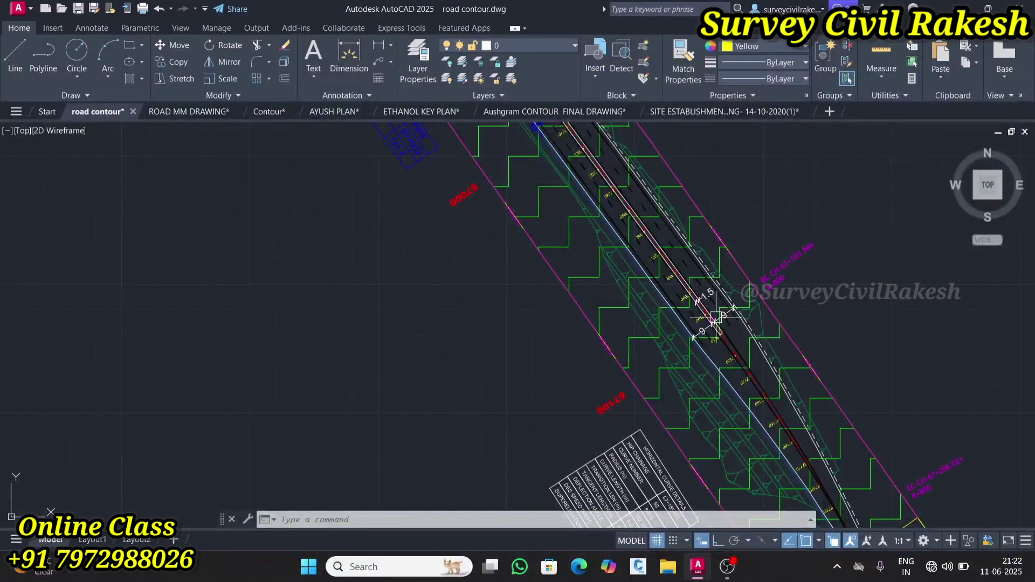
scroll(712, 308, up, 2)
scroll(720, 316, up, 4)
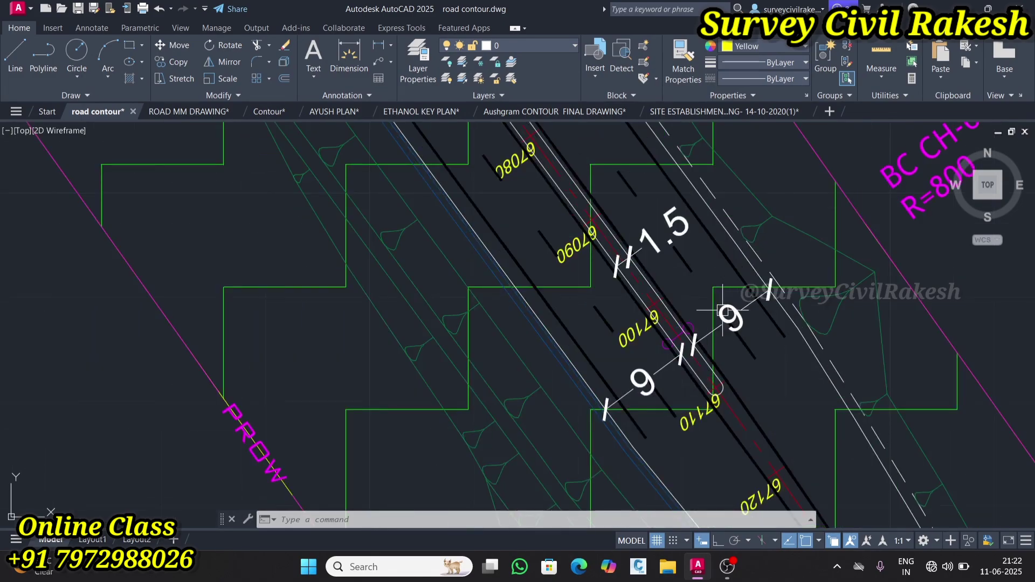
scroll(722, 310, down, 8)
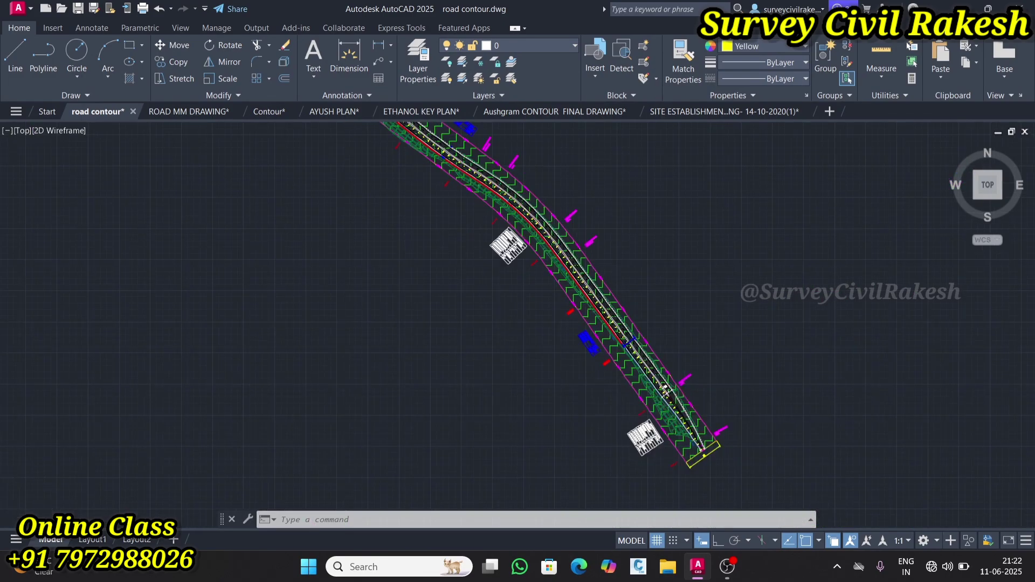
scroll(642, 381, down, 4)
Switch to the AYUSH PLAN drawing and examine the Phase-1 site layout within its boundary
key(ctrl+Tab)
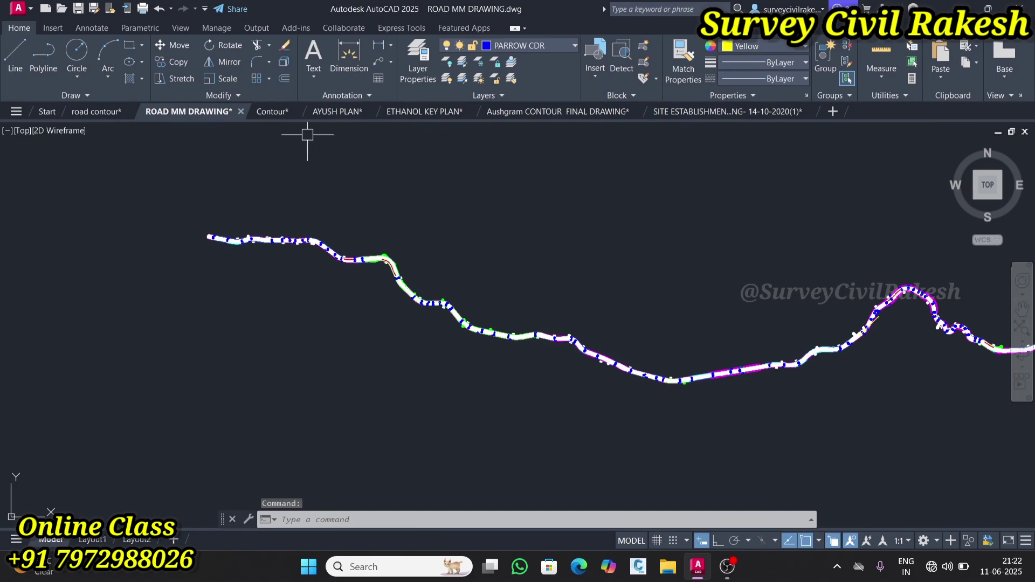
click(311, 114)
scroll(453, 268, down, 6)
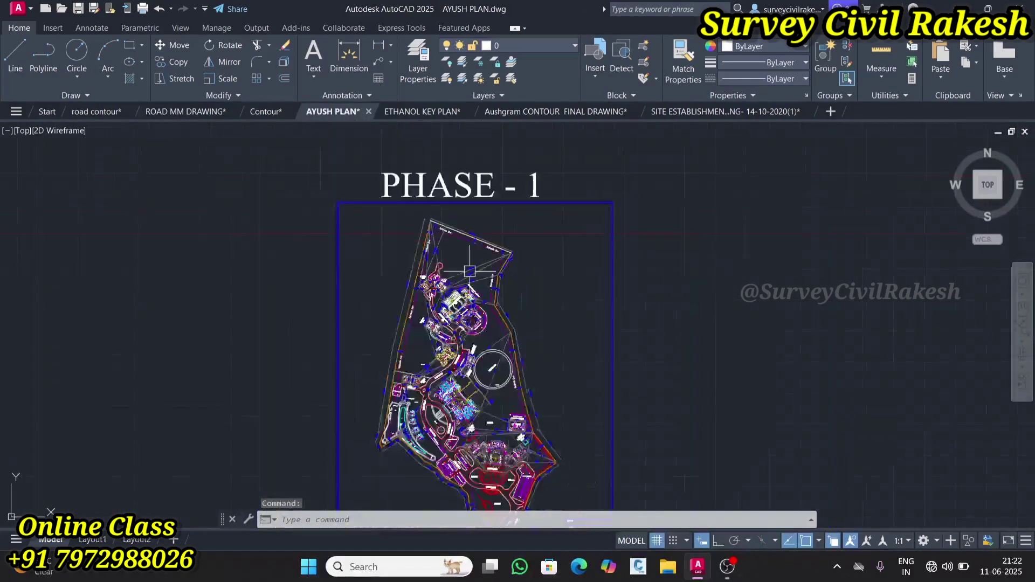
scroll(459, 325, up, 3)
scroll(459, 325, down, 2)
scroll(459, 325, up, 7)
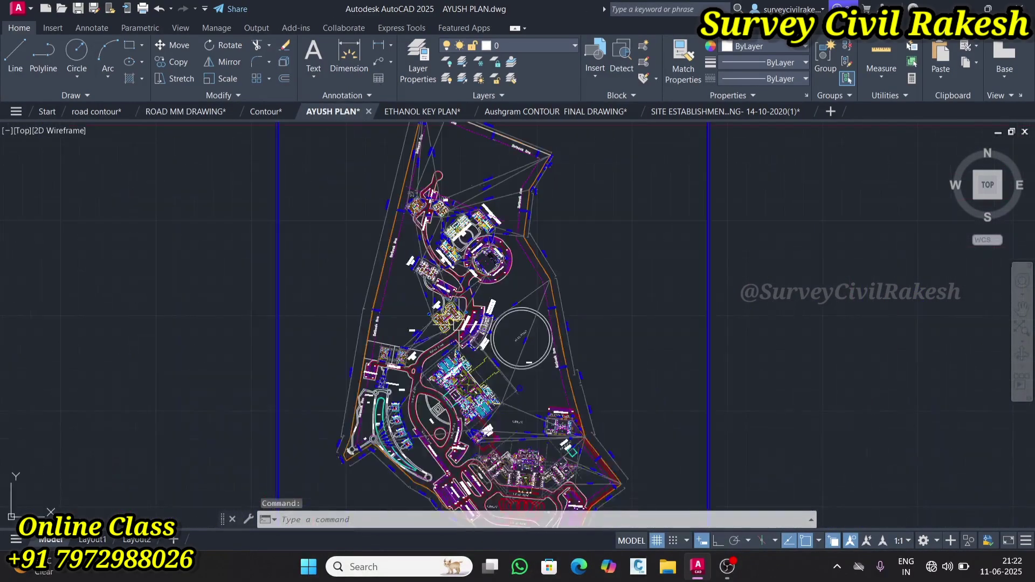
scroll(459, 324, down, 8)
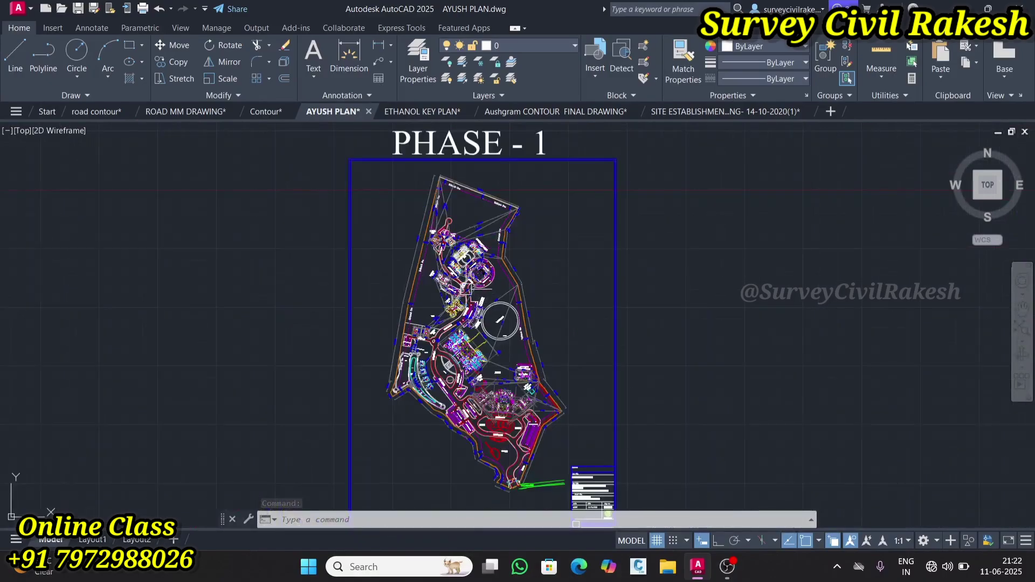
scroll(467, 288, up, 2)
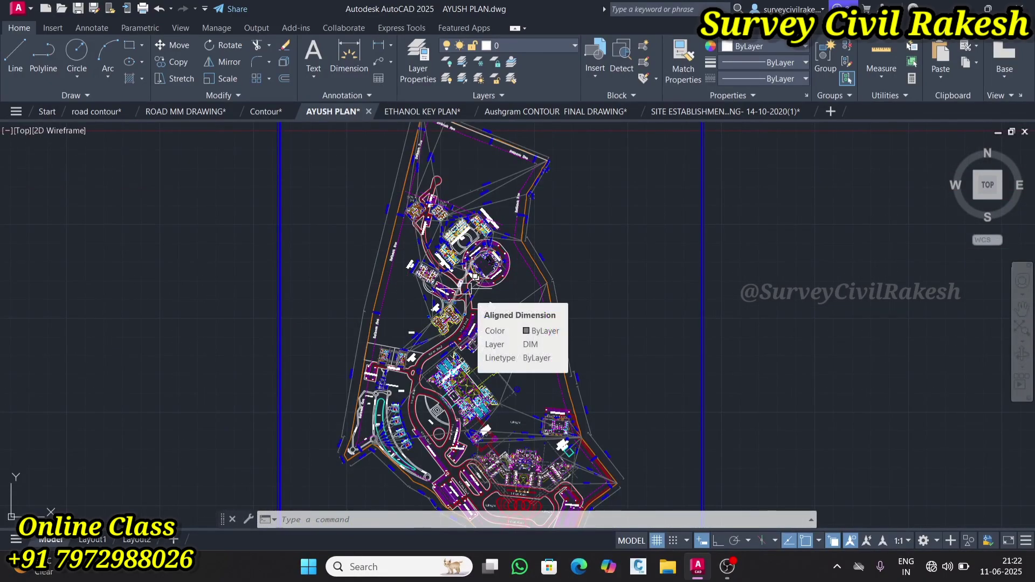
Review the site contours in the Contour drawing and examine the road section around the median drain in ROAD MM DRAWING
click(266, 112)
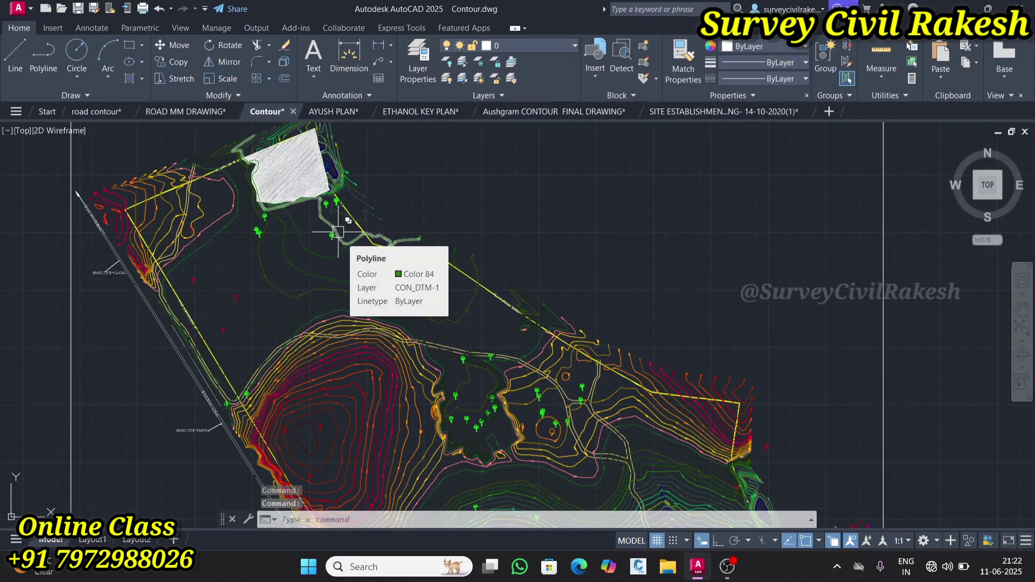
click(178, 113)
scroll(307, 241, up, 10)
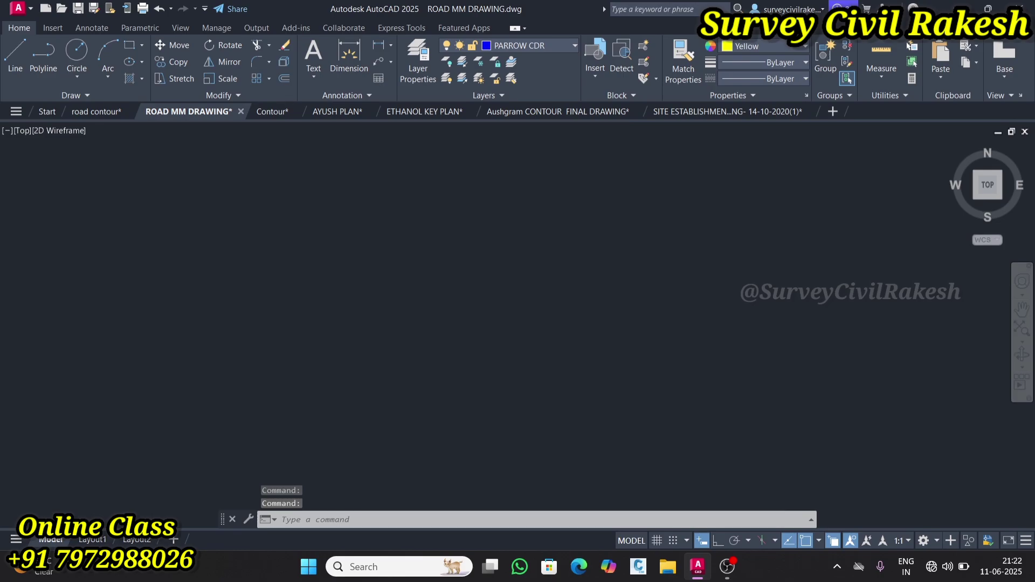
scroll(316, 239, up, 2)
scroll(386, 350, up, 2)
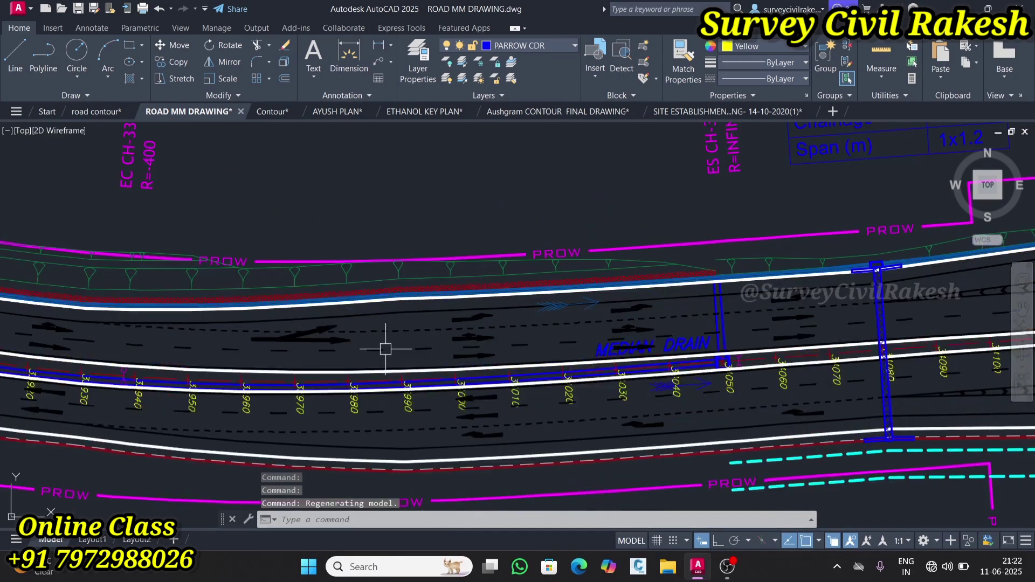
Inspect the side-slope symbol and the edge hatch along the north side of the road near chainage 33970
click(294, 280)
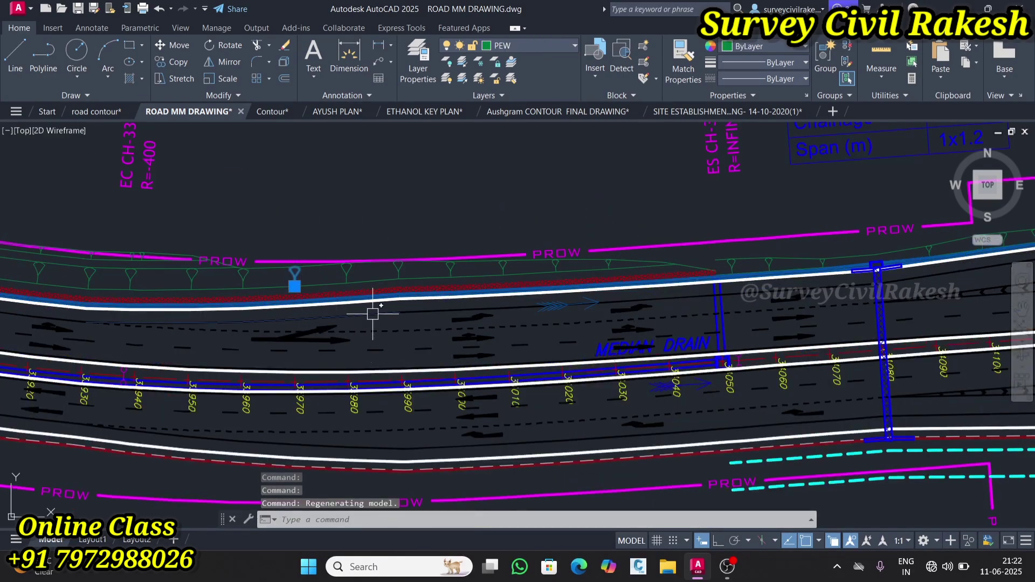
scroll(372, 280, up, 5)
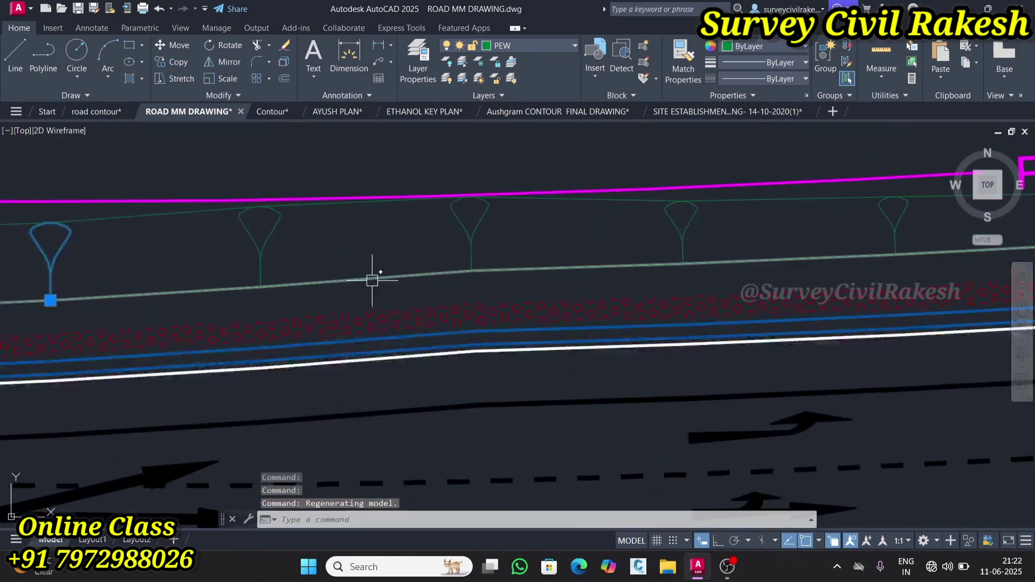
click(362, 312)
scroll(386, 350, down, 5)
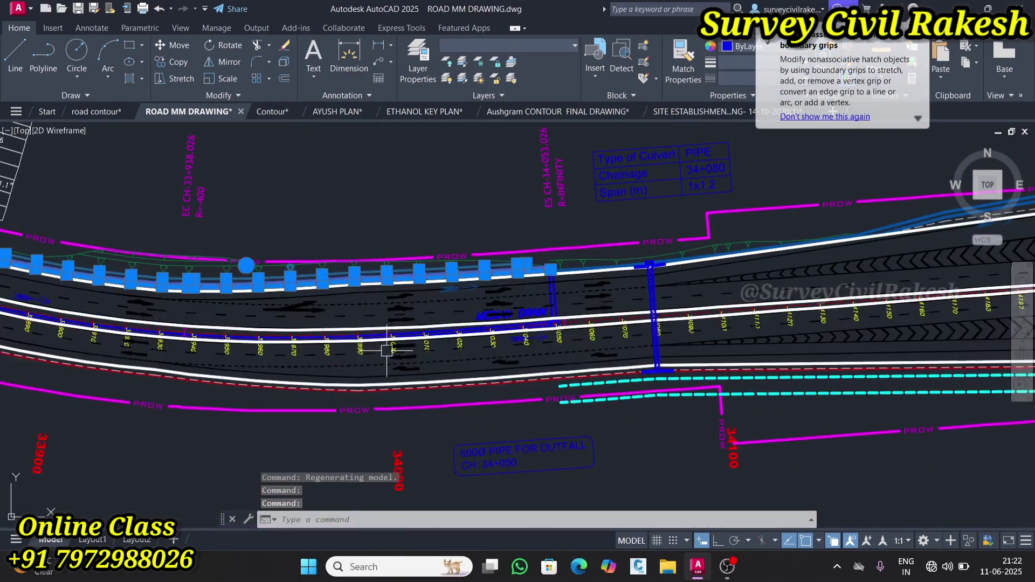
key(Escape)
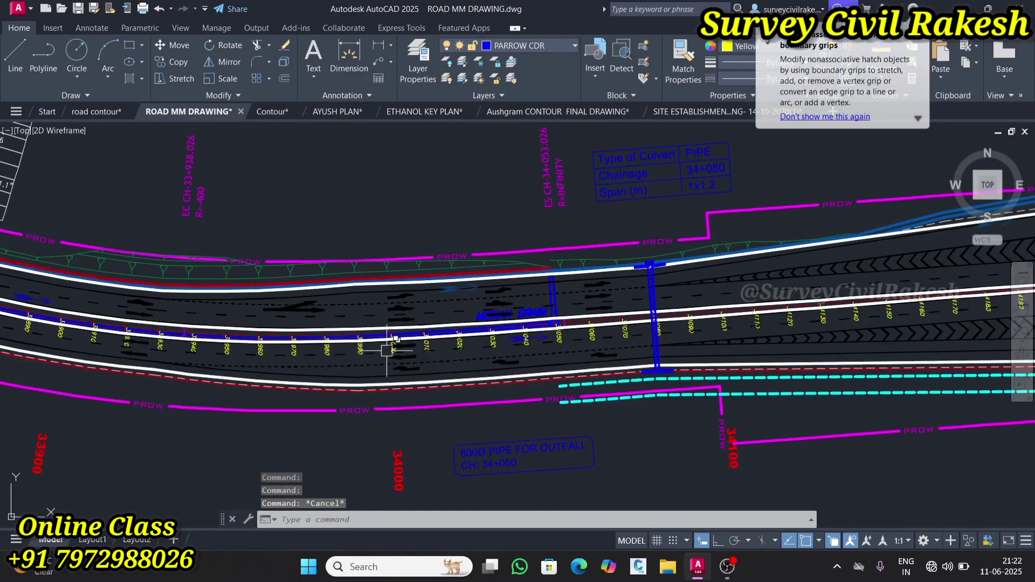
right_click(295, 196)
mouse_move(420, 235)
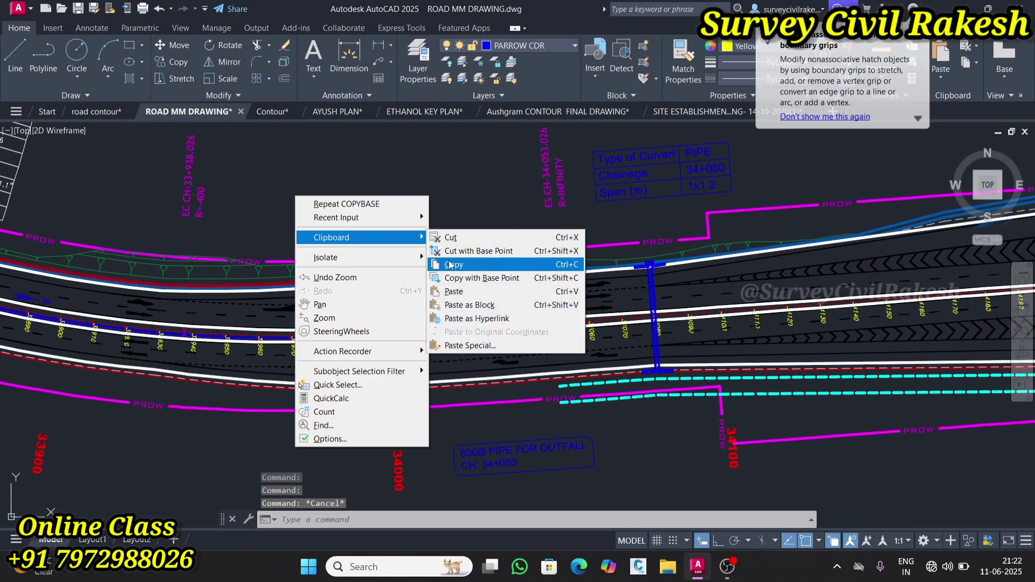
click(482, 278)
click(390, 220)
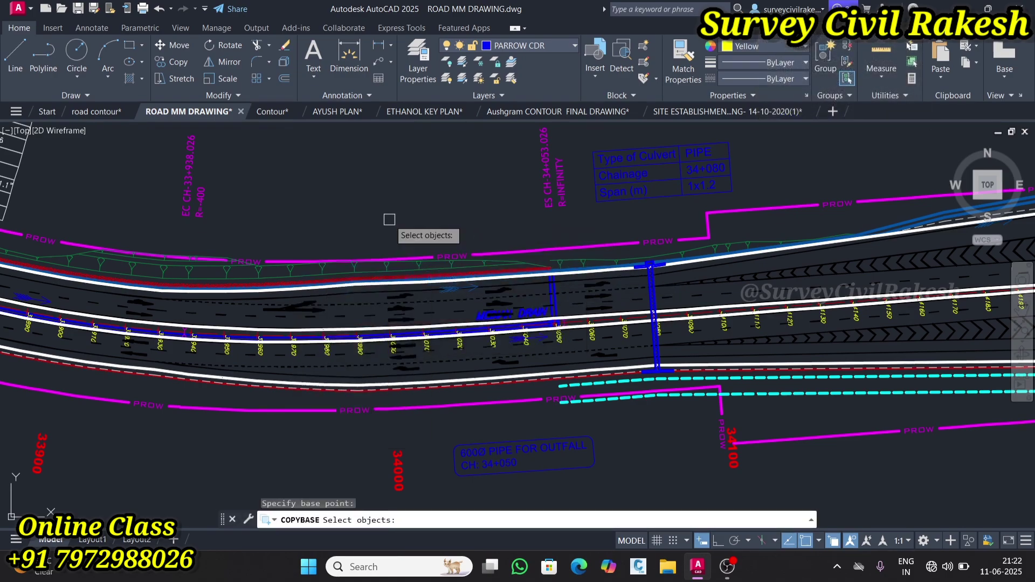
key(Escape)
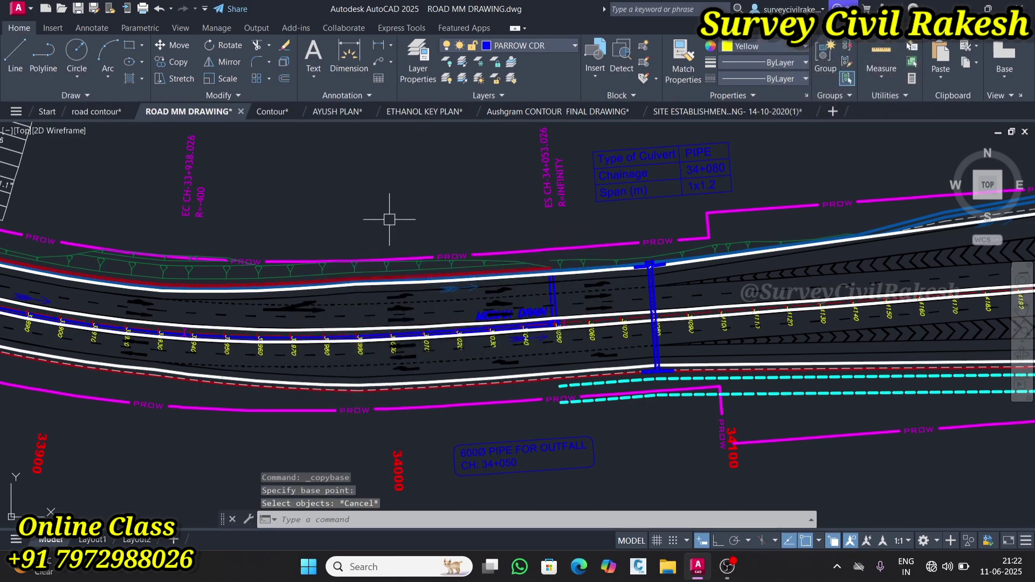
Create a new drawing, paste the copied road plan at its original coordinates, and zoom to its extents
click(833, 111)
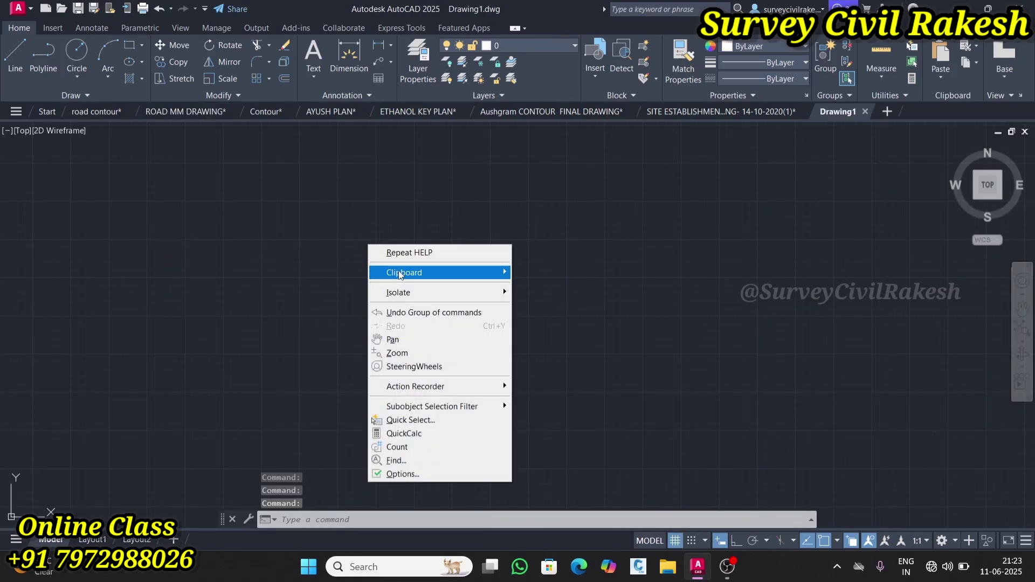
mouse_move(409, 272)
click(606, 370)
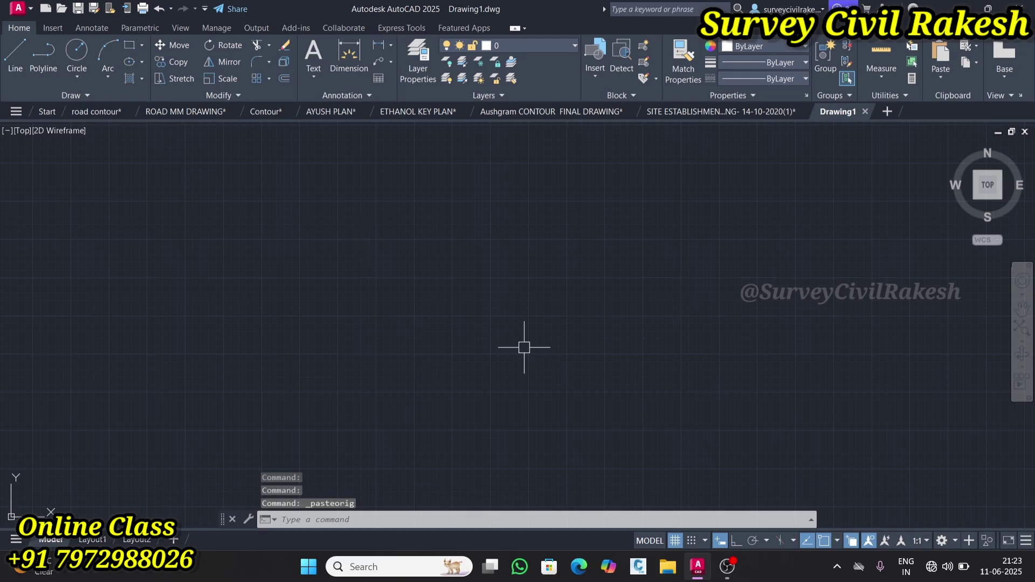
click(559, 320)
click(535, 297)
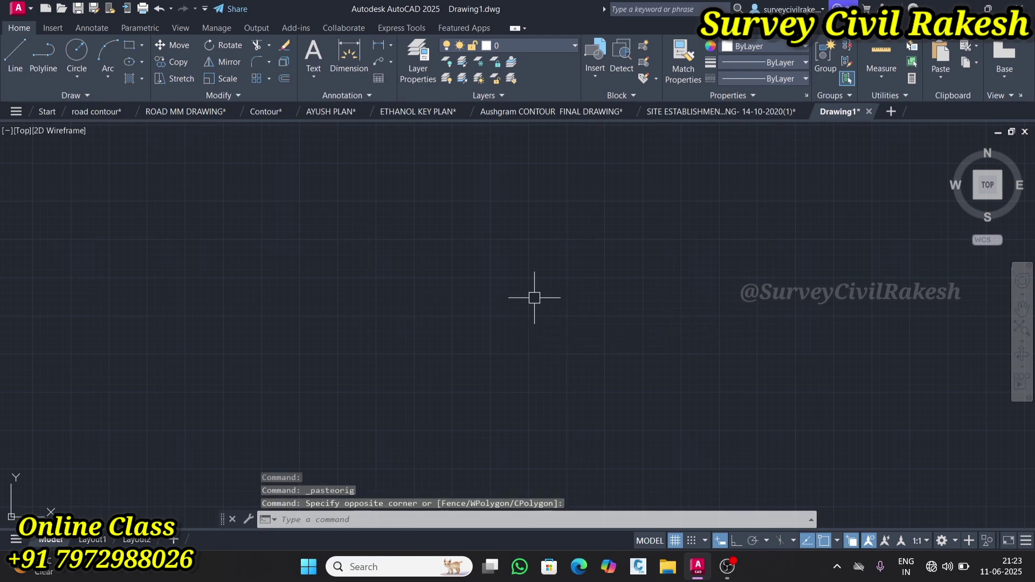
text(z)
key(Return)
text(e)
key(Return)
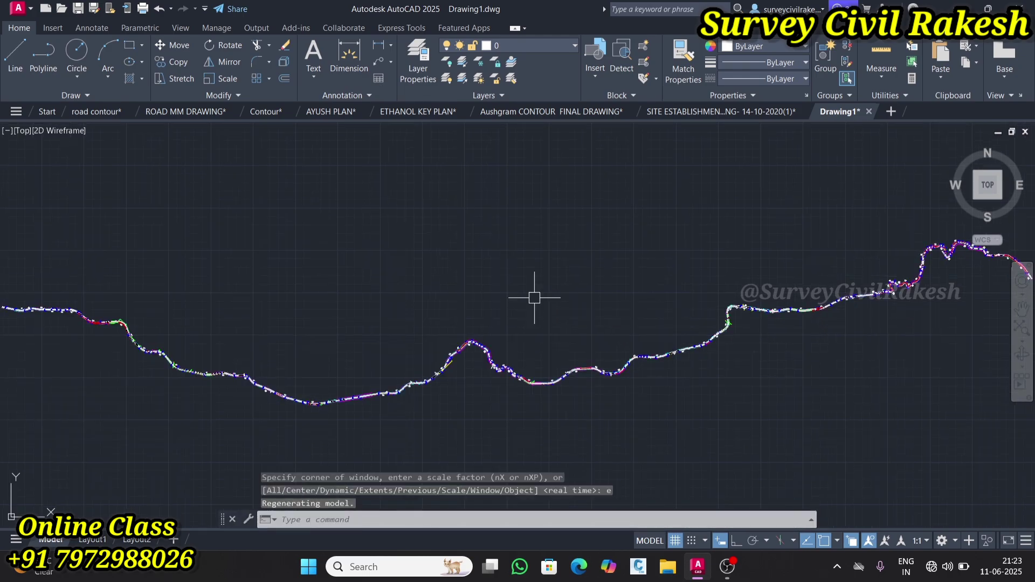
Examine the pasted road plan in Drawing1, including the centreline chainages around 32170 and the overall alignment
scroll(545, 369, up, 4)
scroll(534, 362, down, 6)
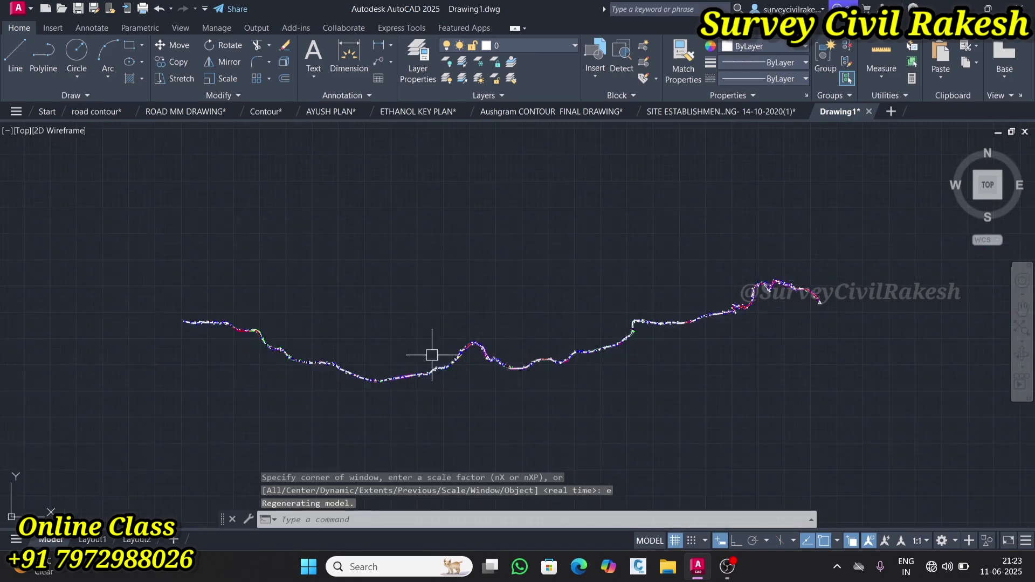
scroll(205, 318, up, 7)
scroll(224, 435, up, 3)
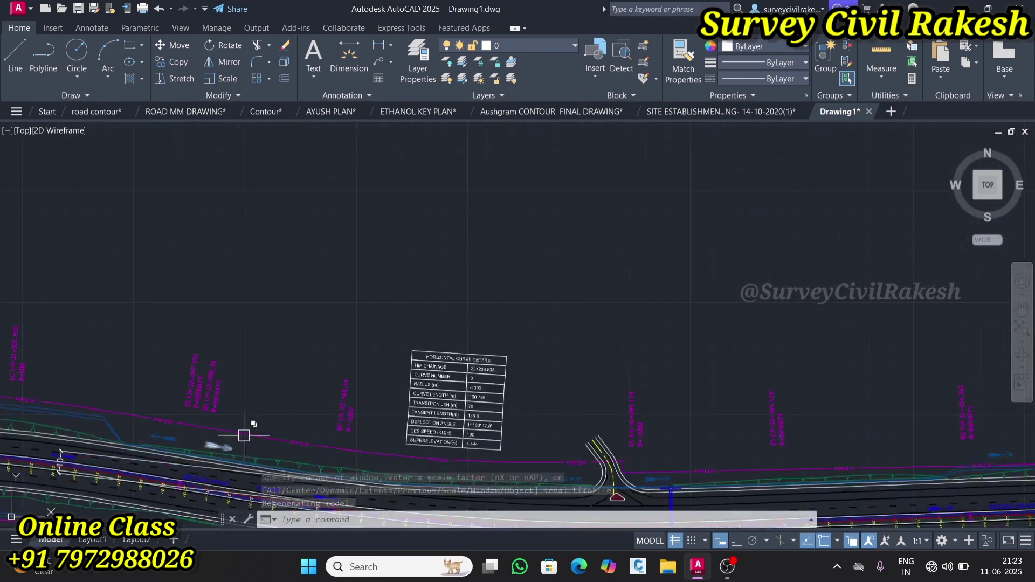
scroll(245, 434, down, 3)
middle_drag(262, 449, 400, 320)
scroll(400, 320, up, 10)
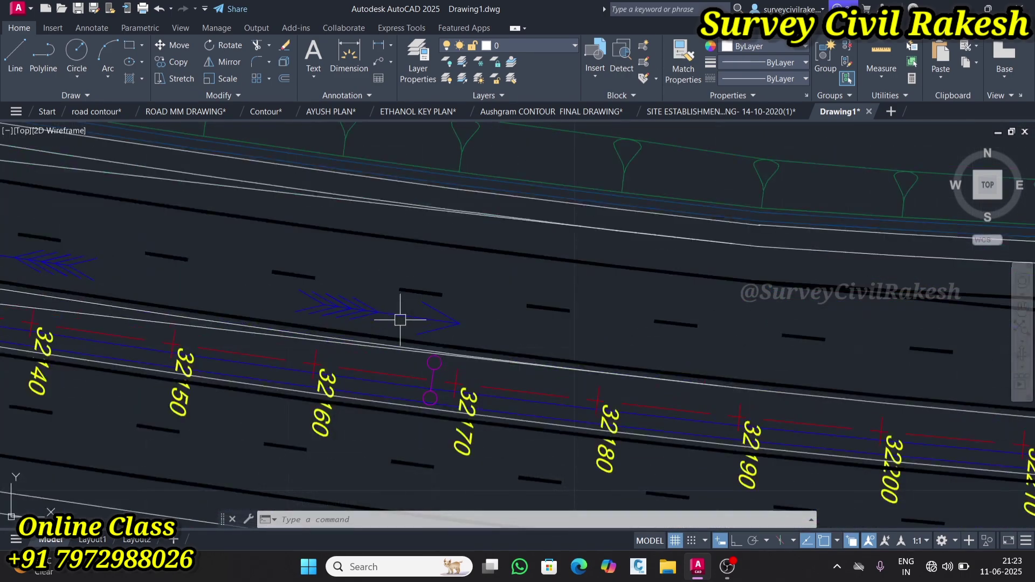
scroll(400, 320, down, 10)
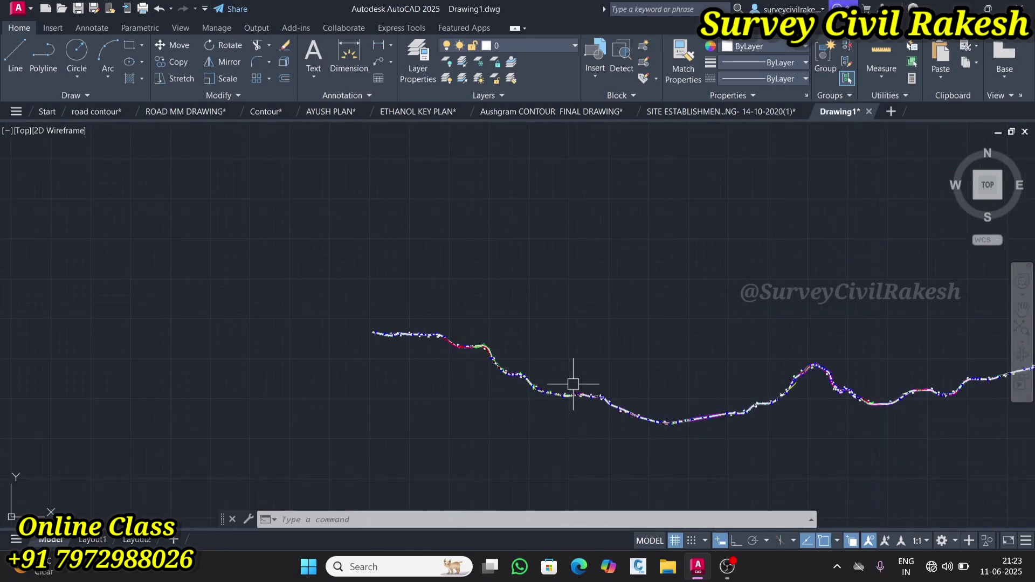
scroll(573, 384, up, 6)
scroll(413, 323, down, 8)
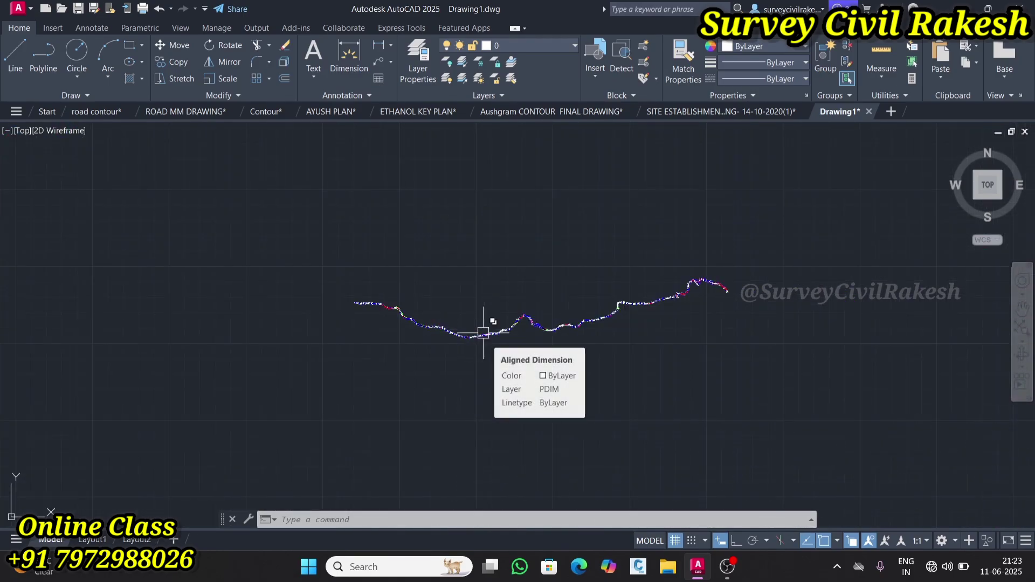
scroll(512, 317, up, 4)
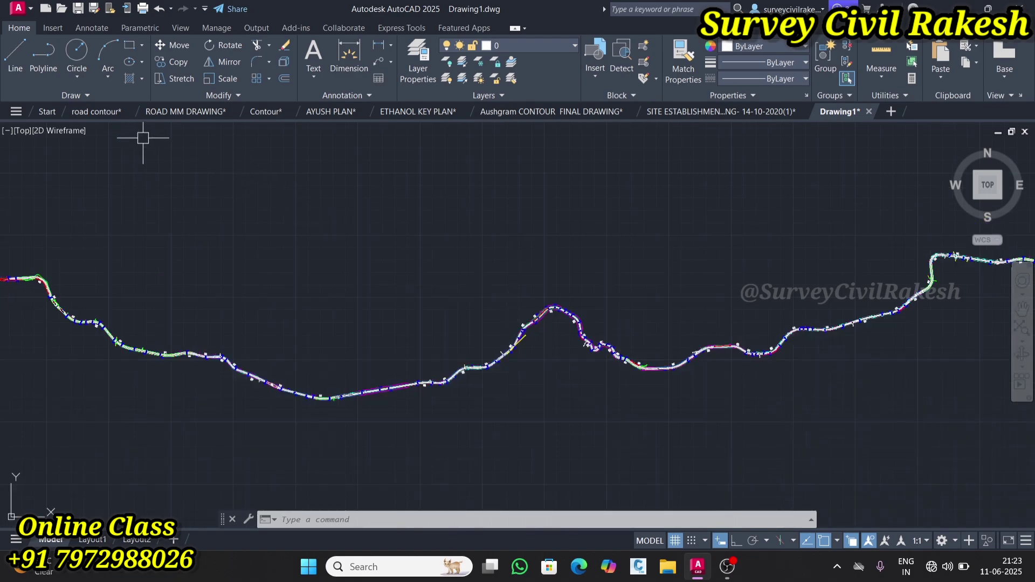
Compare the alignment in the road contour drawing with the pasted road in Drawing1, including the box culvert near chainage 59630
click(96, 112)
scroll(463, 273, down, 3)
scroll(468, 282, up, 5)
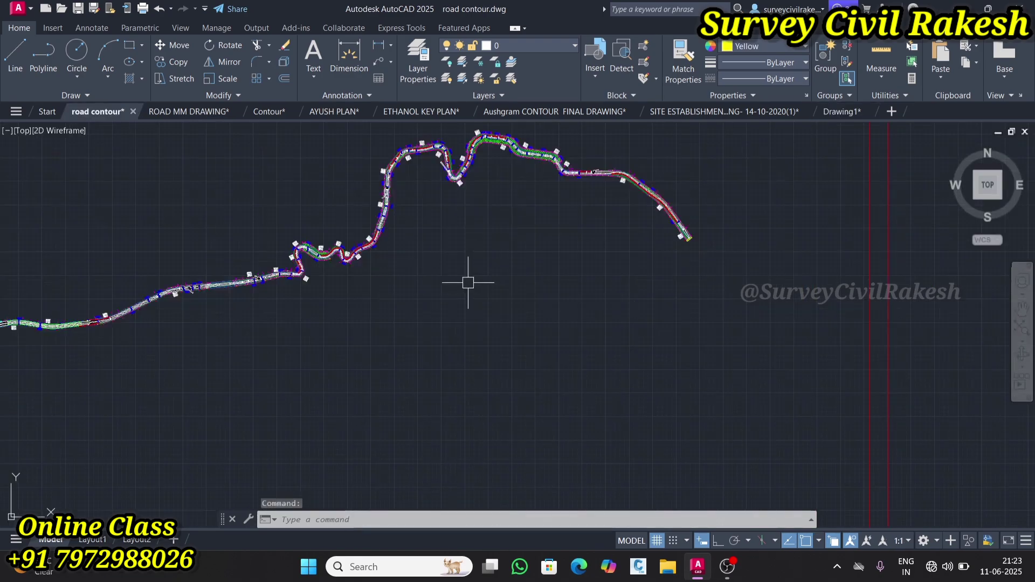
scroll(389, 226, up, 2)
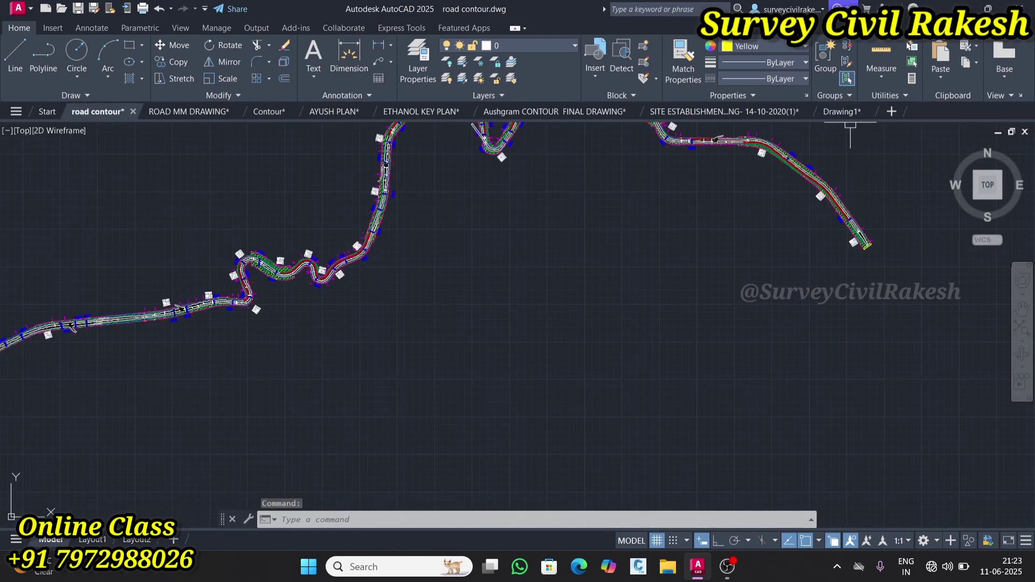
click(841, 112)
scroll(399, 301, down, 6)
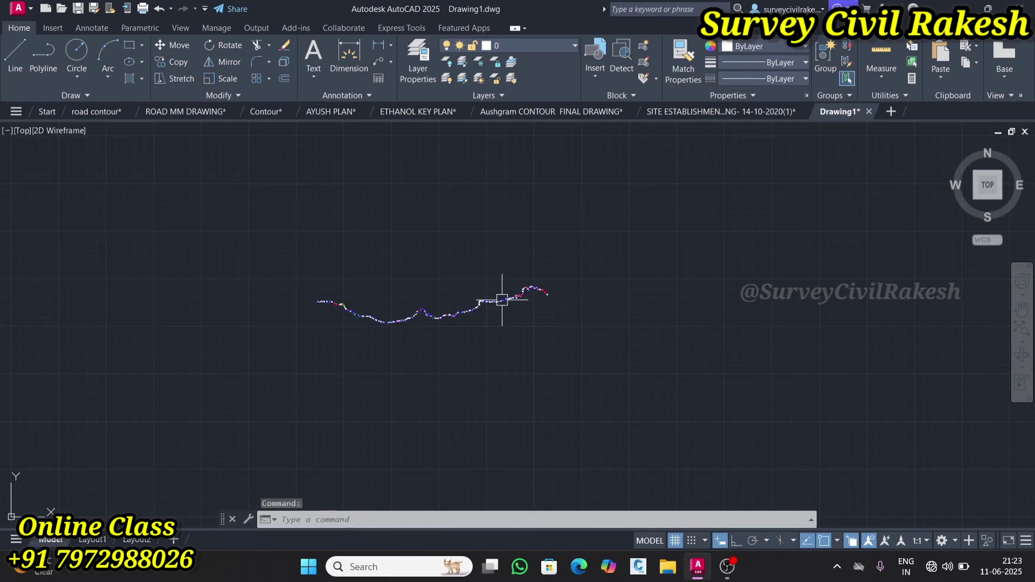
scroll(502, 300, up, 10)
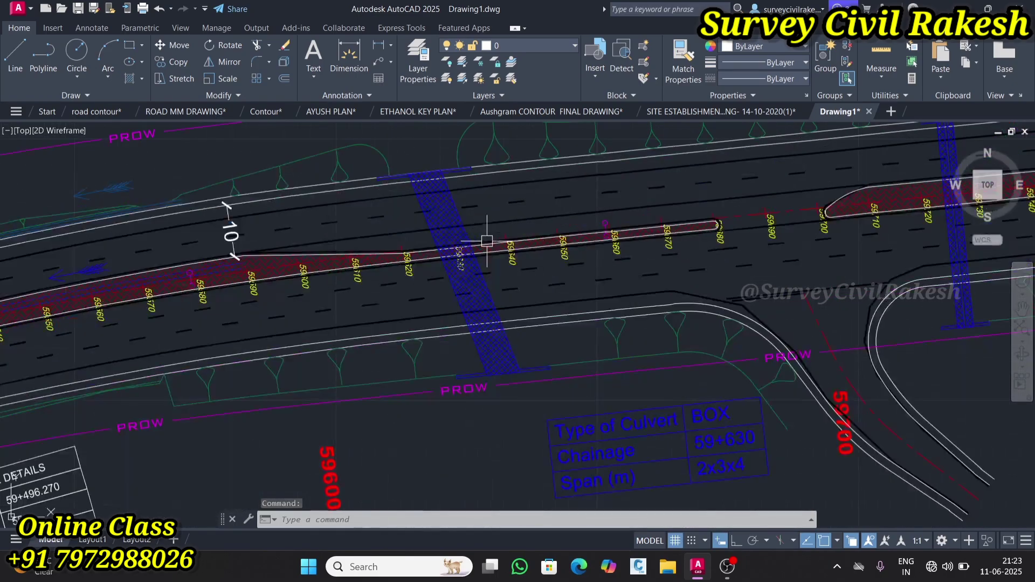
scroll(505, 275, down, 6)
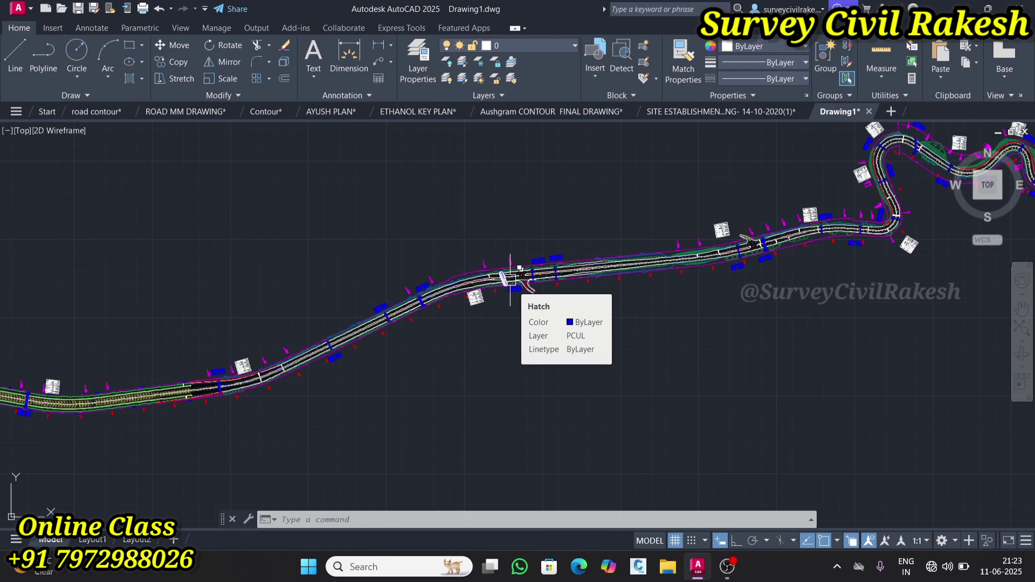
right_click(505, 214)
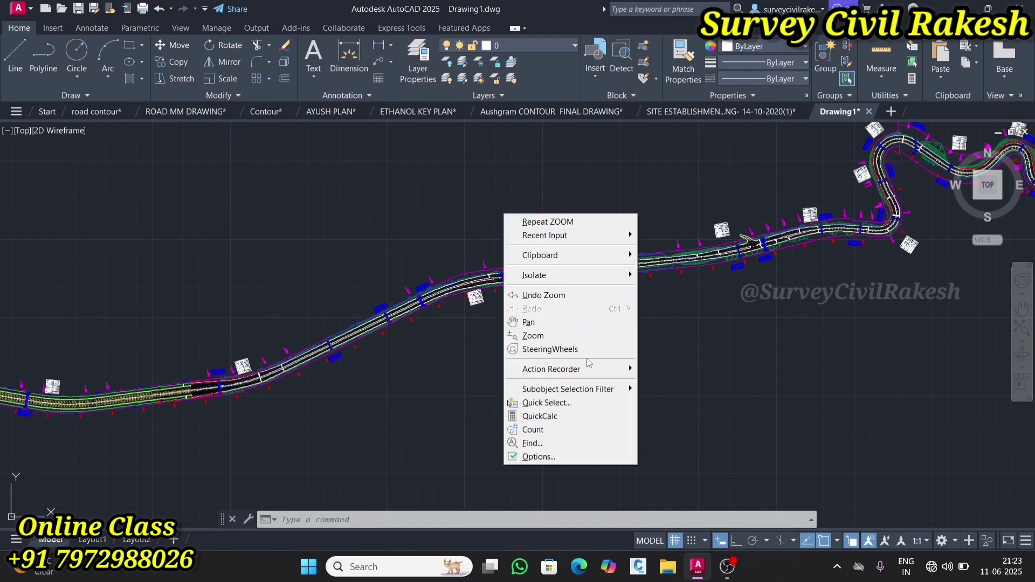
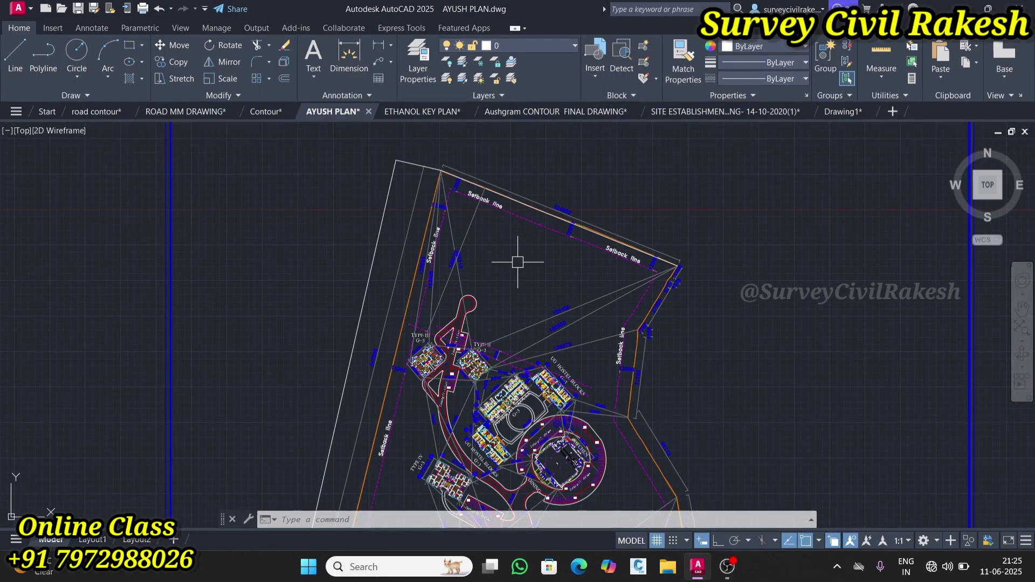
Copy the entire framed Phase-1 site layout in AYUSH PLAN to an empty area northeast of the original
scroll(619, 208, down, 3)
scroll(596, 208, up, 8)
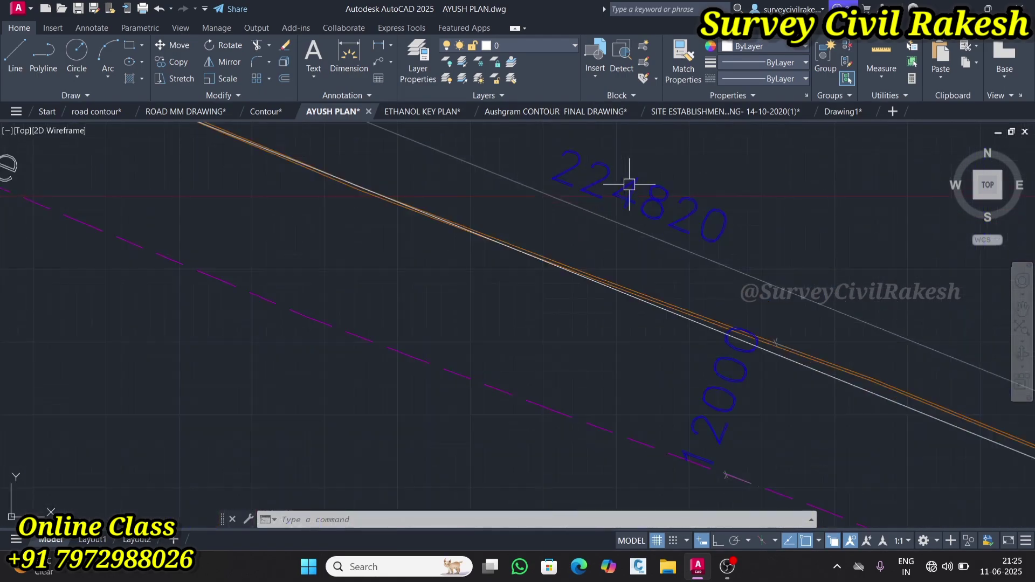
scroll(630, 184, down, 8)
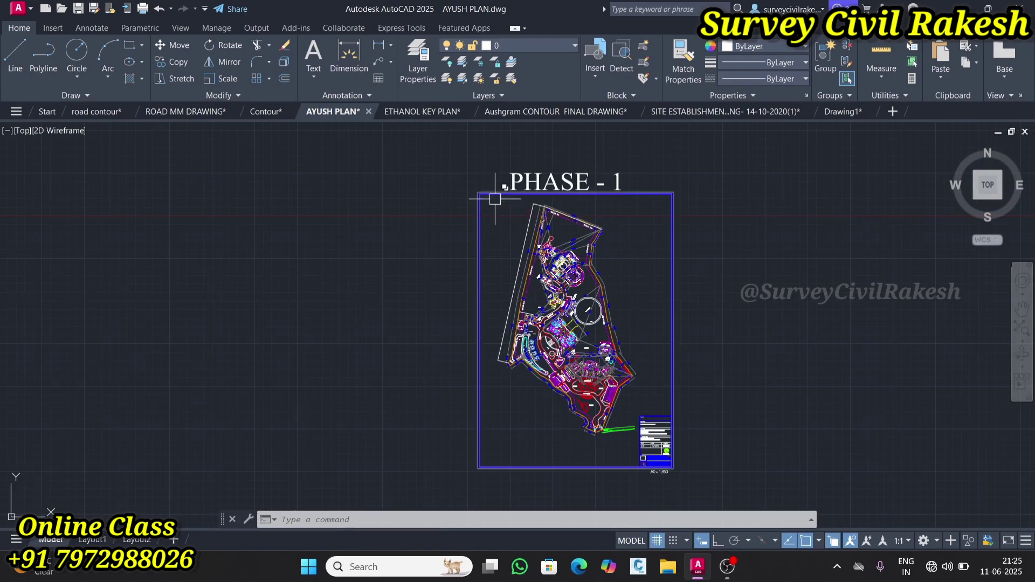
click(435, 137)
scroll(438, 153, down, 4)
click(585, 305)
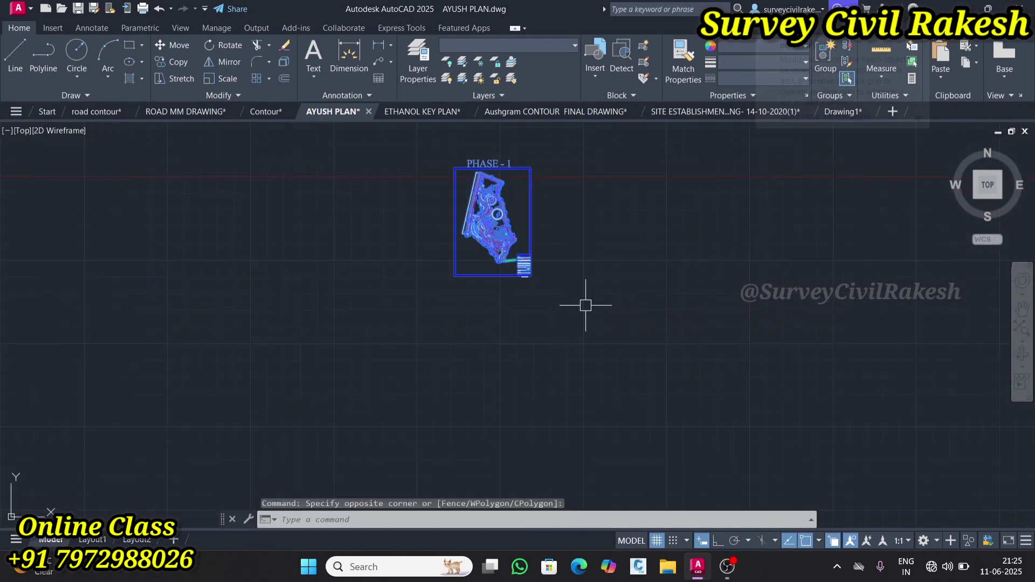
text(co)
key(Return)
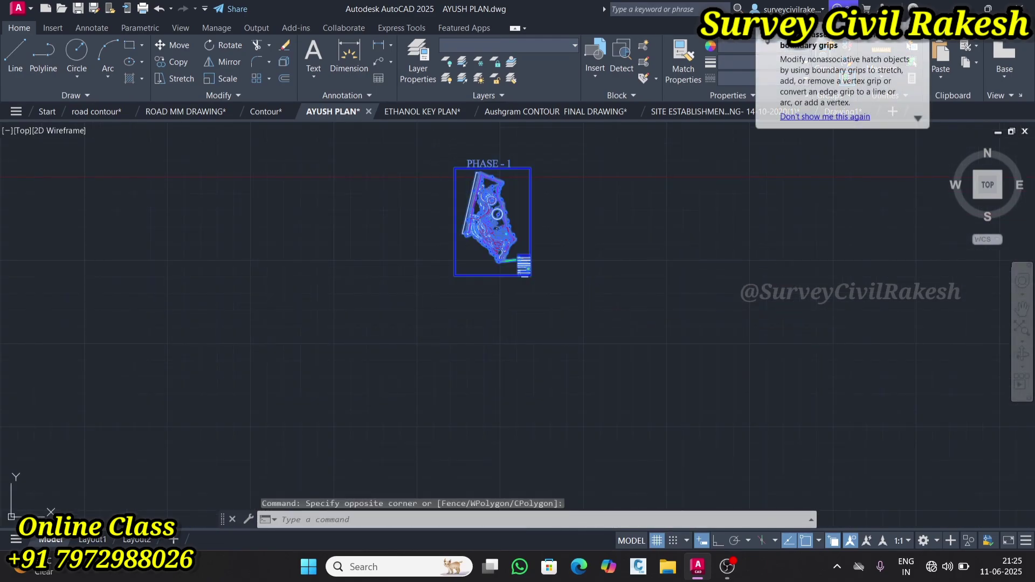
click(462, 315)
scroll(388, 344, down, 4)
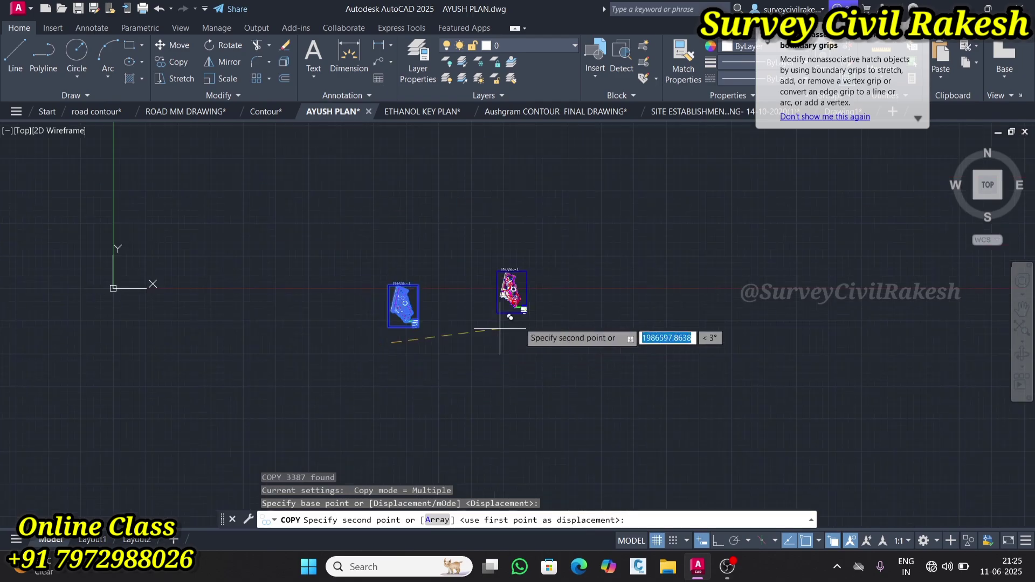
click(585, 263)
key(Escape)
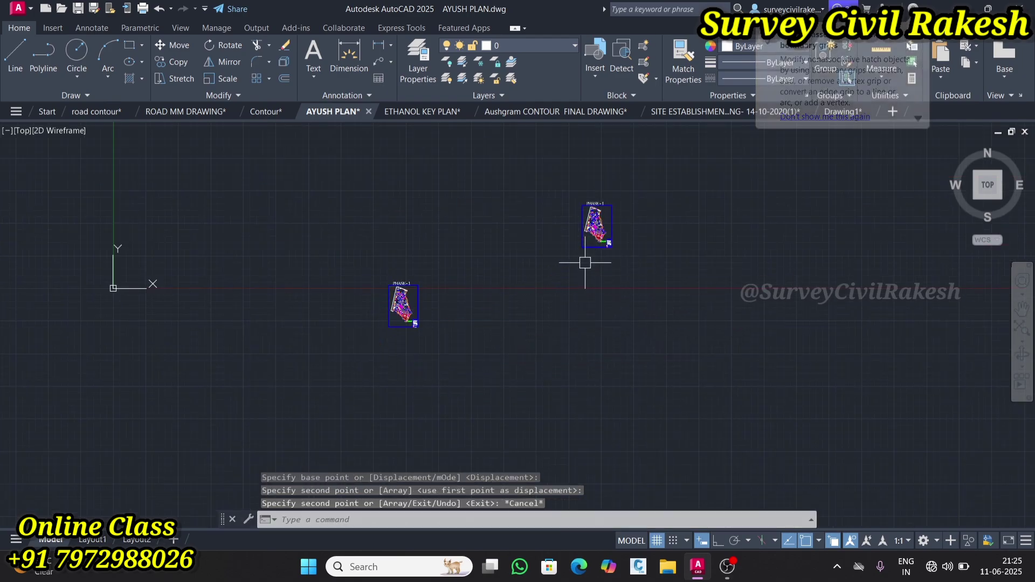
Delete the sheet frame, title block and PHASE - 1 heading from the copied site layout
scroll(604, 239, up, 10)
click(755, 434)
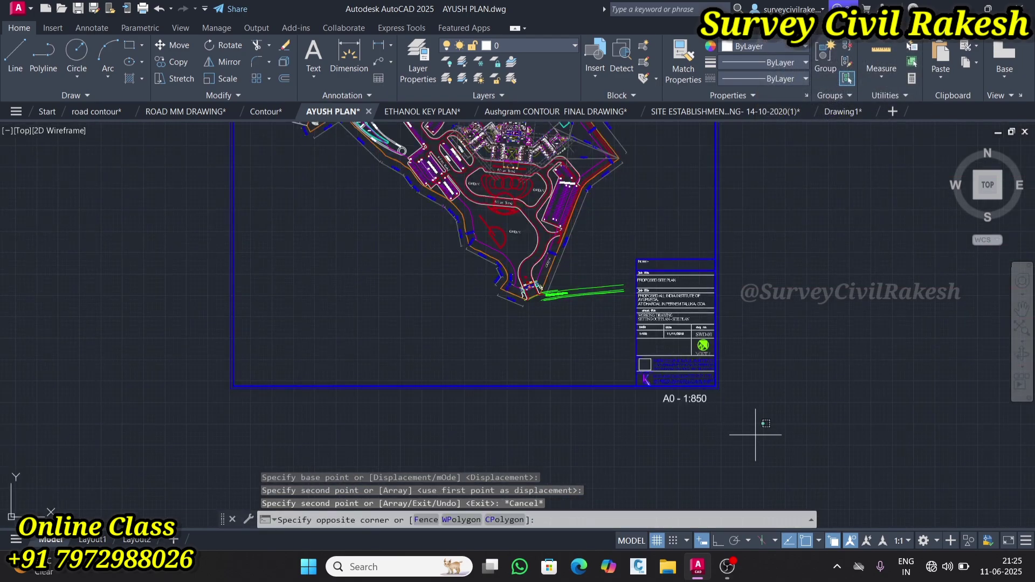
click(634, 235)
scroll(577, 289, down, 8)
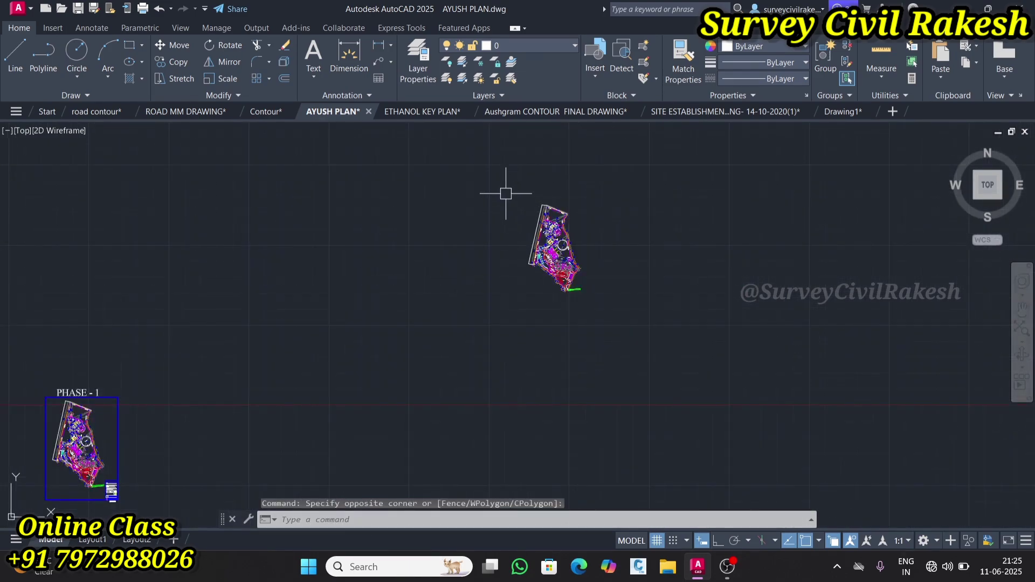
Scale the entire copied site layout by a factor of .001 about a point near its middle
click(506, 193)
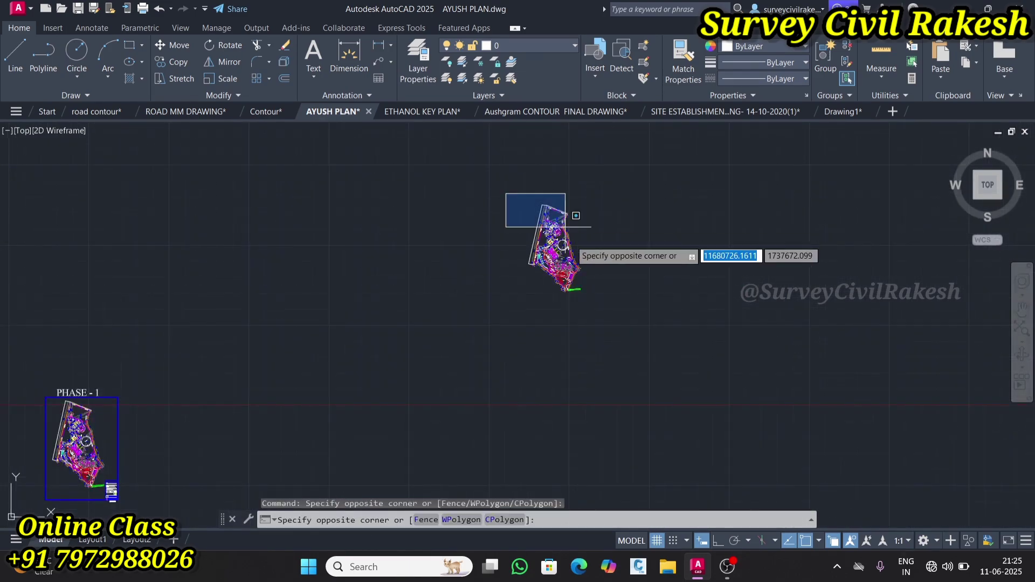
click(622, 337)
scroll(577, 240, up, 4)
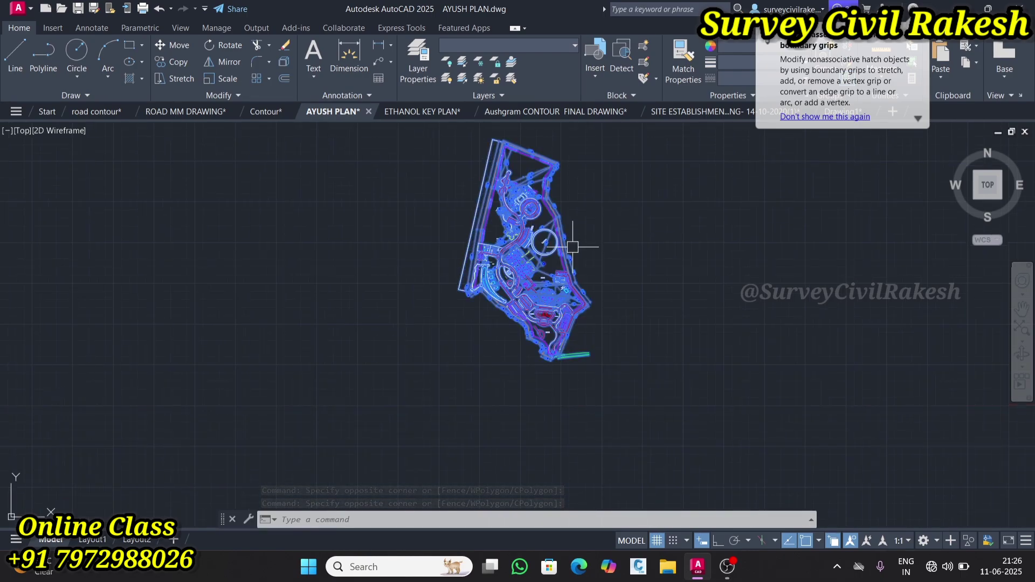
text(SC)
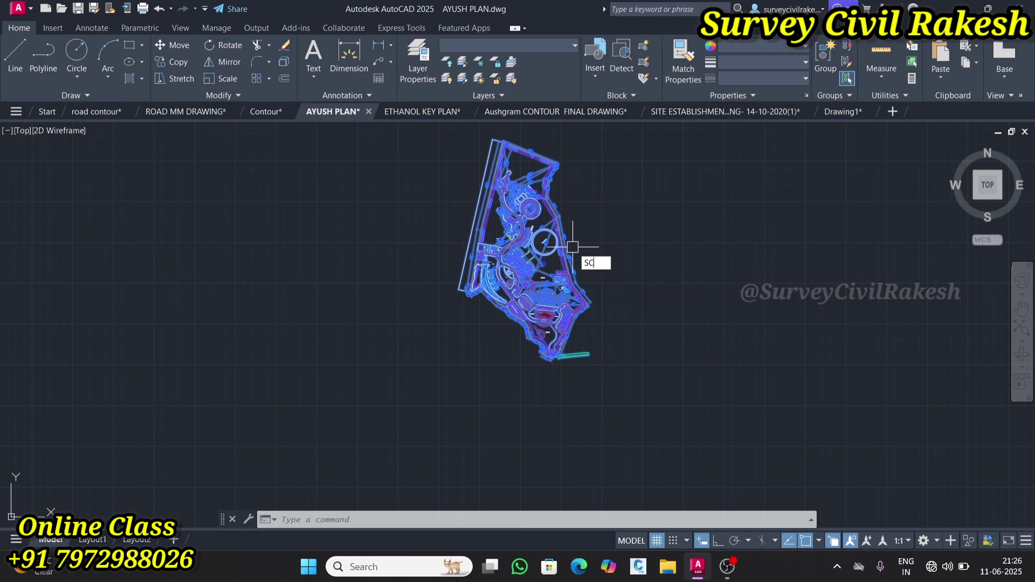
key(Return)
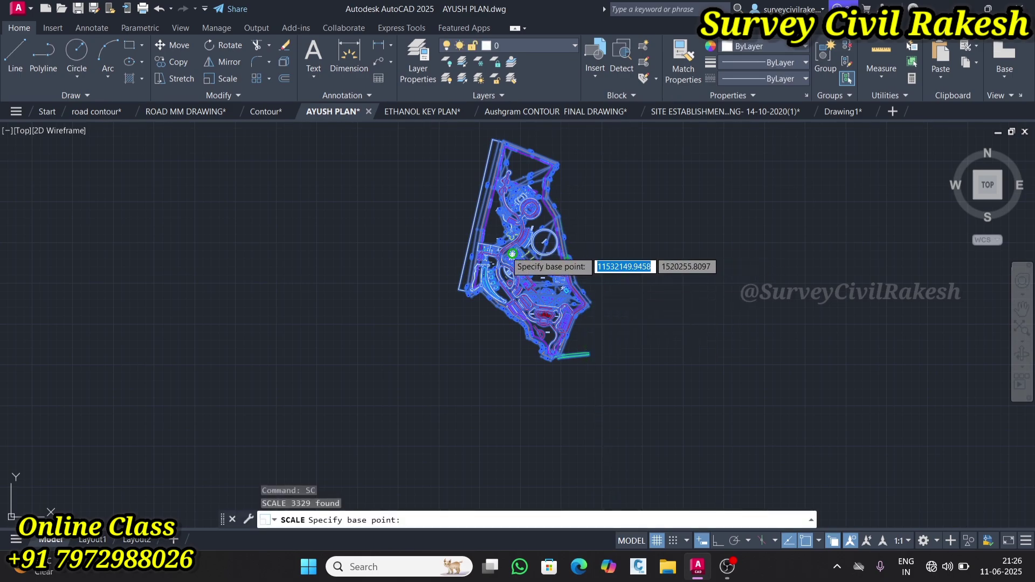
click(512, 253)
text(.001)
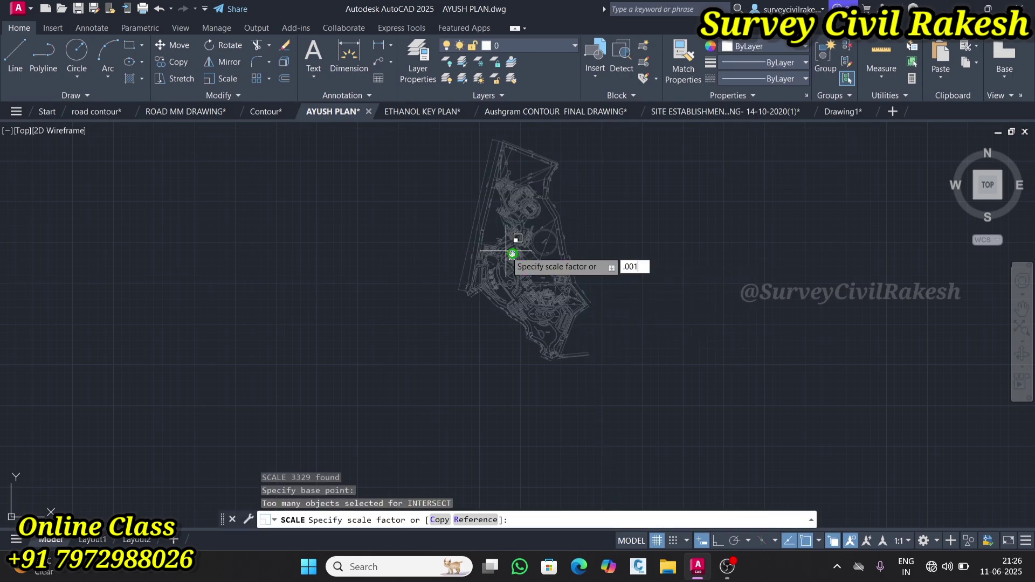
key(Return)
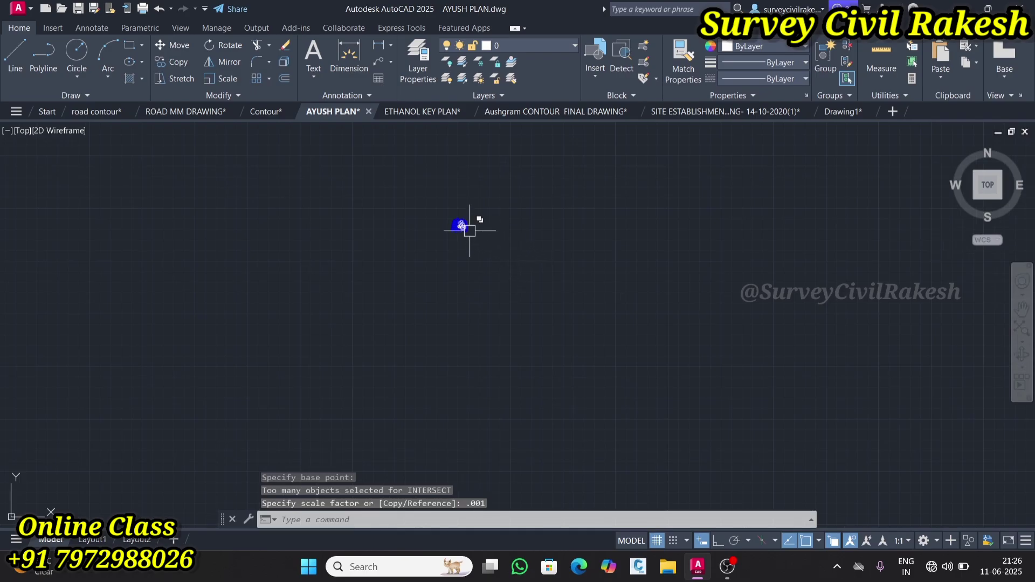
Compare the scaled-down copy with the original Phase-1 layout, checking the size of the dimension text and lines
scroll(469, 231, up, 10)
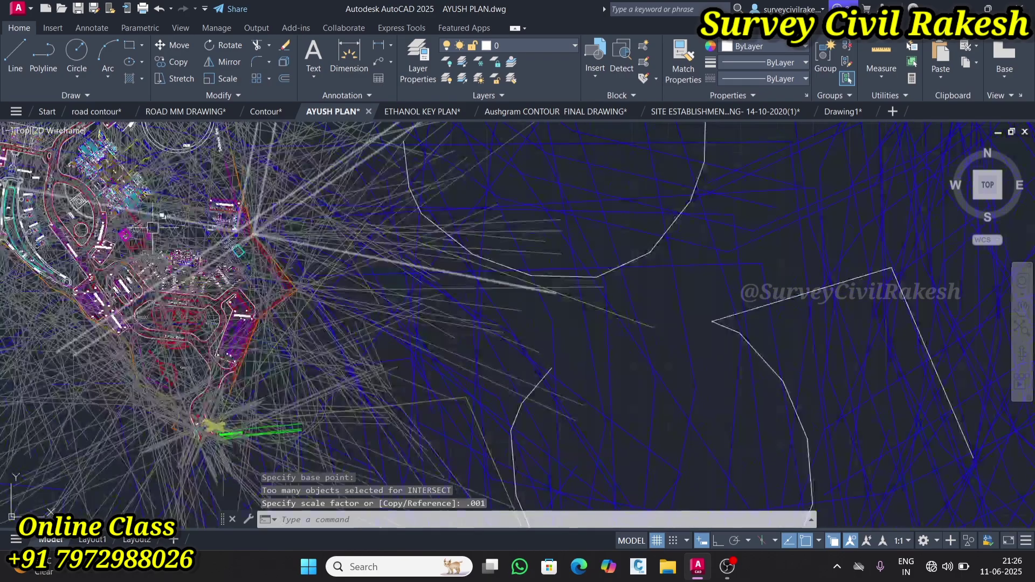
scroll(152, 227, up, 5)
scroll(377, 238, down, 6)
scroll(383, 237, up, 6)
scroll(445, 260, down, 5)
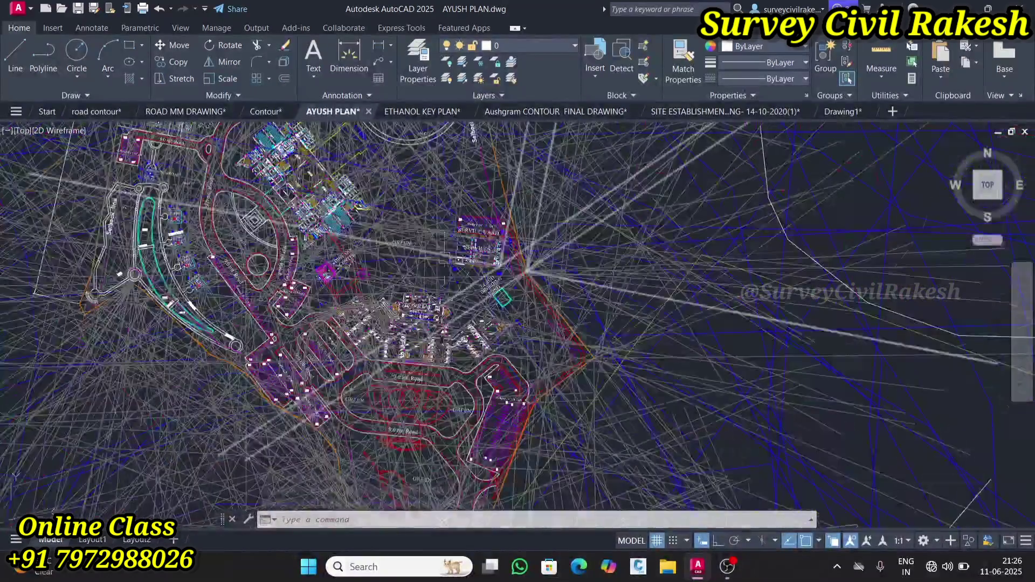
scroll(486, 230, down, 10)
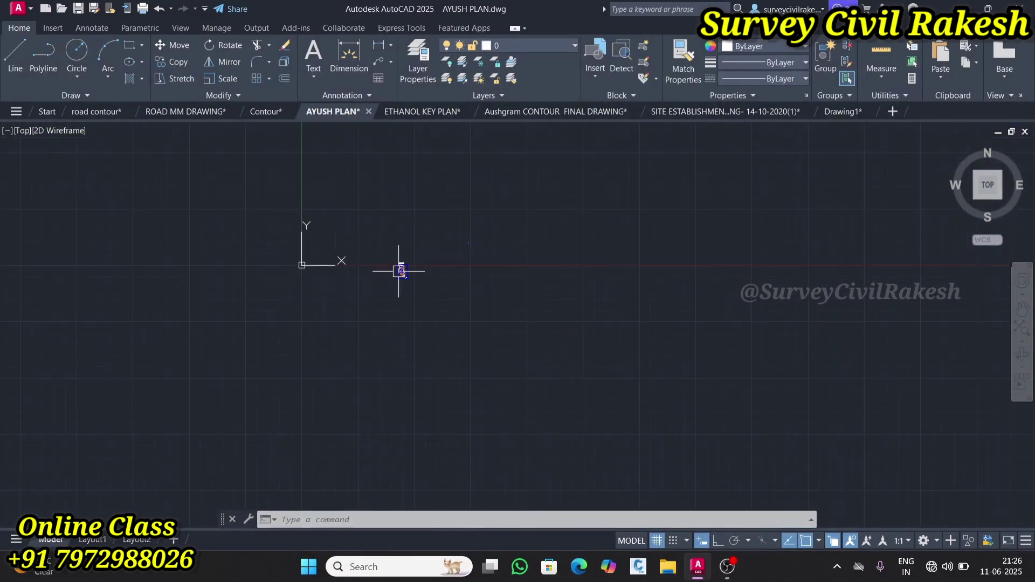
scroll(400, 271, up, 10)
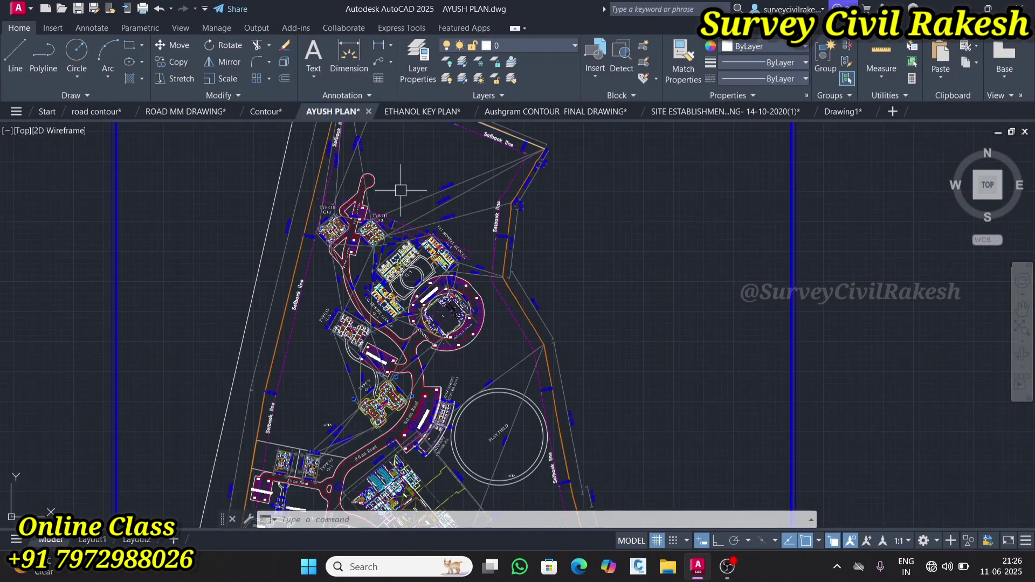
scroll(402, 224, up, 4)
scroll(402, 224, down, 3)
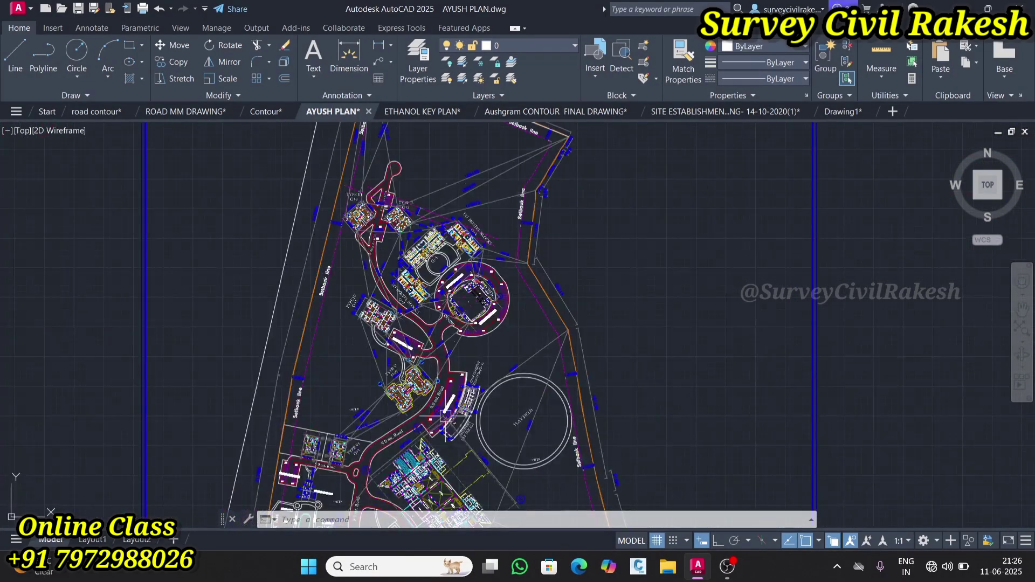
scroll(445, 415, up, 2)
scroll(455, 296, down, 8)
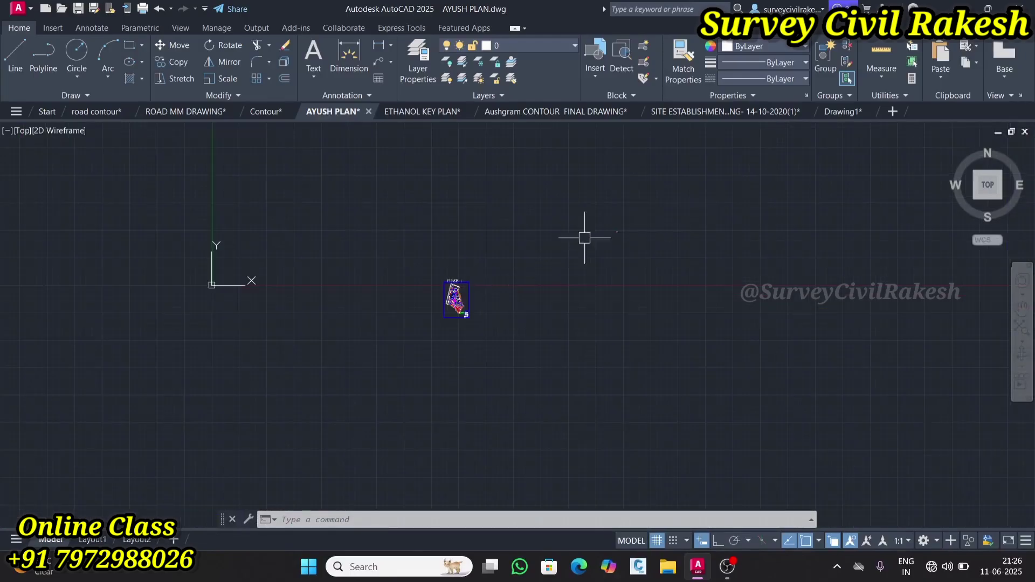
scroll(617, 233, up, 10)
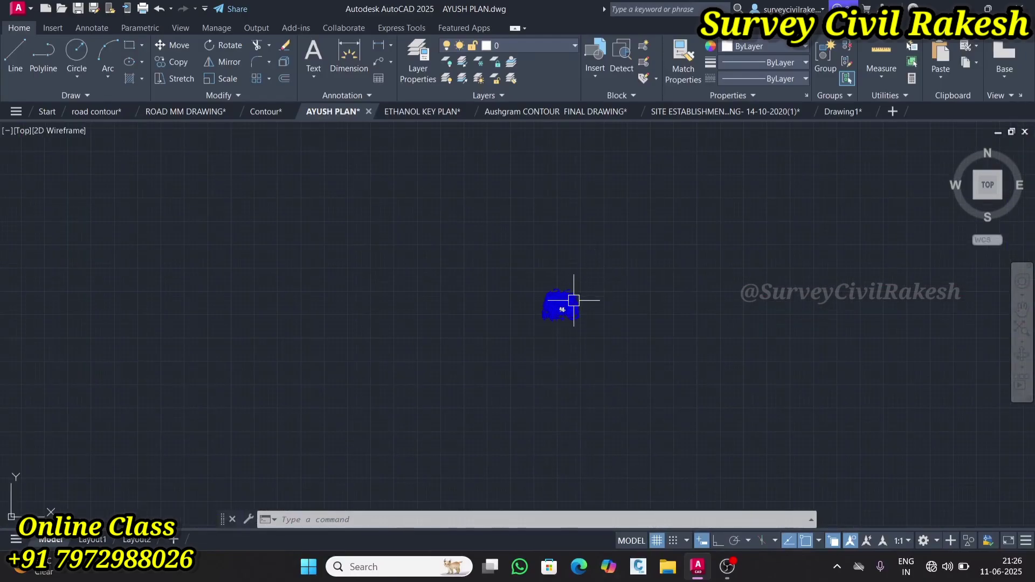
scroll(573, 301, up, 10)
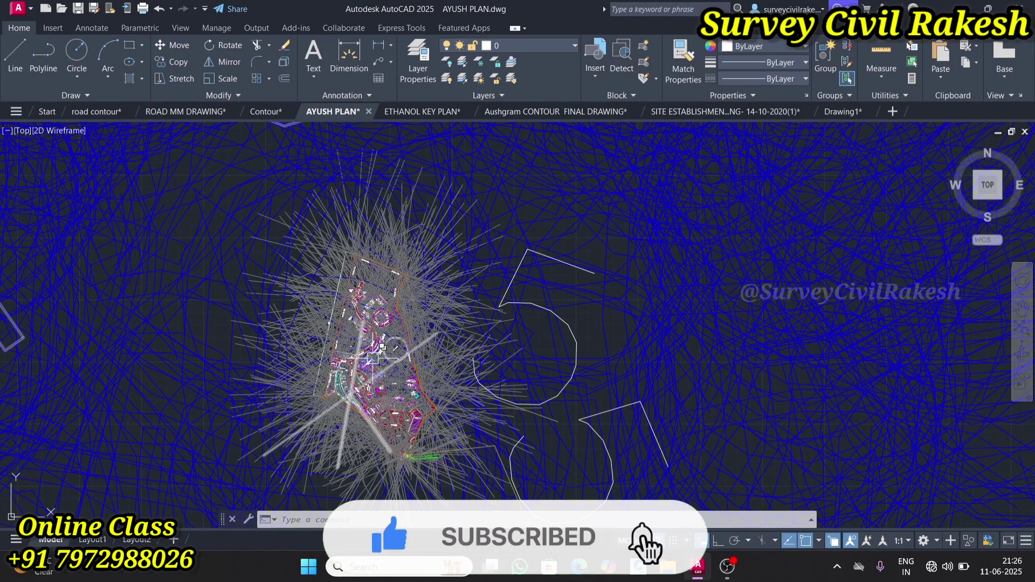
scroll(371, 357, up, 2)
scroll(451, 345, down, 6)
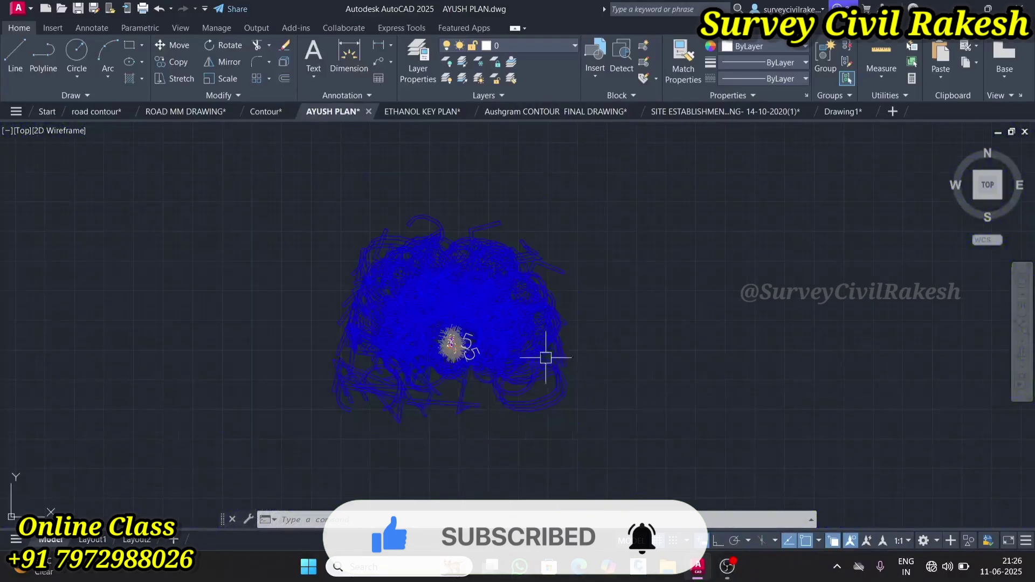
Apply the Standard dimension style to the oversized dimensions on the east side of the scaled layout
click(620, 429)
click(532, 254)
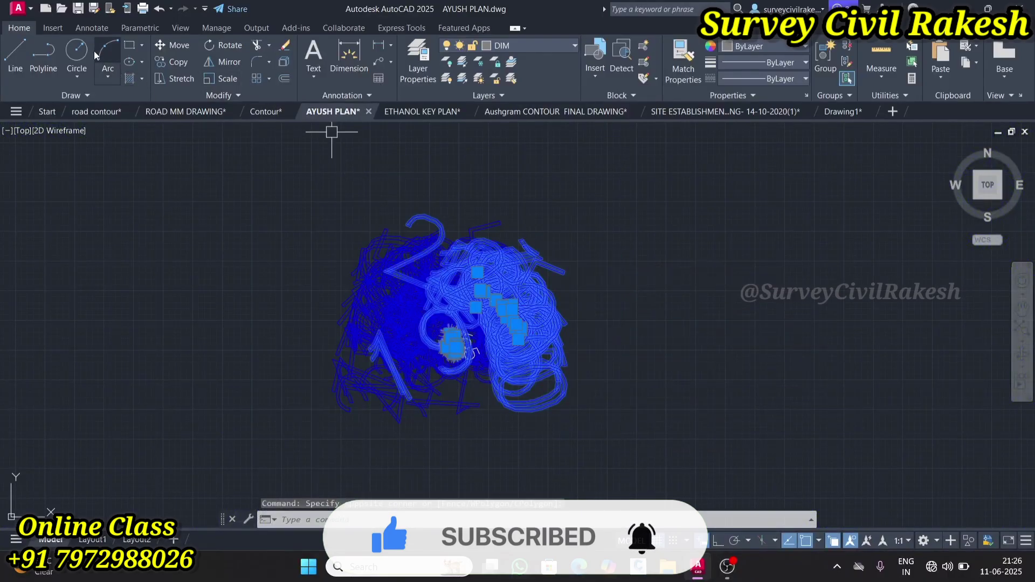
click(92, 28)
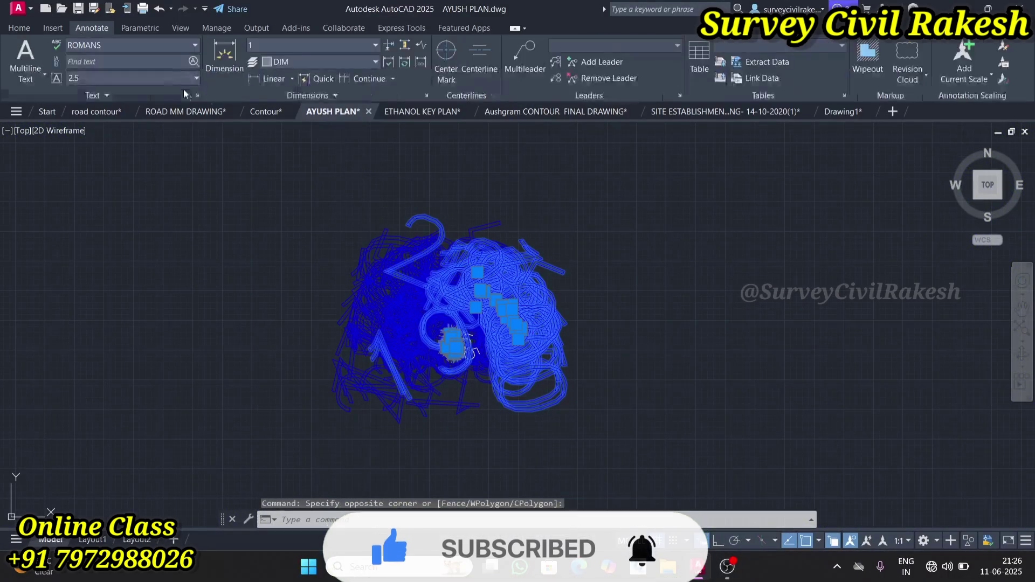
click(286, 97)
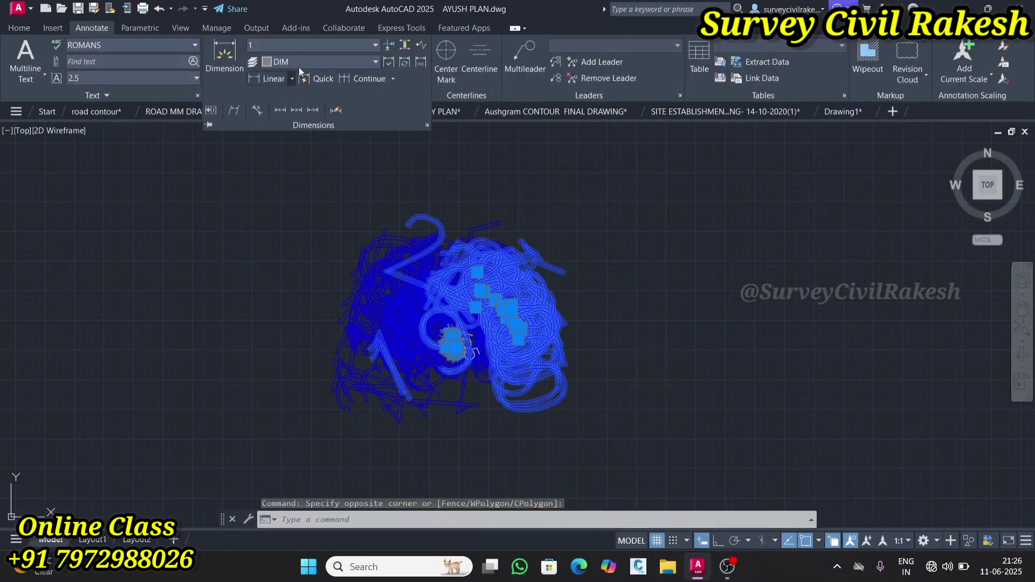
click(335, 48)
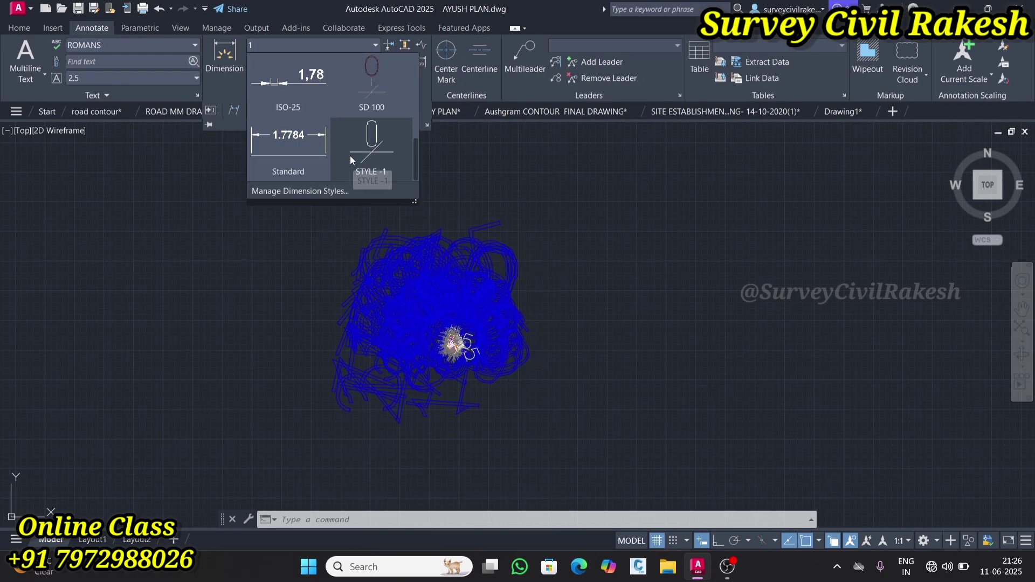
click(322, 145)
Apply the Standard dimension style to the oversized blue dimensions across the centre and northwest of the scaled layout
click(577, 359)
click(481, 219)
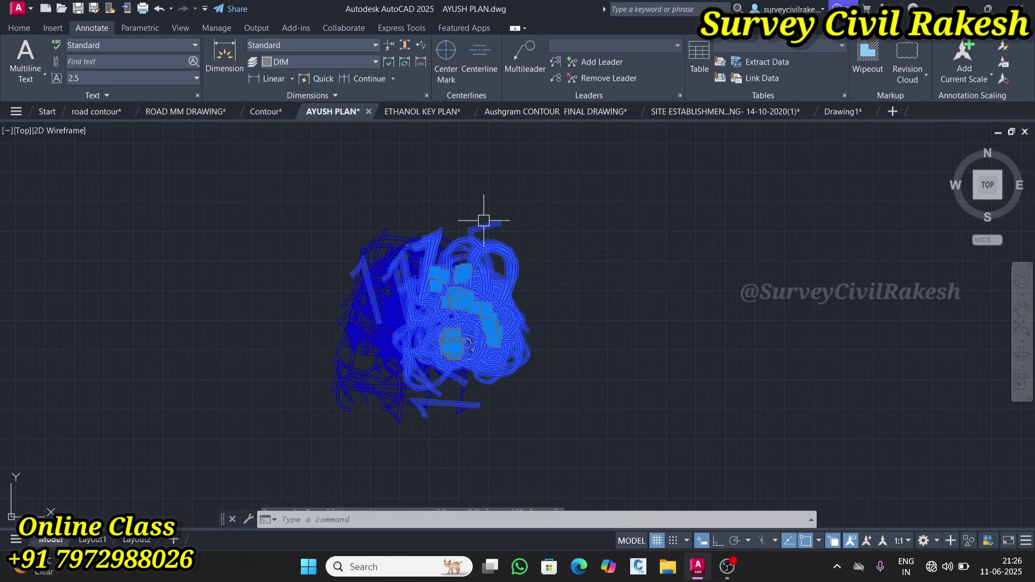
click(302, 44)
click(276, 141)
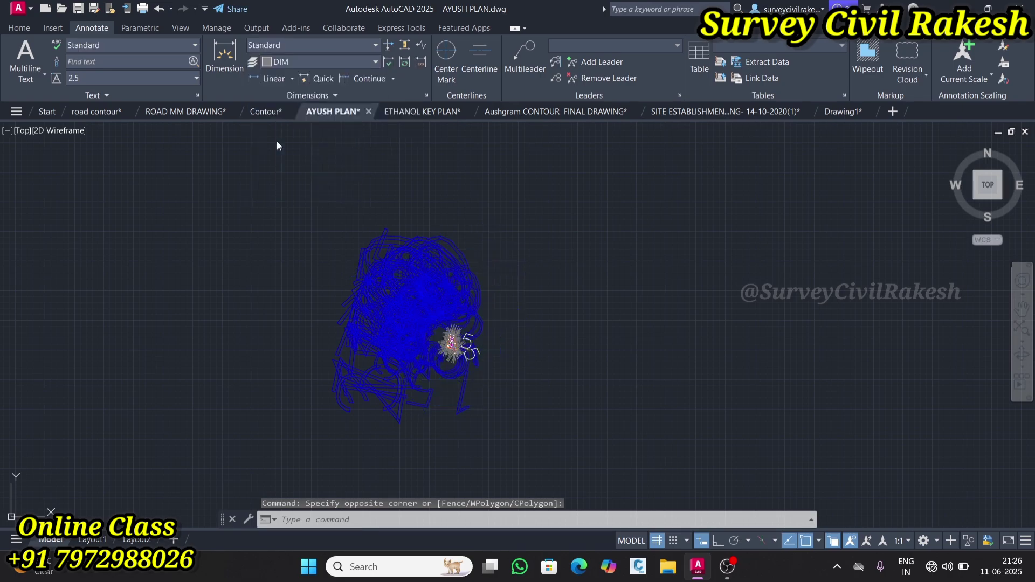
click(487, 203)
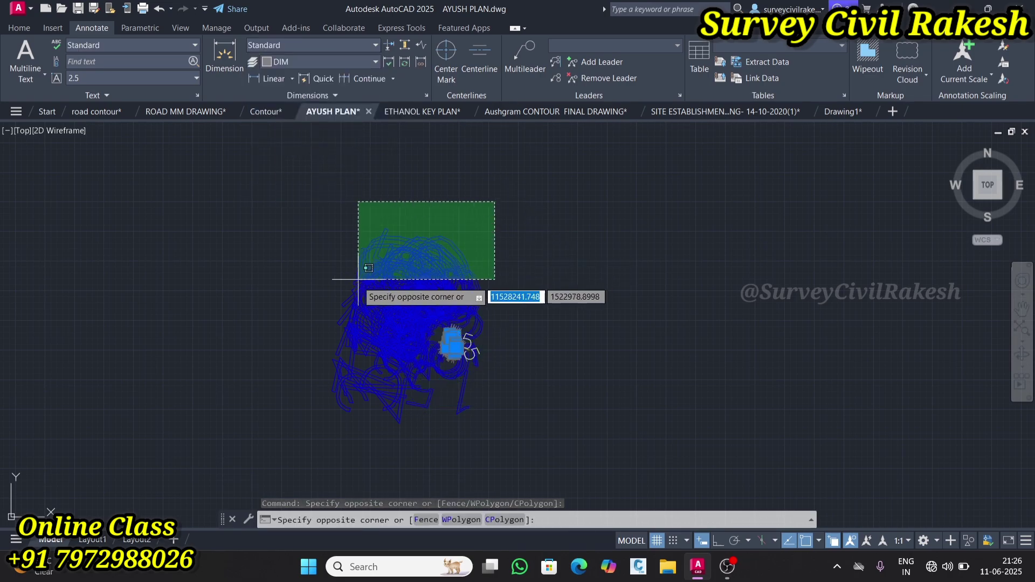
click(357, 281)
click(311, 47)
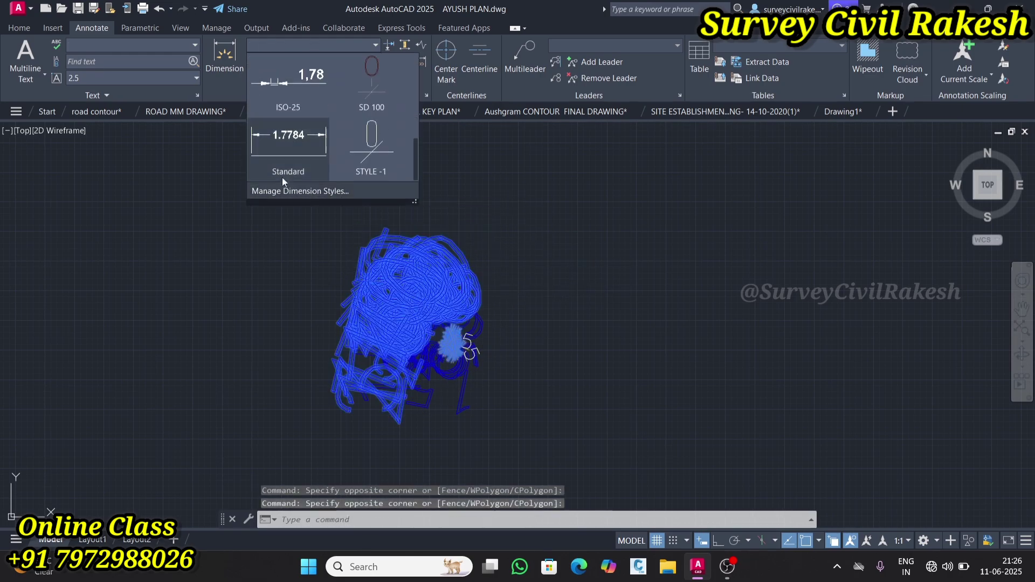
click(283, 174)
Apply the Standard dimension style to the oversized dimensions on the south side and in the remaining blue cluster to the west
click(491, 410)
click(311, 179)
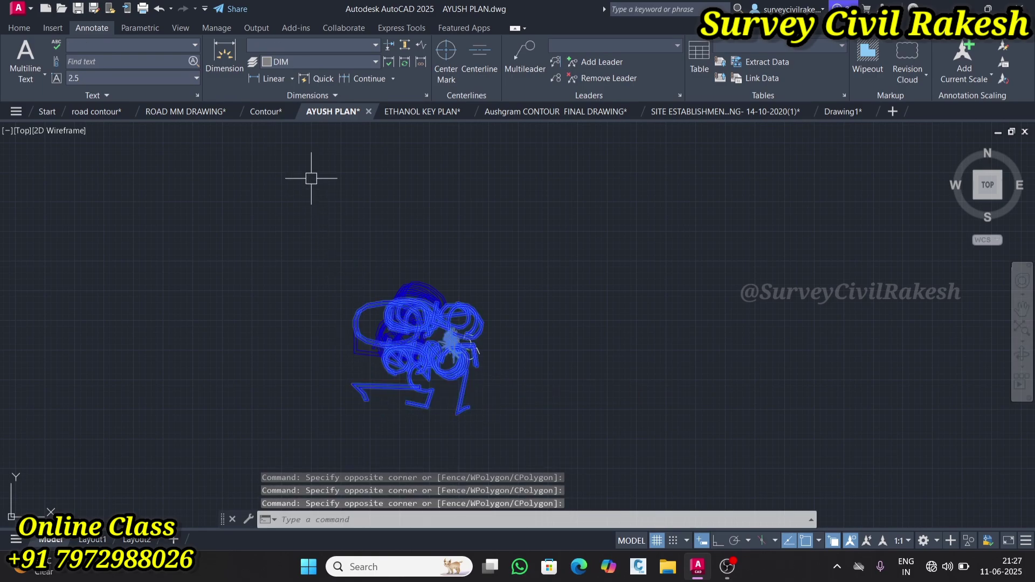
click(311, 46)
click(273, 158)
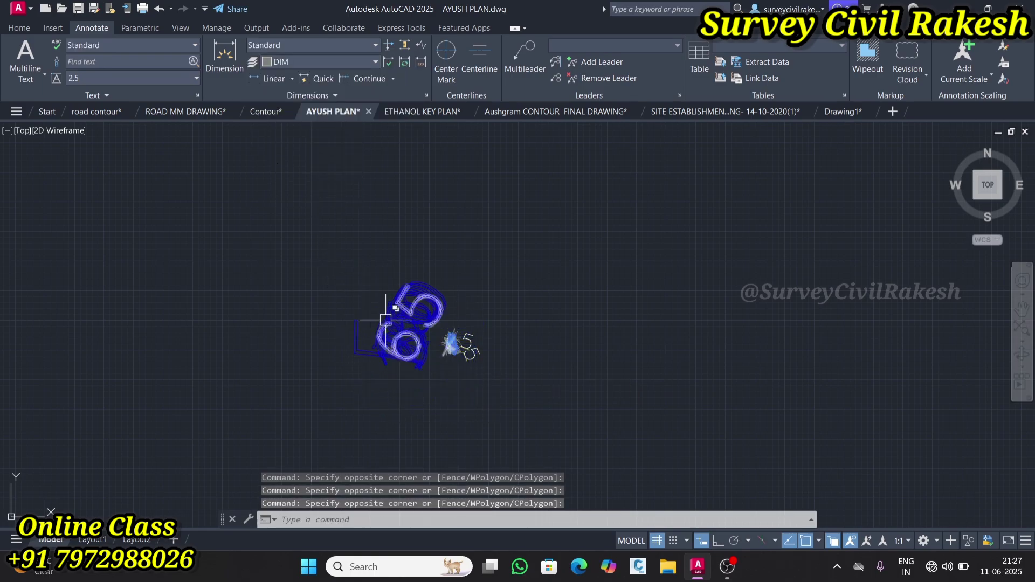
click(420, 411)
click(360, 271)
click(312, 44)
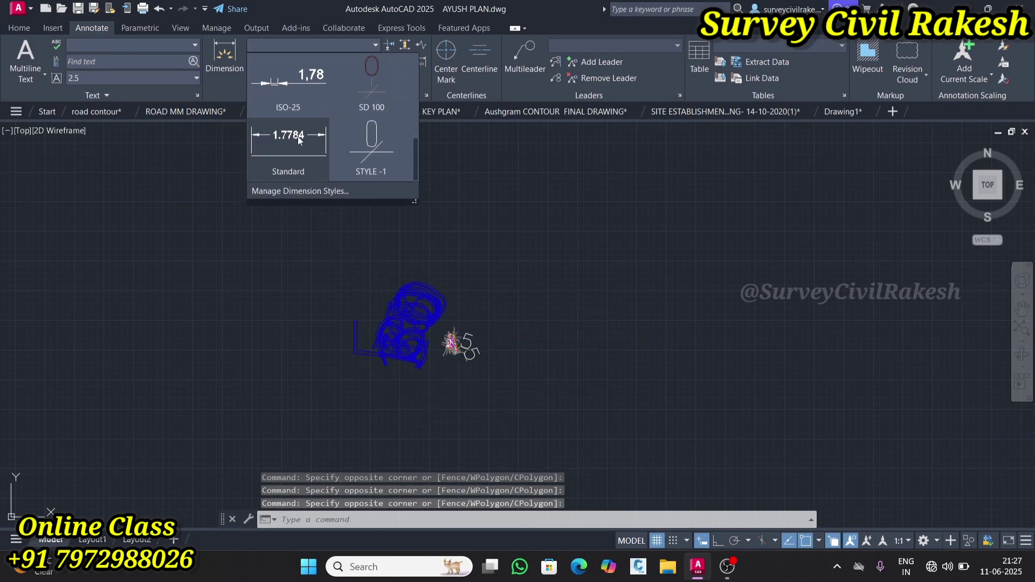
click(298, 136)
Apply the Standard dimension style to the dimensions with the large digits just east of the scaled layout
scroll(423, 336, up, 5)
scroll(423, 336, up, 2)
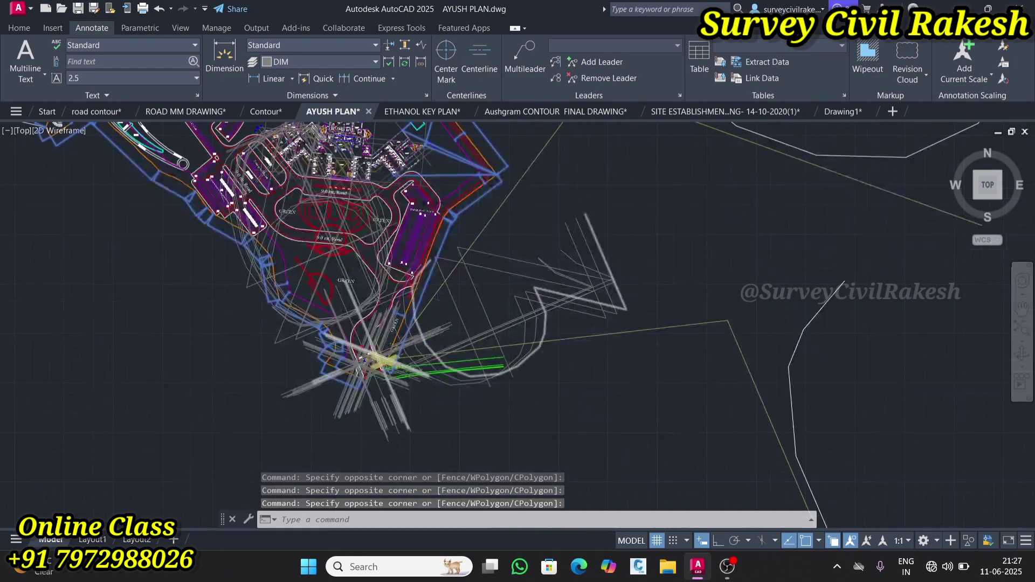
scroll(423, 336, down, 8)
click(612, 427)
click(462, 225)
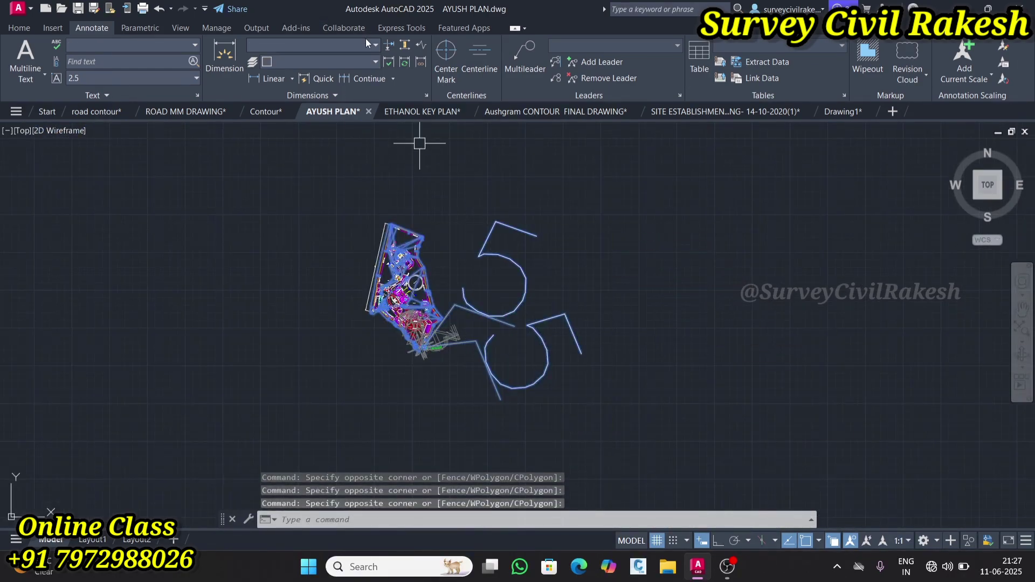
click(366, 43)
click(279, 159)
Apply the Standard dimension style to the grey oversized dimensions extending southeast of the site boundary
scroll(459, 336, up, 5)
click(459, 336)
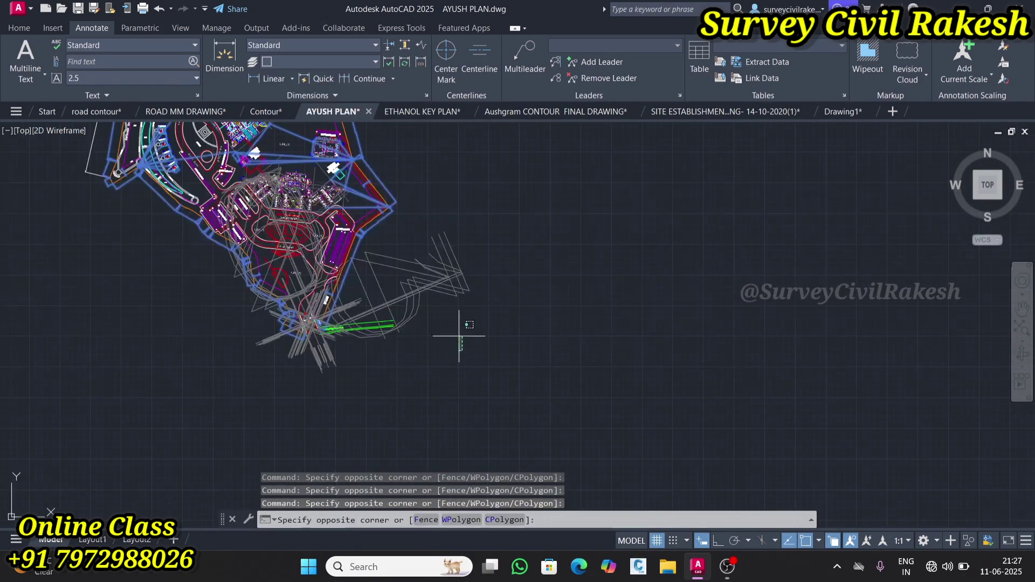
click(316, 48)
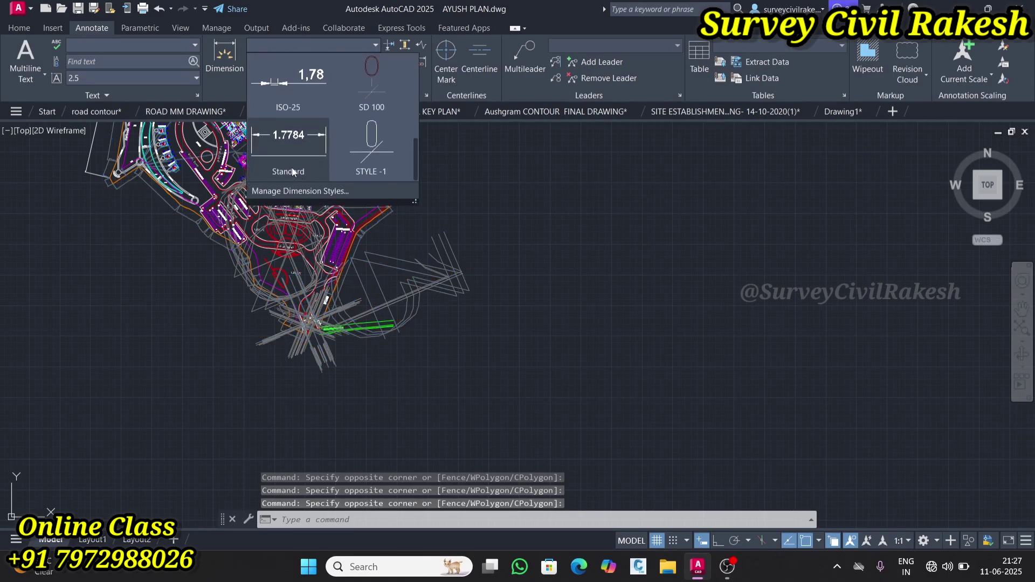
click(293, 168)
Apply the Standard dimension style to the remaining oversized dimensions around the GREEN area and entrance at the site's southern tip
scroll(289, 274, up, 6)
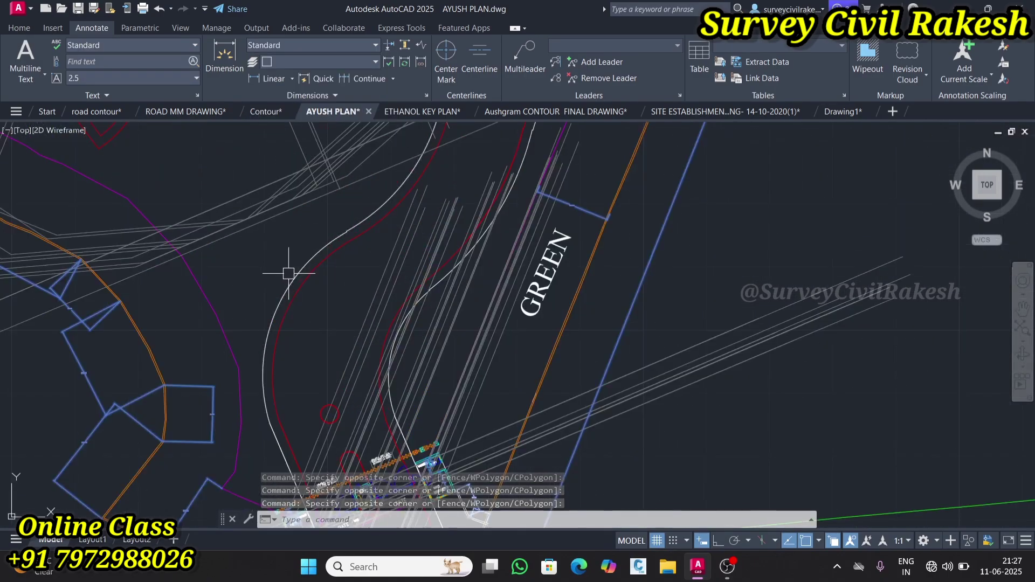
click(289, 274)
click(243, 178)
click(301, 47)
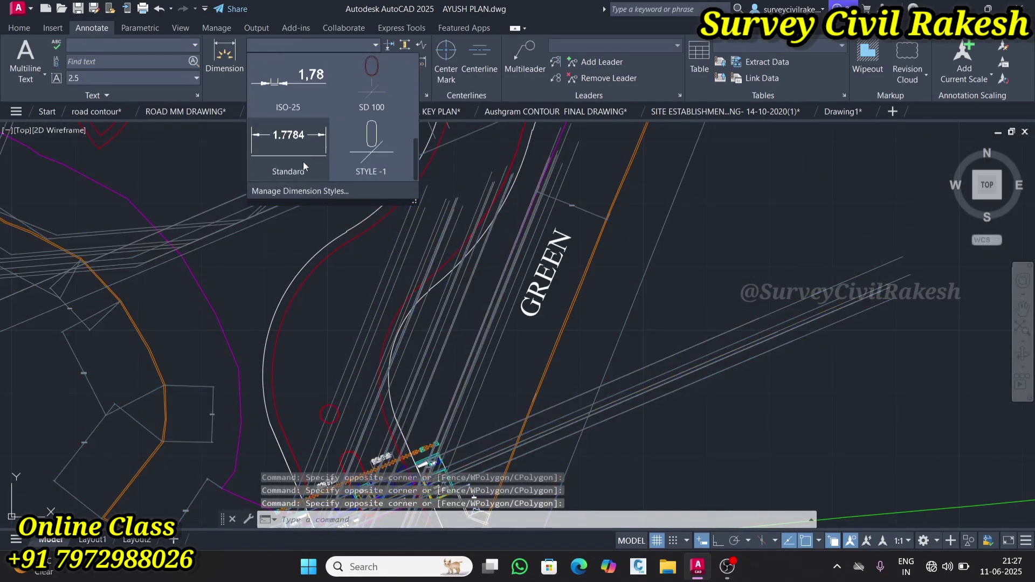
click(303, 164)
scroll(338, 260, down, 6)
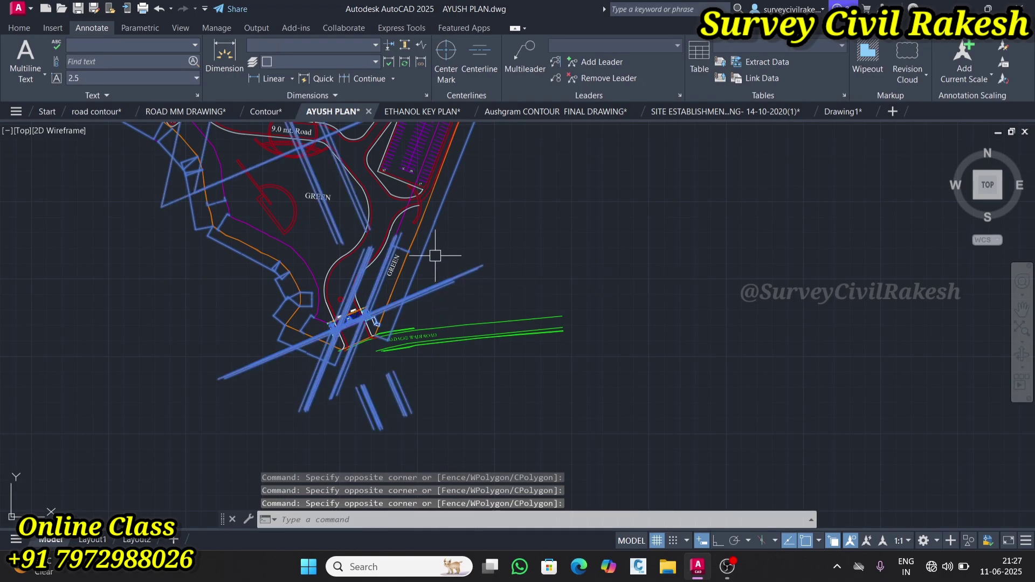
click(347, 49)
click(301, 151)
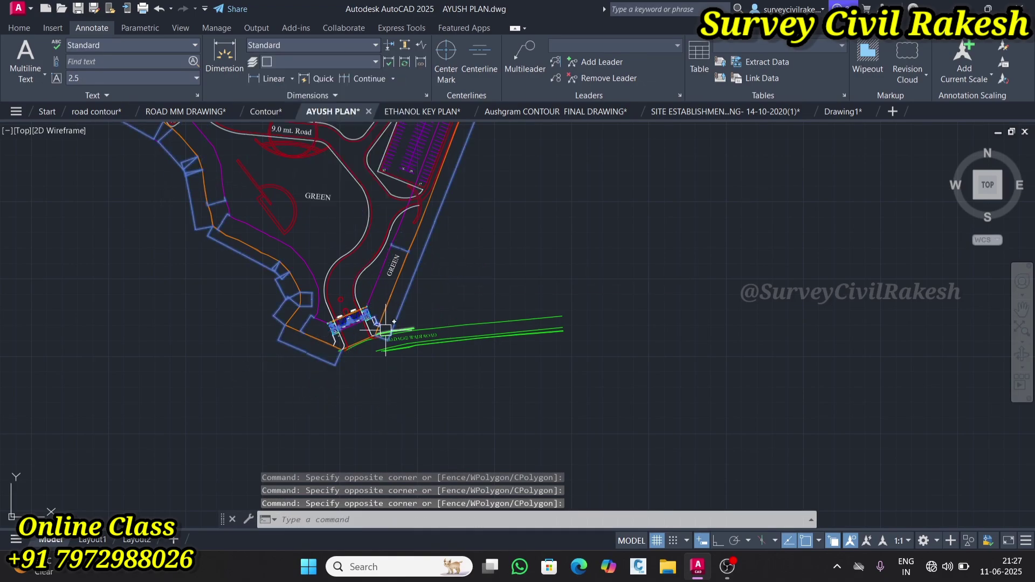
scroll(414, 265, down, 5)
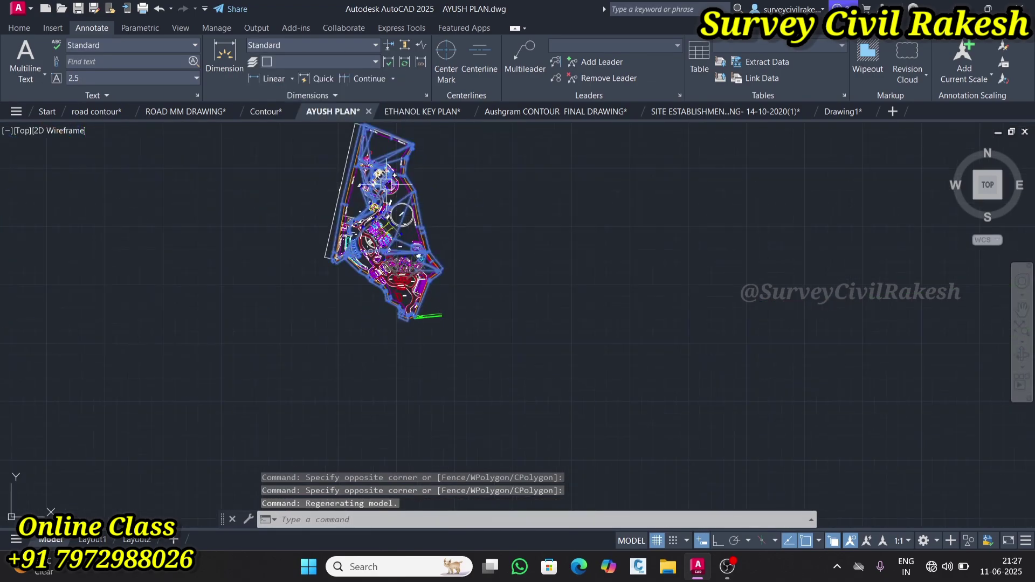
Examine the restyled dimensions on the scaled site layout and check their text size around the boundary and buildings
scroll(411, 261, up, 8)
scroll(423, 298, down, 5)
scroll(421, 382, up, 3)
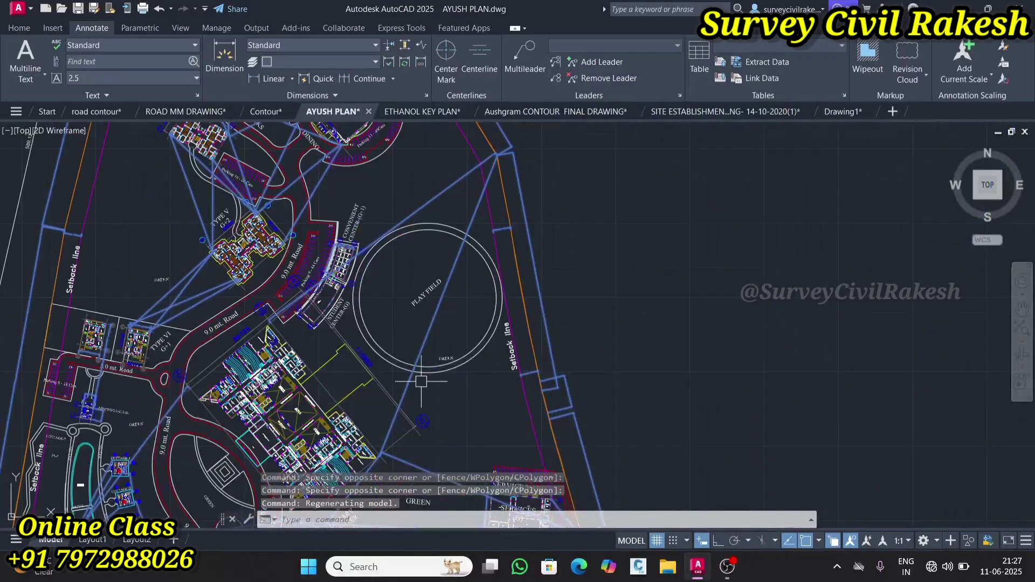
scroll(421, 381, down, 5)
scroll(427, 351, up, 10)
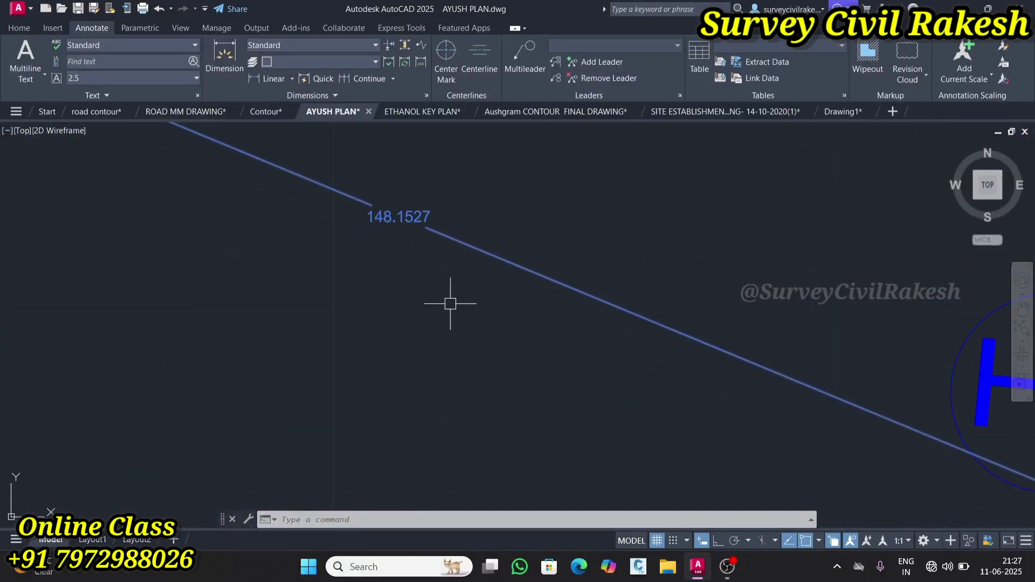
scroll(450, 303, down, 10)
key(Escape)
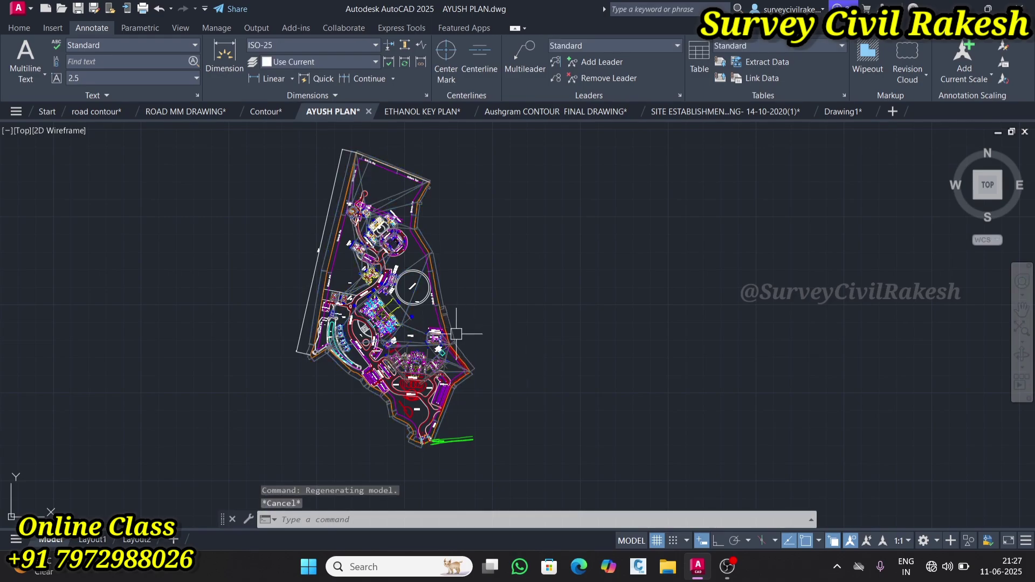
scroll(354, 238, up, 6)
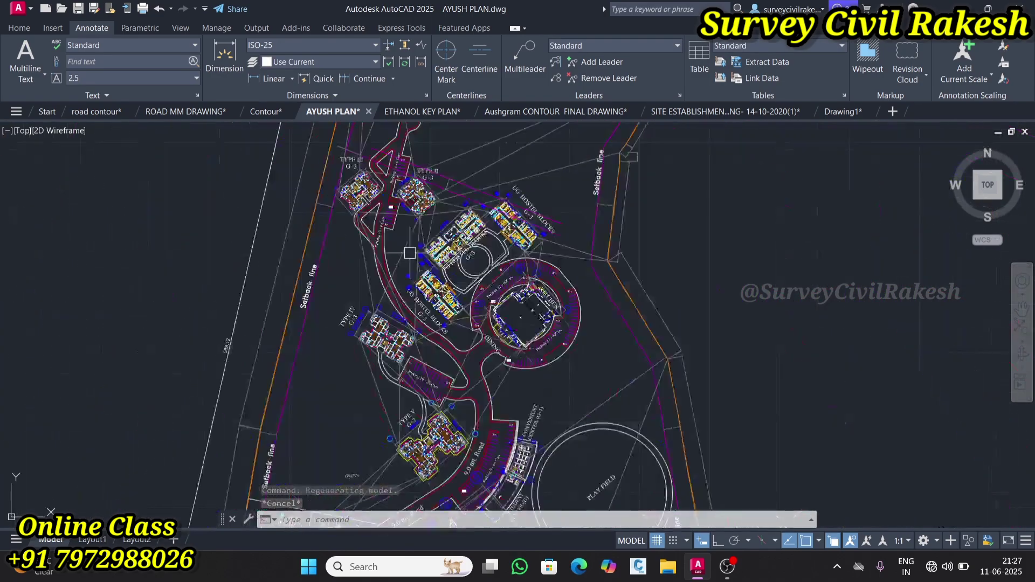
scroll(409, 253, down, 2)
scroll(418, 205, up, 2)
scroll(405, 215, down, 8)
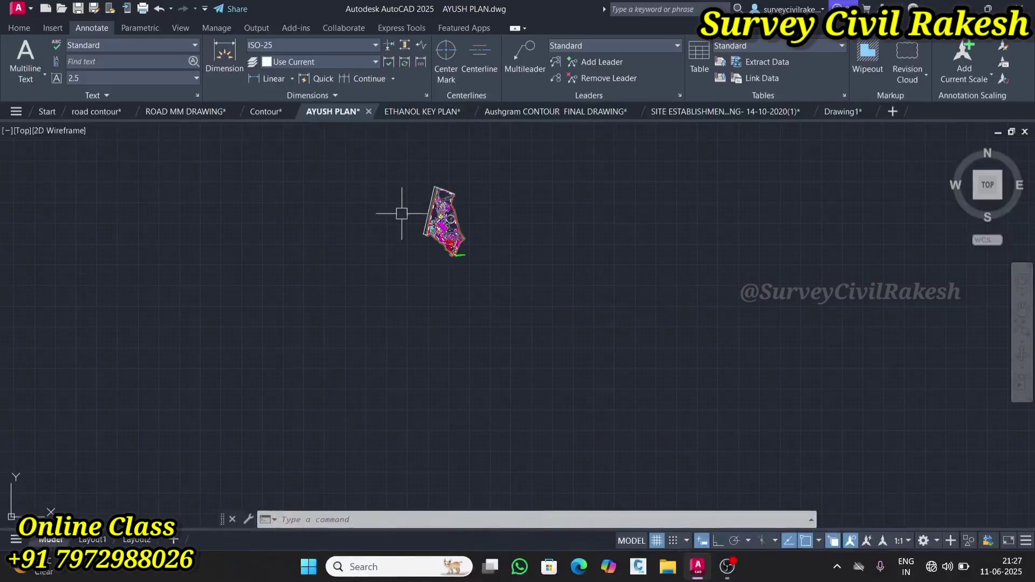
scroll(410, 211, down, 4)
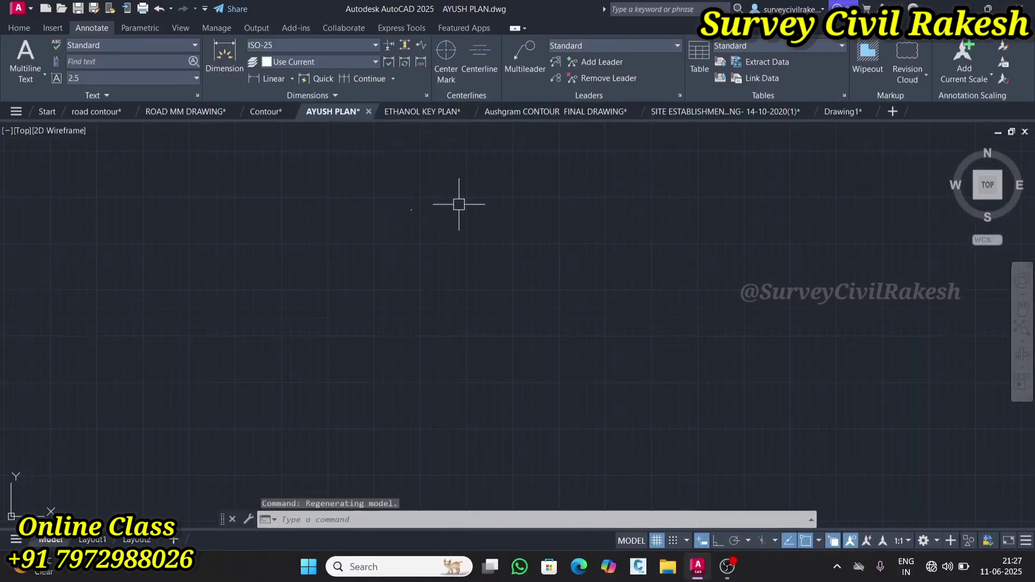
scroll(459, 205, up, 3)
click(171, 247)
click(286, 356)
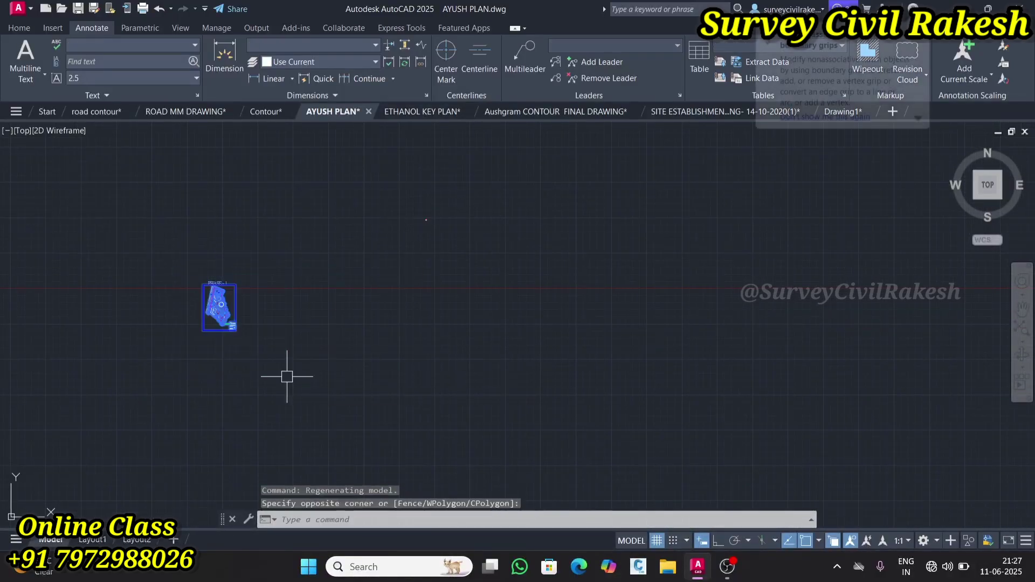
text(cu)
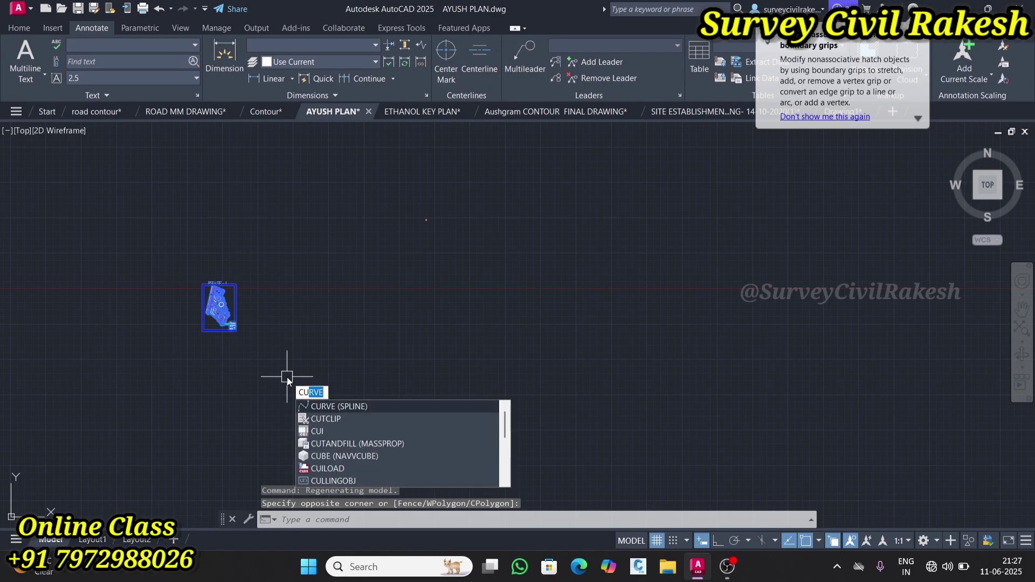
text(o)
key(Return)
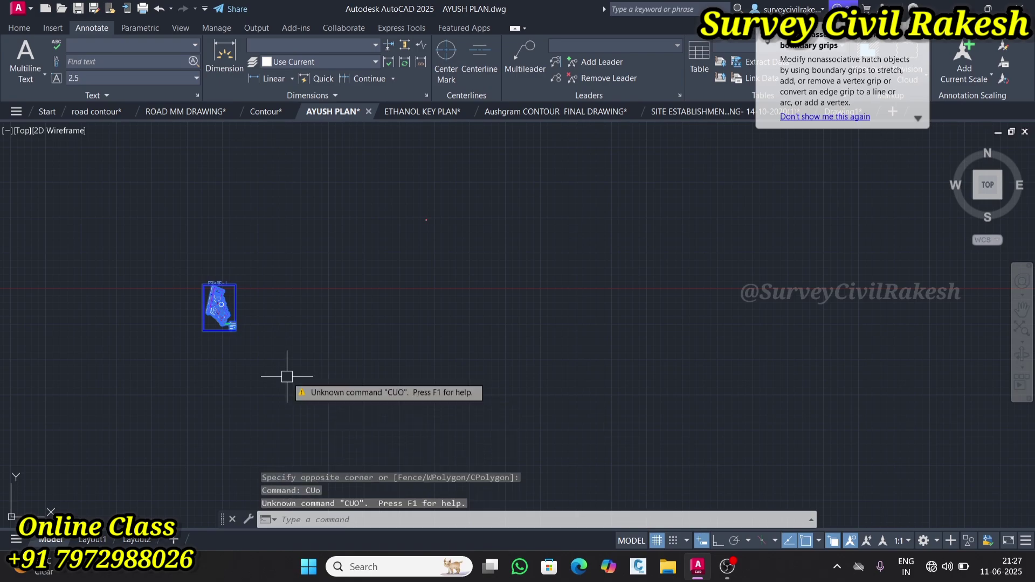
Copy the entire original PHASE-1 site plan with its frame to the empty area northeast of it
click(287, 376)
click(149, 243)
text(co)
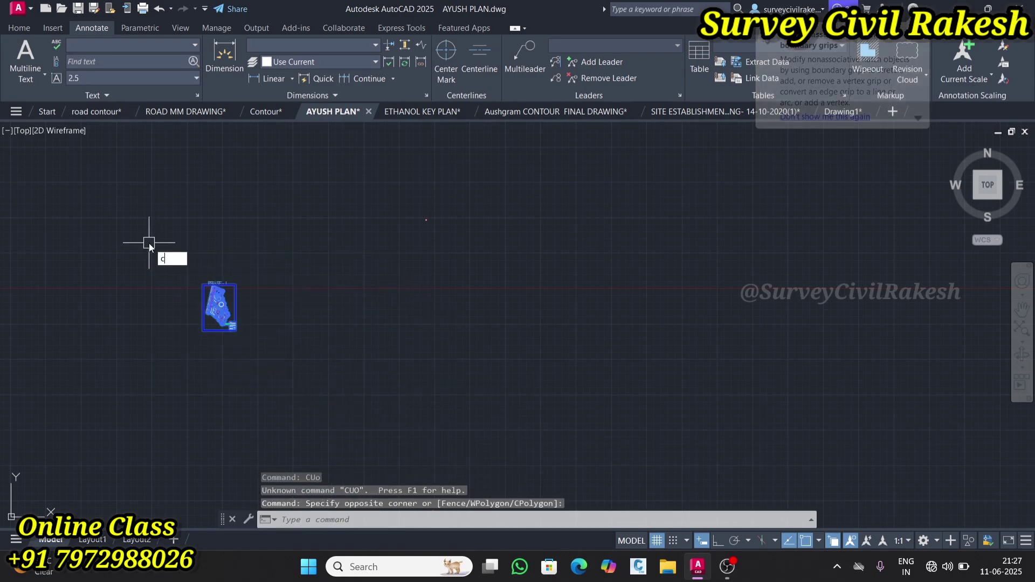
key(Return)
click(192, 310)
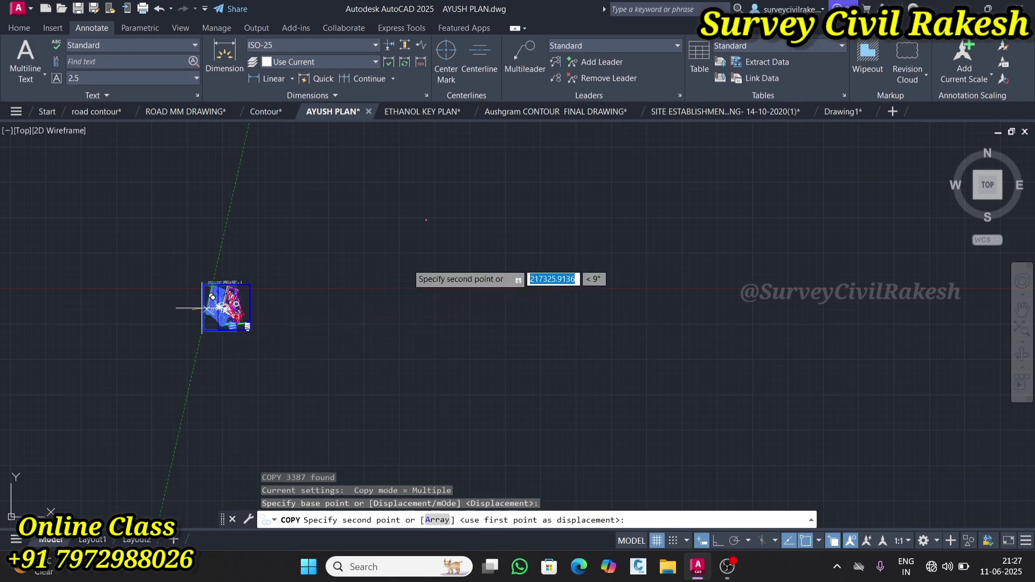
key(Escape)
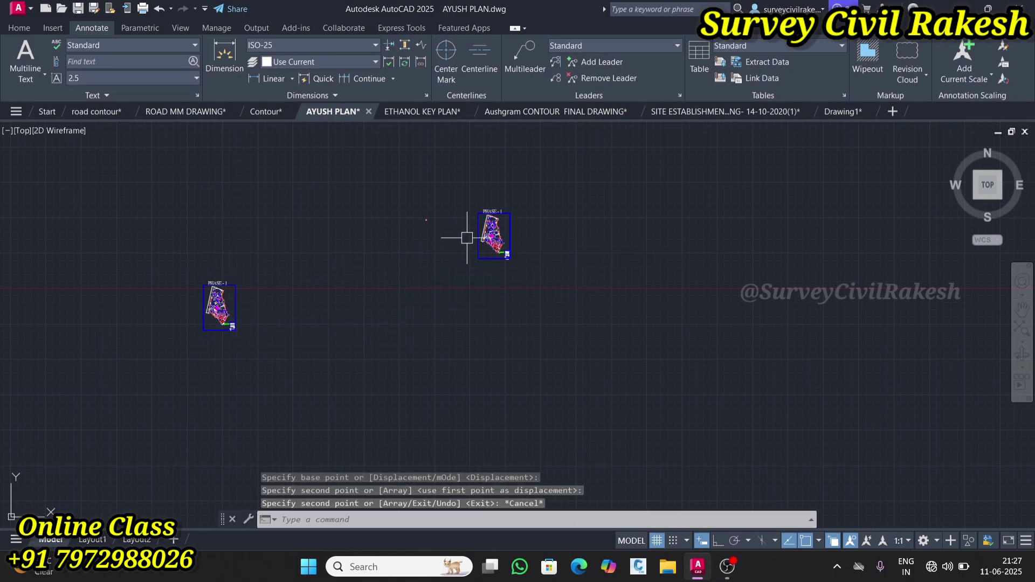
Select the whole new copy of the PHASE-1 site plan, including its frame and title
click(462, 180)
click(546, 277)
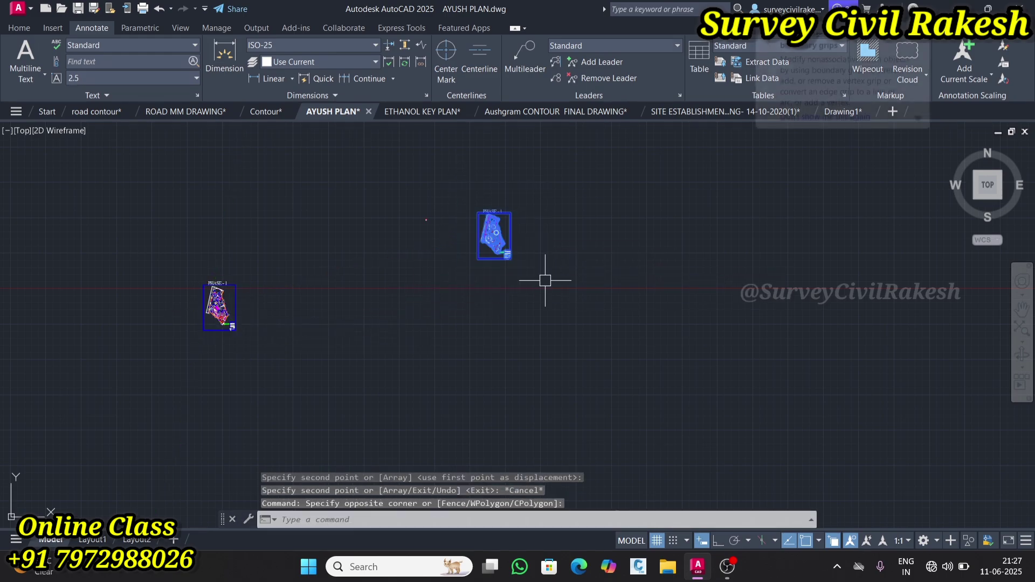
Define the selected framed Phase-1 plan as one block, converting its objects and allowing exploding
text(block)
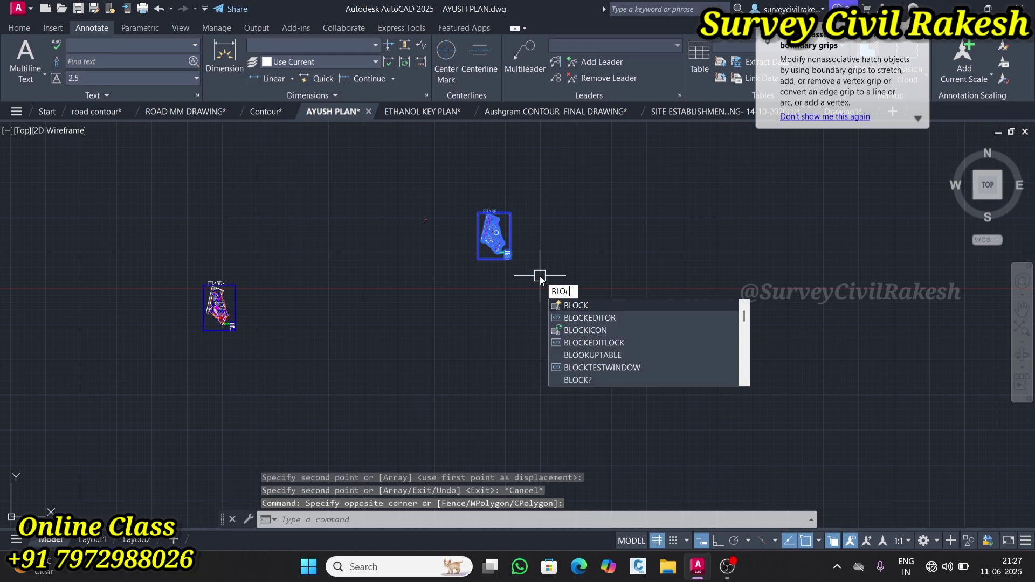
key(Return)
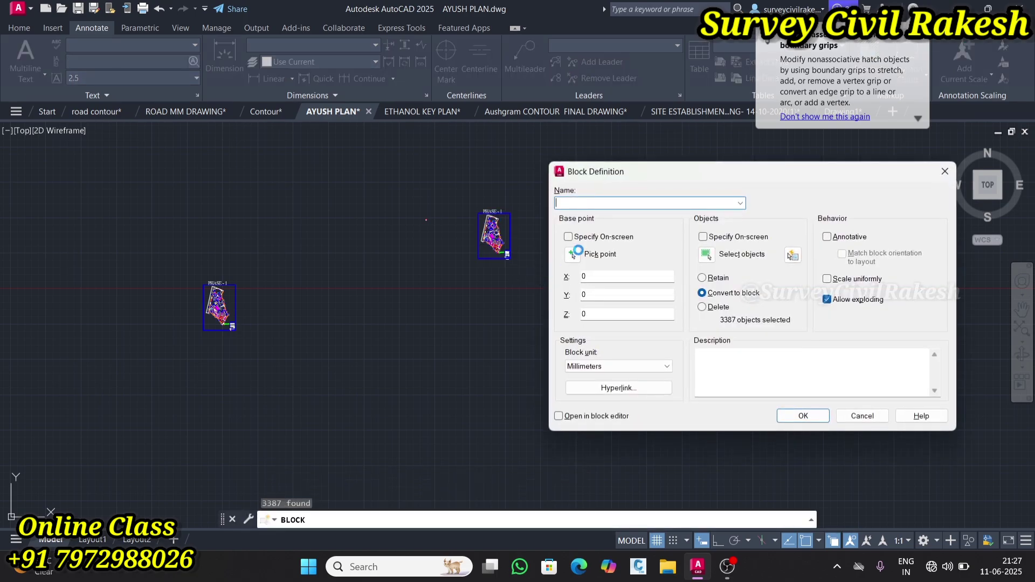
text(j.n.)
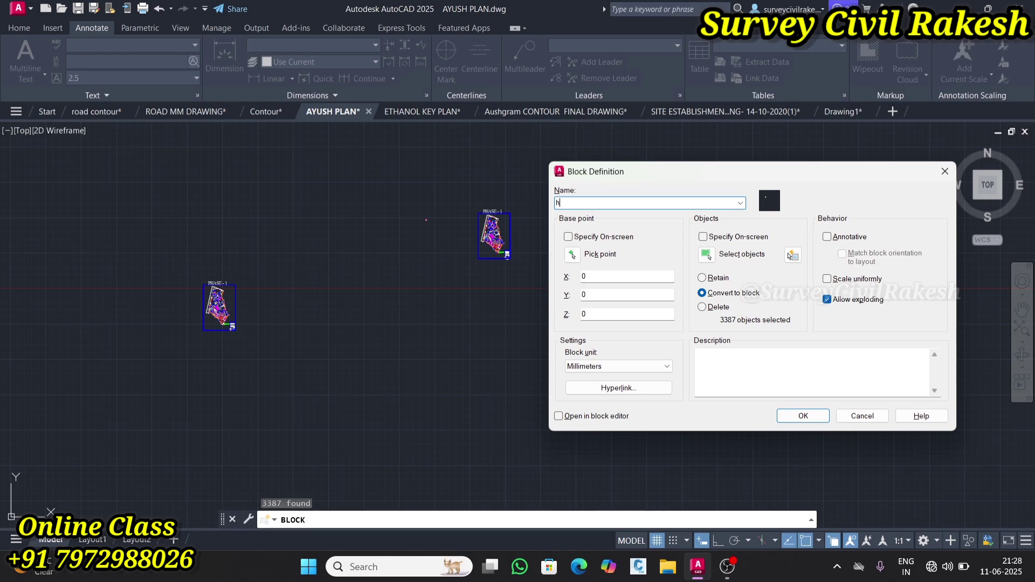
click(815, 418)
Scale the framed Phase-1 plan block by a factor of 0.001 from a base point beside the plan outline
scroll(474, 204, up, 5)
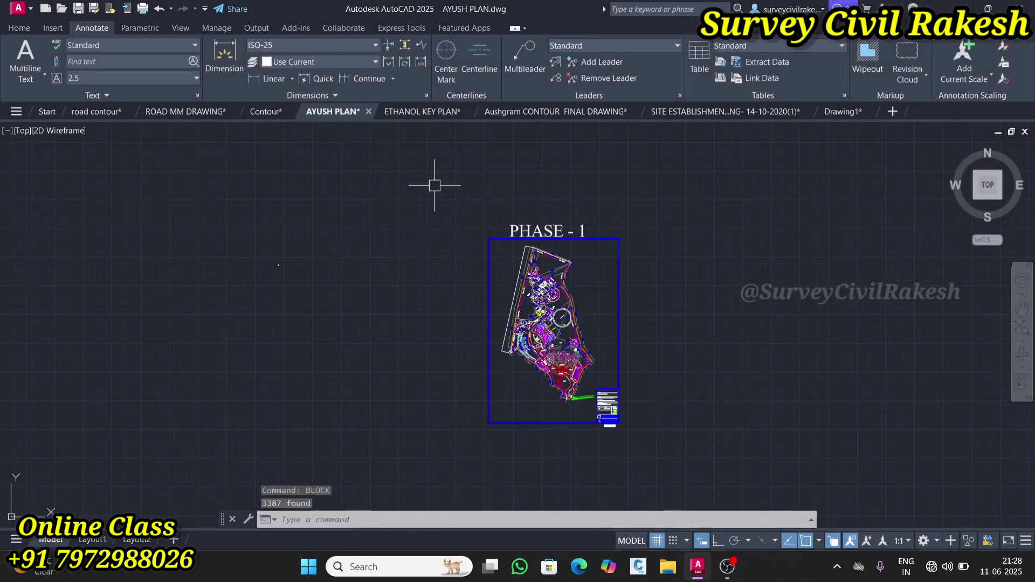
click(530, 276)
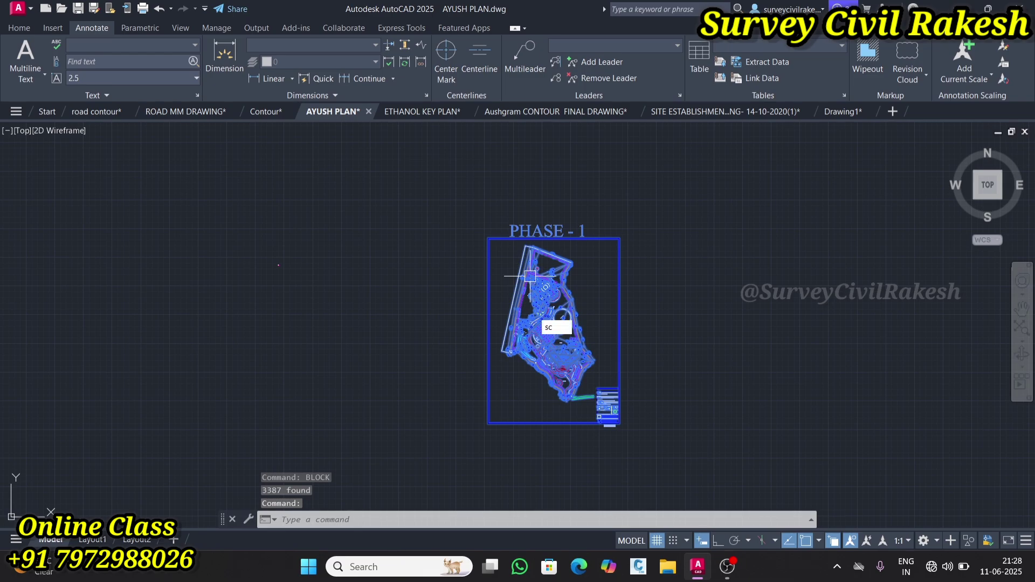
key(Return)
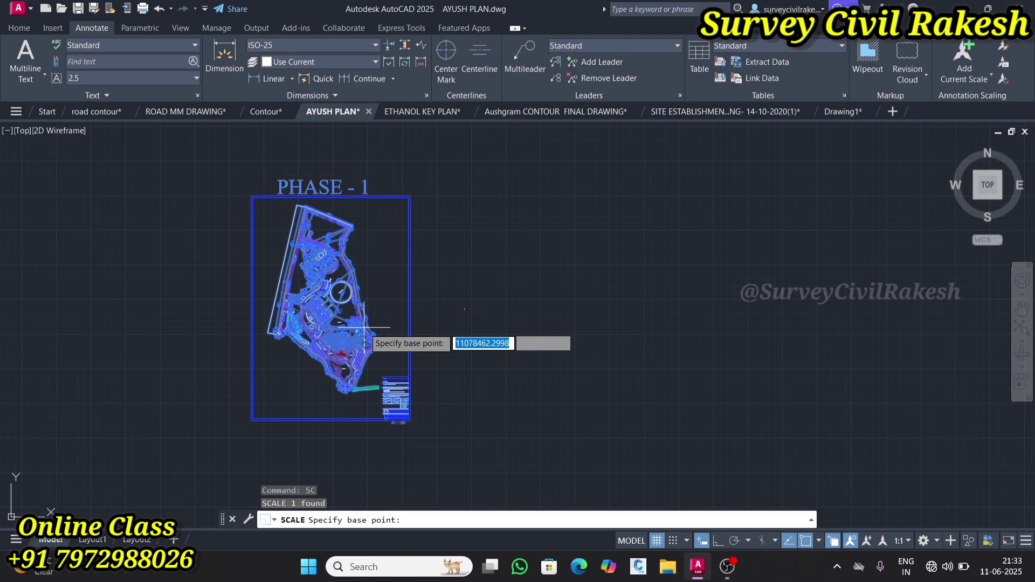
click(373, 306)
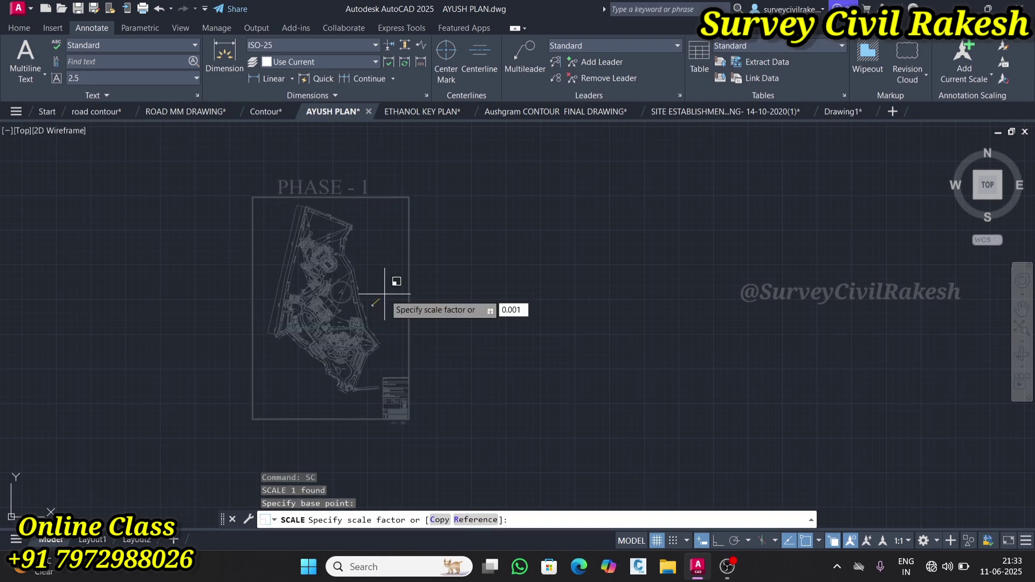
key(Return)
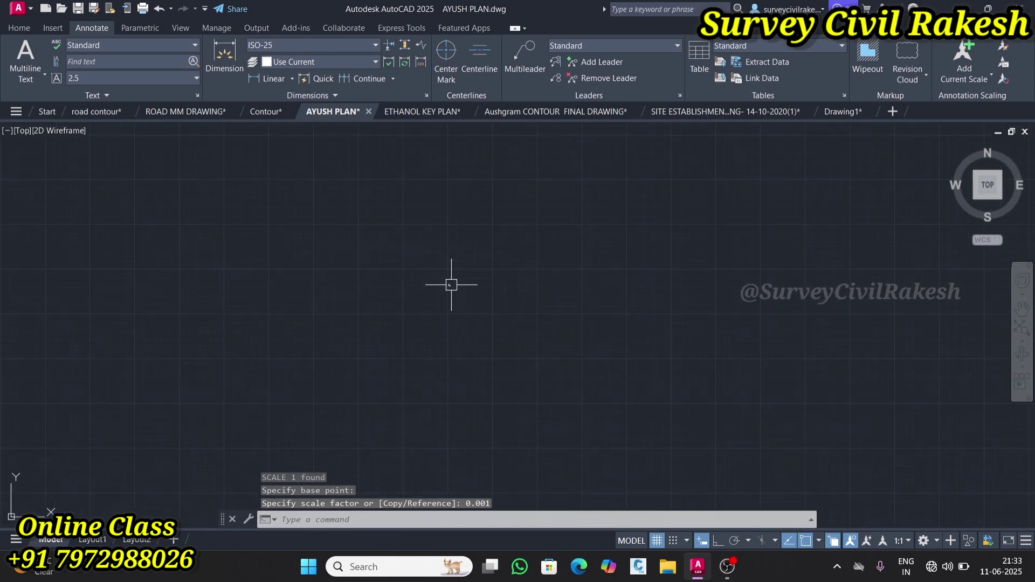
Move the distant unframed plan copy far to the west, closer to the framed Phase-1 plan
click(433, 261)
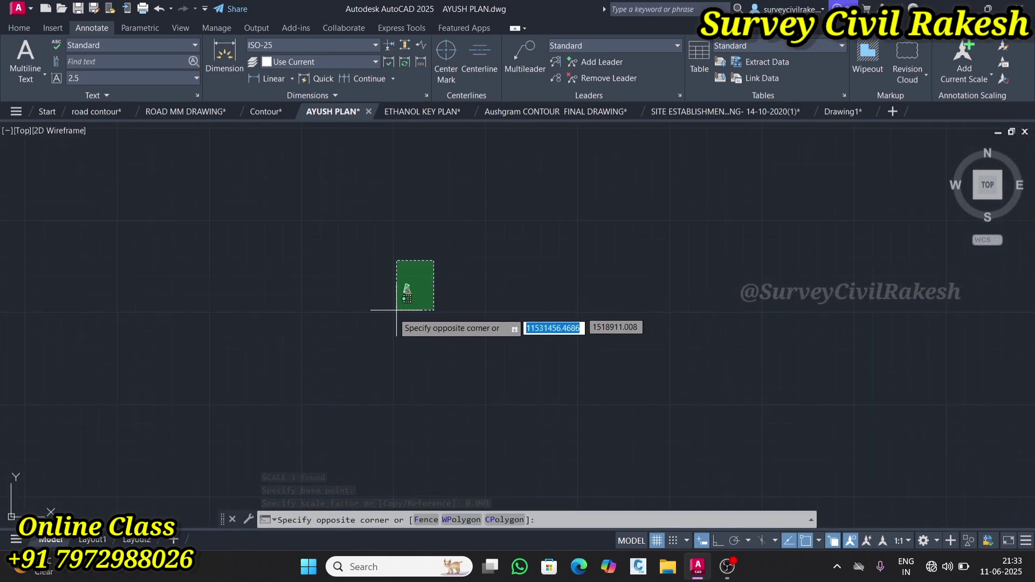
click(393, 312)
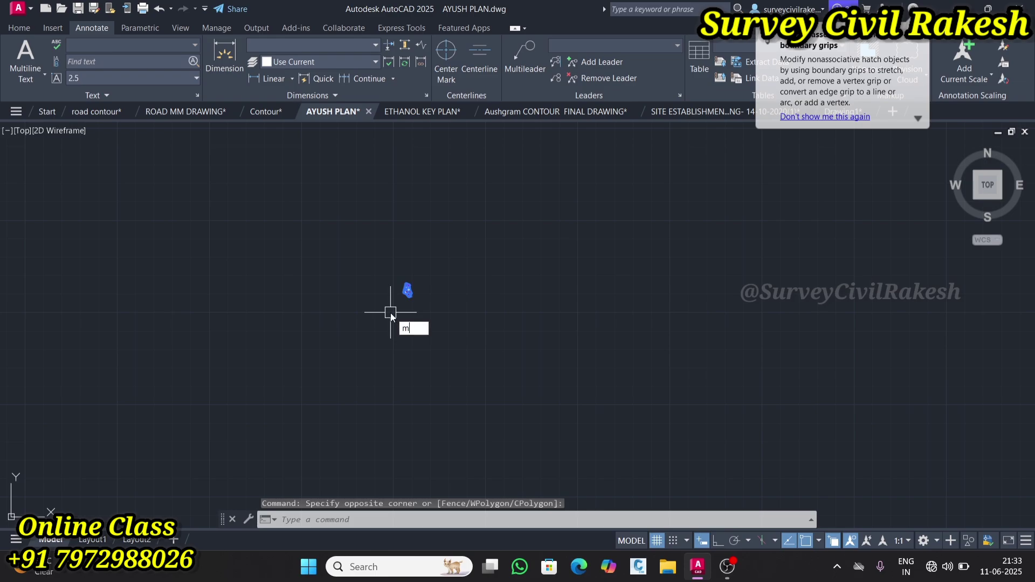
text(M)
key(Return)
scroll(391, 312, up, 4)
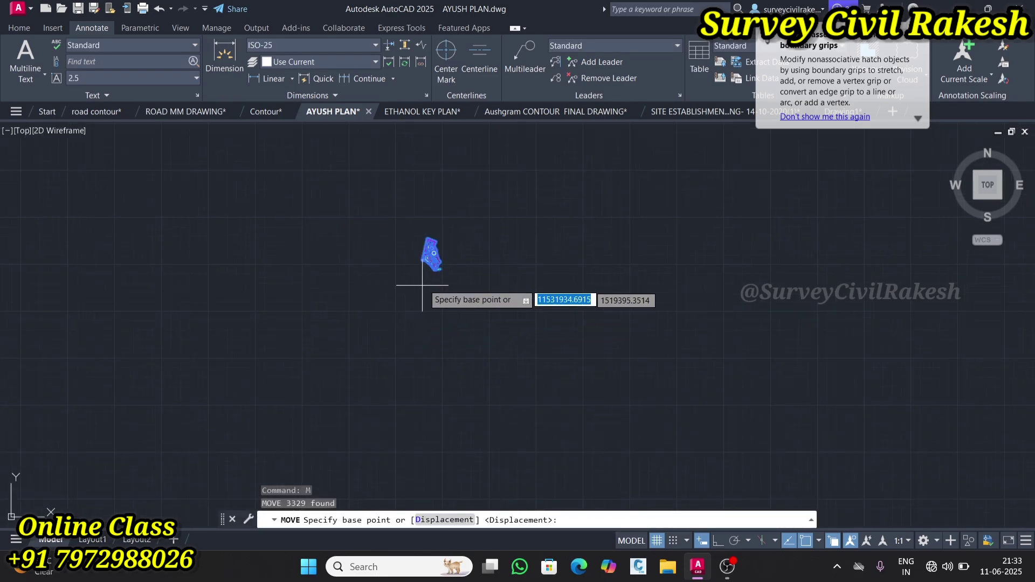
click(423, 285)
scroll(499, 316, down, 10)
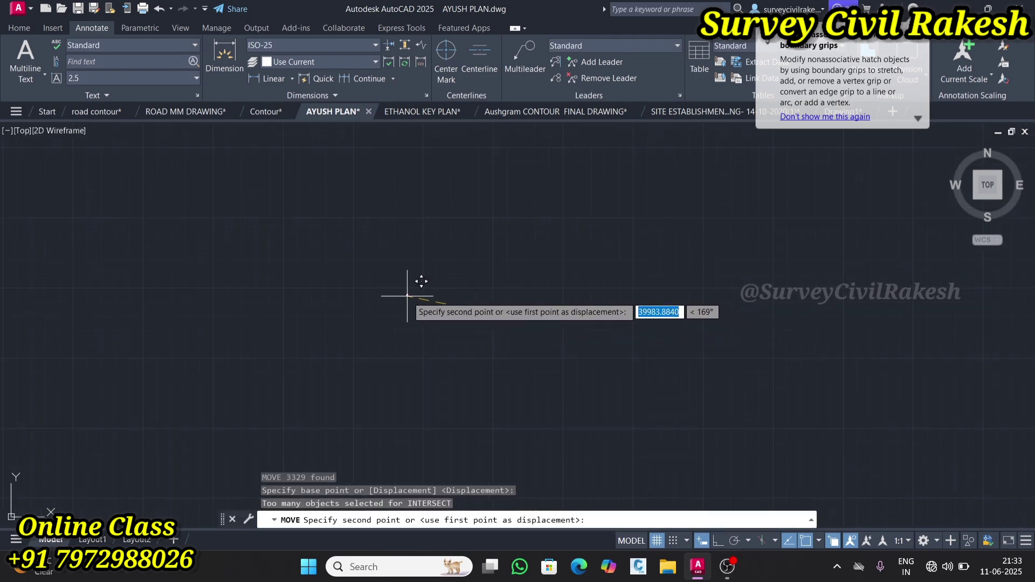
click(74, 297)
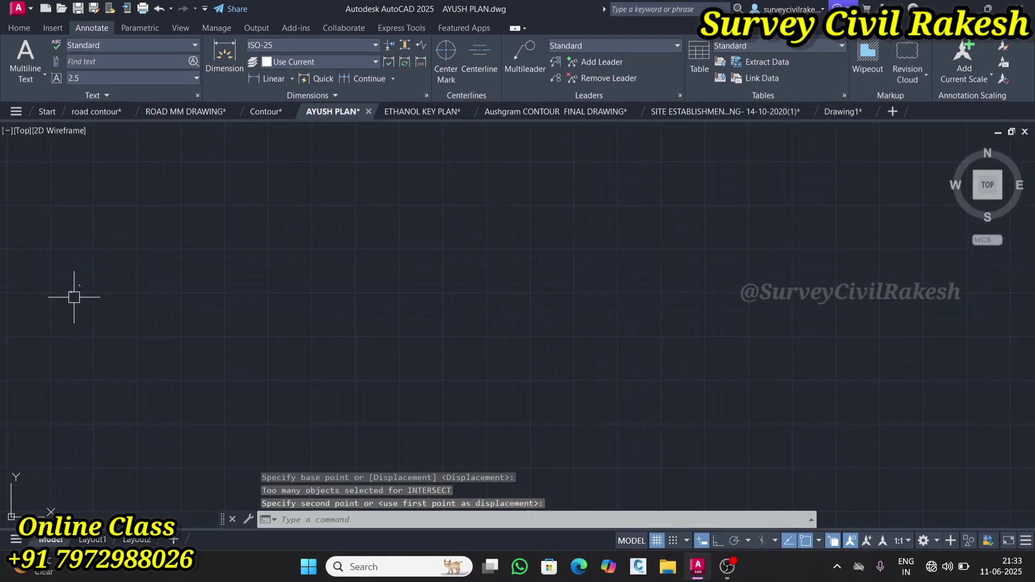
Examine the boundary dimension values on the unframed plan copy and on the framed Phase-1 plan to compare their units
scroll(216, 258, up, 12)
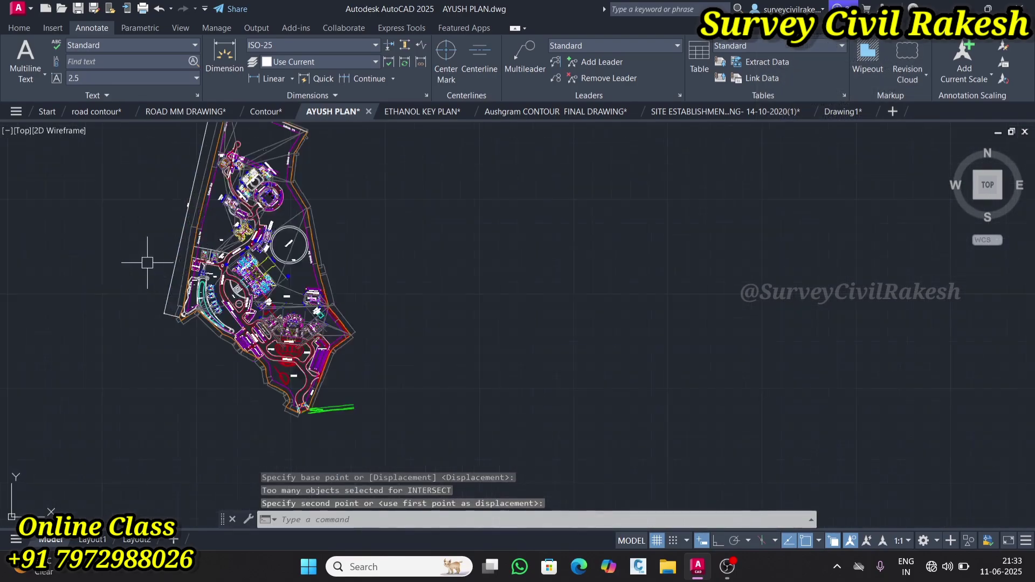
scroll(307, 285, down, 4)
scroll(306, 285, up, 8)
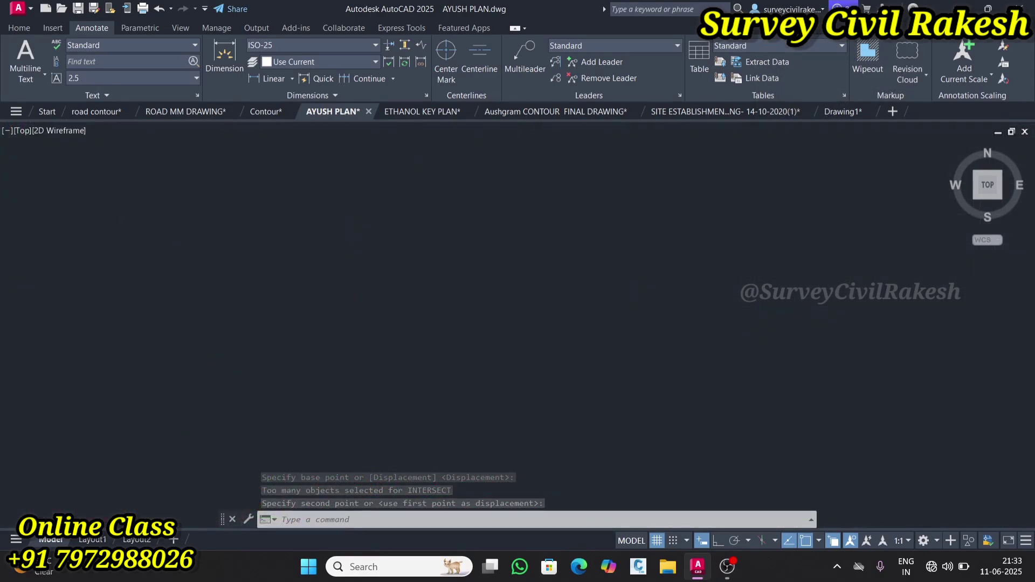
scroll(273, 410, up, 5)
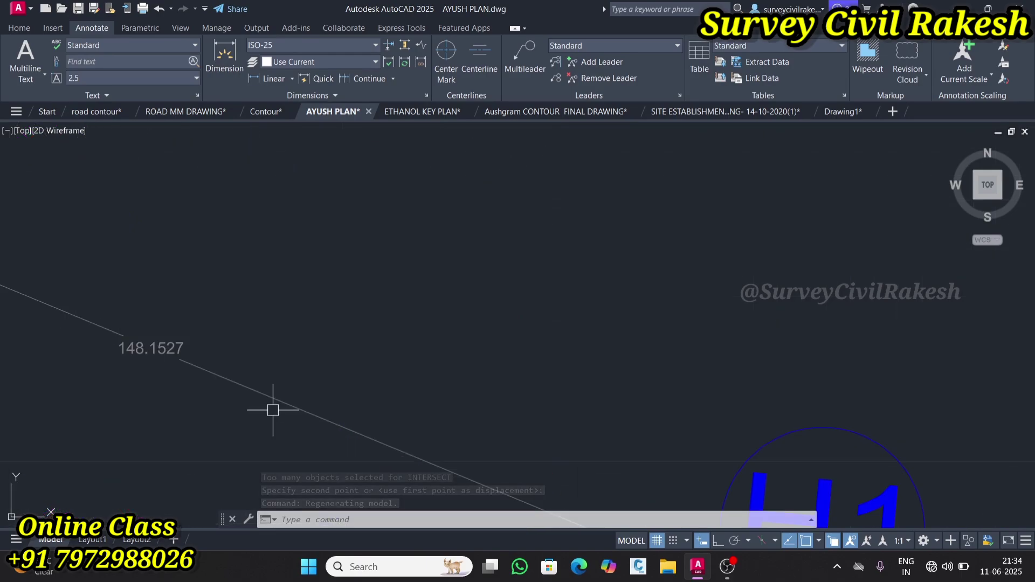
scroll(273, 410, down, 10)
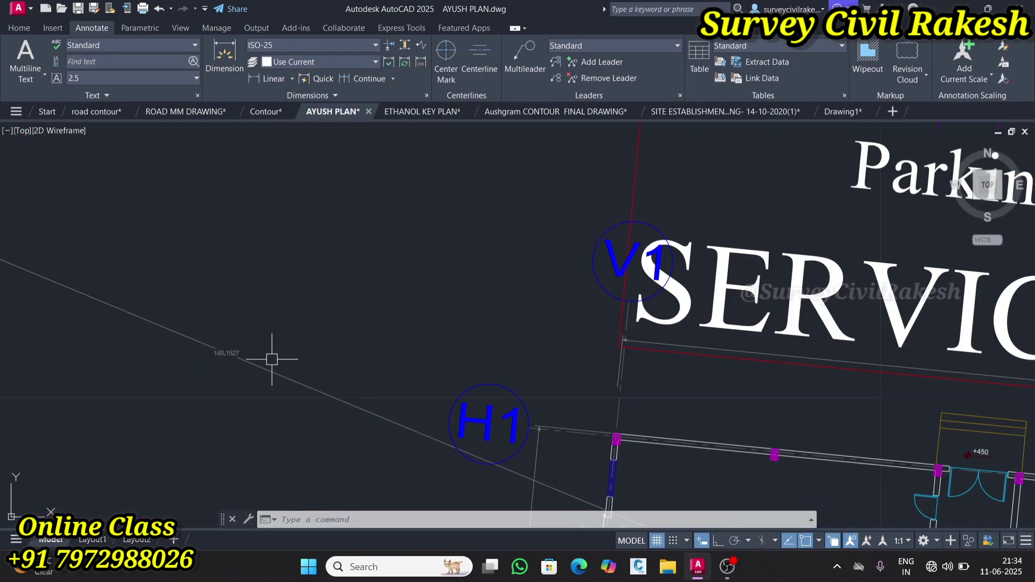
scroll(351, 319, down, 4)
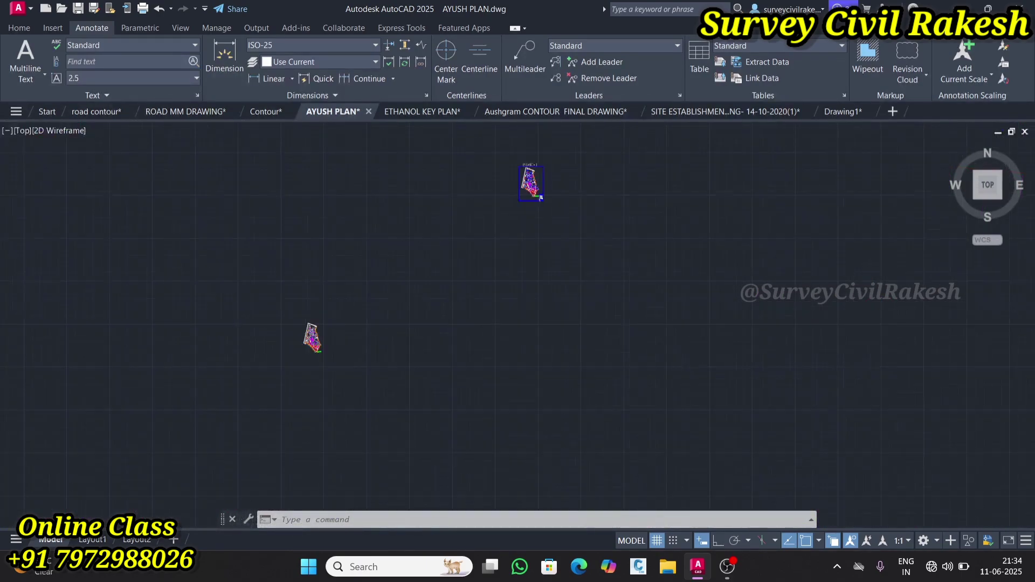
scroll(463, 234, up, 10)
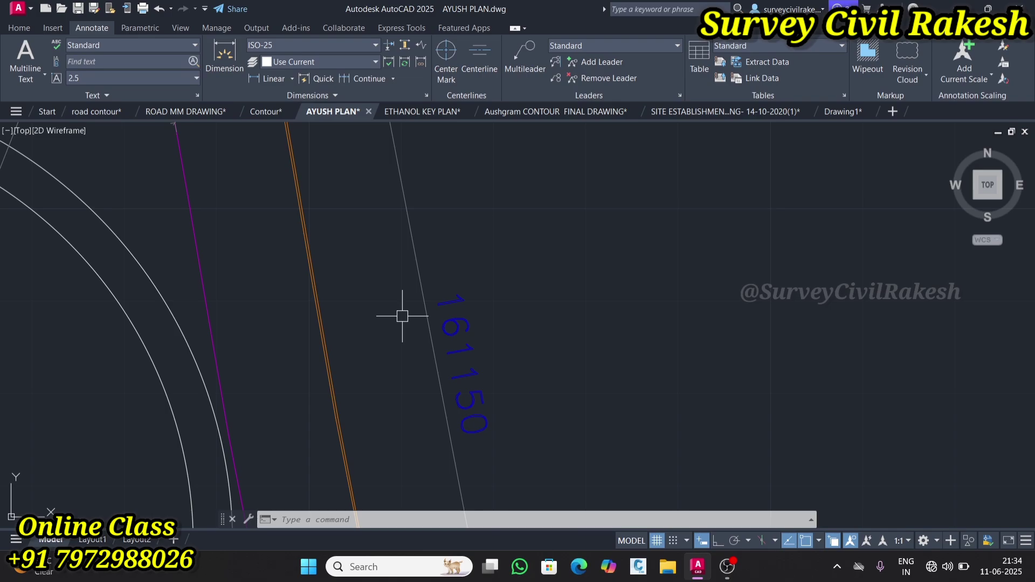
scroll(457, 338, down, 10)
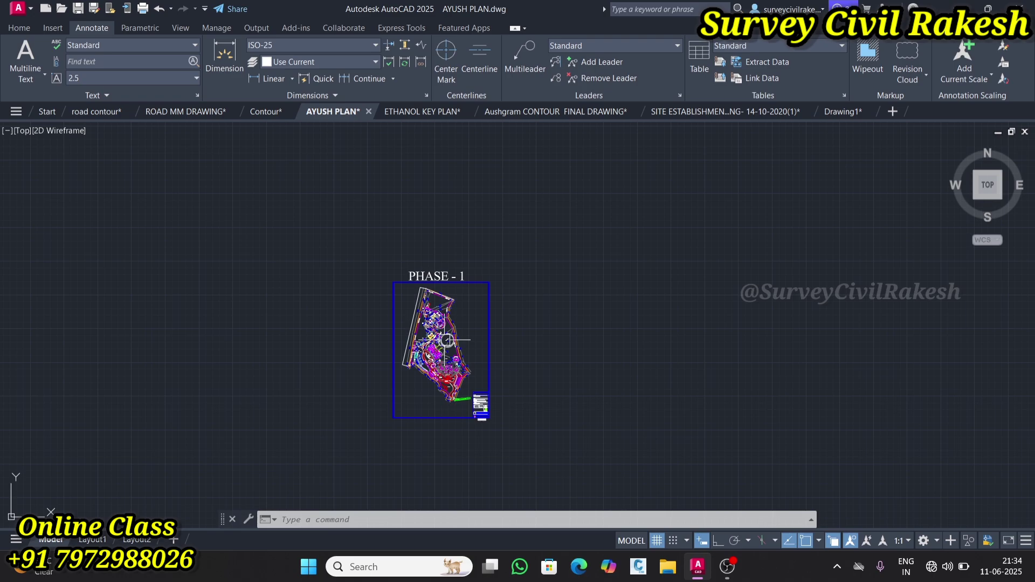
Try to explode the framed Phase-1 plan block, and undo the explode
scroll(446, 340, up, 2)
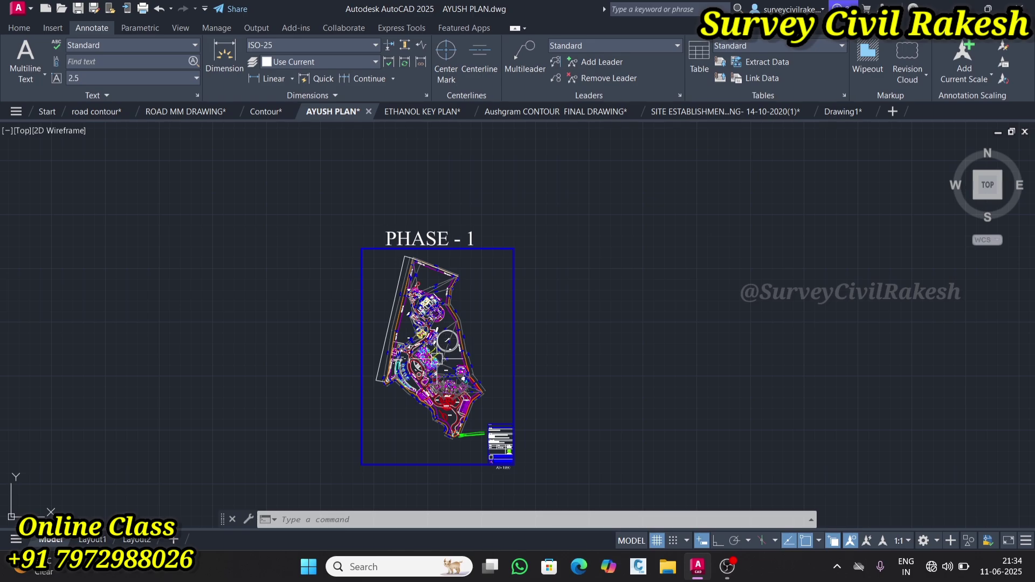
key(ctrl+a)
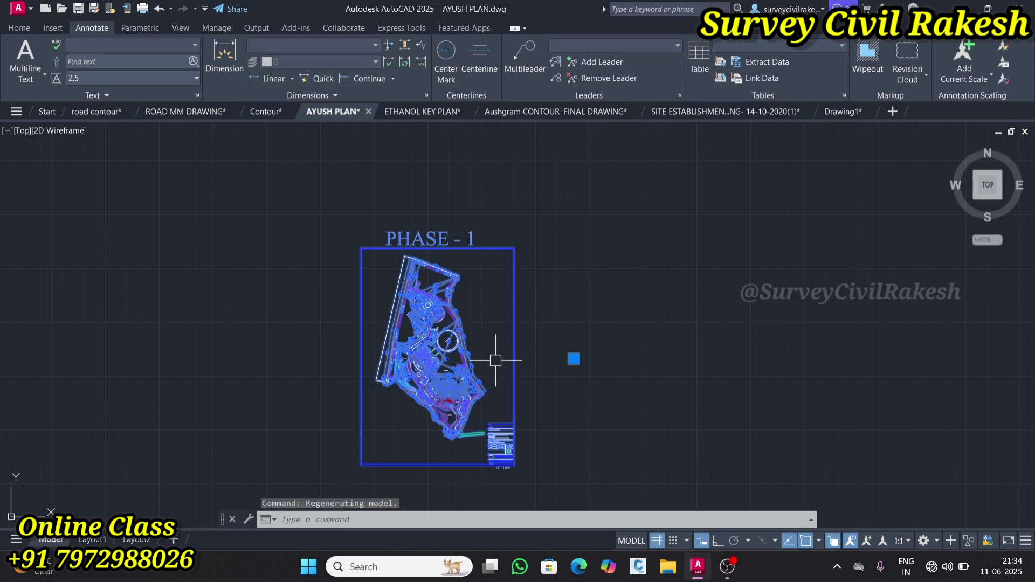
text(x)
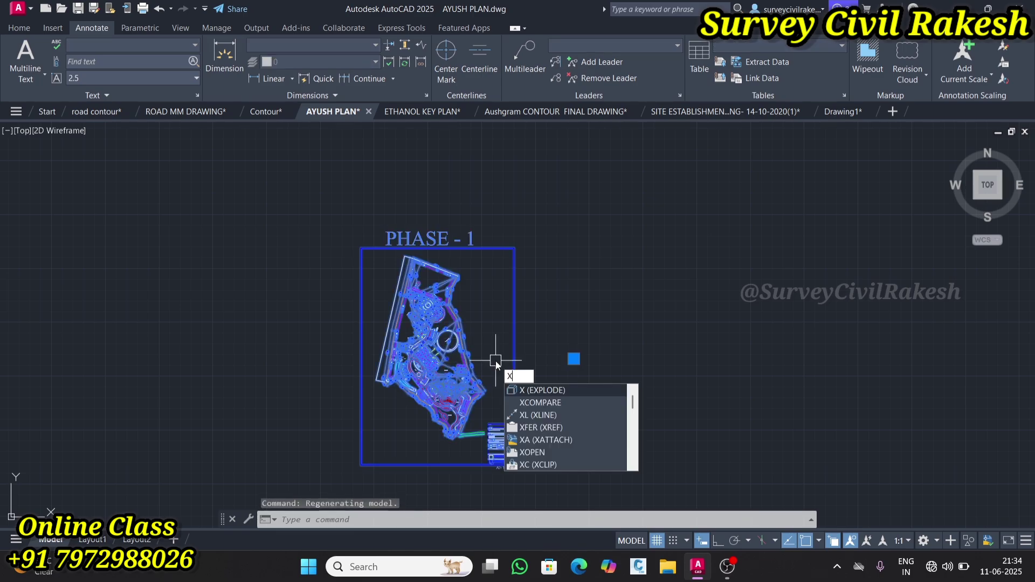
key(Return)
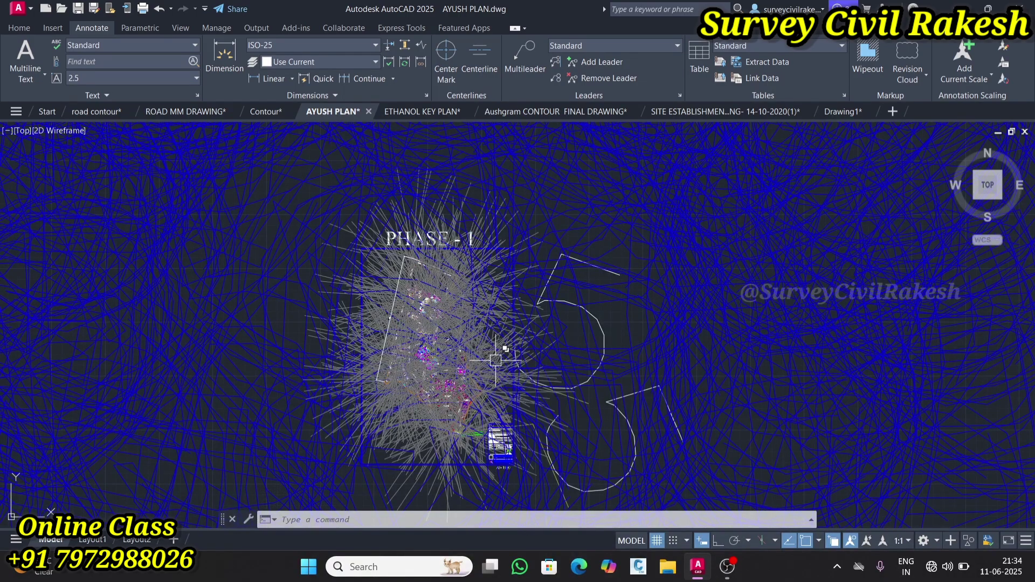
scroll(495, 361, down, 5)
scroll(492, 358, up, 10)
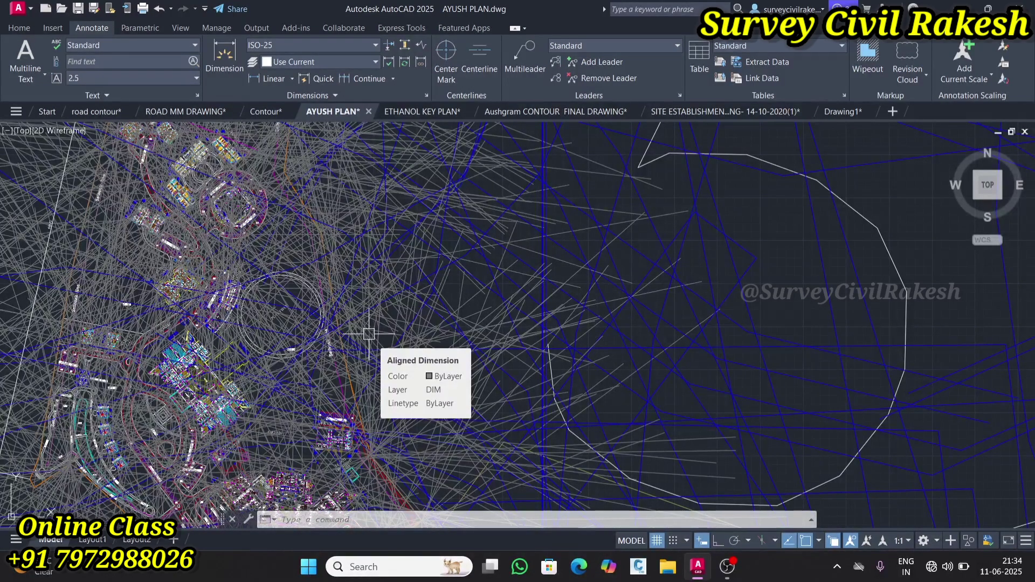
text(u)
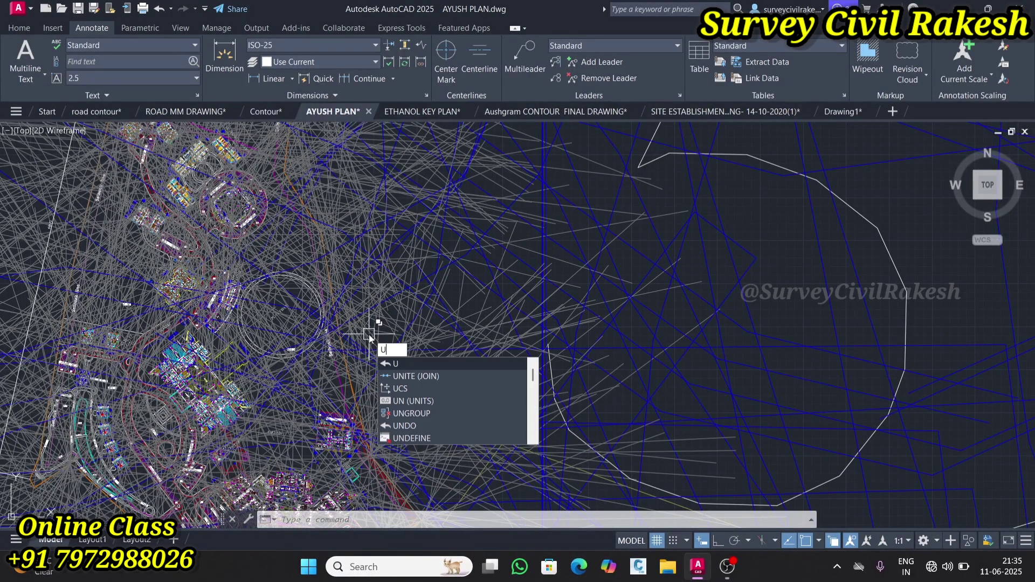
key(Return)
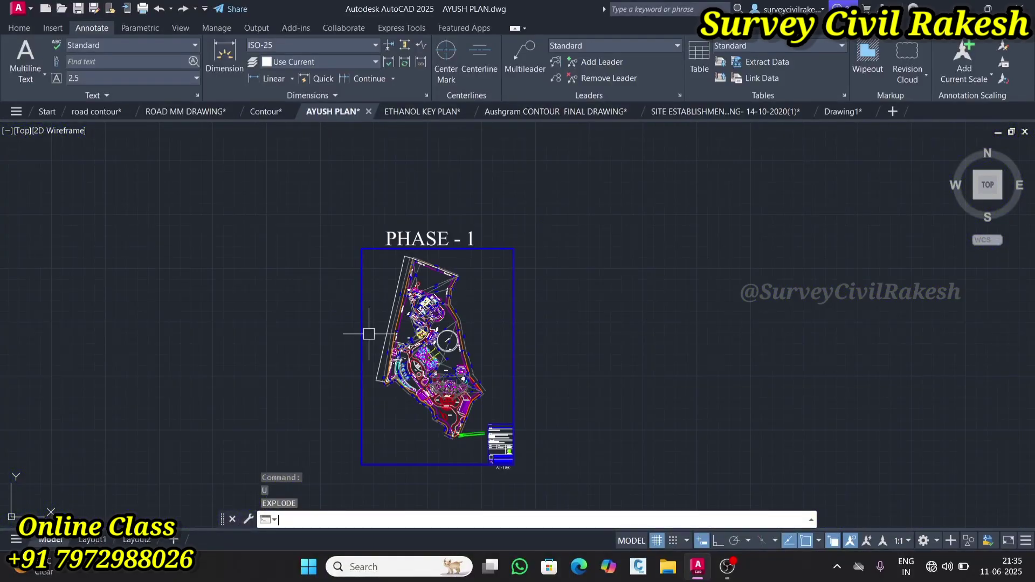
Compare the framed Phase-1 plan with the unframed plan copy lying to its southwest
scroll(369, 334, down, 4)
scroll(485, 337, down, 5)
scroll(333, 427, up, 5)
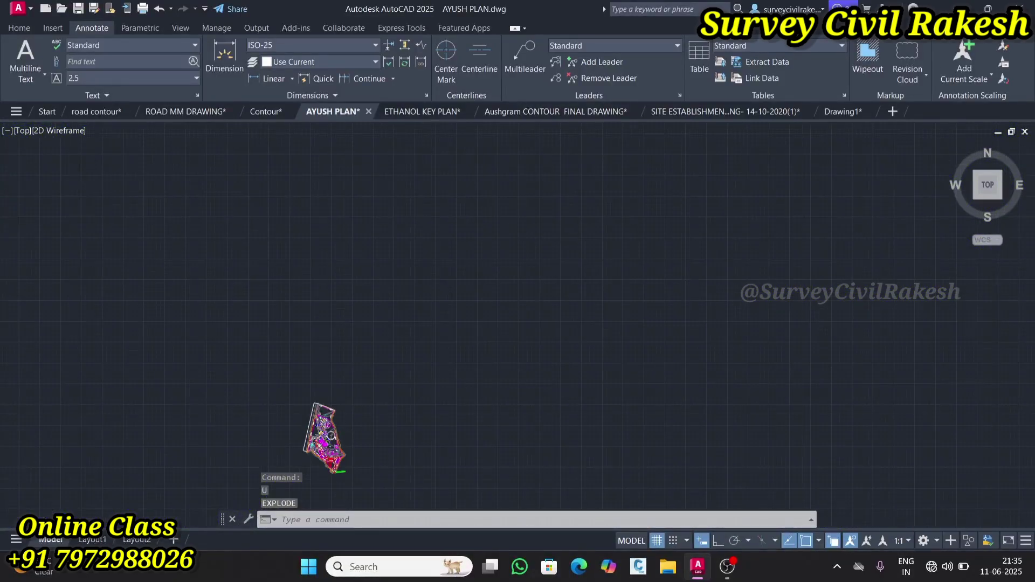
scroll(329, 431, up, 2)
scroll(356, 408, down, 5)
scroll(477, 326, up, 2)
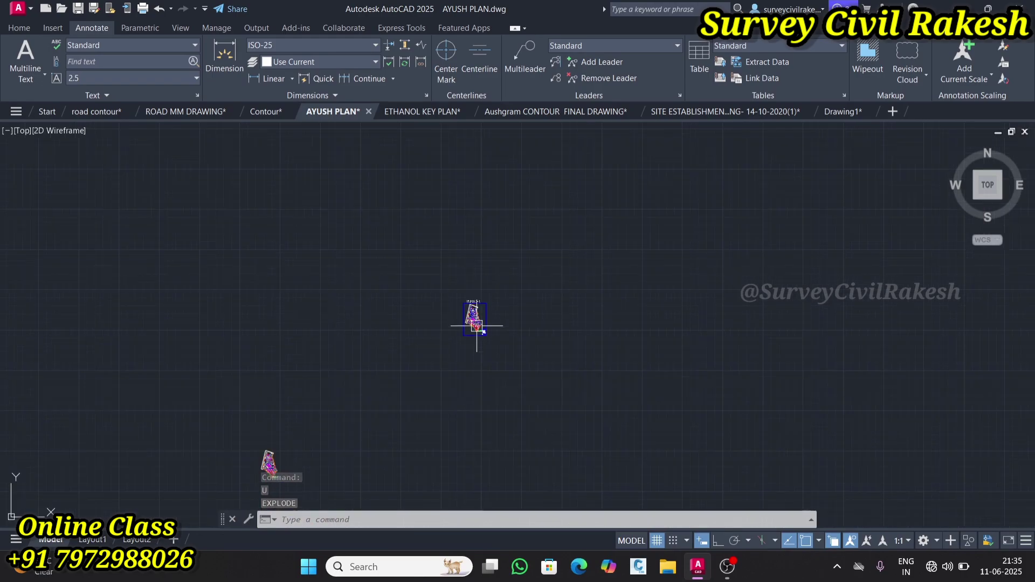
scroll(477, 326, up, 1)
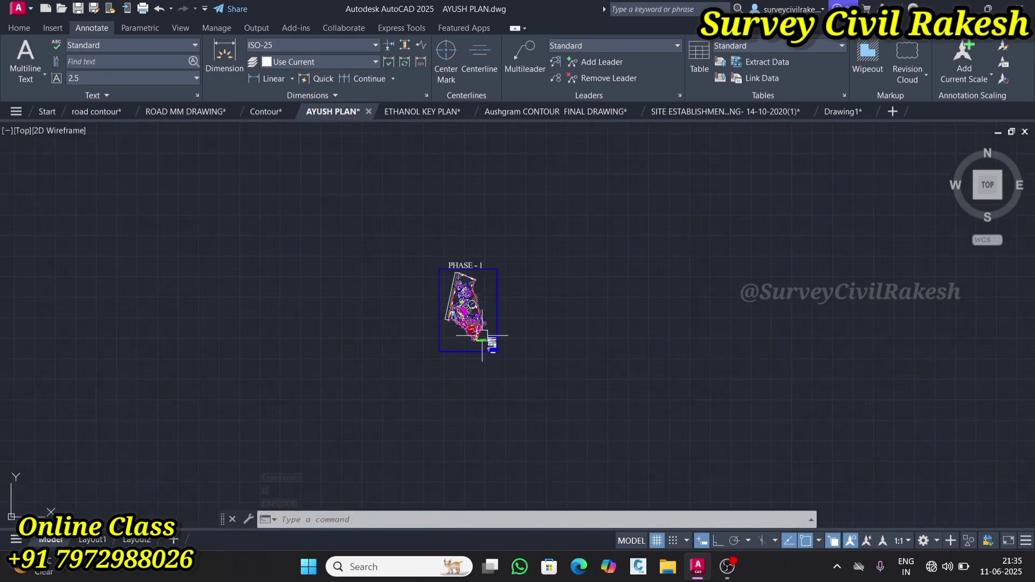
scroll(495, 297, down, 4)
scroll(363, 400, up, 3)
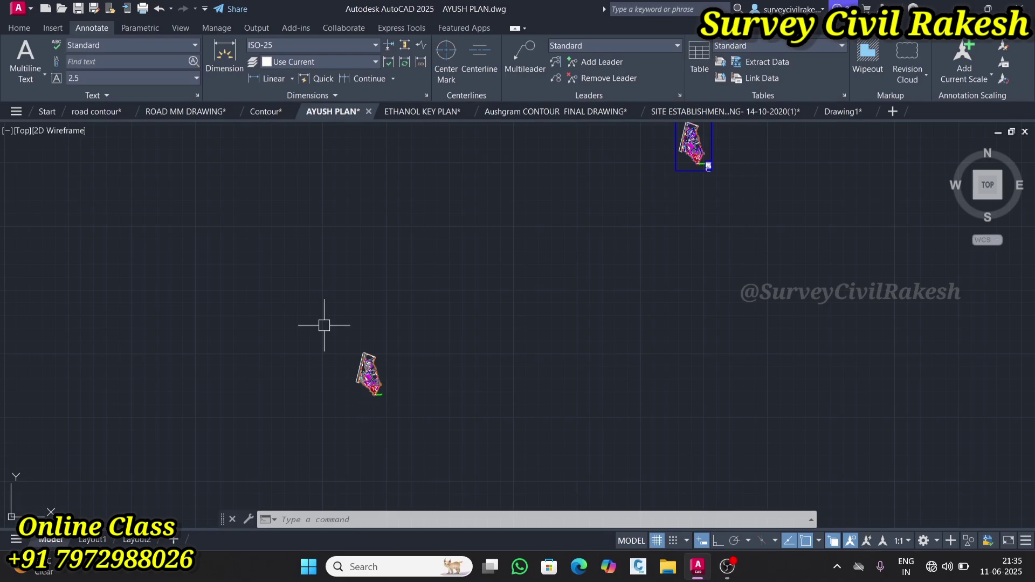
Copy the entire unframed site plan to the clipboard with a base point just east of it
click(324, 325)
click(412, 423)
click(426, 437)
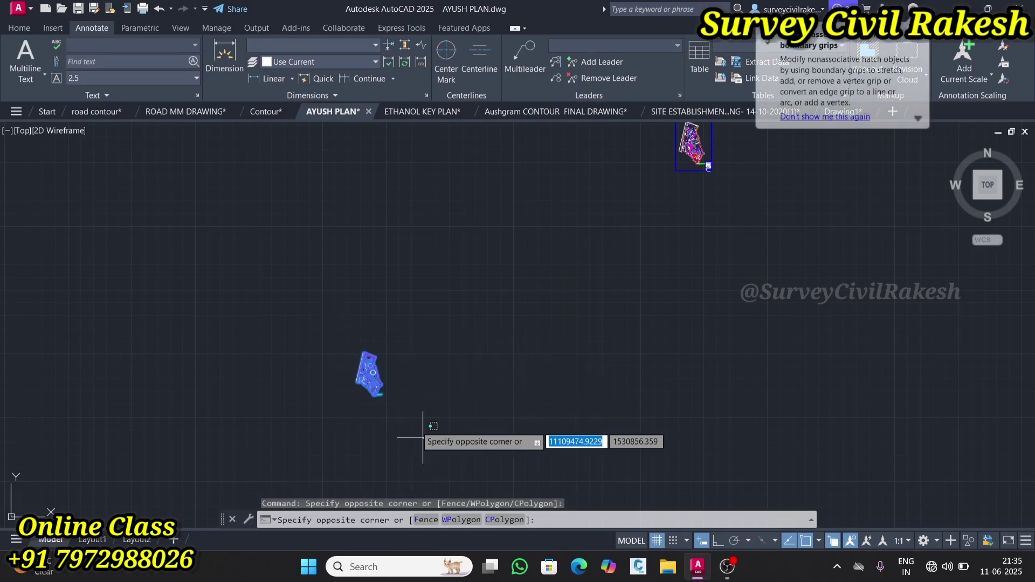
click(324, 323)
click(314, 318)
click(414, 417)
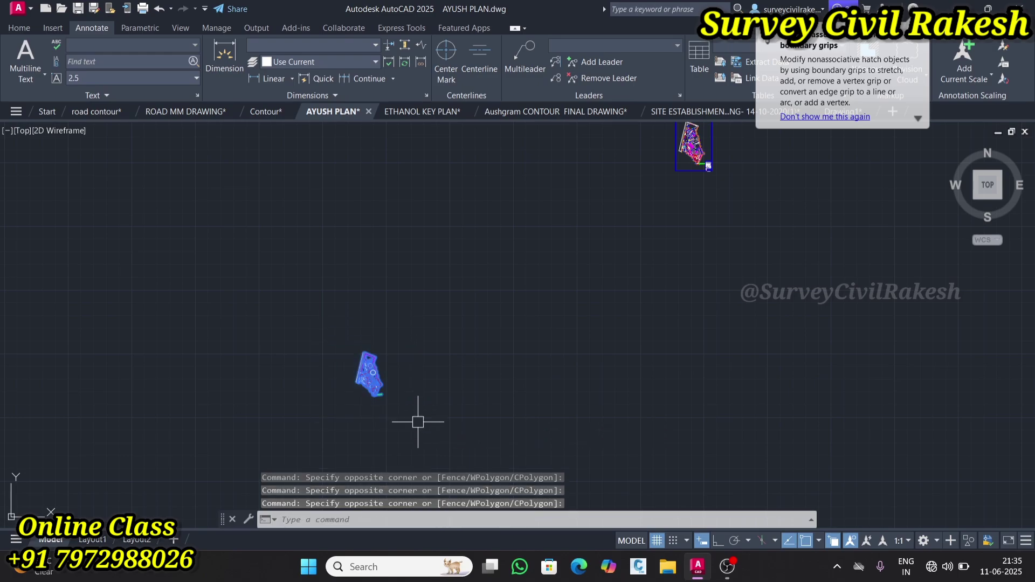
scroll(627, 278, down, 2)
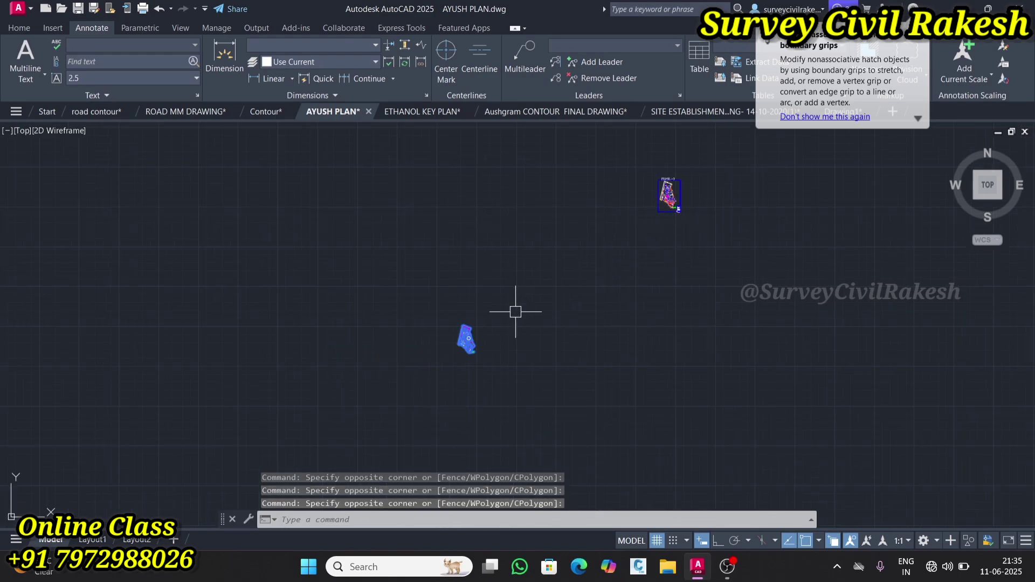
scroll(479, 340, up, 5)
scroll(479, 340, down, 5)
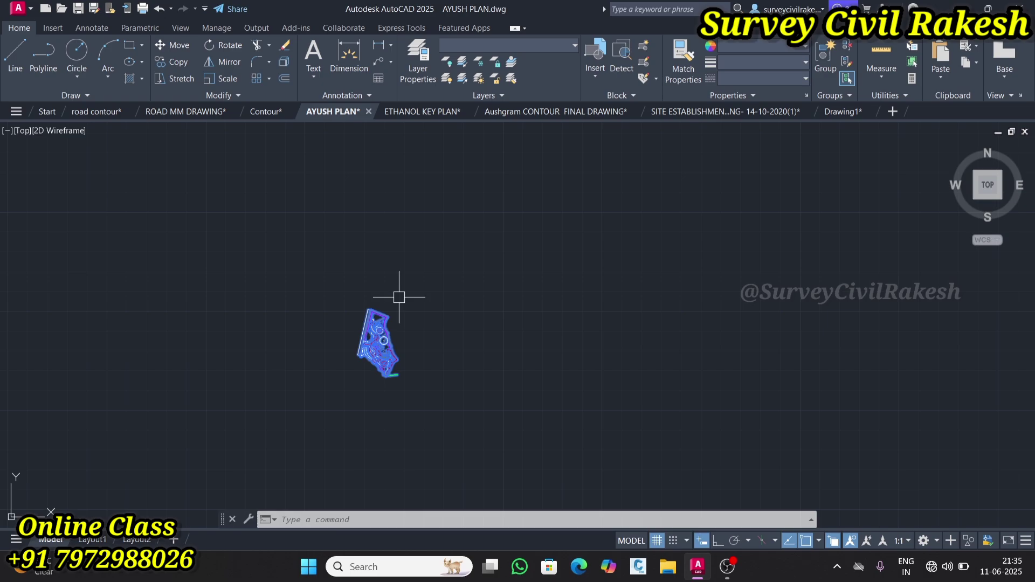
click(305, 277)
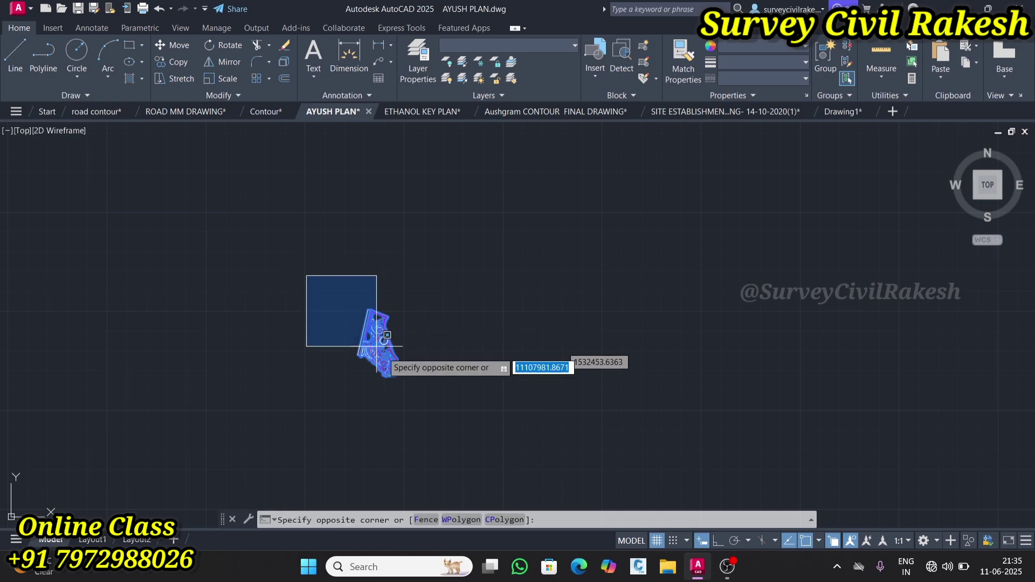
click(469, 443)
right_click(430, 286)
mouse_move(439, 286)
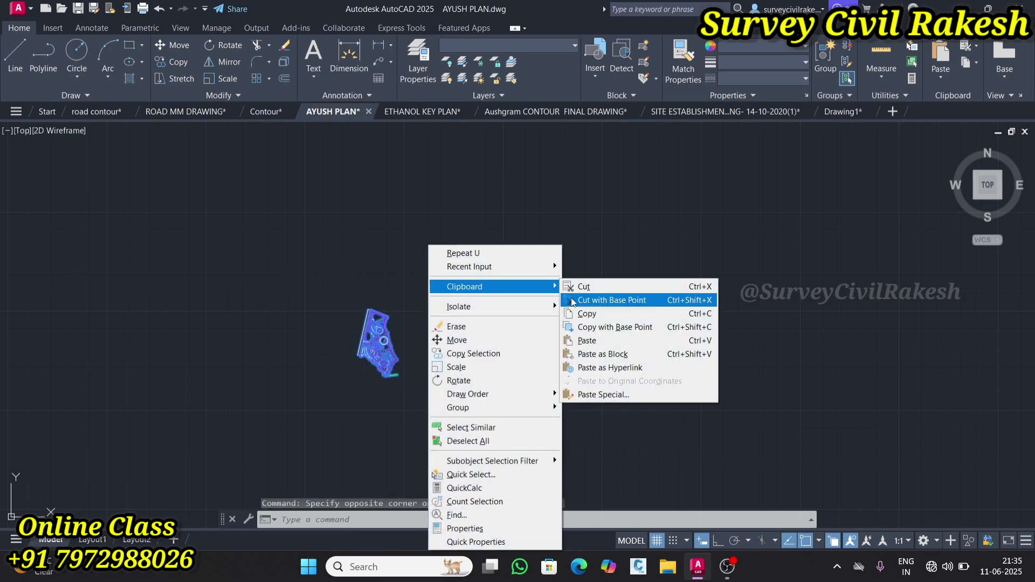
click(611, 329)
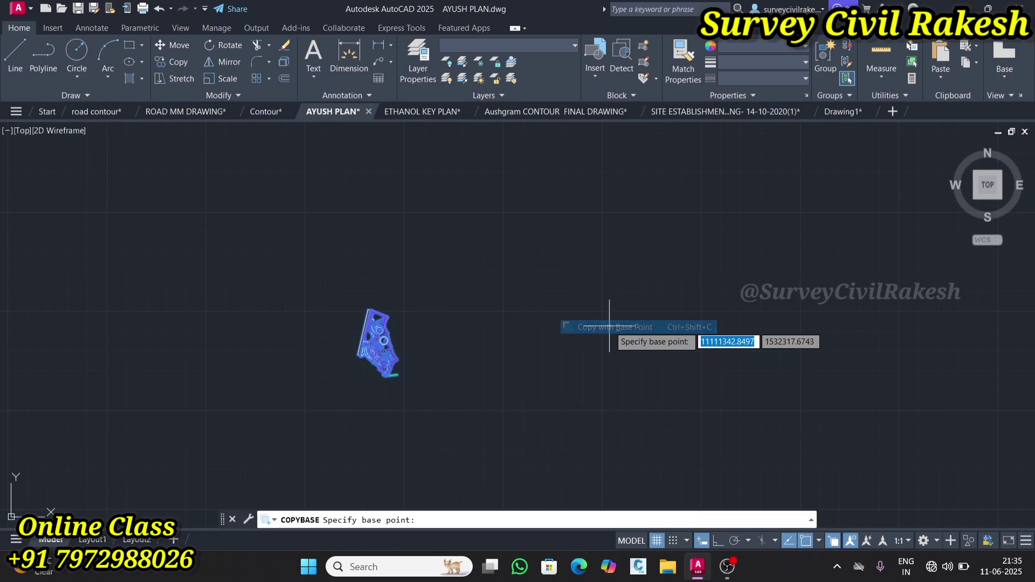
click(423, 337)
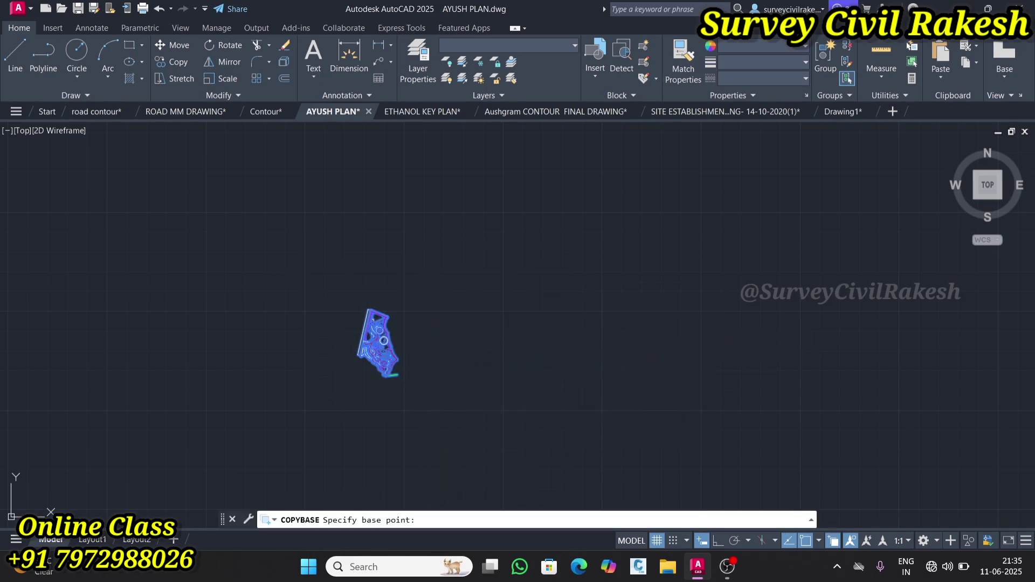
Paste the copied site plan as a block in the Contour drawing, east of the framed contour plan
scroll(265, 122, up, 10)
click(265, 114)
scroll(364, 349, down, 10)
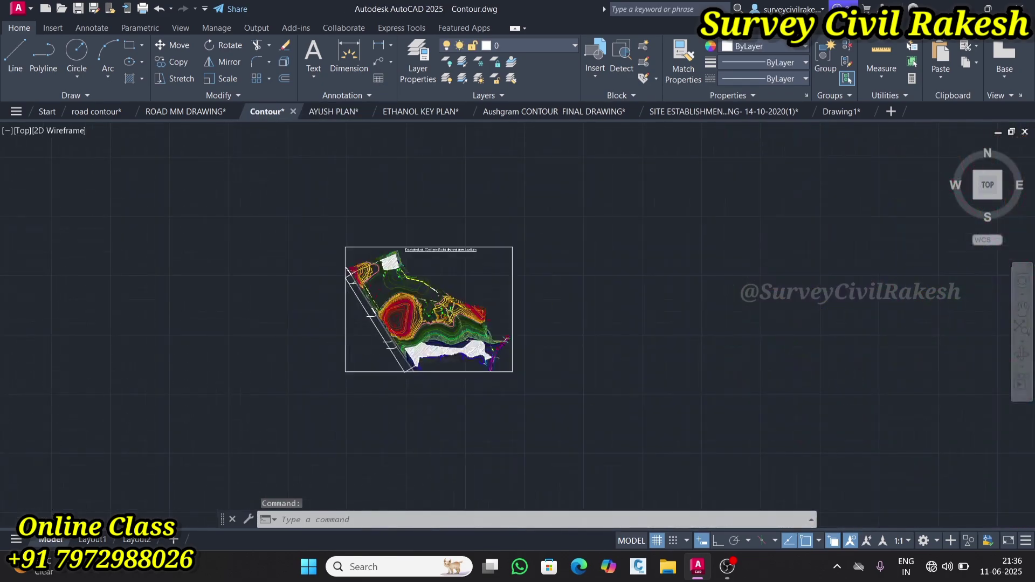
scroll(364, 349, up, 2)
right_click(478, 263)
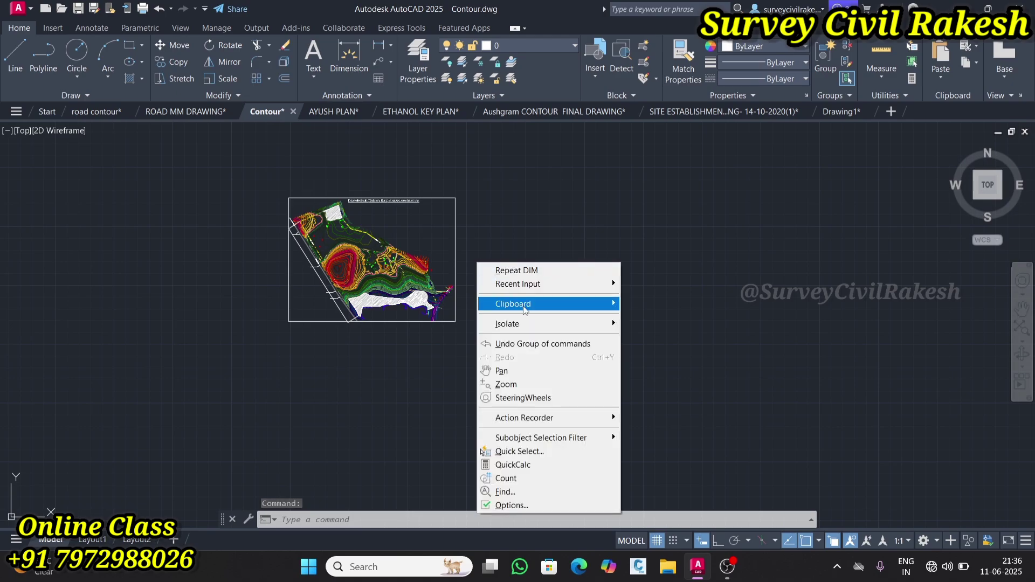
mouse_move(523, 307)
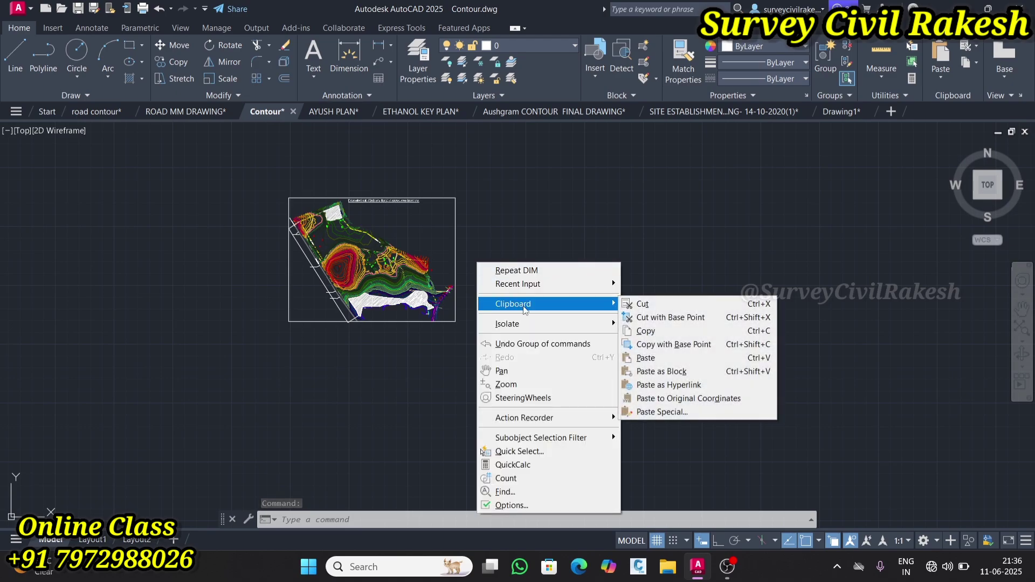
click(674, 372)
scroll(549, 297, up, 3)
scroll(604, 278, down, 4)
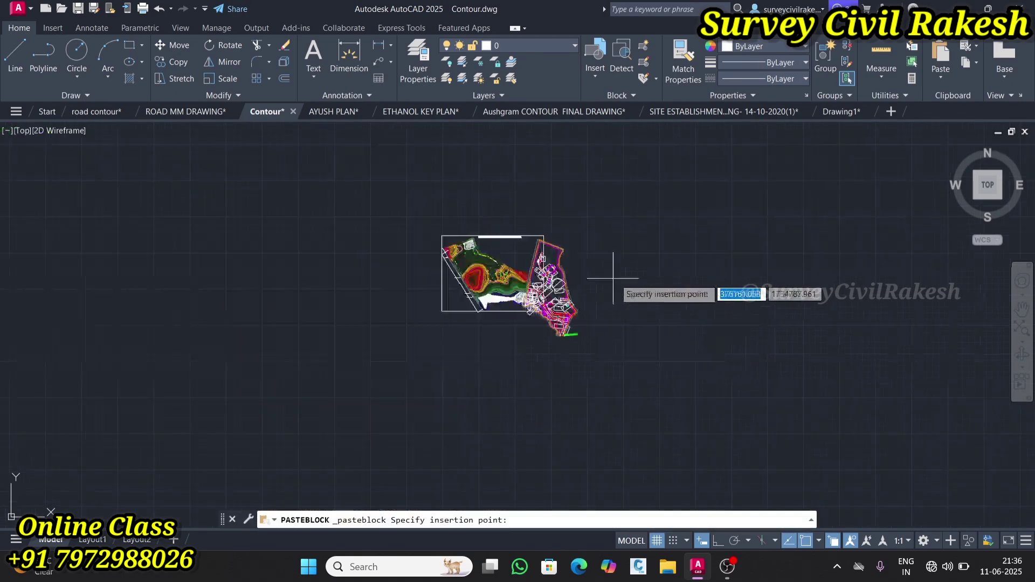
click(656, 269)
scroll(580, 288, up, 2)
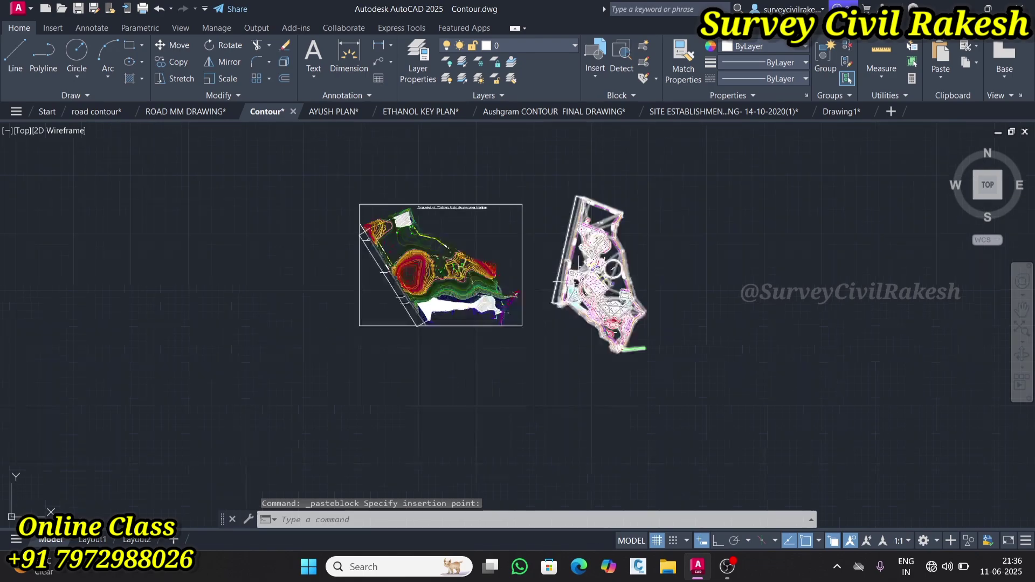
Compare the pasted plan's southwest boundary corner with the contour plan's southern hatched area to find matching alignment points
scroll(574, 280, down, 2)
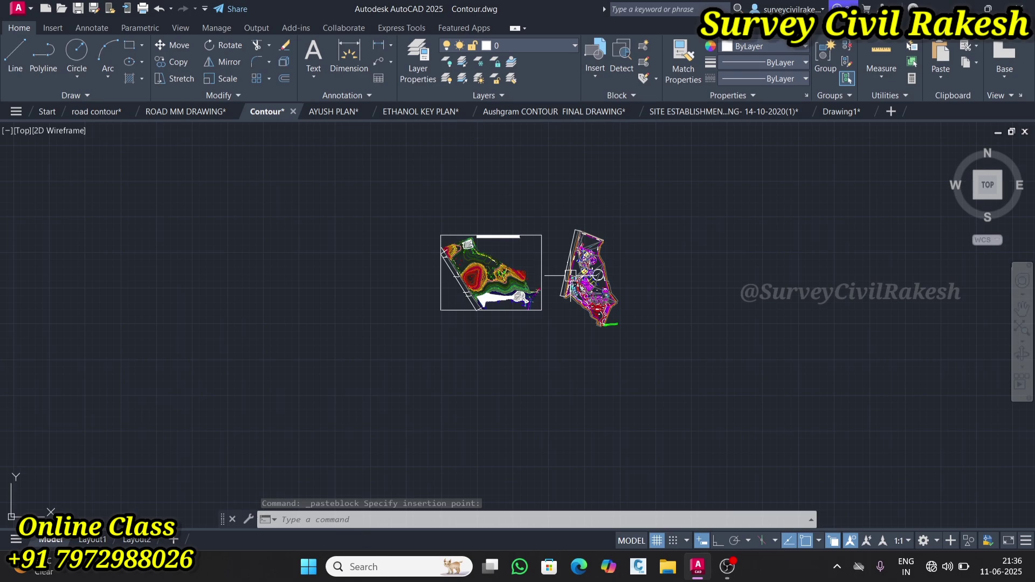
scroll(569, 275, up, 2)
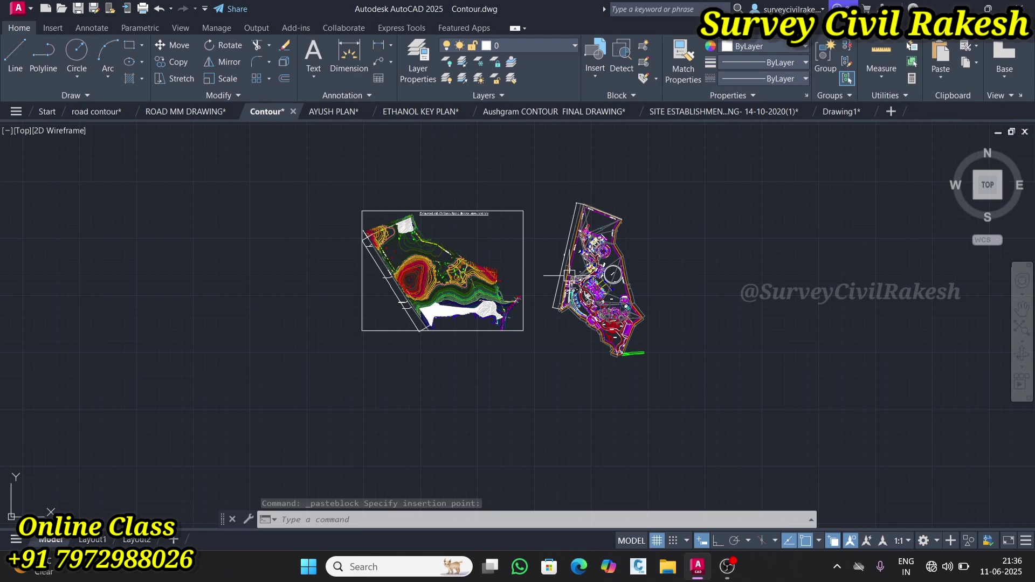
scroll(569, 276, up, 2)
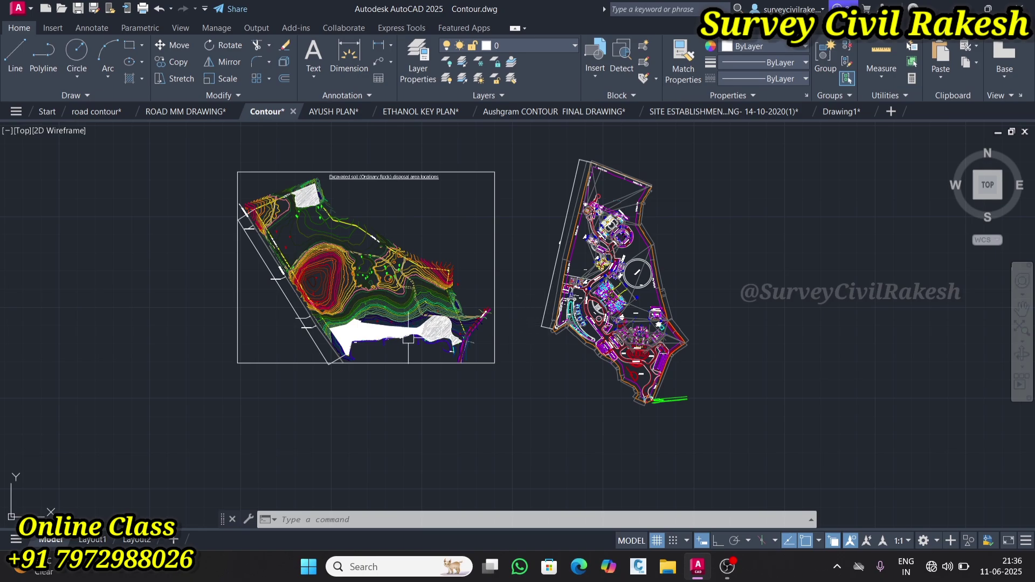
scroll(555, 323, up, 3)
scroll(515, 367, up, 3)
scroll(504, 381, down, 6)
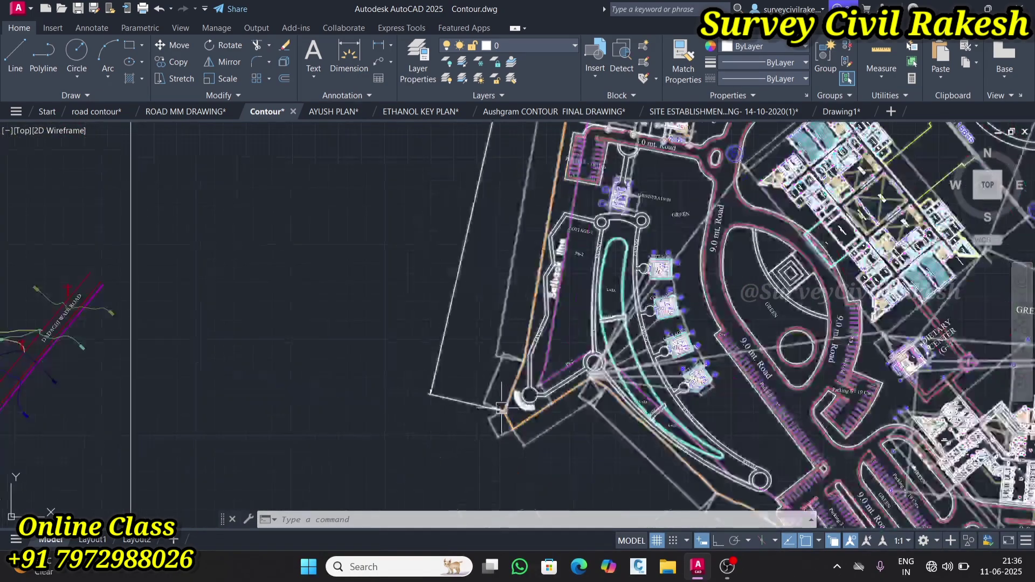
scroll(489, 373, up, 5)
scroll(469, 371, up, 3)
scroll(434, 365, down, 9)
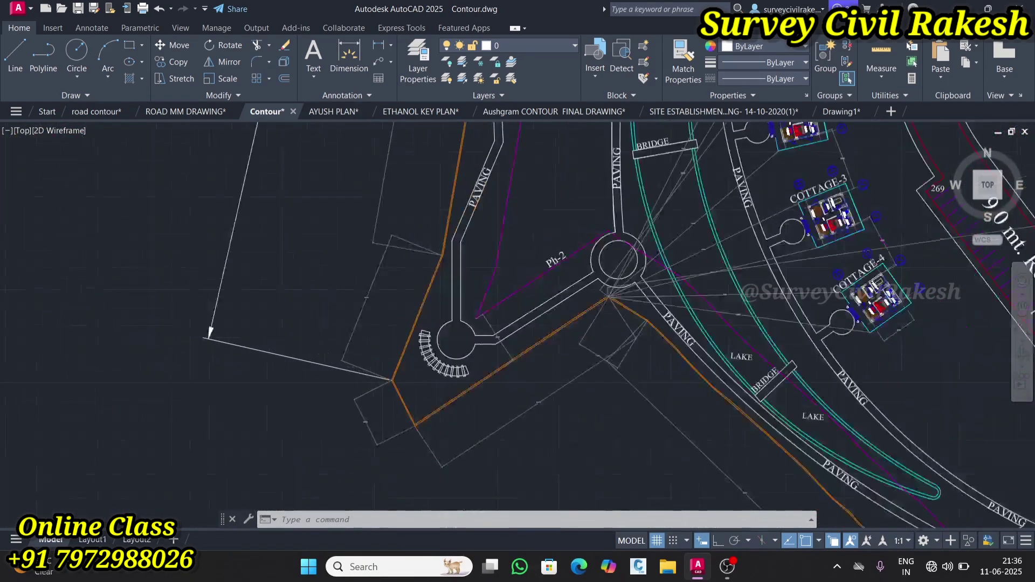
scroll(410, 233, down, 6)
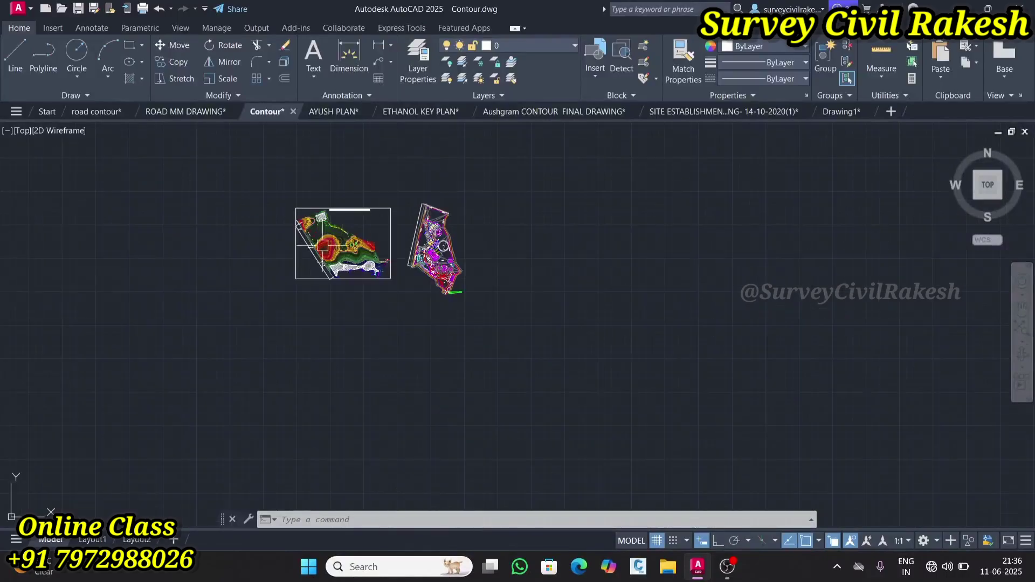
scroll(334, 249, up, 6)
scroll(342, 252, up, 3)
scroll(475, 270, down, 6)
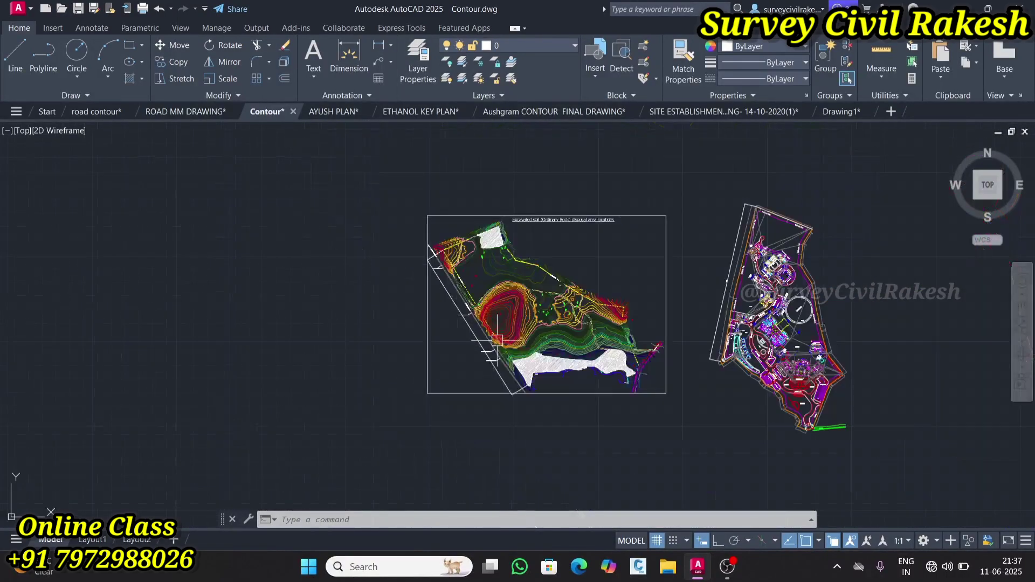
scroll(561, 421, up, 9)
scroll(552, 365, down, 9)
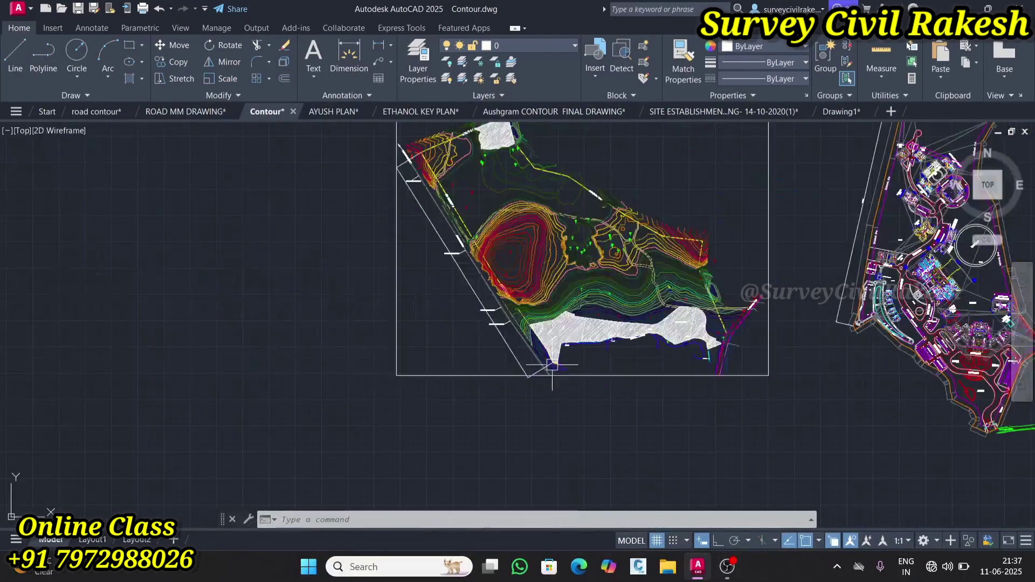
scroll(537, 350, up, 2)
scroll(537, 351, down, 3)
scroll(642, 366, up, 3)
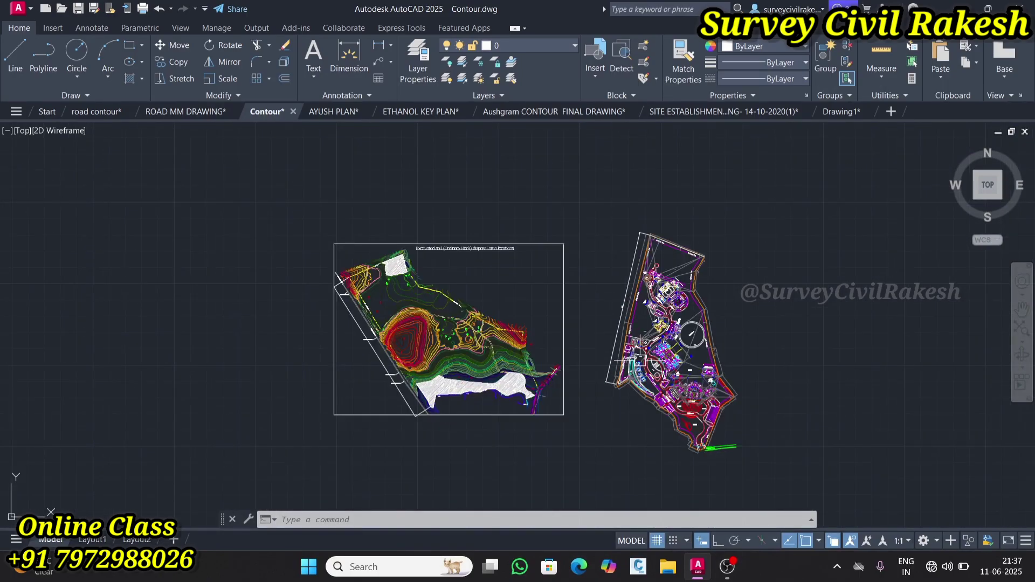
Start aligning the pasted plan block, matching its outer southwest boundary corner to the yellow-bordered southwest corner of the contour plan's southern hatched area
scroll(635, 360, up, 8)
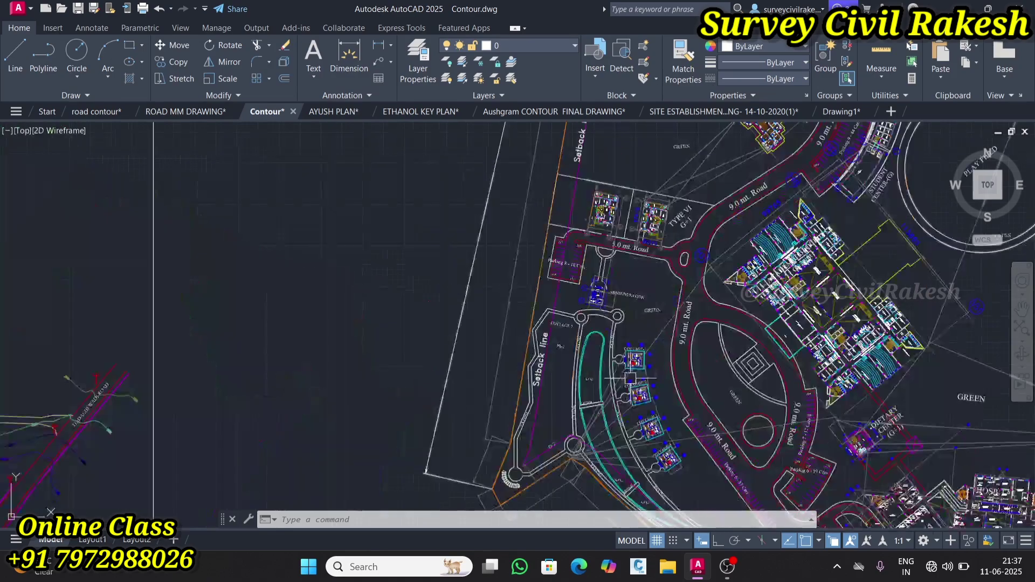
text(AL)
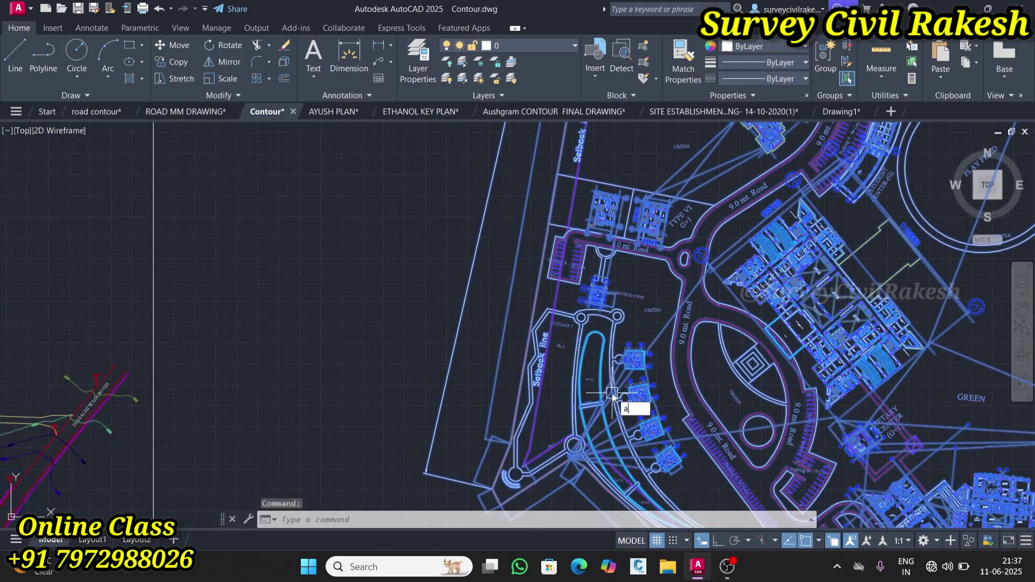
key(Return)
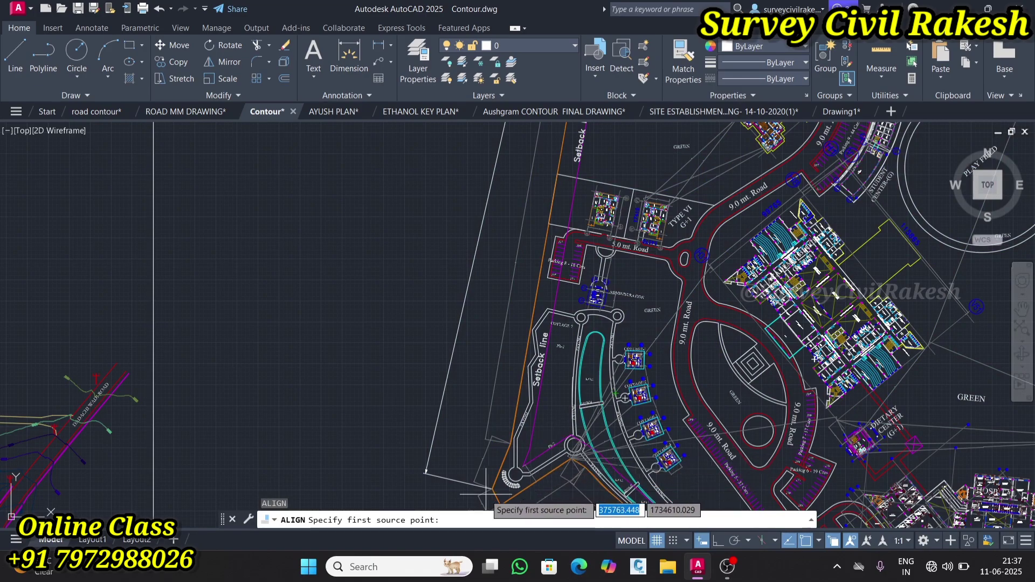
scroll(501, 485, up, 8)
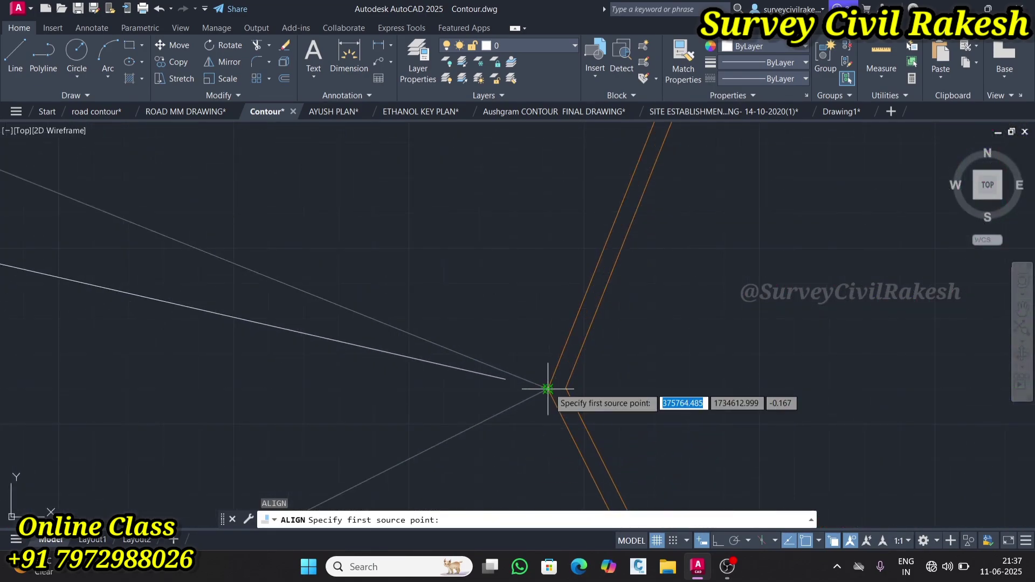
scroll(545, 388, up, 2)
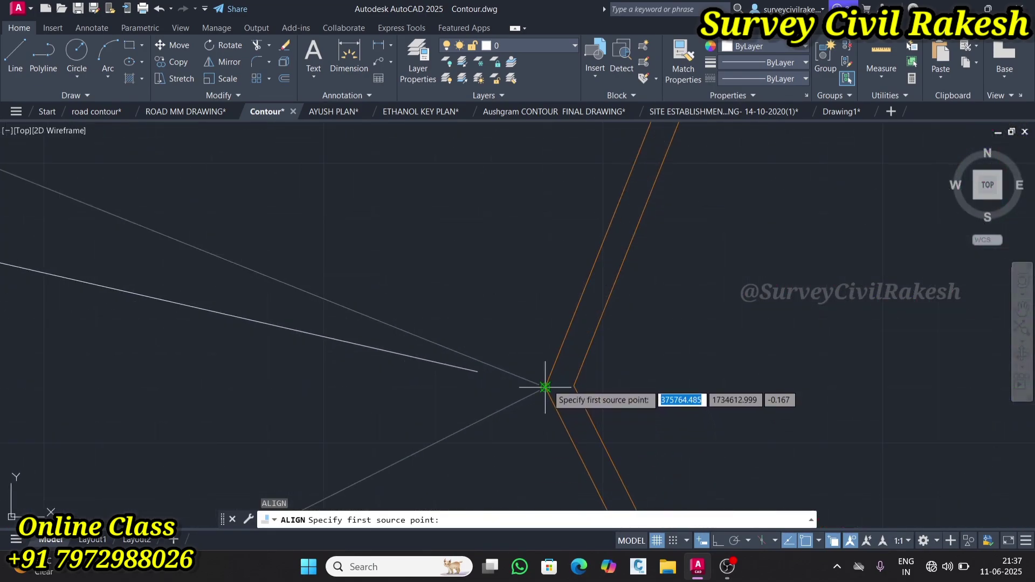
click(550, 386)
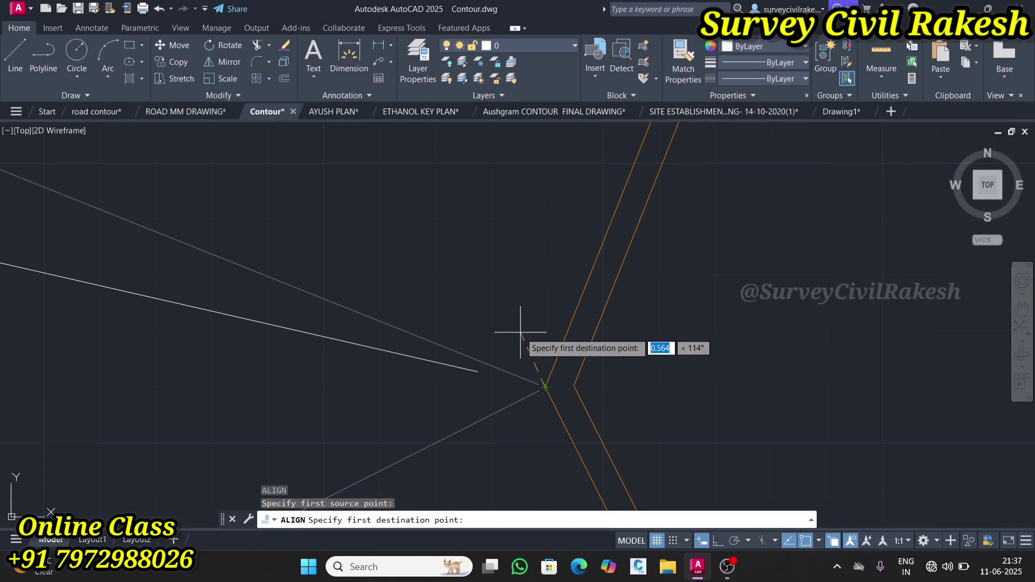
scroll(520, 332, down, 10)
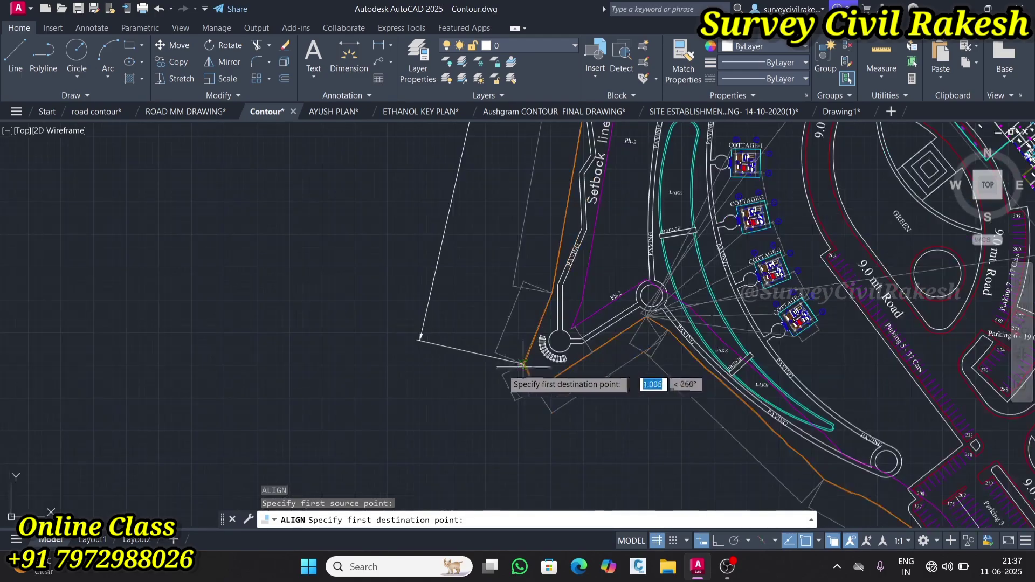
scroll(201, 392, up, 12)
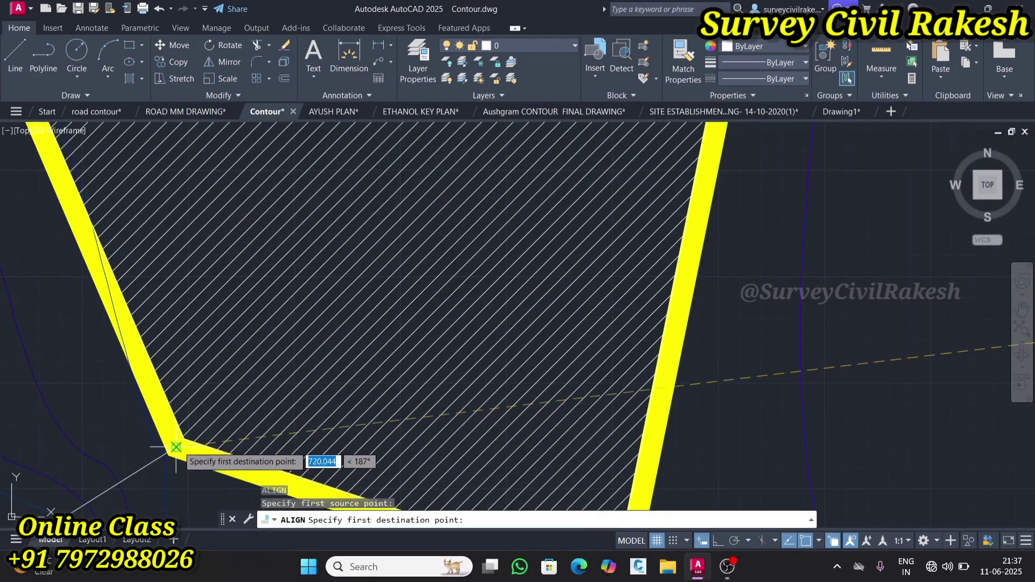
click(175, 447)
Match the pasted plan's northwest boundary corner to the northwest corner of the contour plan's yellow boundary as the second alignment point pair
scroll(176, 447, down, 10)
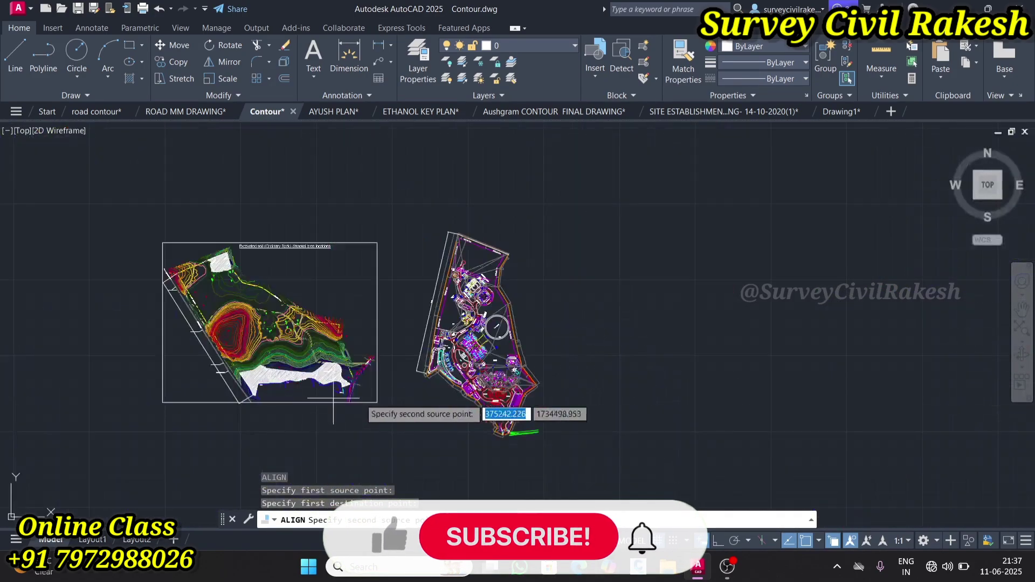
scroll(456, 247, up, 10)
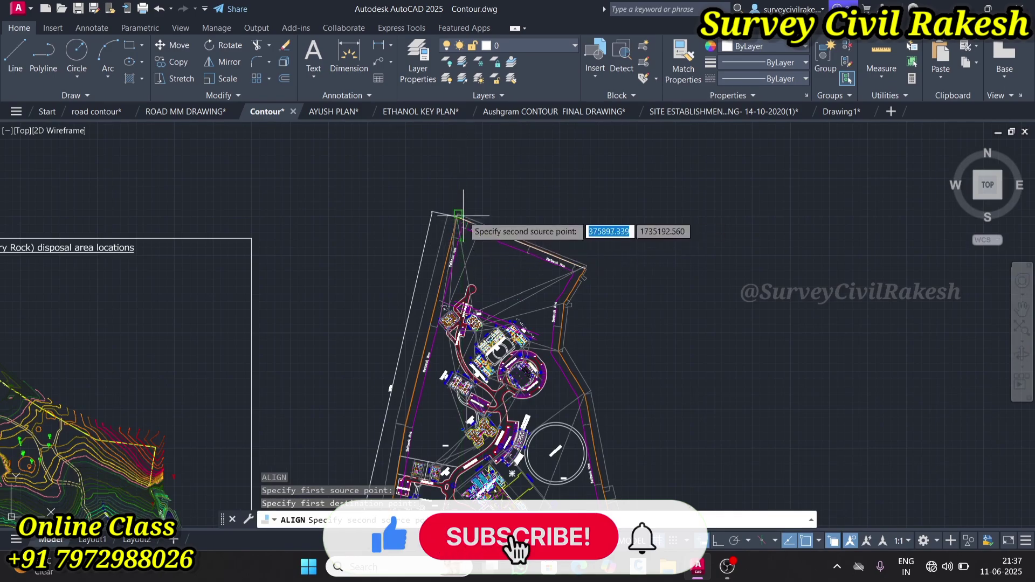
scroll(495, 270, up, 5)
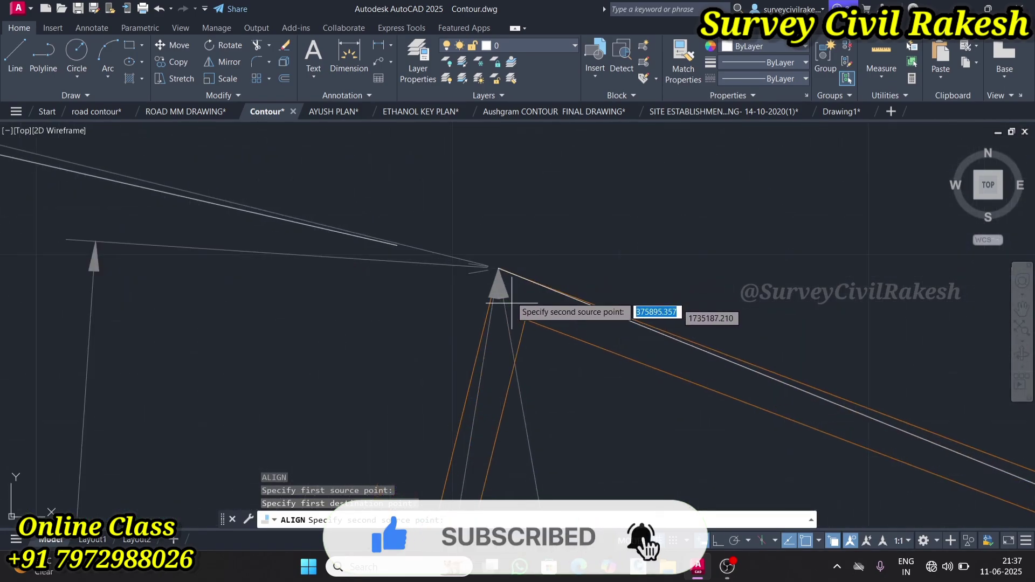
click(498, 267)
scroll(498, 269, down, 8)
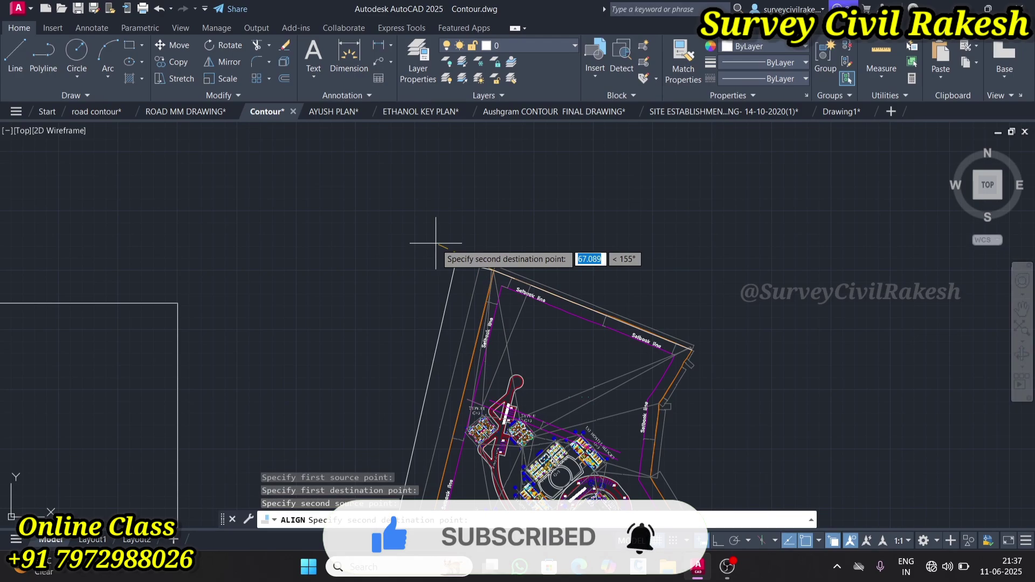
scroll(378, 275, down, 4)
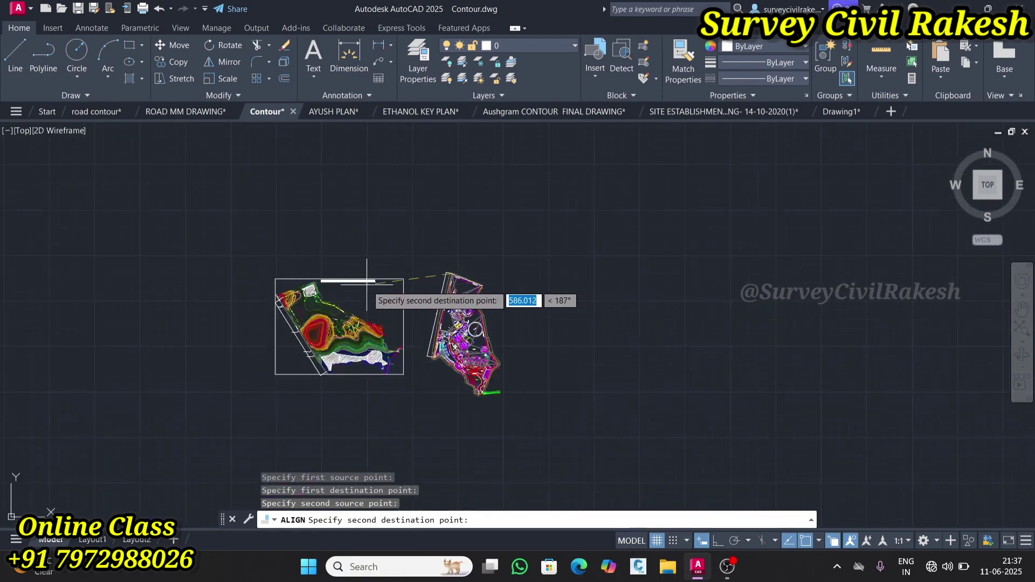
scroll(281, 291, up, 8)
scroll(323, 211, up, 10)
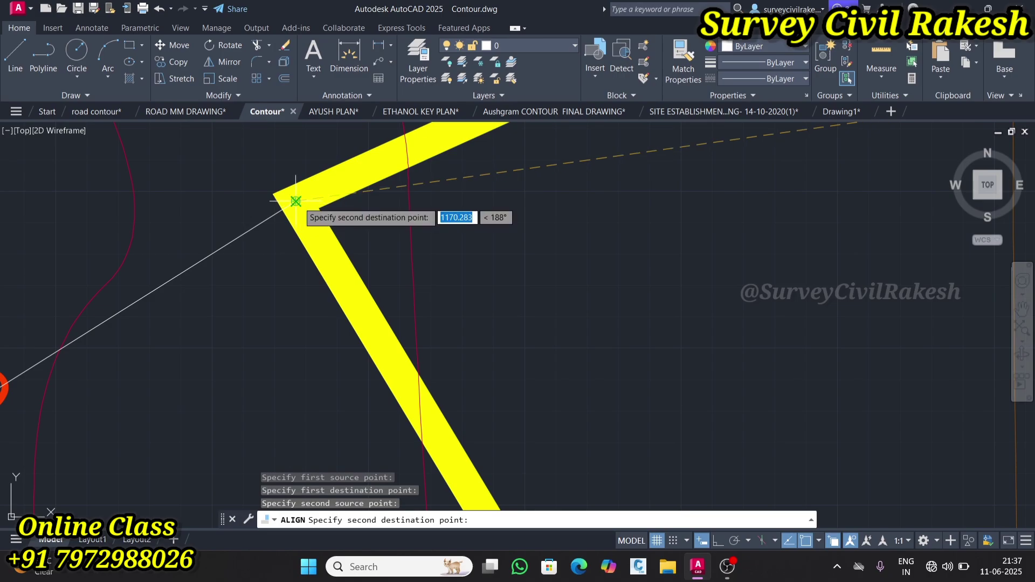
click(295, 201)
Finish the alignment without a third point pair, scaling the site plan block to the alignment points
scroll(308, 275, down, 2)
scroll(307, 275, down, 3)
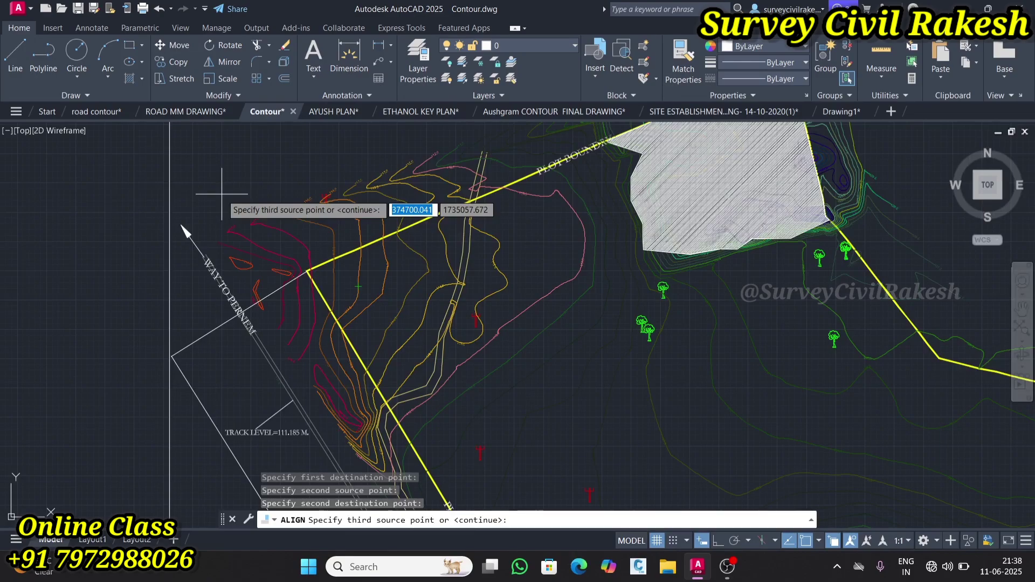
key(Return)
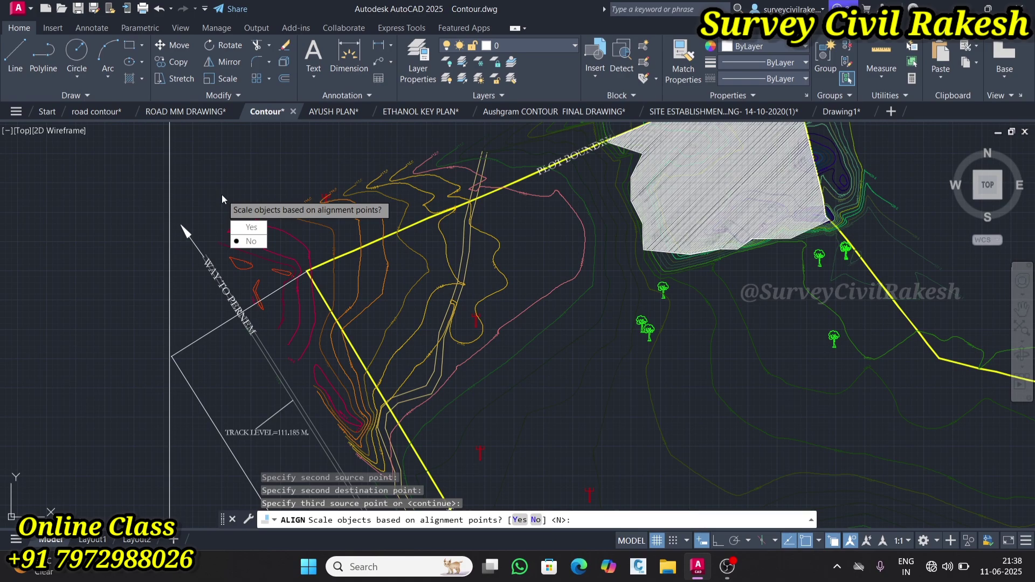
click(252, 228)
scroll(297, 252, down, 6)
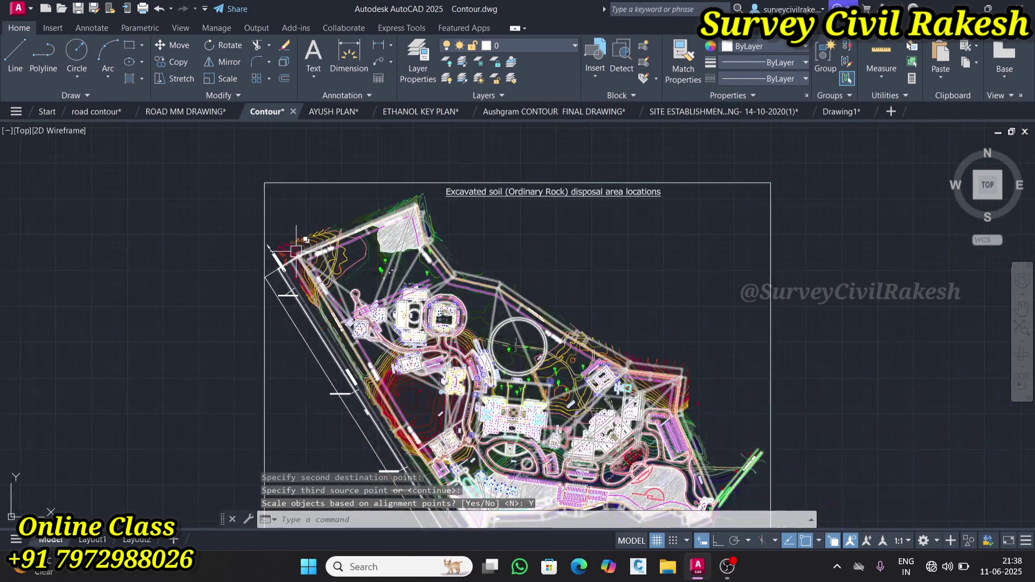
Inspect the overlaid site and contour plans, checking the fit around the southwest corner and the southern hatched area
scroll(331, 297, up, 2)
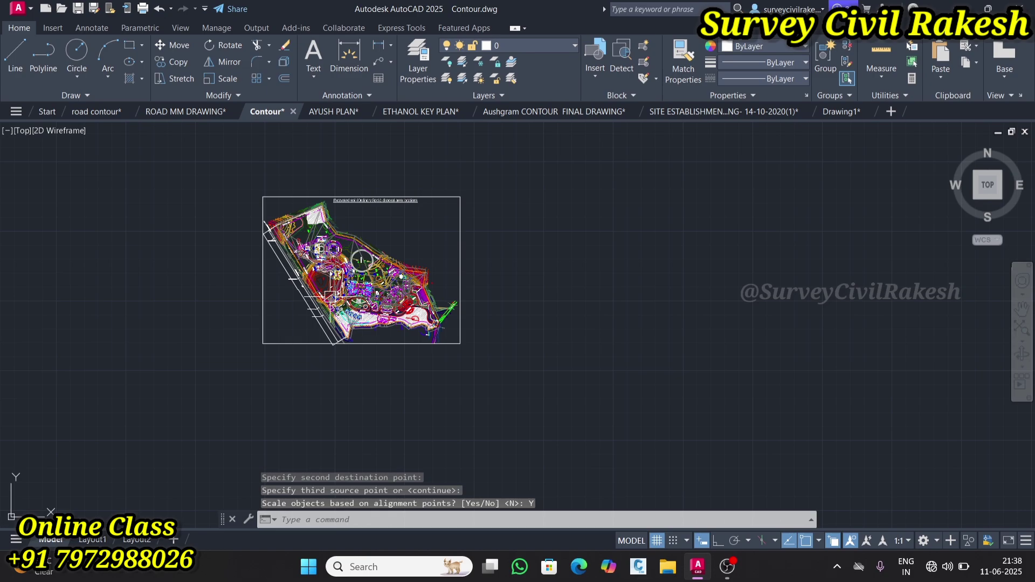
scroll(331, 297, up, 2)
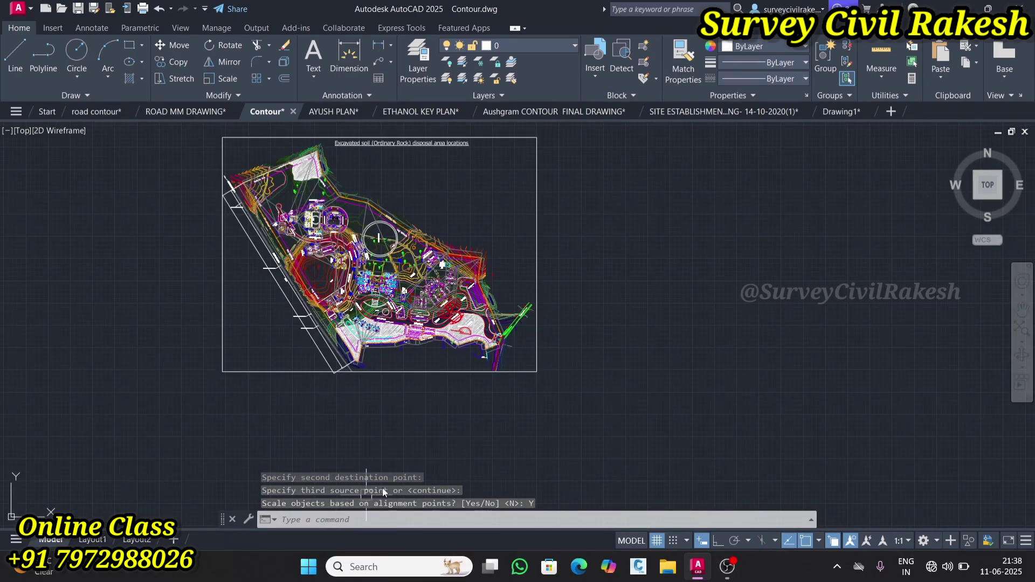
scroll(379, 237, up, 5)
scroll(379, 237, down, 3)
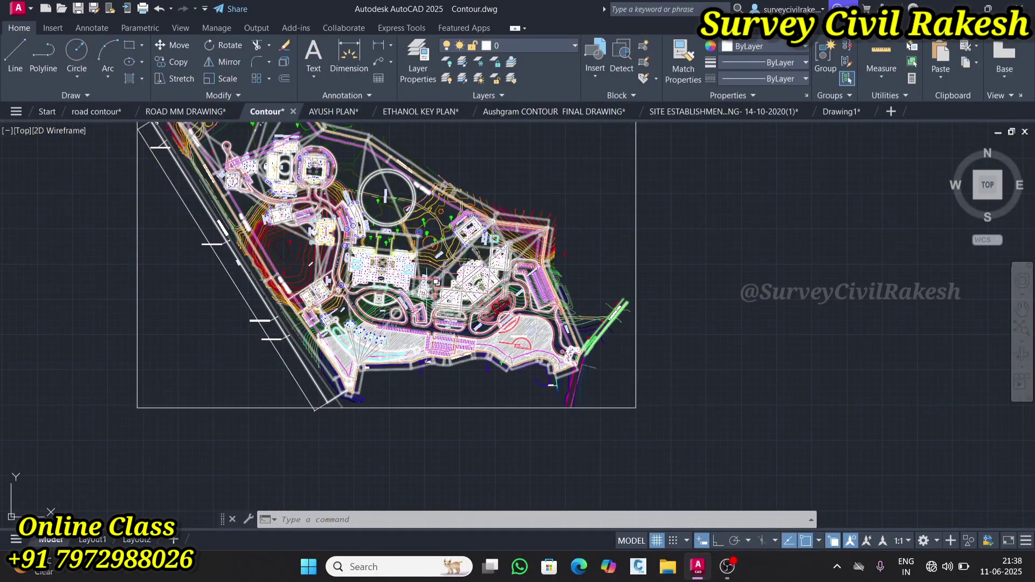
scroll(359, 370, up, 6)
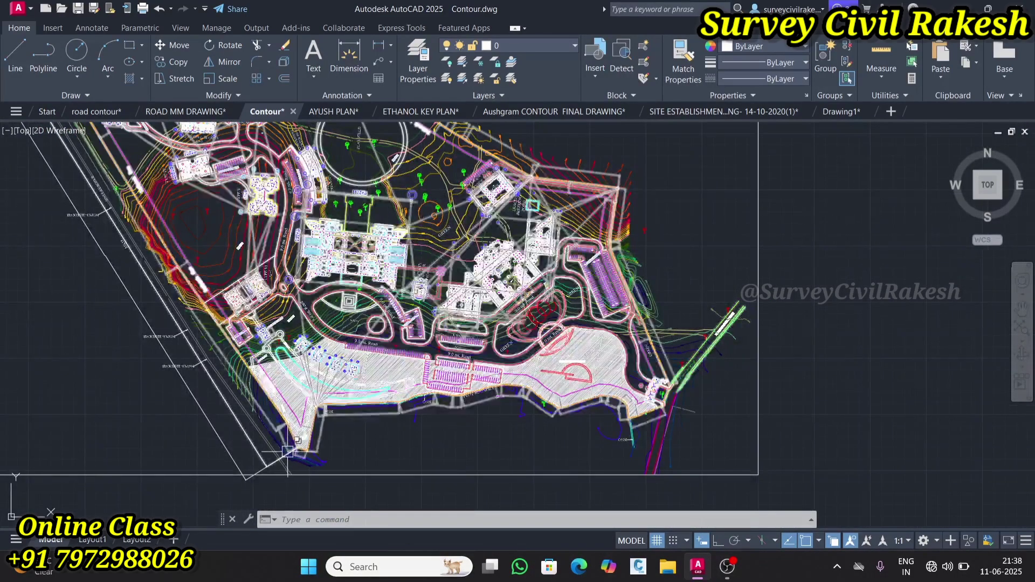
scroll(441, 450, down, 8)
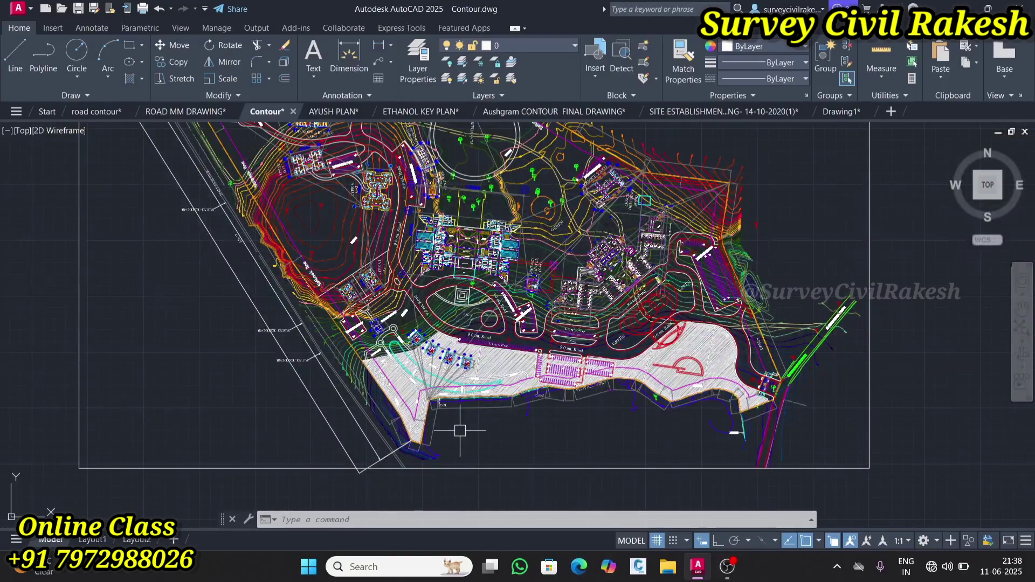
scroll(441, 450, up, 4)
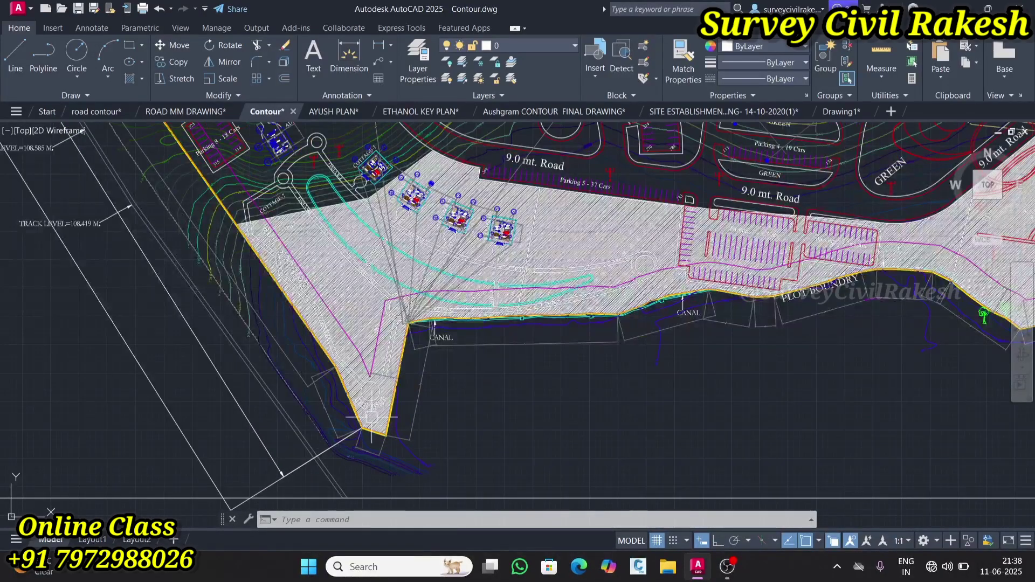
scroll(382, 426, down, 4)
middle_click(369, 434)
middle_click(369, 435)
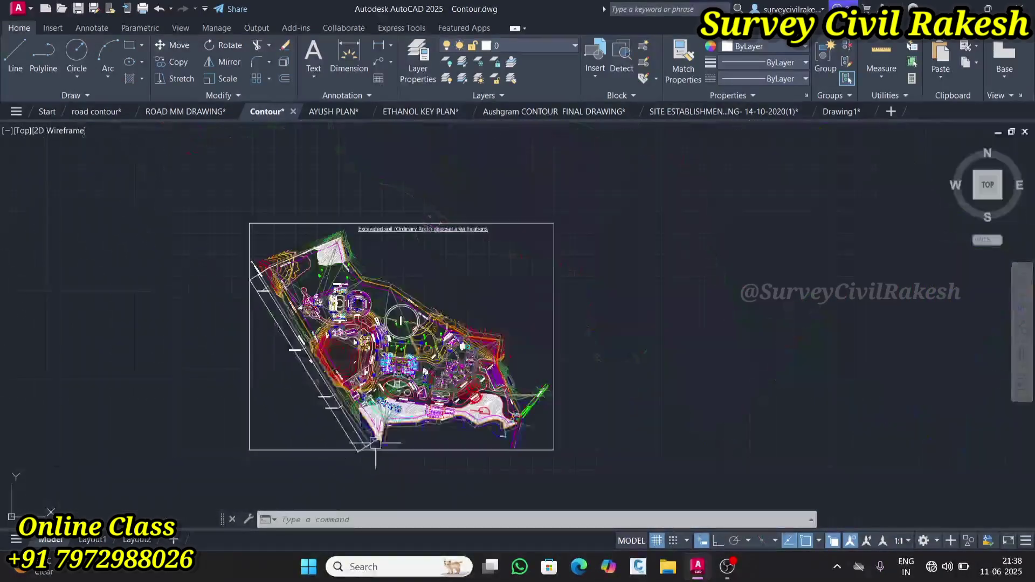
scroll(333, 384, up, 5)
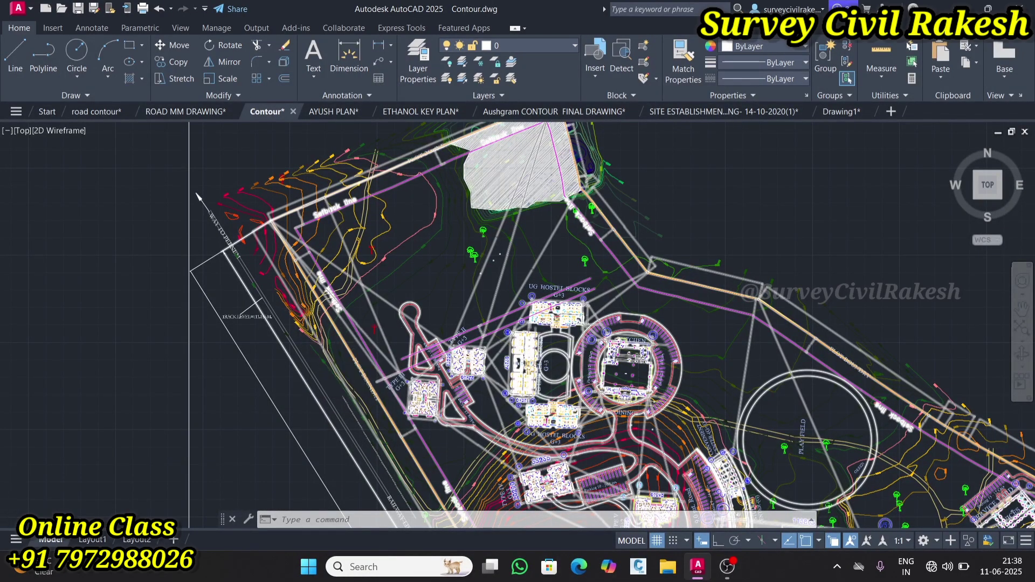
middle_click(640, 357)
middle_click(640, 357)
scroll(393, 351, up, 5)
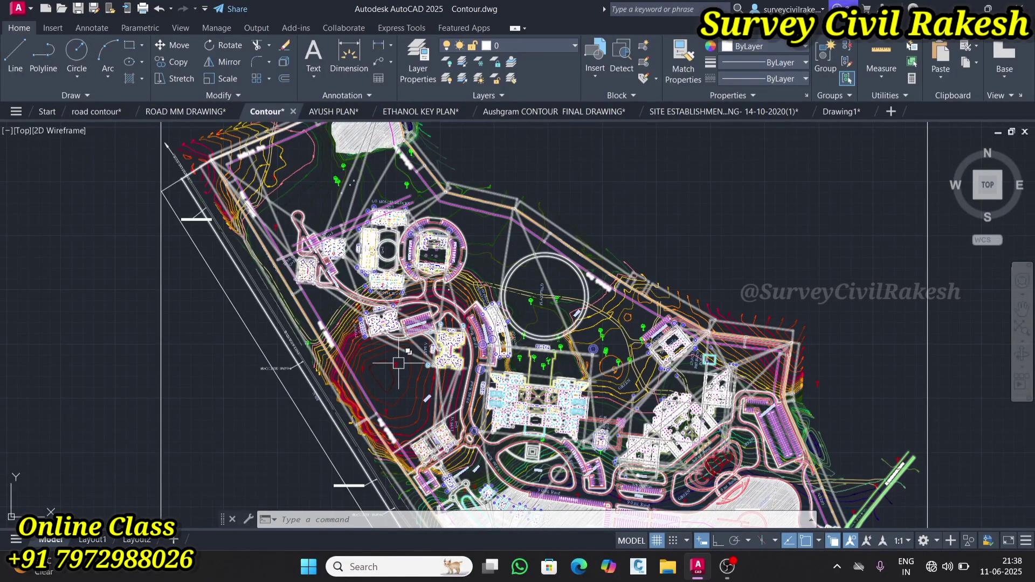
scroll(403, 250, down, 5)
Check how the site plan boundary fits the yellow plot boundary from the northern hatched area to the northeast corner
scroll(379, 190, up, 10)
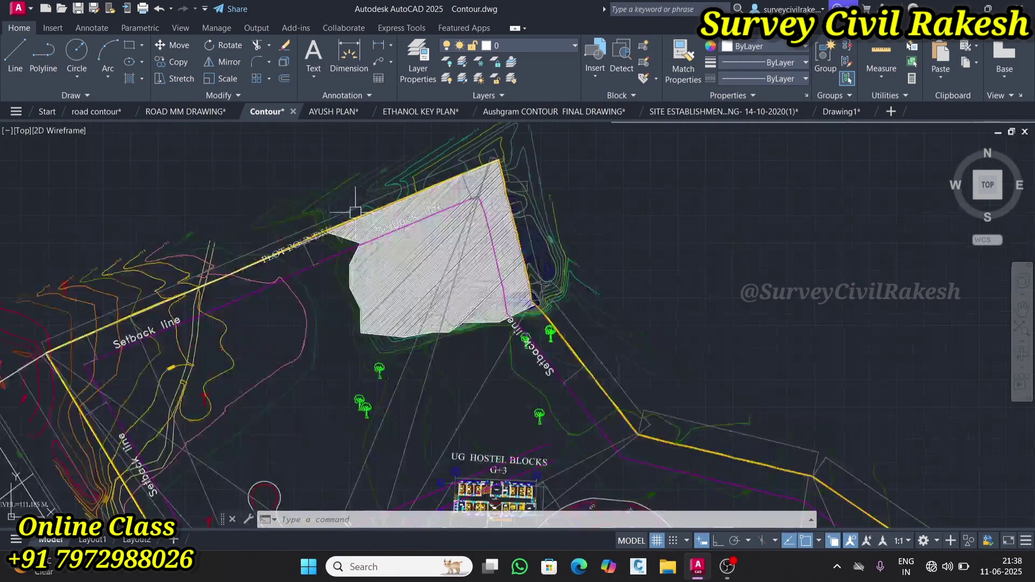
scroll(318, 251, down, 5)
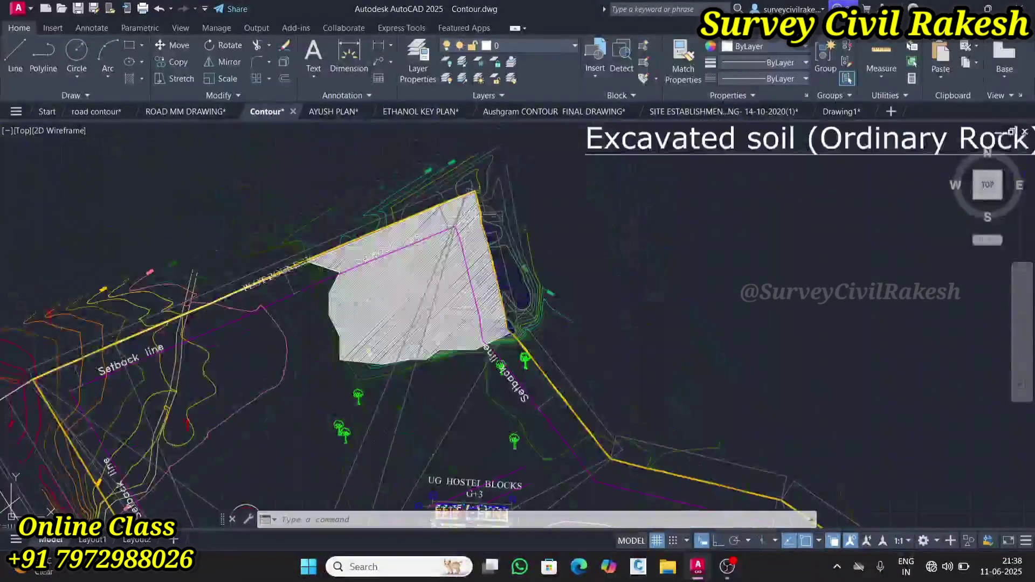
scroll(519, 211, up, 12)
scroll(519, 211, down, 5)
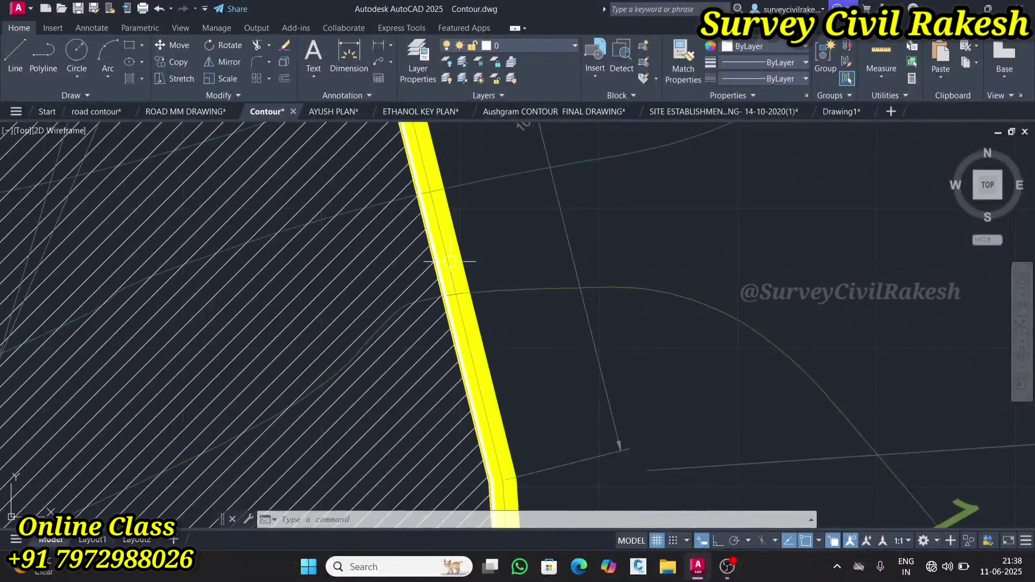
scroll(565, 358, up, 4)
scroll(534, 319, up, 3)
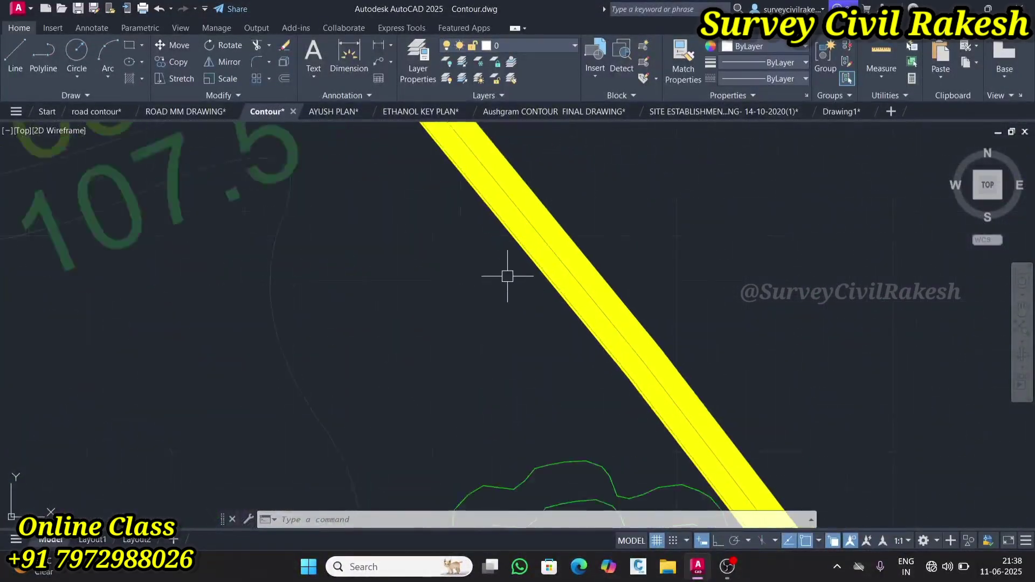
scroll(620, 334, down, 10)
scroll(730, 385, up, 3)
scroll(730, 385, up, 4)
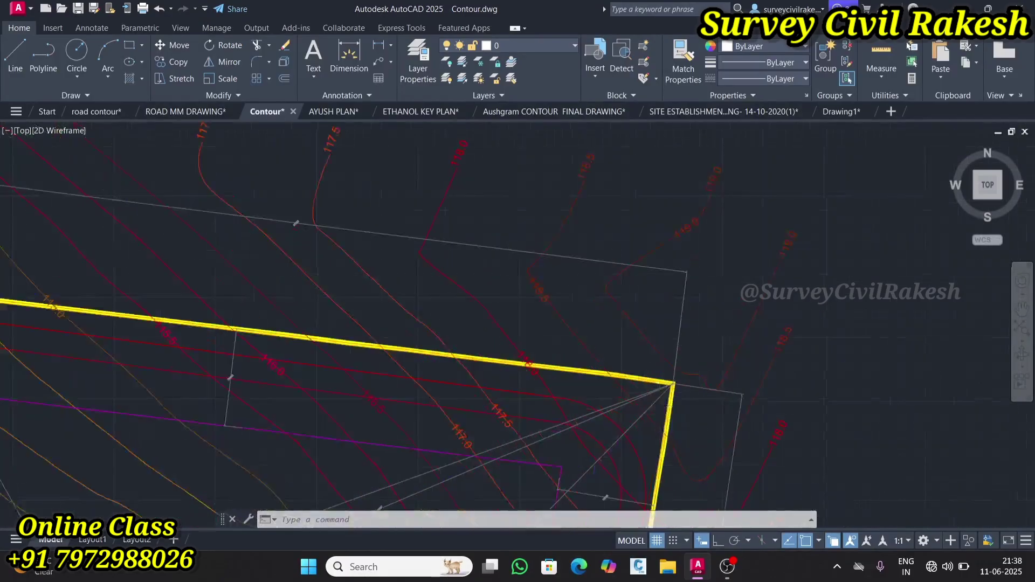
scroll(658, 237, down, 9)
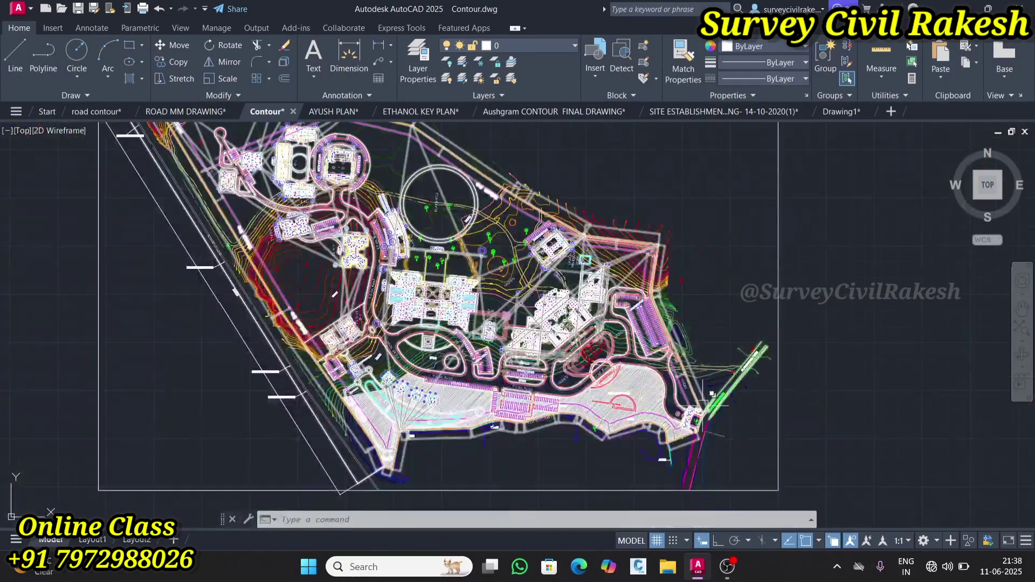
Check the boundary overlap near the southeast gate, at the southern hatched area's lower corner, and along the canal
scroll(698, 423, up, 8)
scroll(703, 465, up, 3)
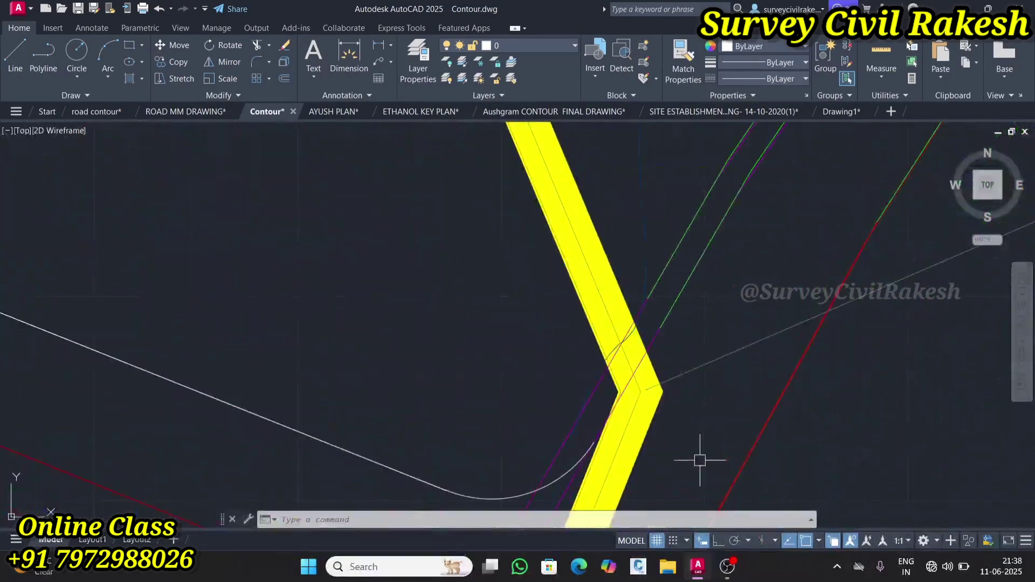
scroll(696, 462, down, 9)
scroll(650, 371, up, 4)
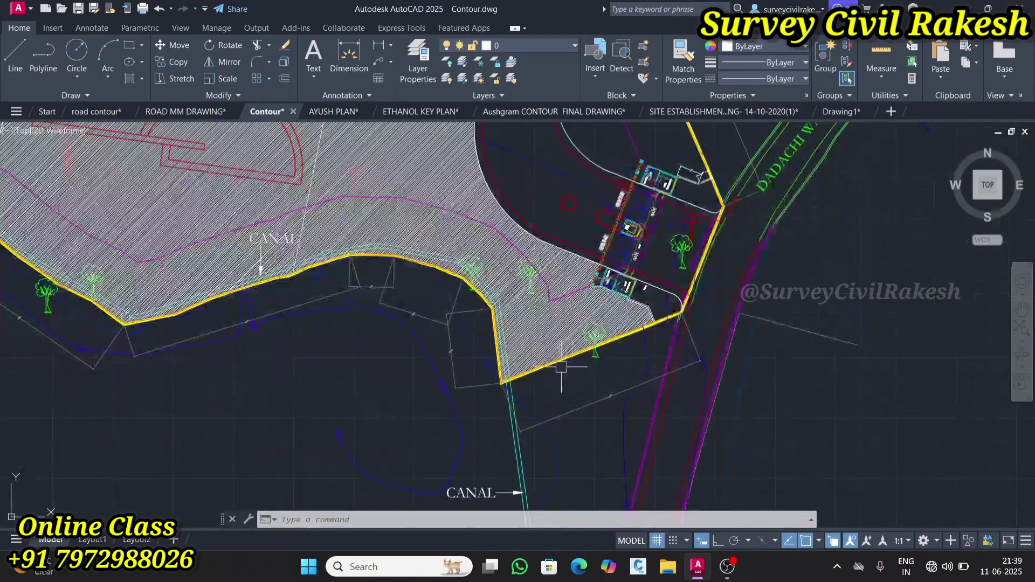
scroll(501, 377, up, 6)
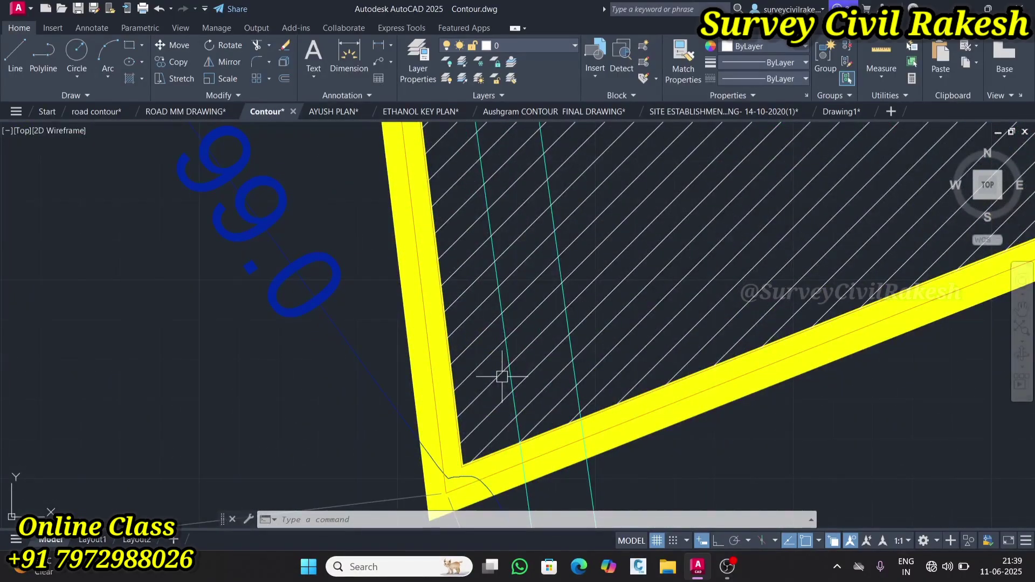
scroll(502, 376, down, 9)
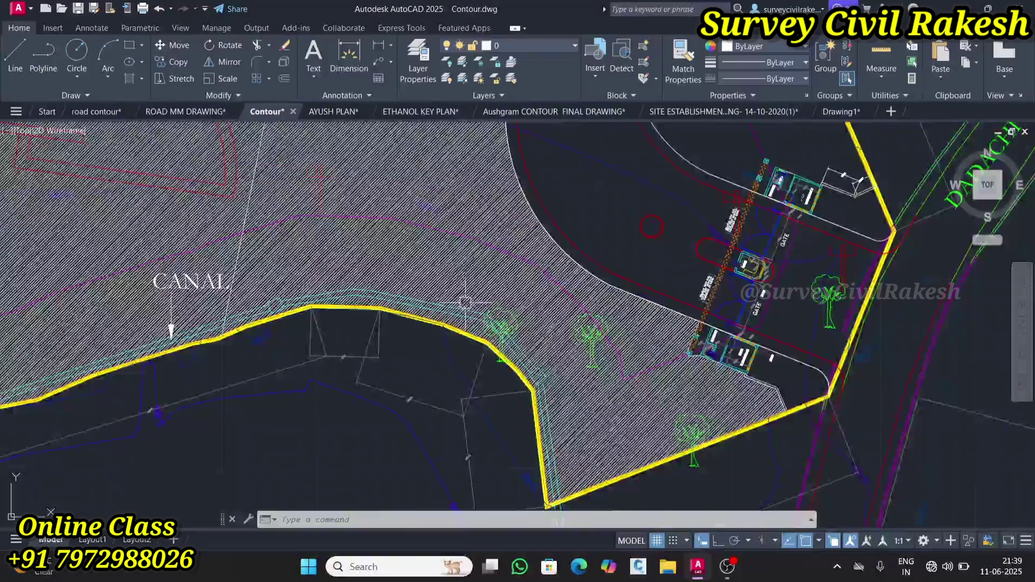
scroll(504, 343, up, 8)
scroll(485, 348, down, 12)
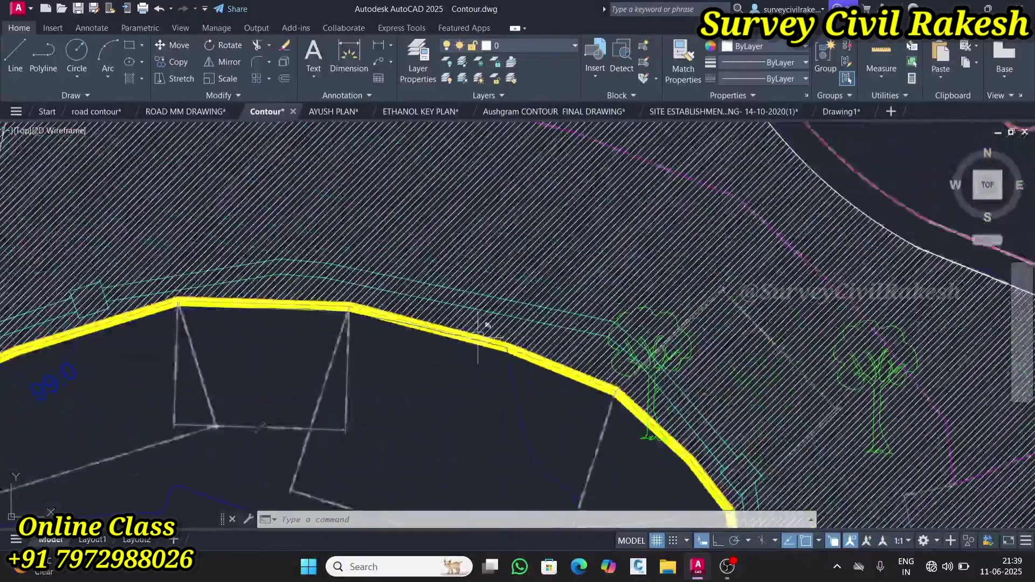
scroll(476, 353, down, 6)
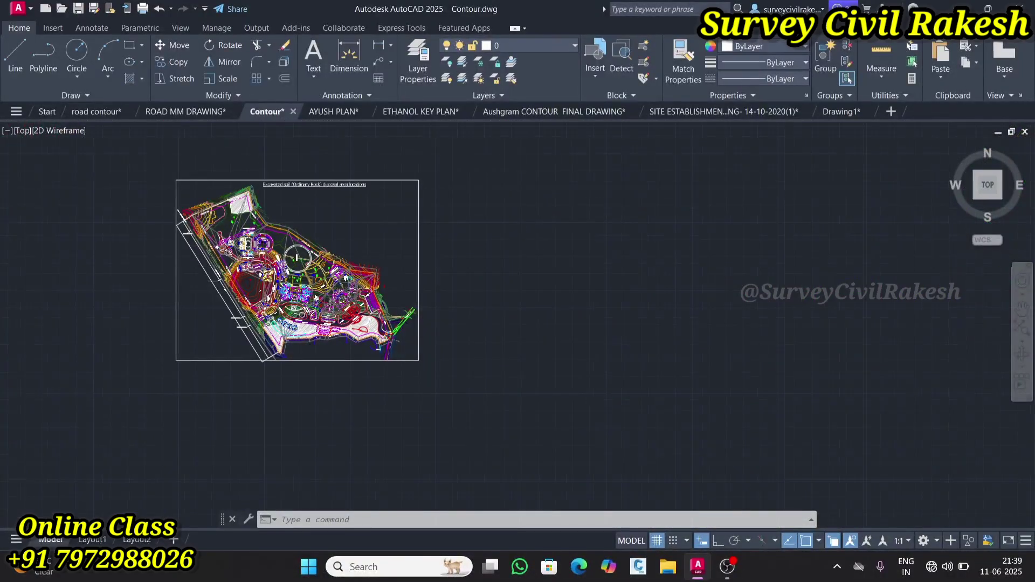
Examine the overlaid plan around the hostel blocks and kitchen, and along the northwest plot boundary and setback line
scroll(297, 258, up, 12)
scroll(214, 245, down, 7)
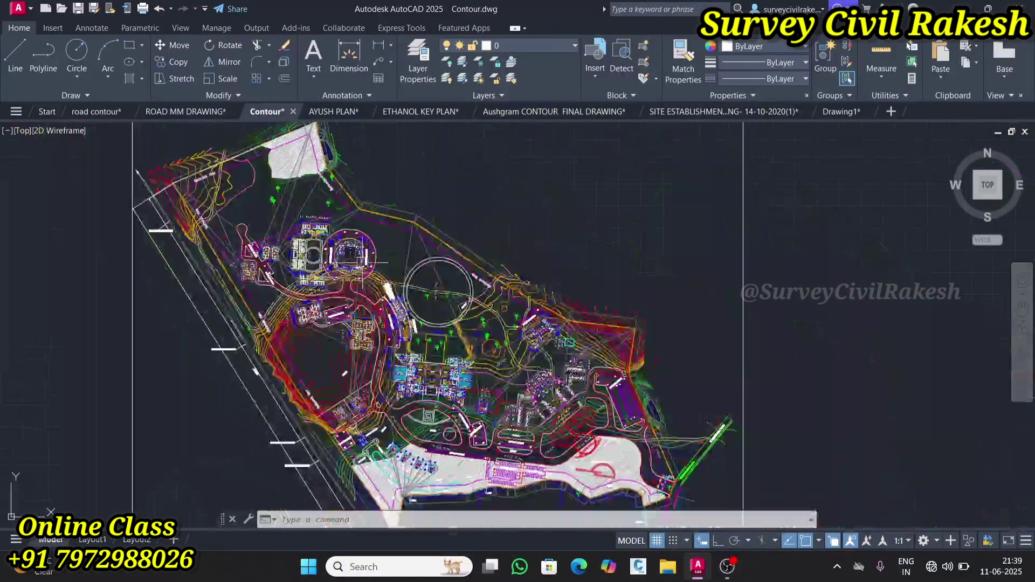
scroll(334, 228, up, 9)
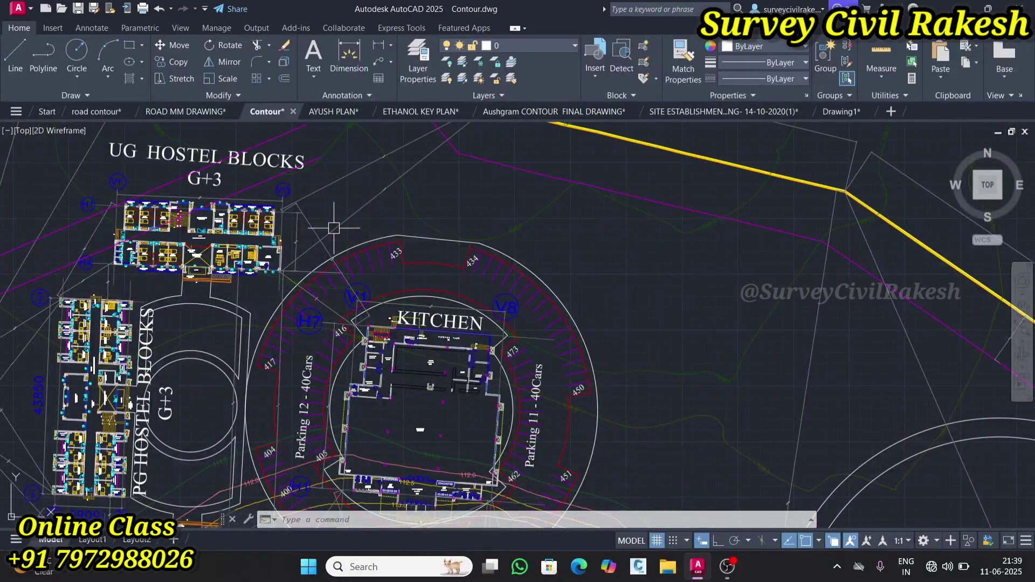
scroll(334, 228, down, 6)
scroll(334, 228, up, 6)
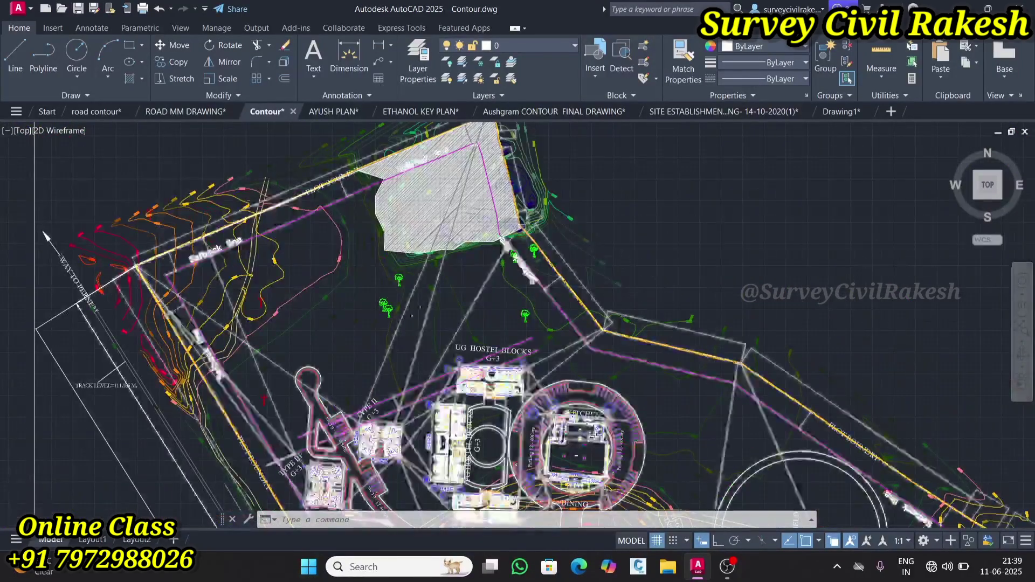
scroll(274, 201, up, 5)
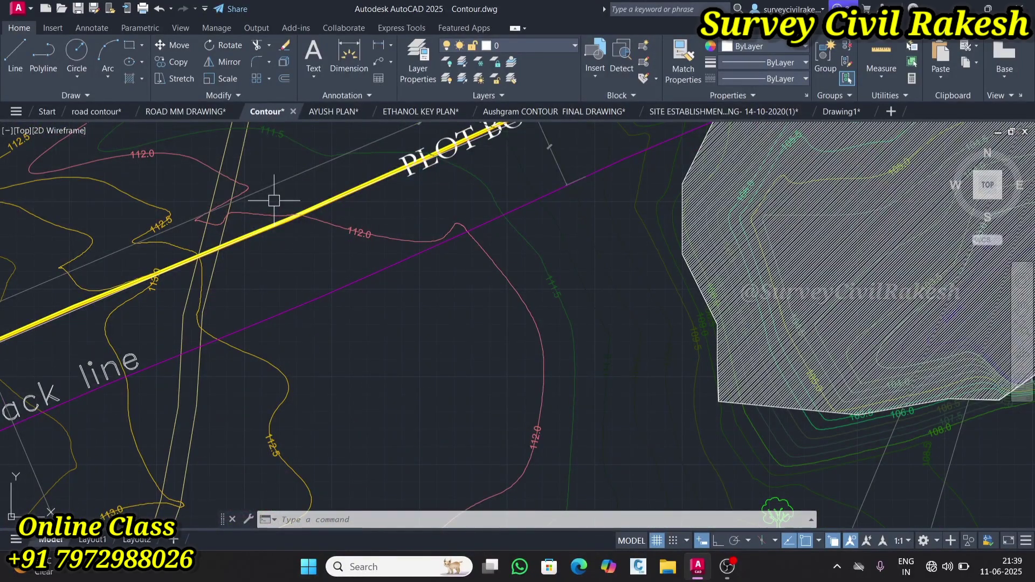
scroll(274, 200, down, 6)
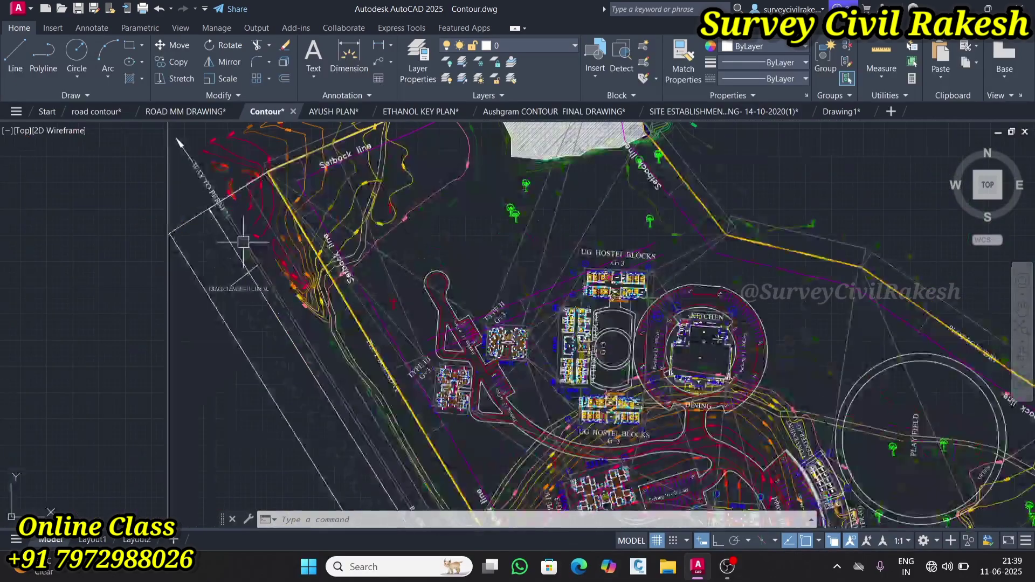
Examine the overlaid plan along the railway line at the track level note and around the central contour mound and main academic building
scroll(243, 242, up, 5)
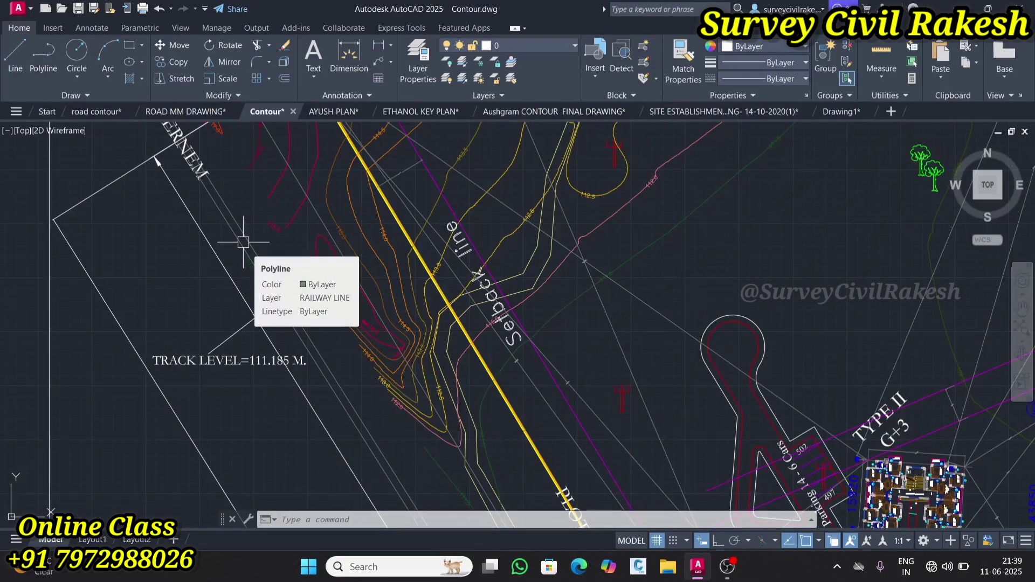
scroll(244, 242, down, 8)
scroll(432, 339, up, 6)
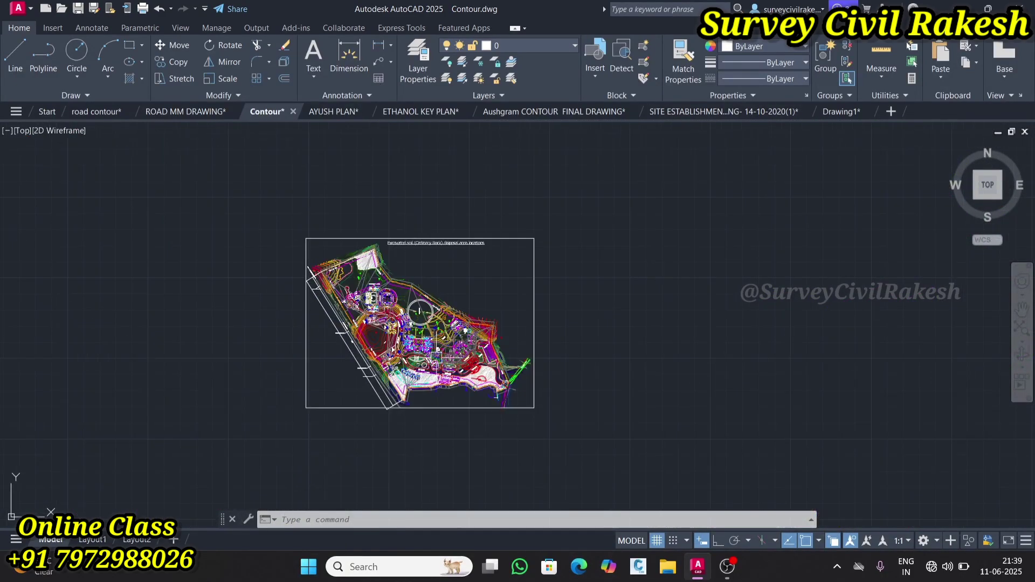
scroll(396, 335, up, 5)
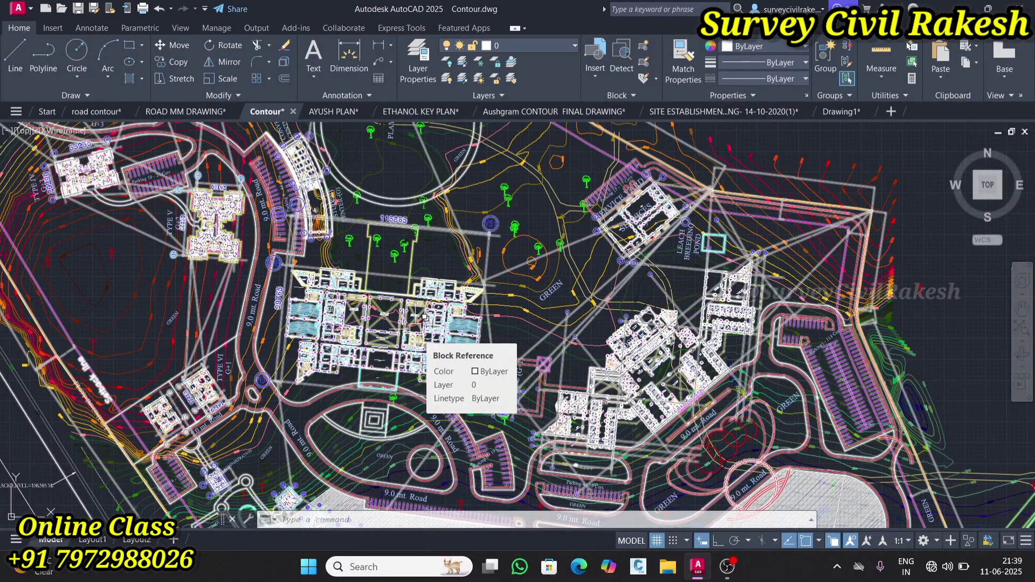
scroll(424, 318, down, 8)
scroll(317, 291, up, 10)
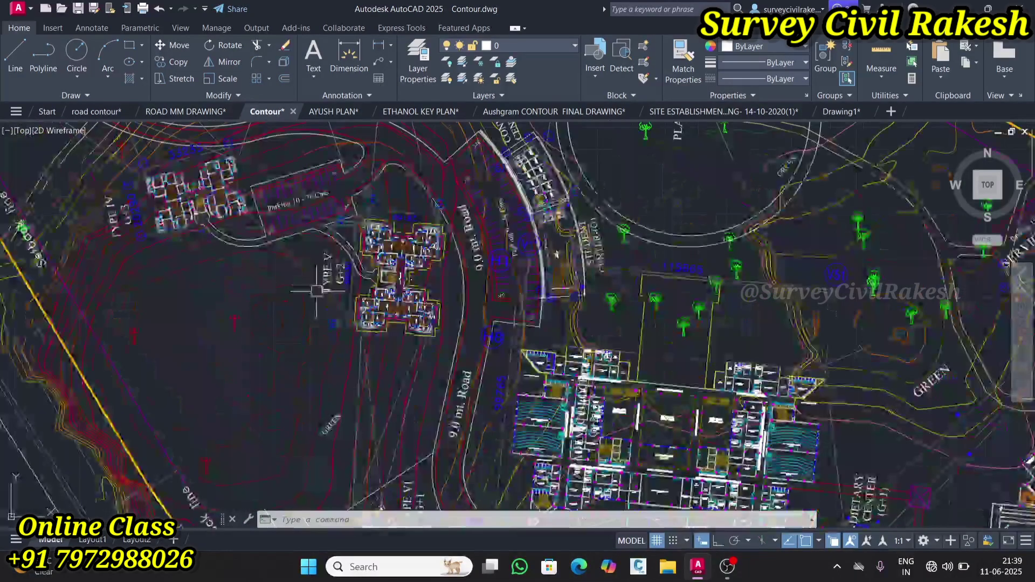
scroll(490, 313, down, 3)
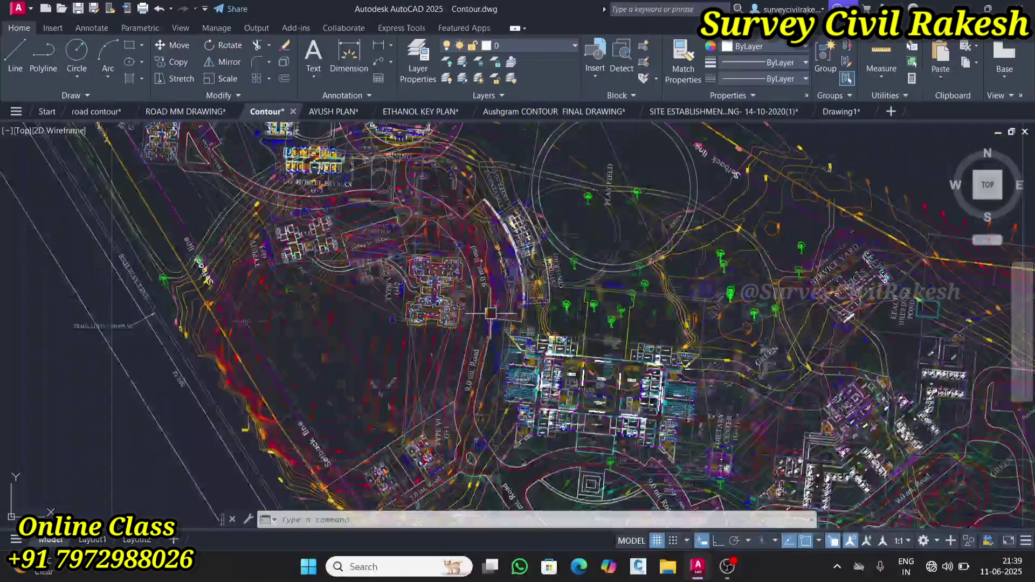
scroll(490, 313, down, 2)
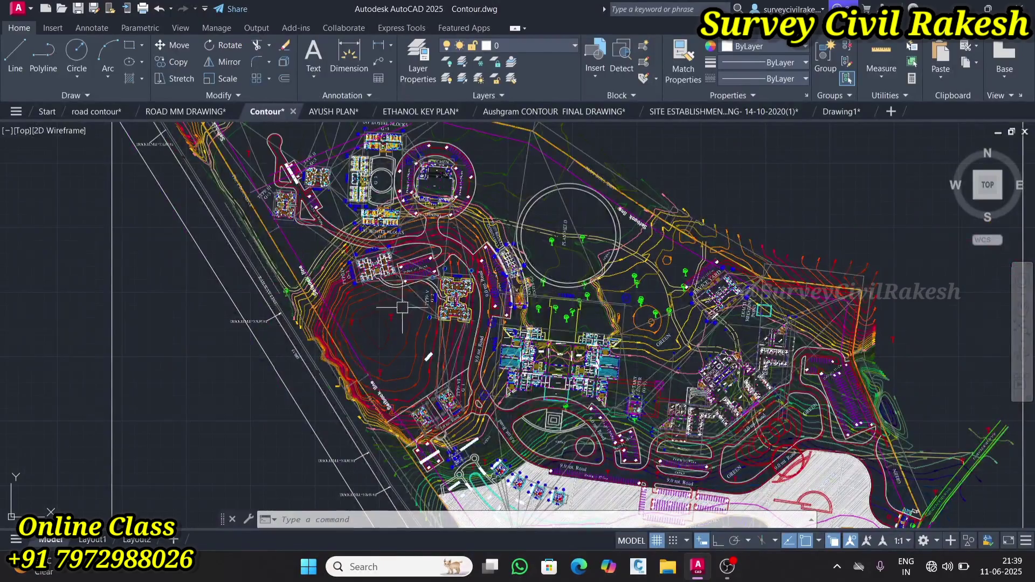
Inspect how the kitchen, dining and play field layout sits over the contour lines
scroll(439, 173, up, 4)
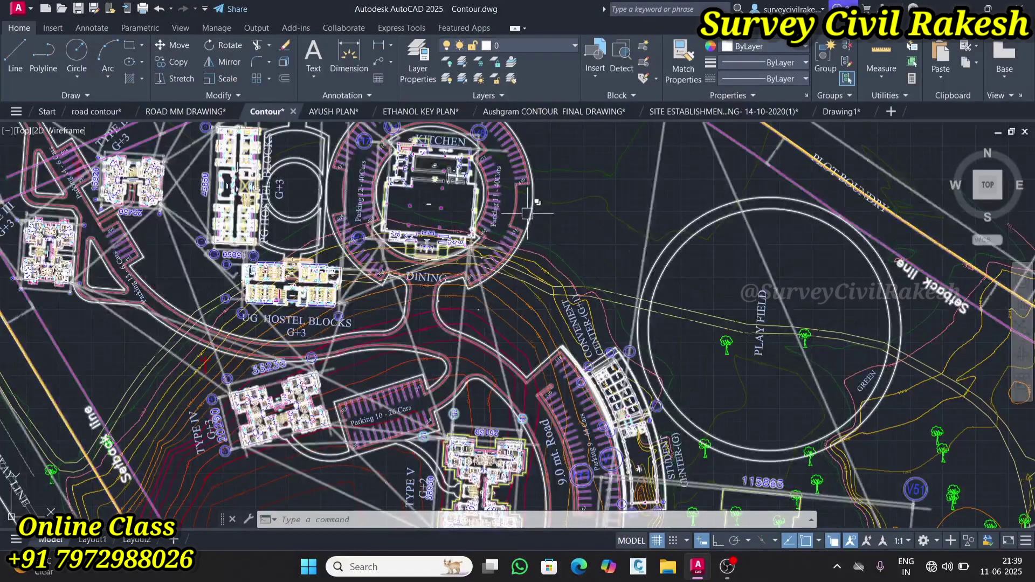
mouse_move(530, 225)
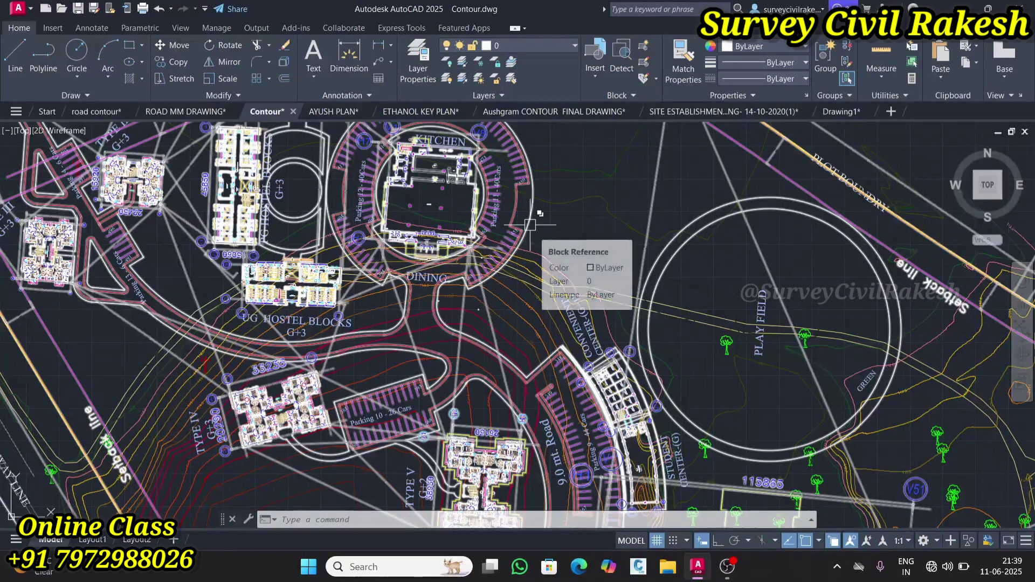
scroll(530, 224, down, 4)
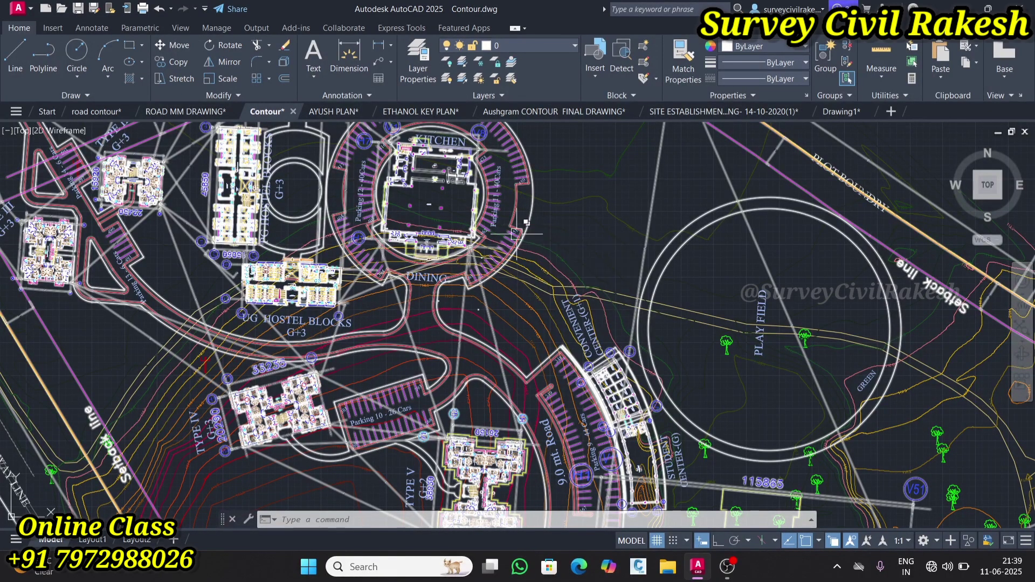
scroll(516, 259, up, 2)
scroll(517, 259, down, 4)
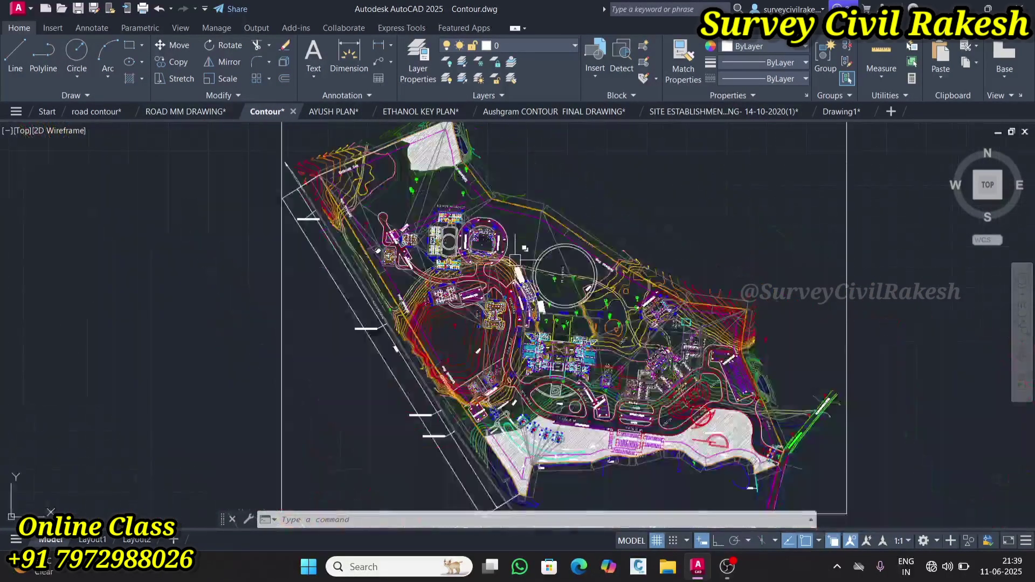
scroll(518, 259, up, 6)
click(523, 258)
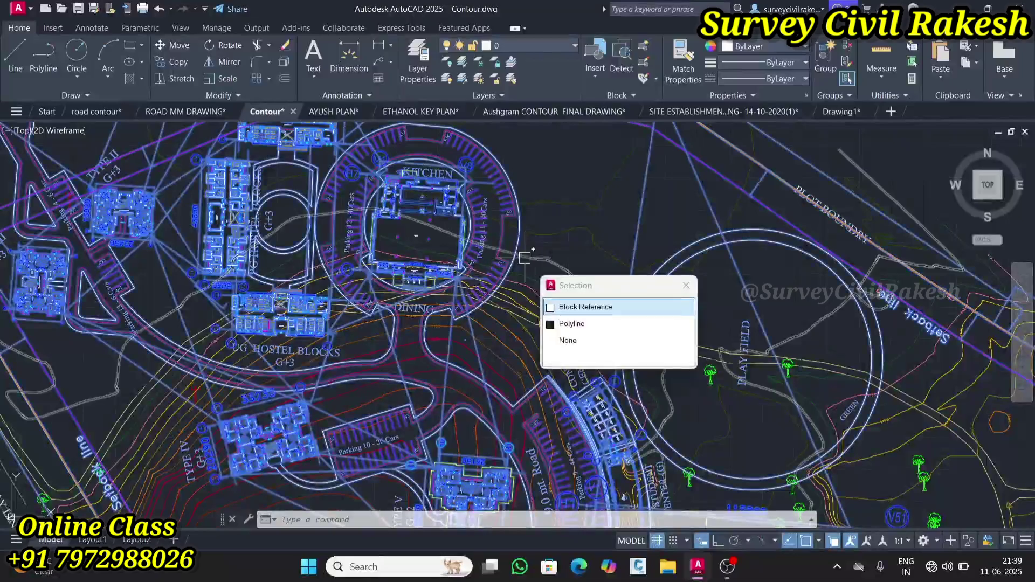
key(Escape)
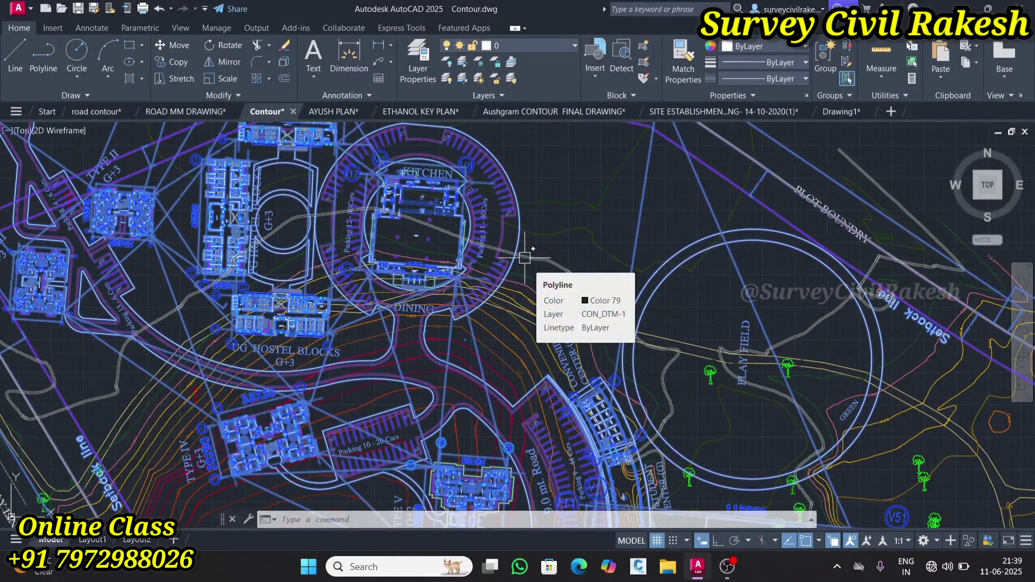
key(Escape)
Create a new blank drawing alongside the open ones
scroll(523, 258, down, 5)
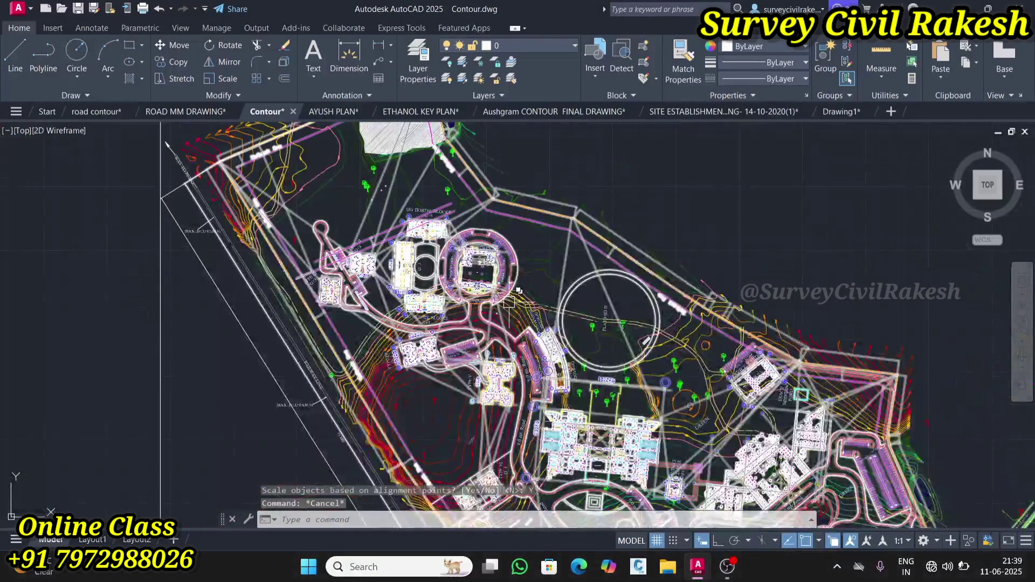
scroll(516, 279, up, 5)
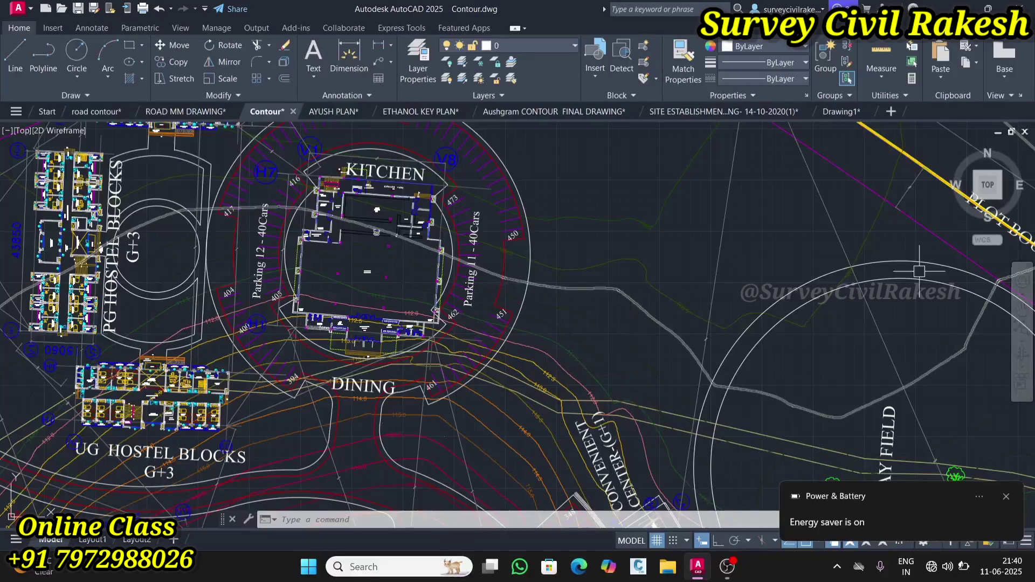
click(891, 113)
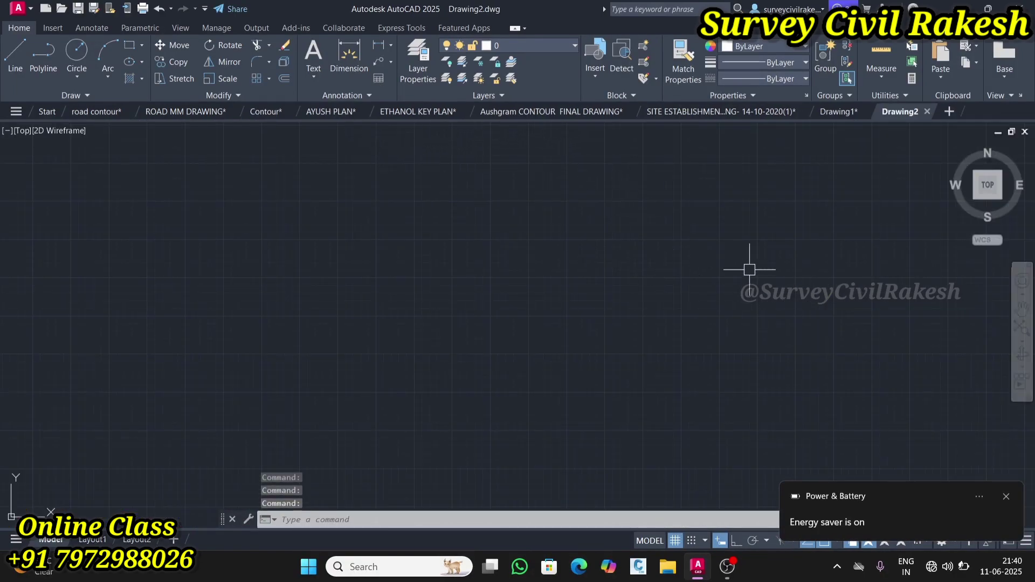
Go back to the Contour drawing and dismiss the battery notification
click(330, 112)
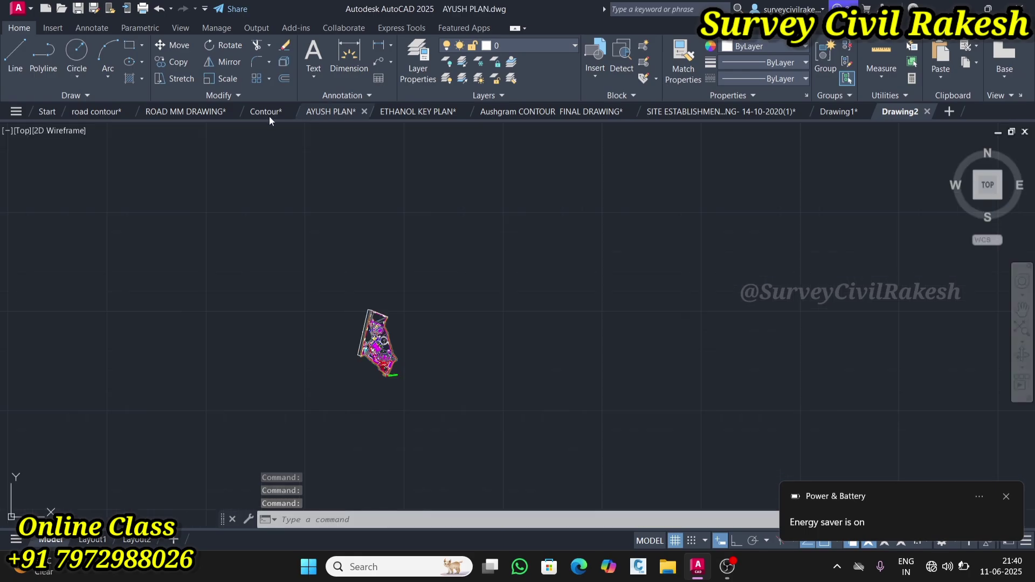
click(267, 112)
scroll(517, 297, up, 4)
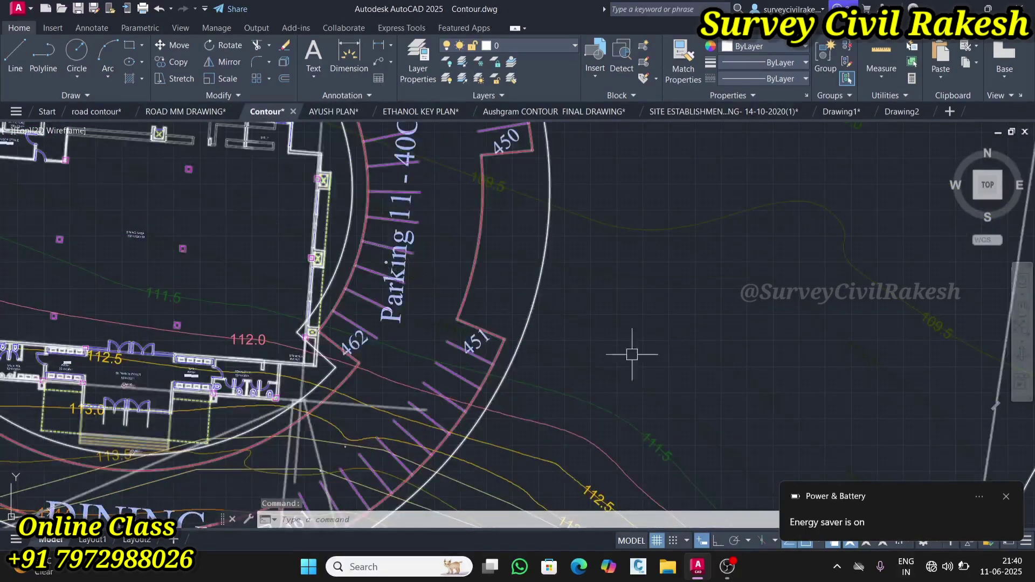
click(1006, 497)
Copy the aligned site plan block with a base point just outside the plot's eastern boundary
scroll(597, 312, down, 8)
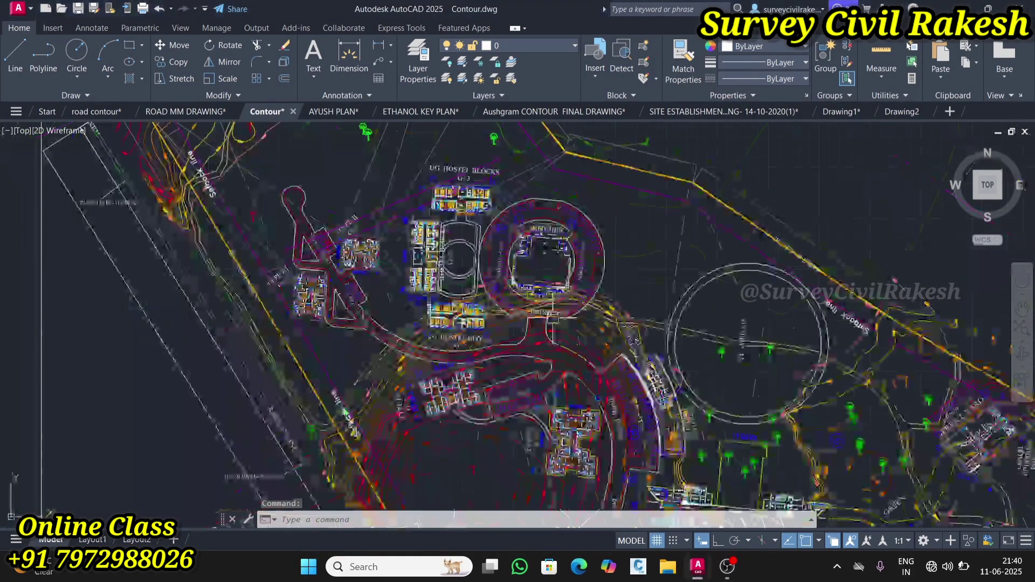
scroll(536, 294, down, 2)
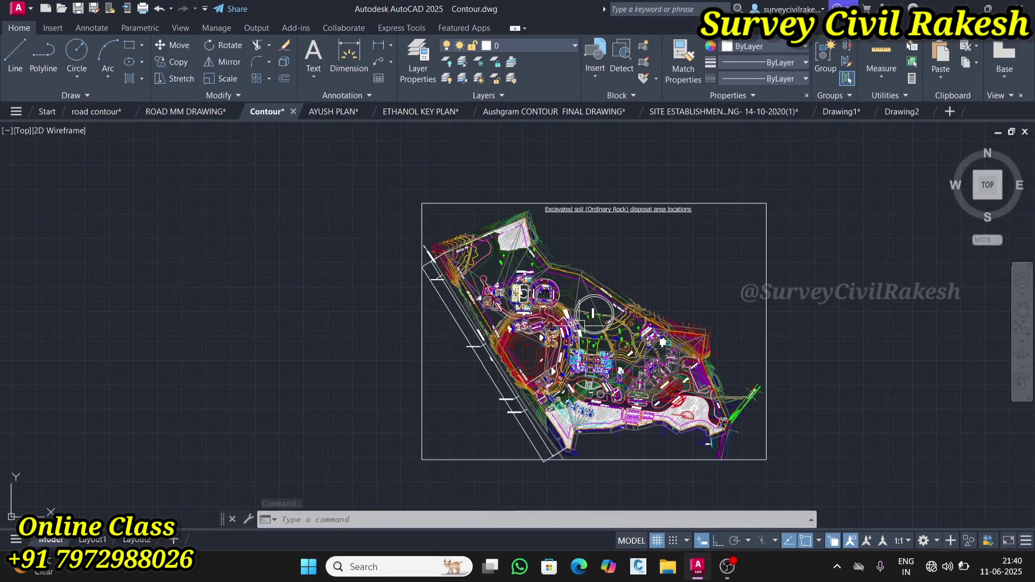
scroll(580, 324, up, 2)
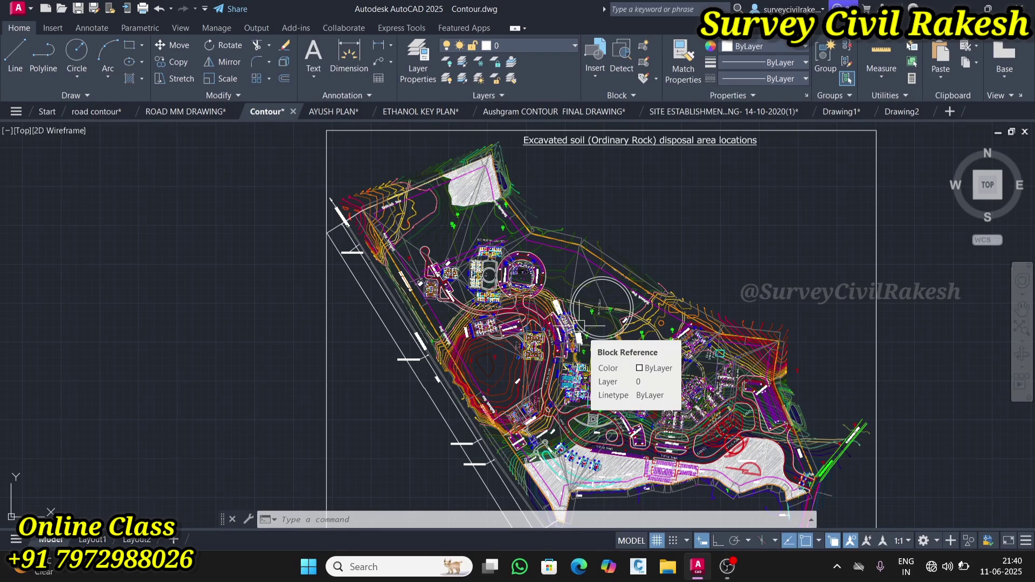
scroll(777, 311, up, 5)
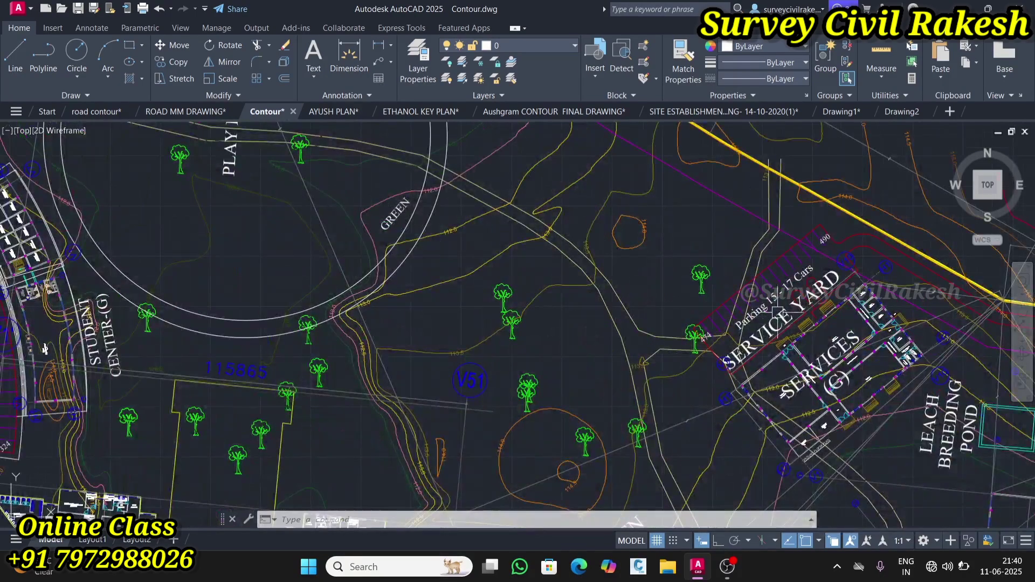
scroll(695, 269, down, 6)
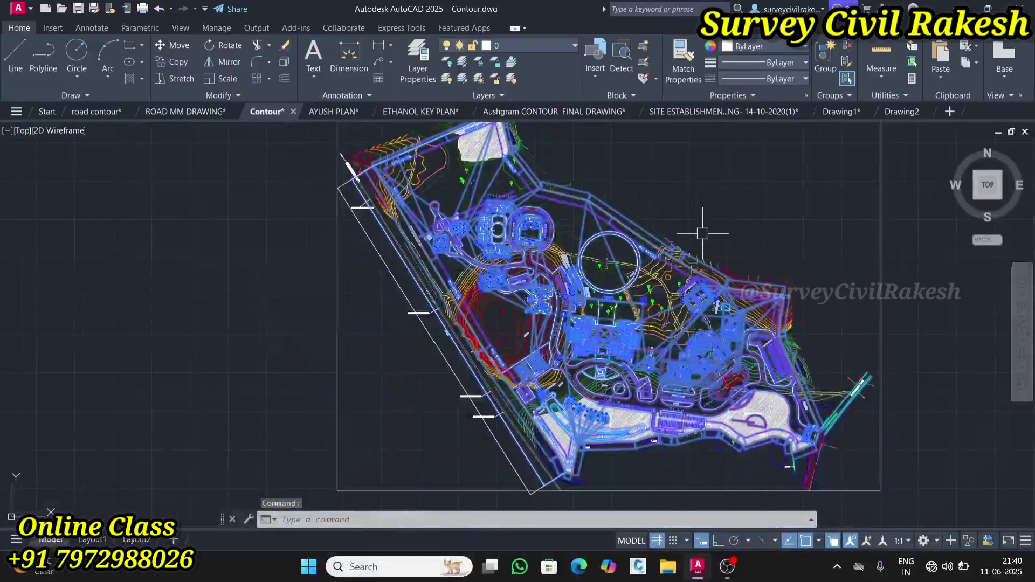
right_click(702, 233)
mouse_move(803, 268)
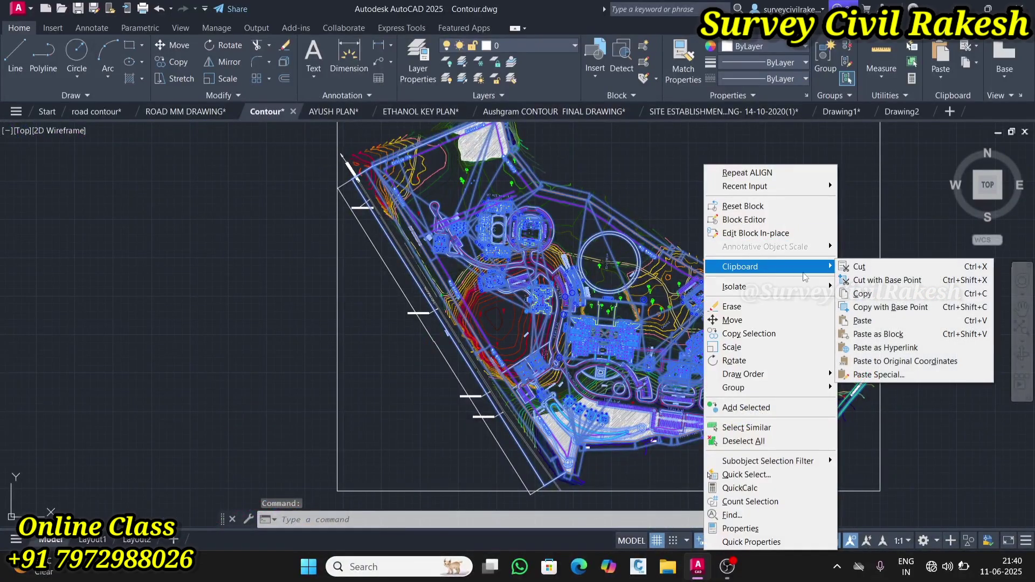
click(855, 309)
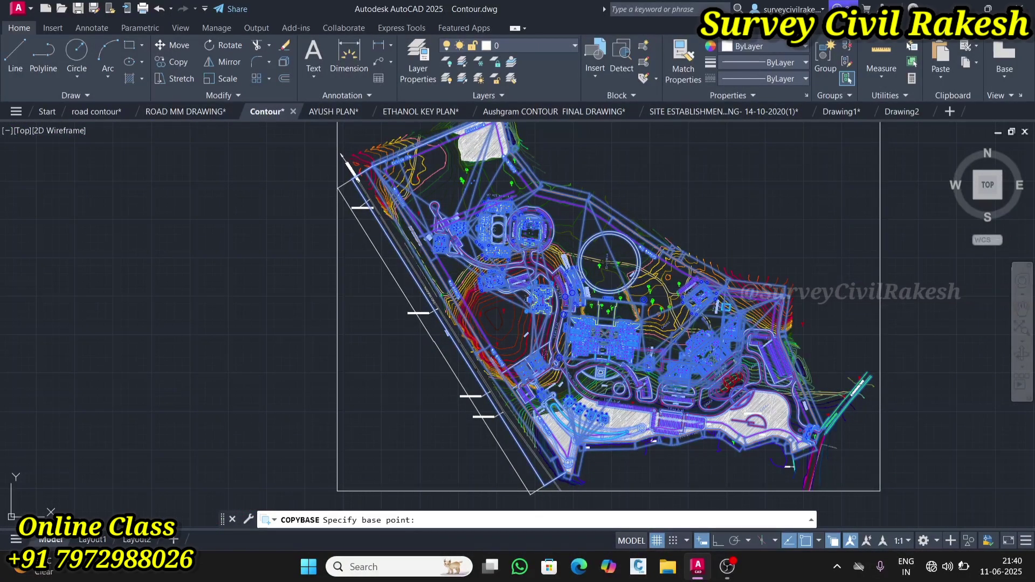
click(835, 276)
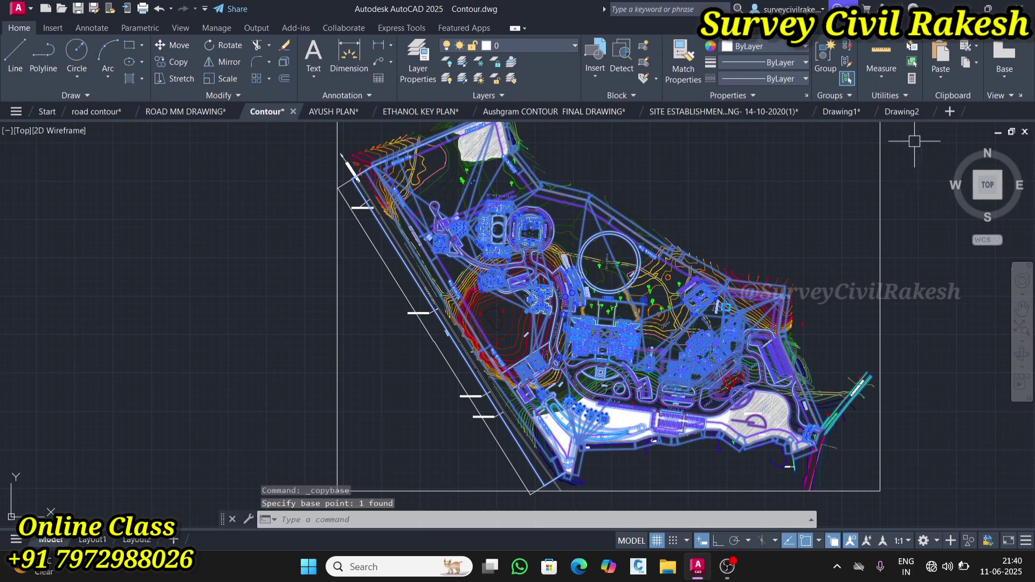
Paste the copied site plan block into Drawing2 at its original coordinates and zoom to the drawing extents
click(900, 112)
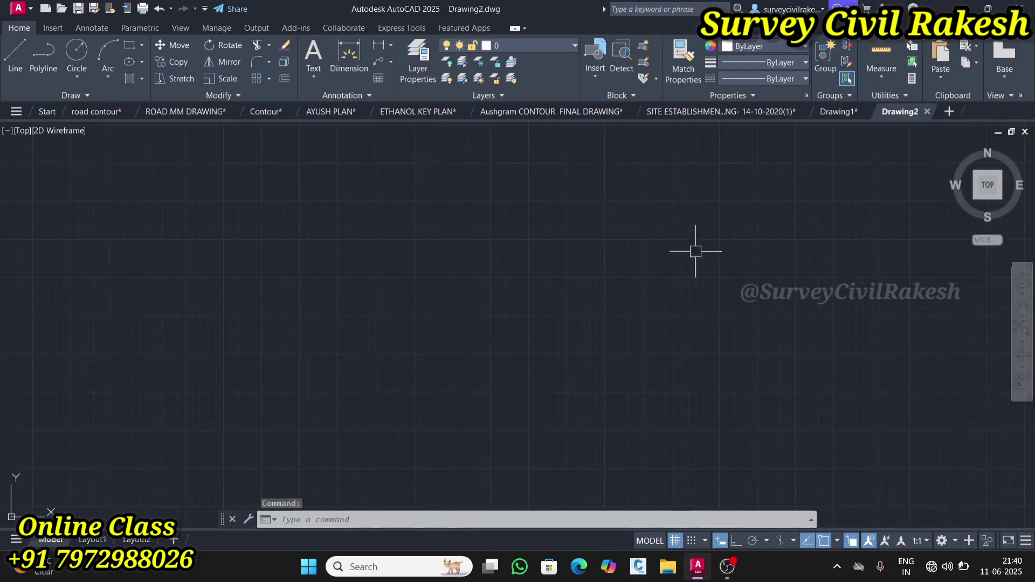
right_click(386, 242)
mouse_move(520, 267)
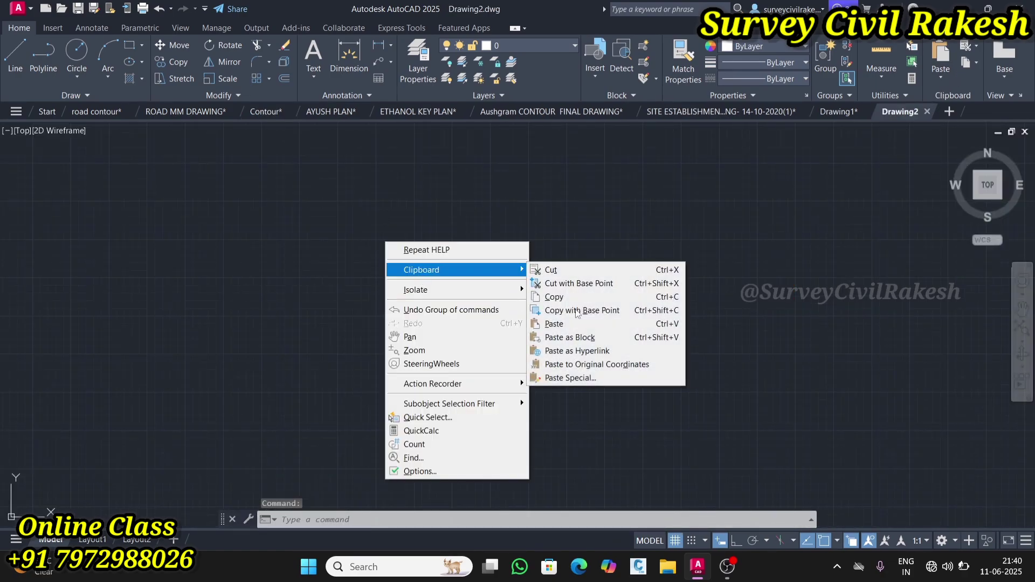
click(657, 368)
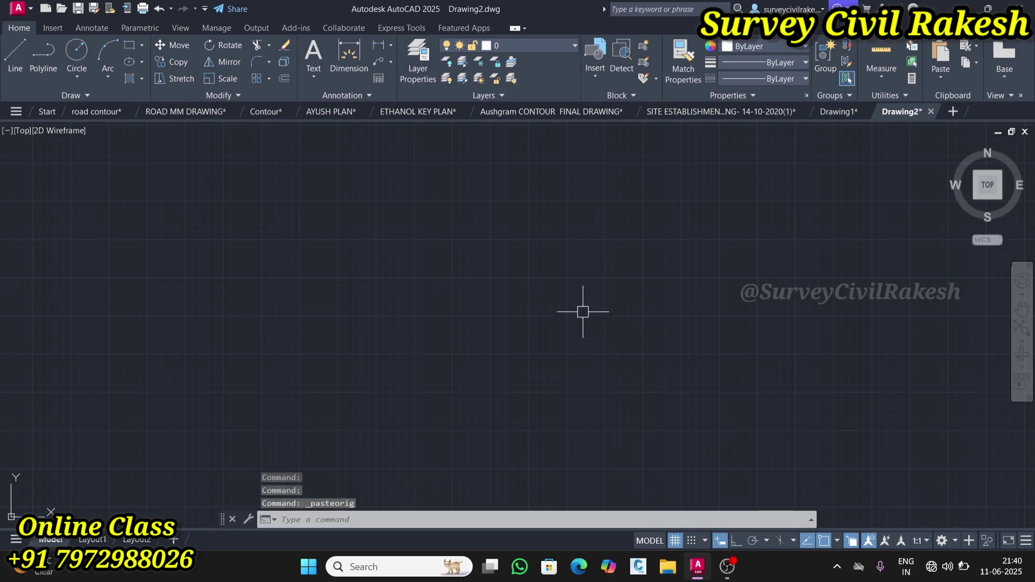
key(Return)
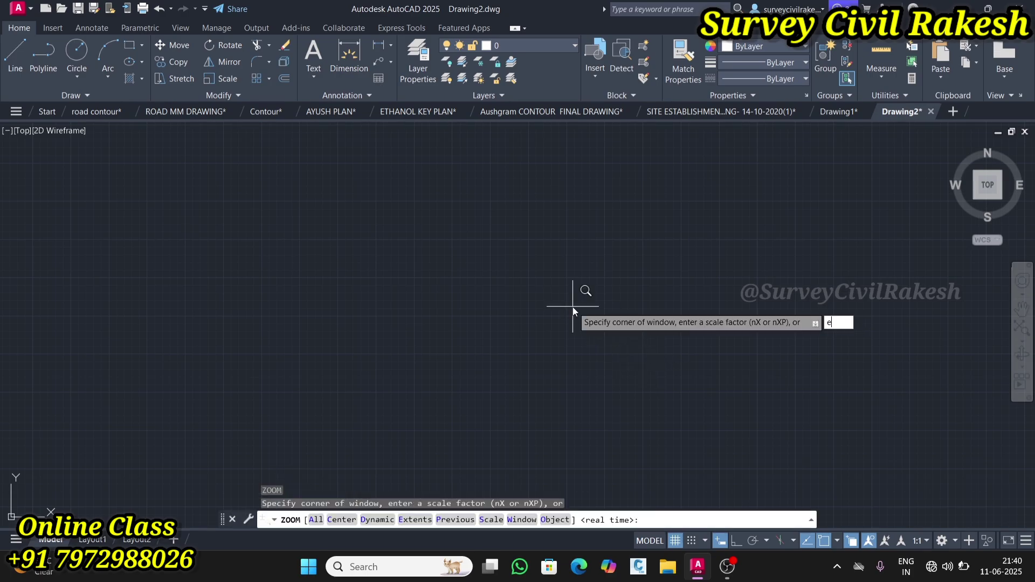
text(e)
key(Return)
Examine the pasted site plan around the services yard, the academic block's courtyards and its department rooms
scroll(623, 350, up, 3)
scroll(623, 350, up, 2)
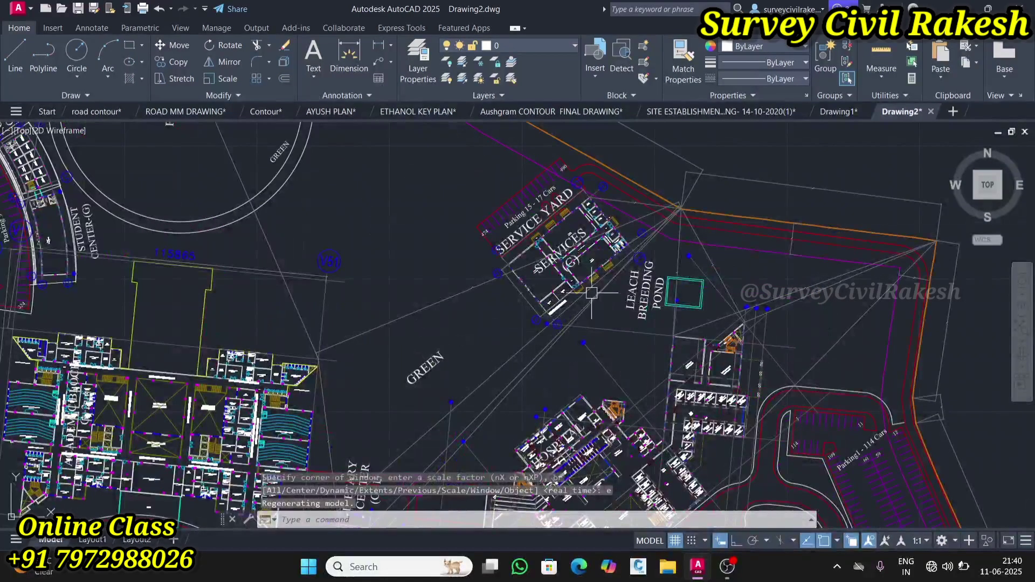
scroll(591, 294, down, 4)
scroll(342, 224, up, 6)
scroll(398, 274, down, 8)
scroll(437, 352, up, 5)
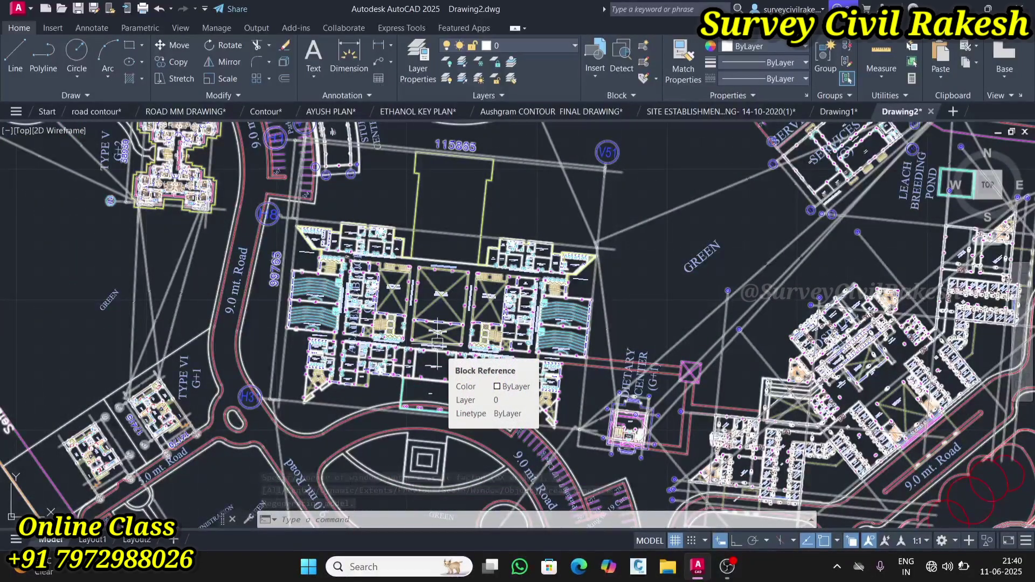
scroll(477, 200, up, 4)
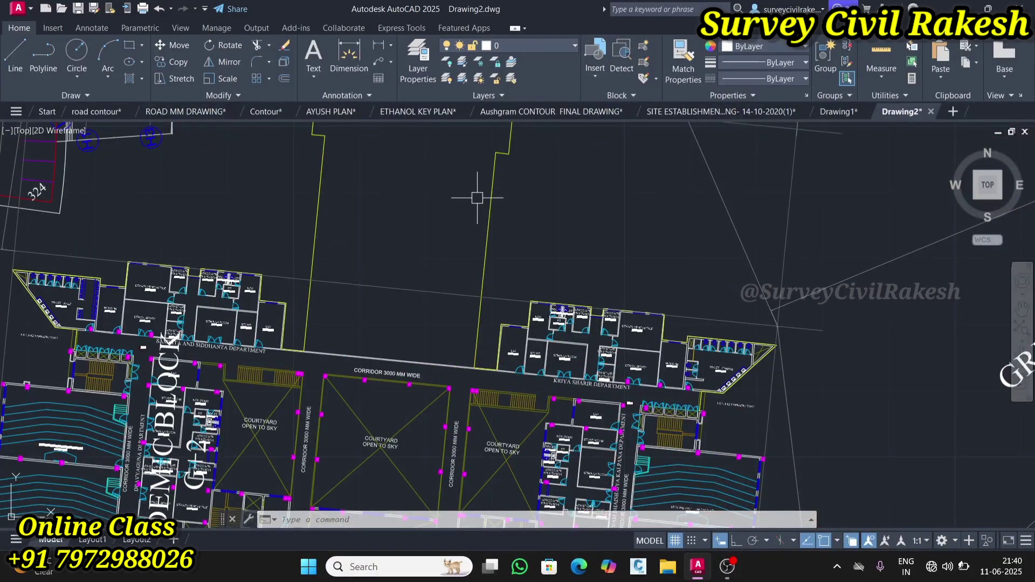
scroll(427, 338, down, 6)
scroll(398, 349, up, 8)
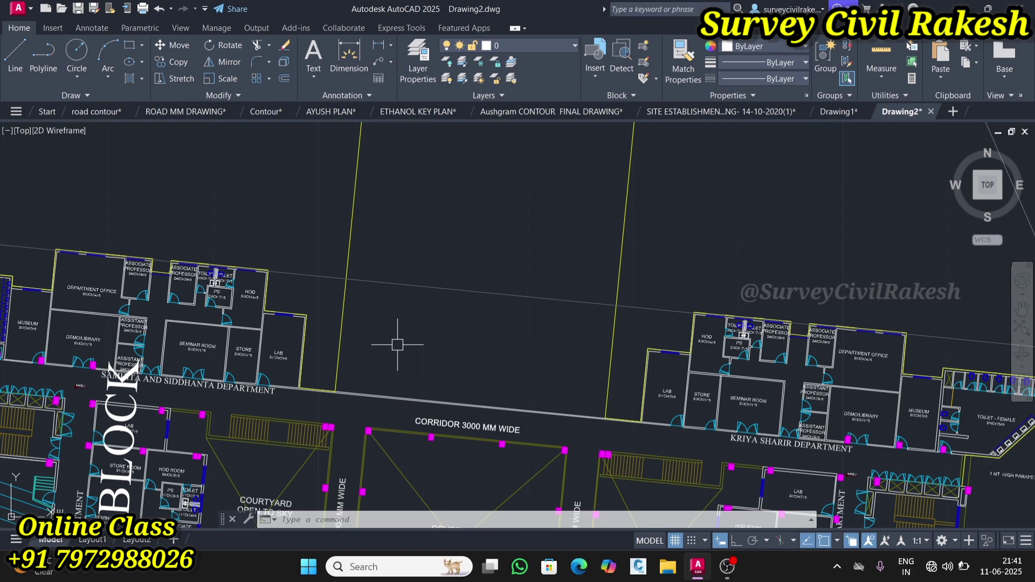
Return to the Contour drawing and view the overlaid site plan around the hostel blocks and kitchen
scroll(398, 344, down, 8)
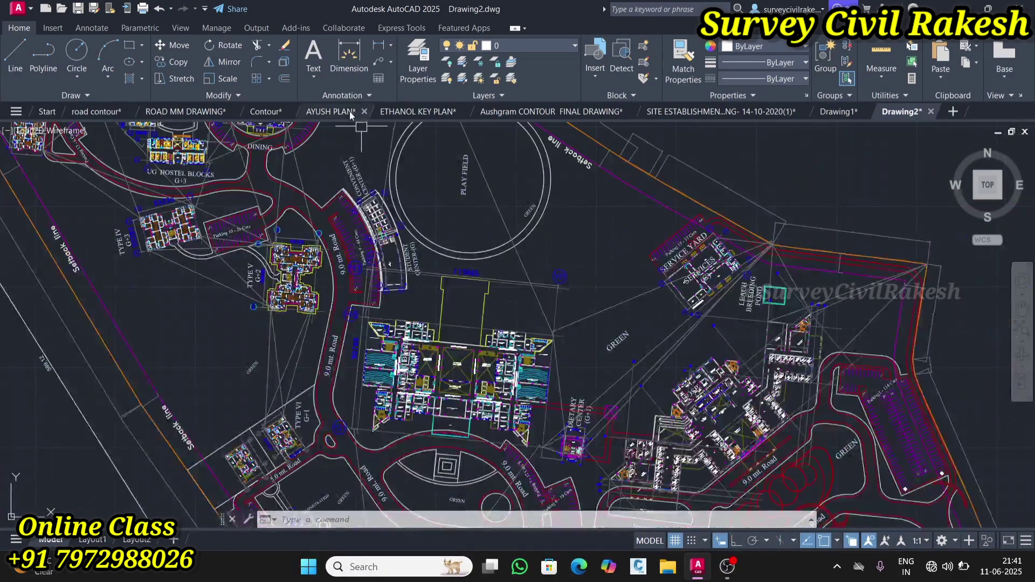
click(347, 112)
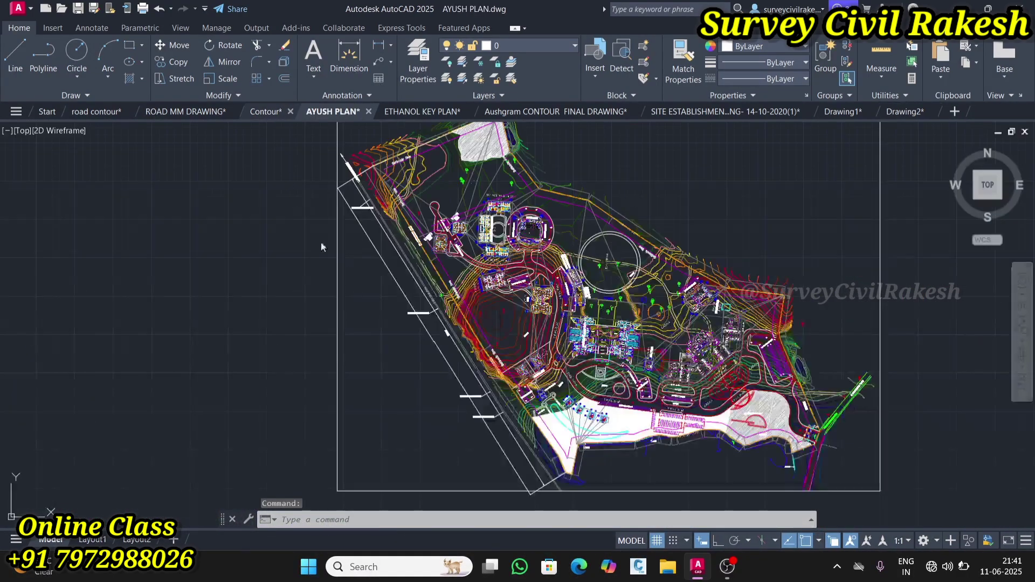
click(283, 108)
scroll(504, 231, up, 8)
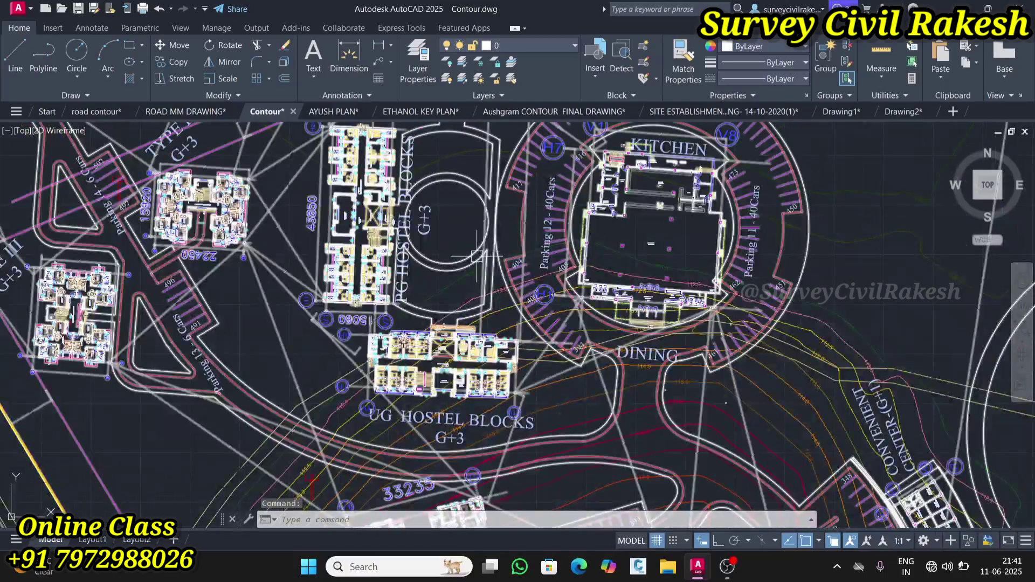
scroll(476, 257, down, 5)
scroll(603, 219, up, 3)
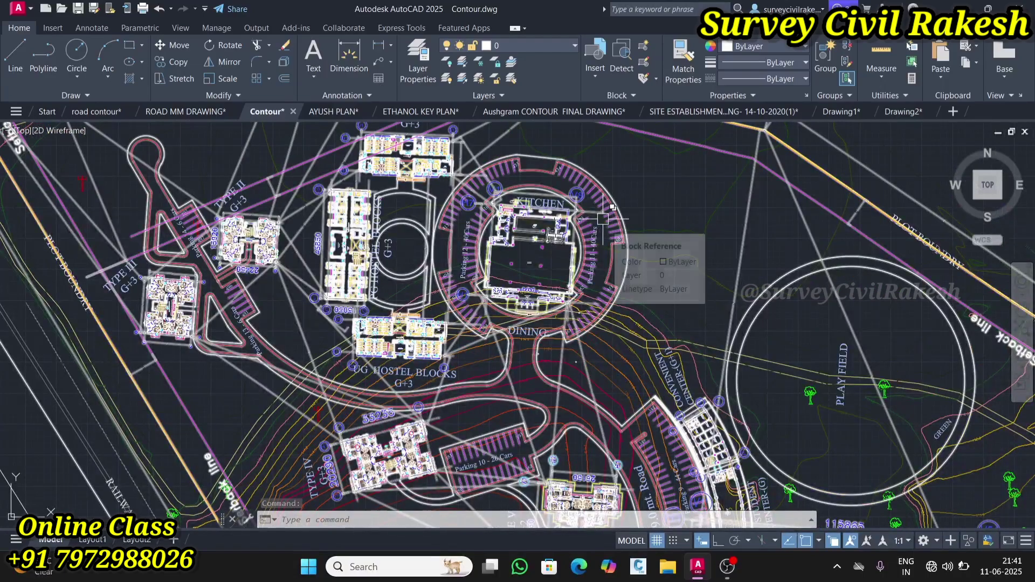
text(o)
key(Return)
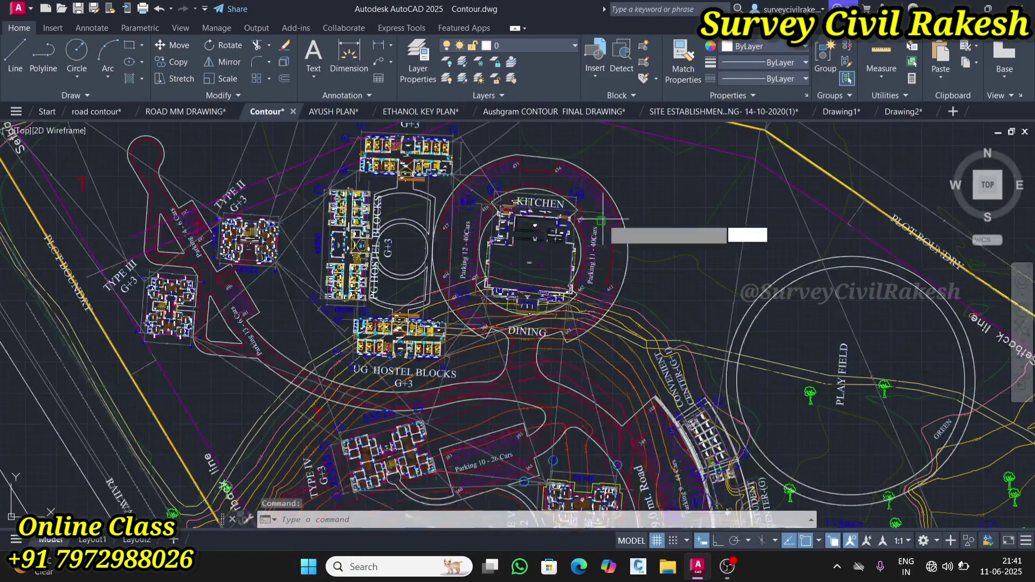
key(Return)
key(Return)
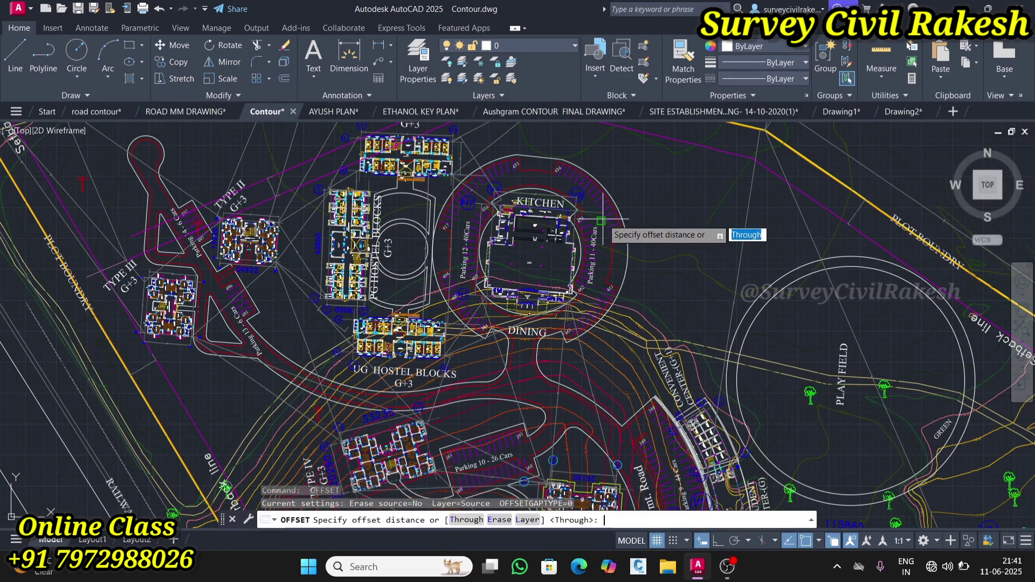
key(Escape)
Undo the recent operations in the Contour drawing back to the unaligned site plan beside the contour plan
text(u)
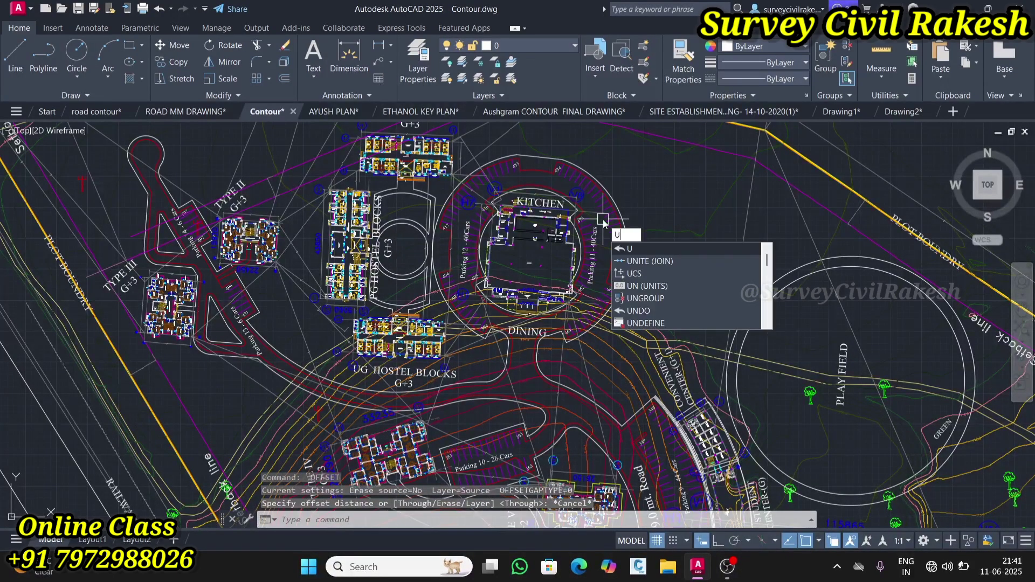
key(Return)
key(Return)
key(Return)
key(Return)
key(Return)
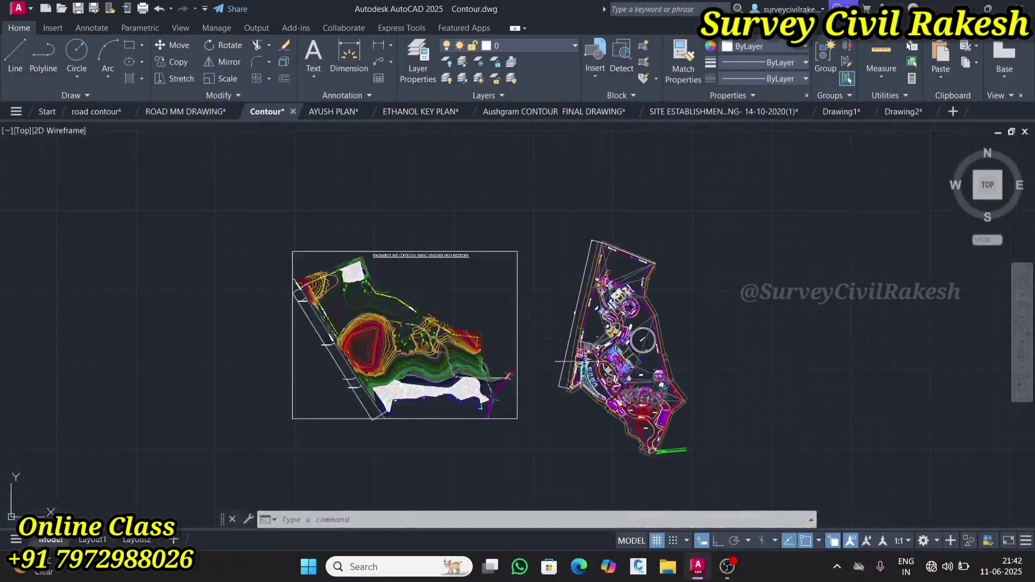
Start aligning the site plan block, matching its south-west outer boundary corner to the contour plot boundary's corner at the hatched area's southern tip
scroll(643, 340, up, 10)
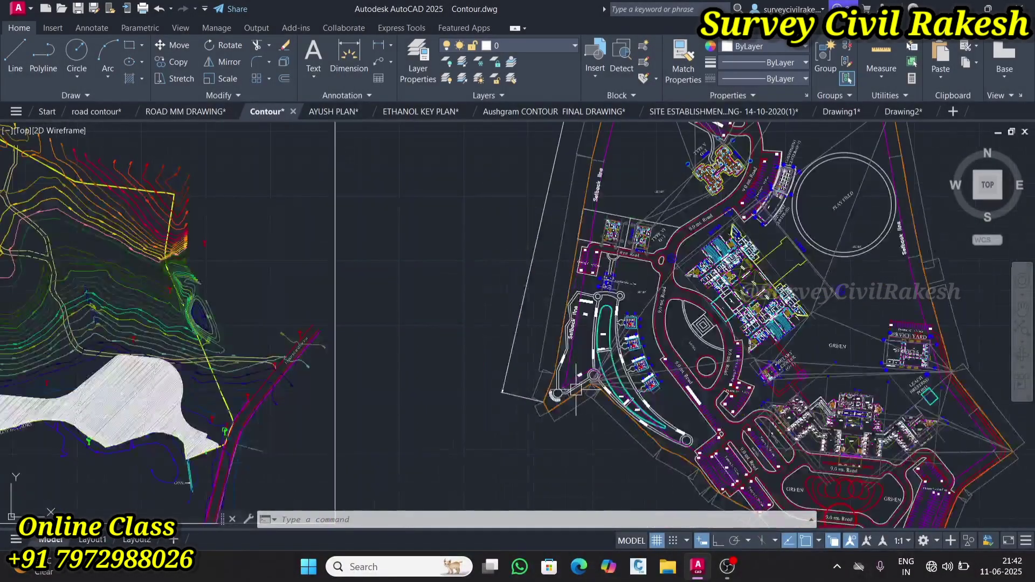
click(539, 402)
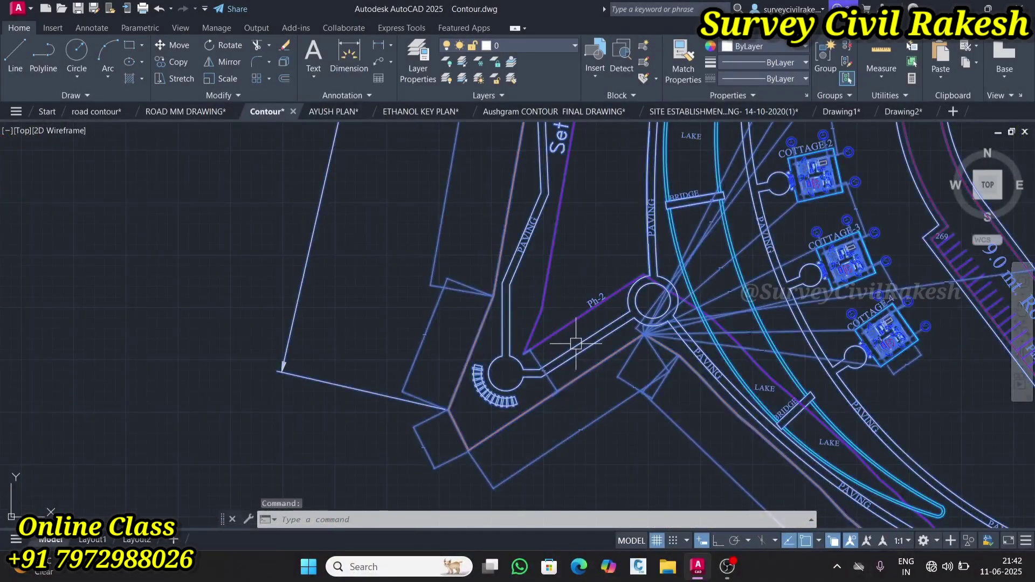
text(al)
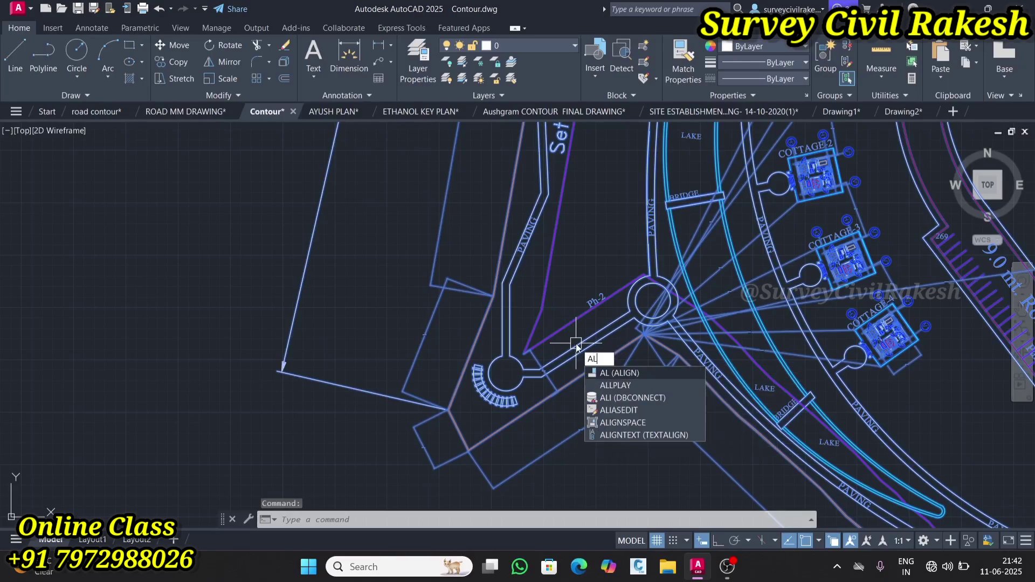
key(Return)
scroll(449, 411, up, 5)
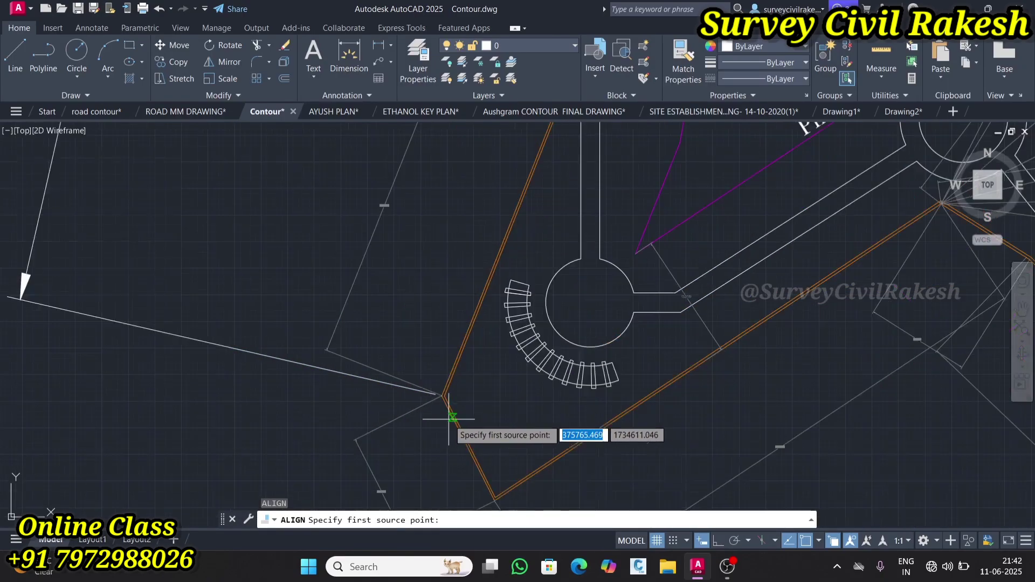
scroll(441, 403, up, 3)
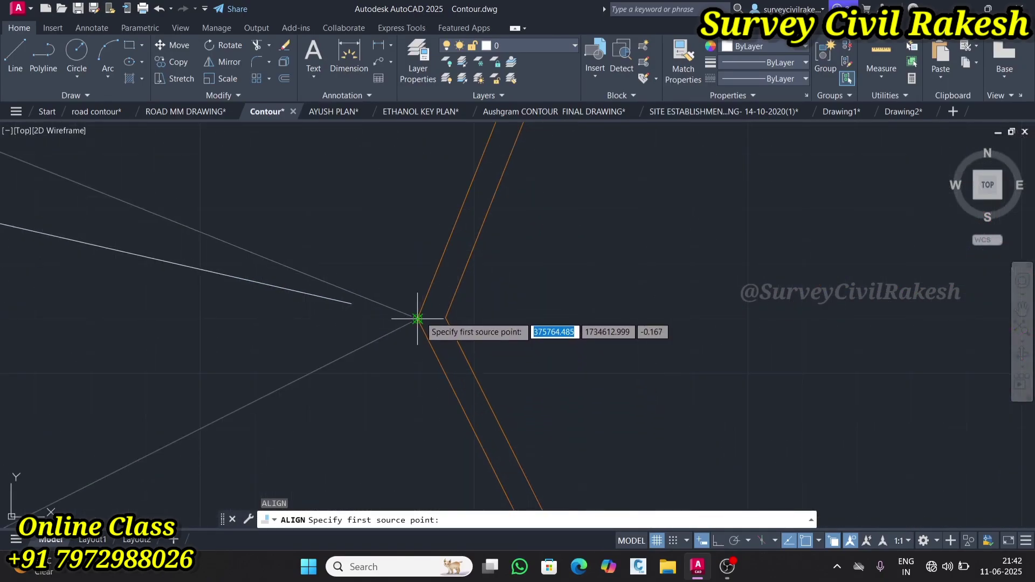
click(417, 318)
scroll(539, 410, down, 8)
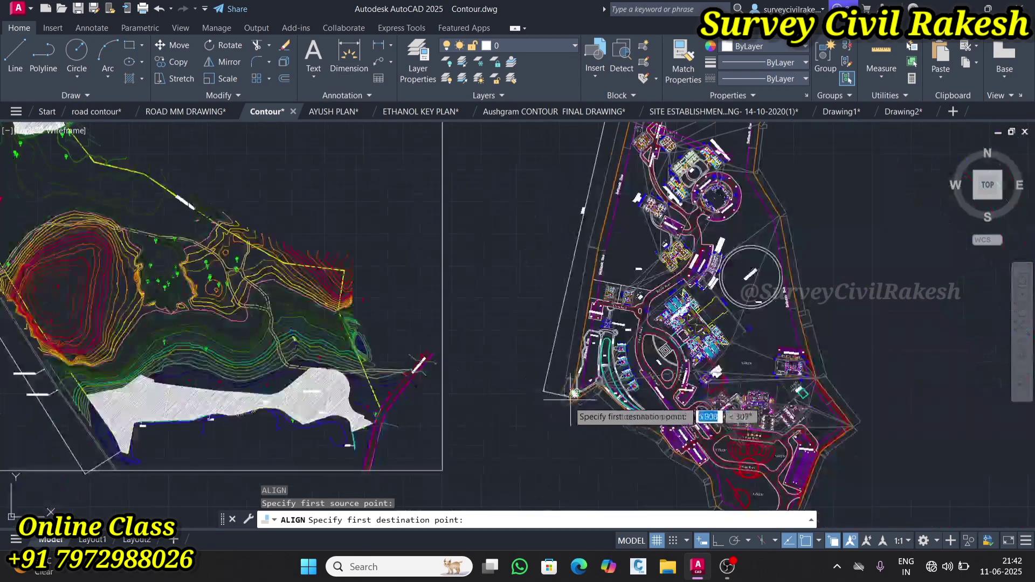
scroll(415, 431, up, 10)
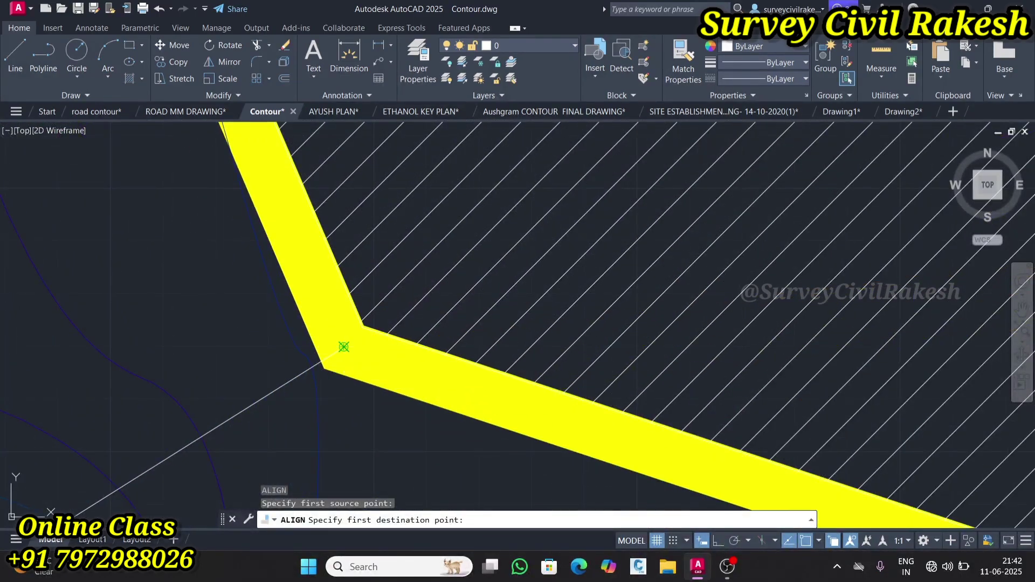
click(342, 350)
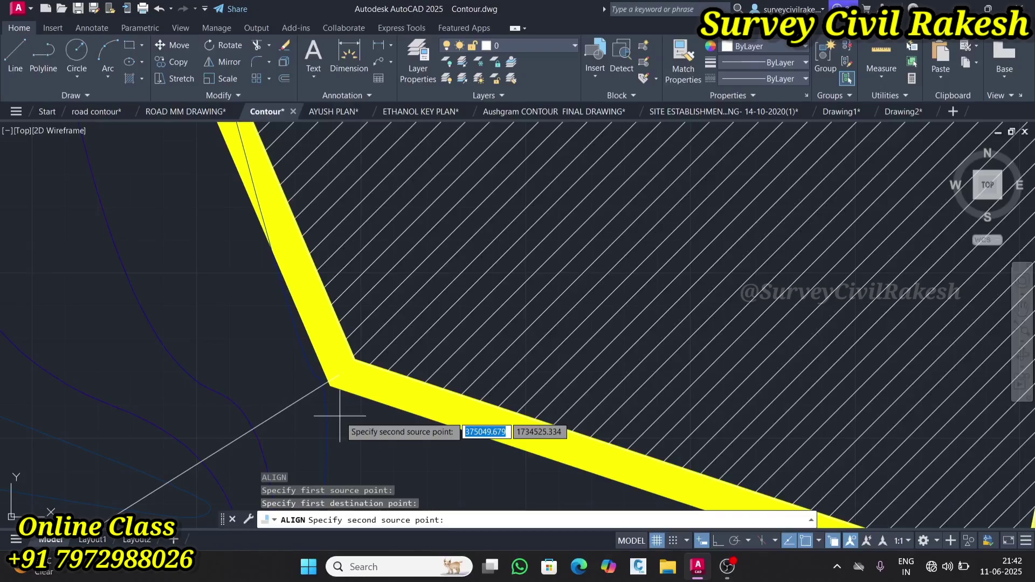
Set the site plan's north-west outer boundary corner as the second source point of the alignment
scroll(340, 416, down, 6)
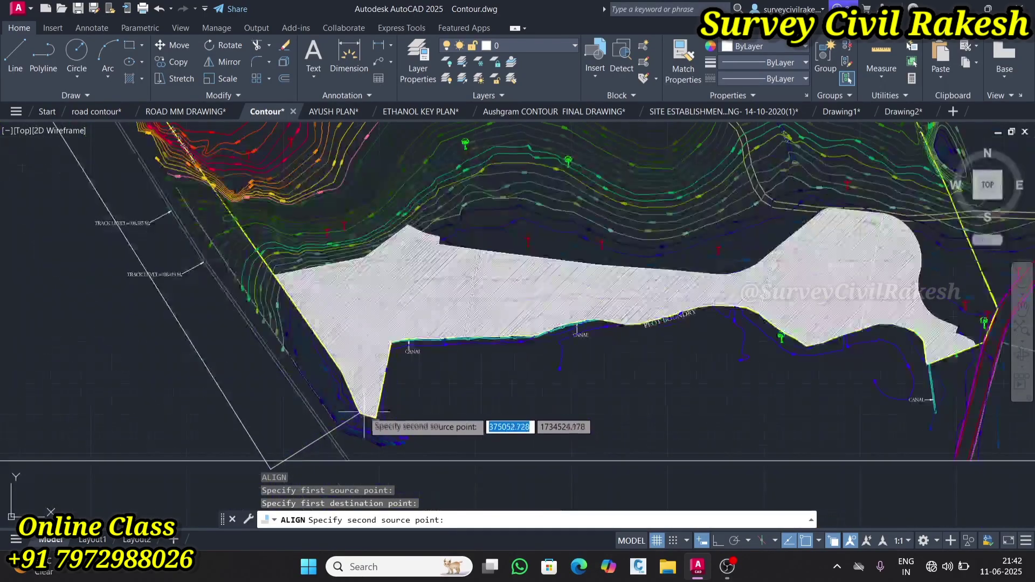
scroll(273, 268, down, 6)
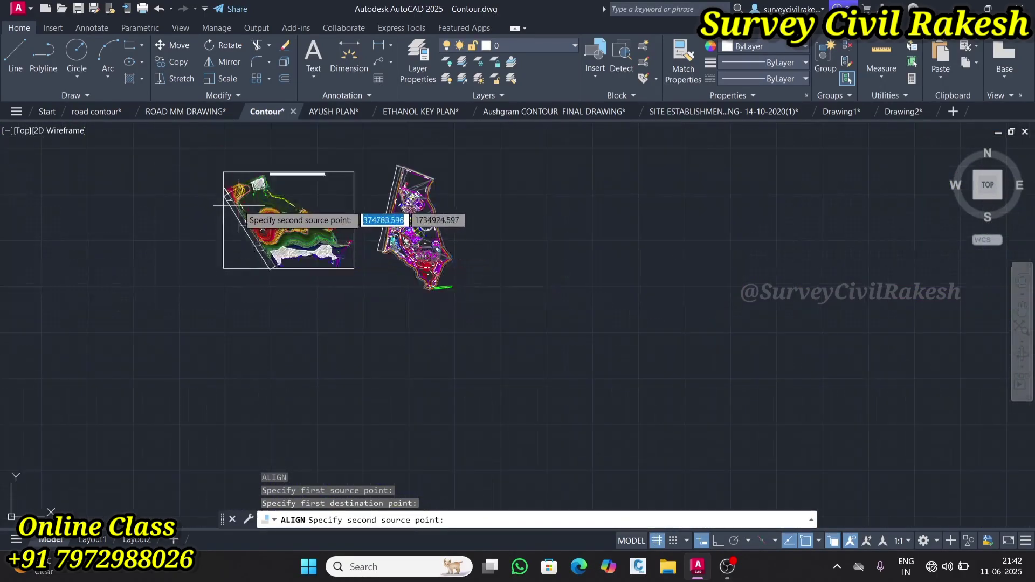
scroll(254, 189, up, 8)
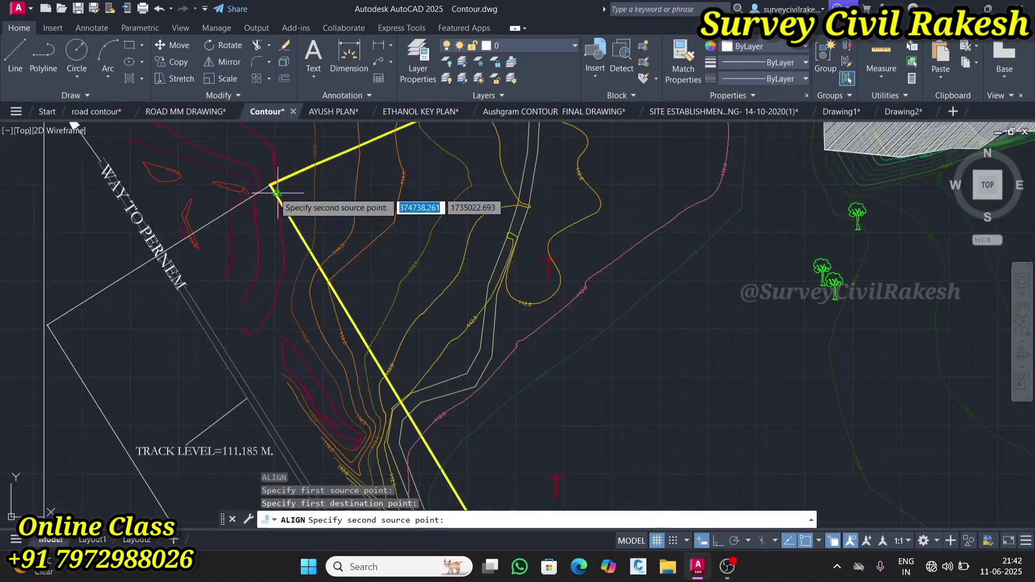
scroll(277, 192, down, 6)
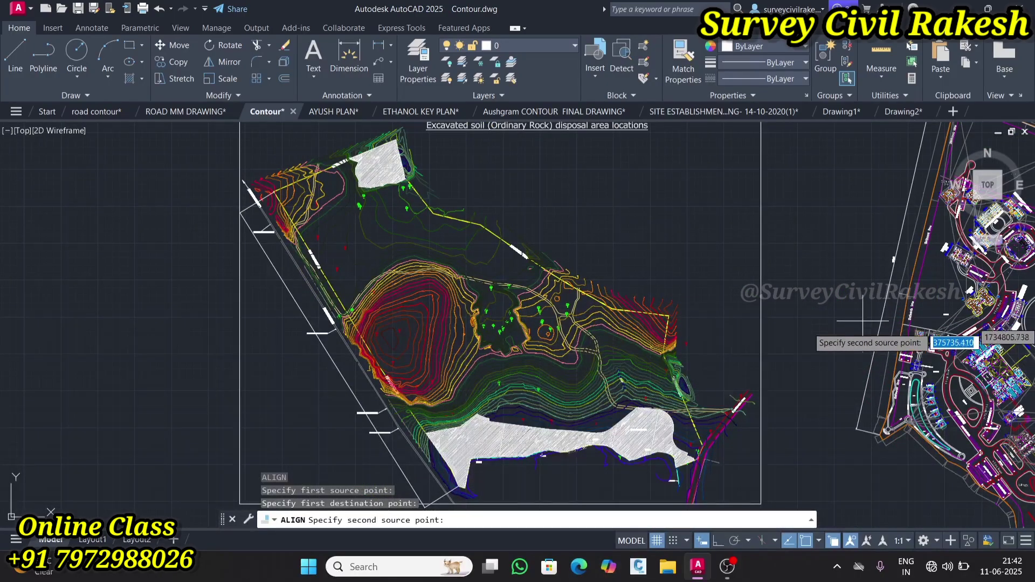
scroll(609, 361, down, 5)
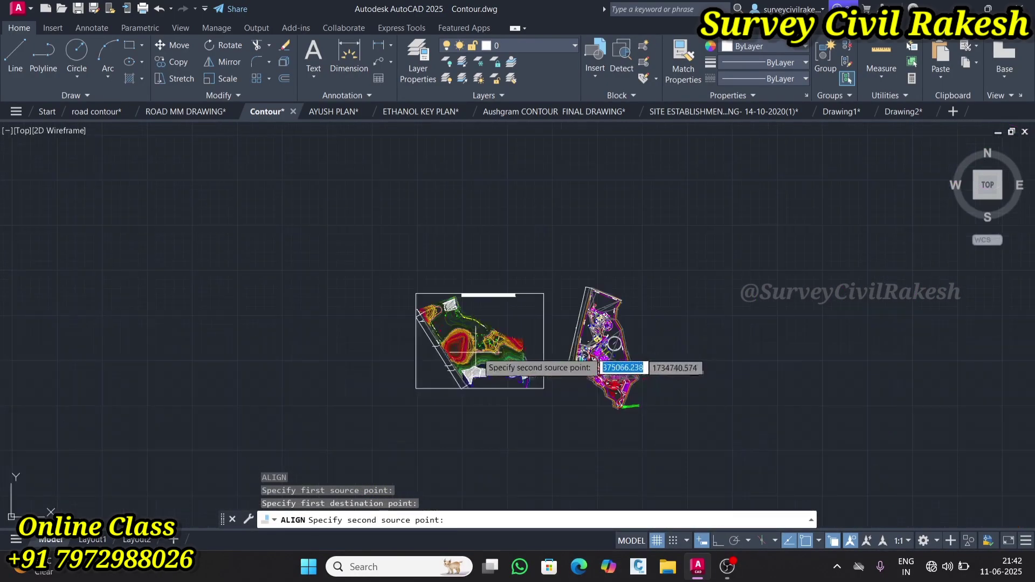
scroll(600, 296, up, 4)
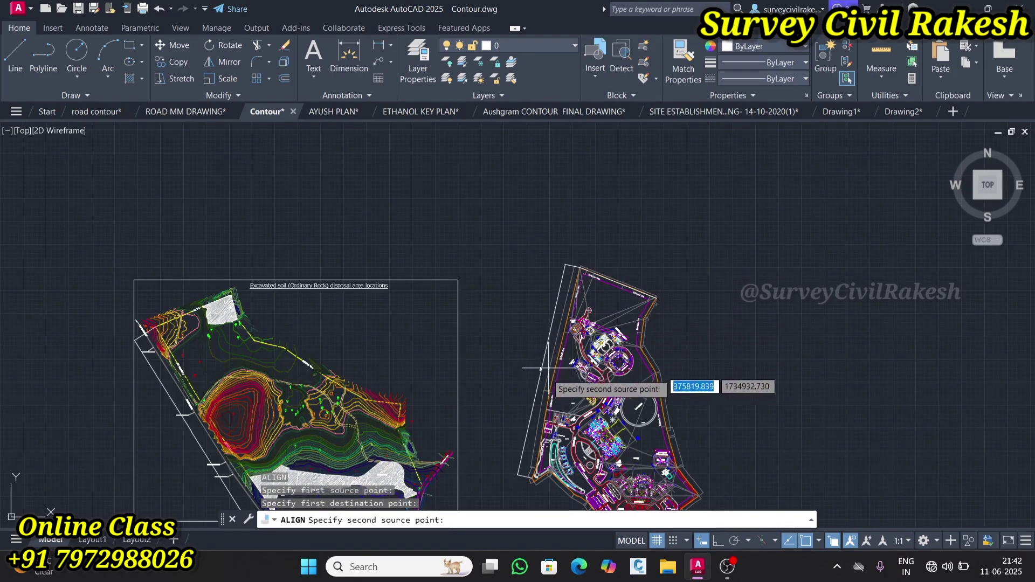
scroll(558, 380, up, 3)
scroll(562, 367, up, 3)
scroll(561, 394, up, 3)
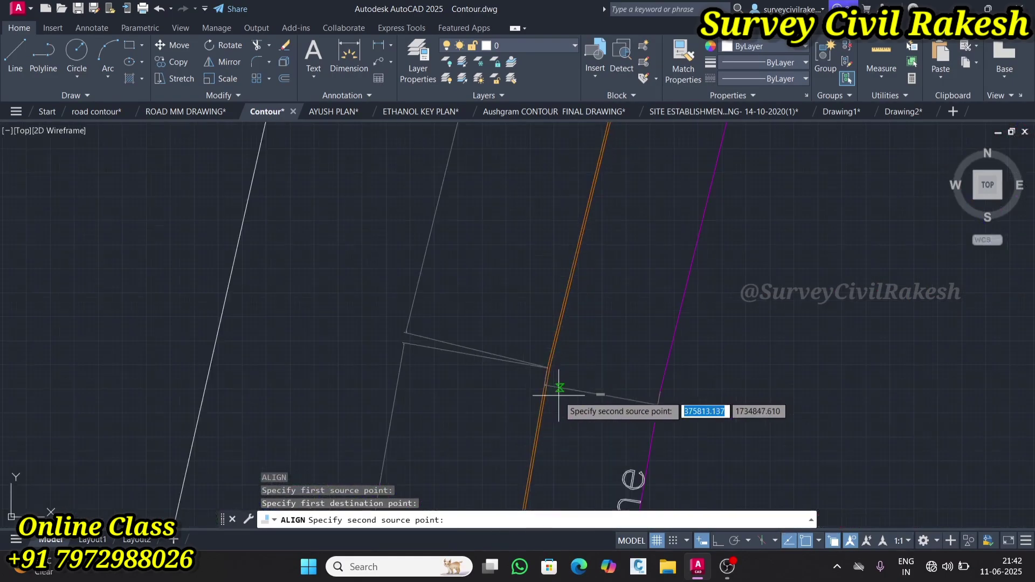
scroll(547, 368, up, 2)
scroll(528, 405, down, 5)
scroll(555, 345, down, 4)
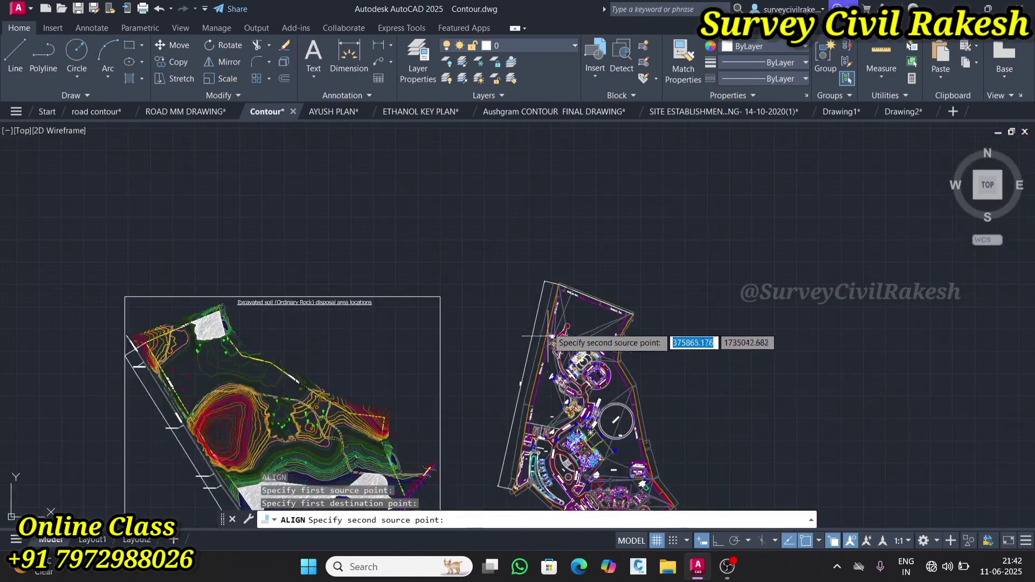
scroll(557, 348, up, 7)
scroll(557, 286, up, 5)
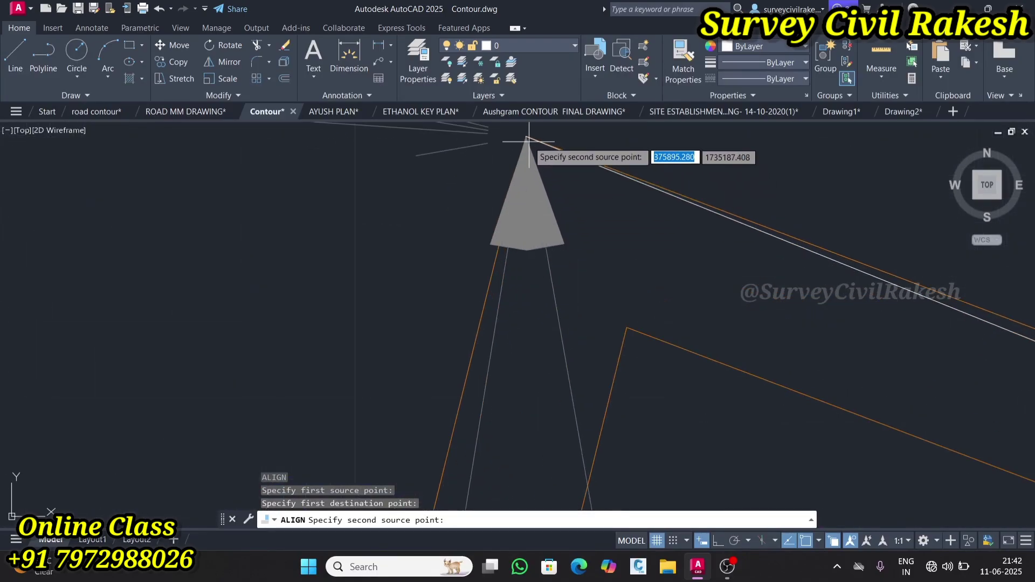
click(525, 135)
Set the second destination point on the contour plan's western plot boundary line, just north of the PLOT BOUNDRY label
scroll(564, 237, down, 10)
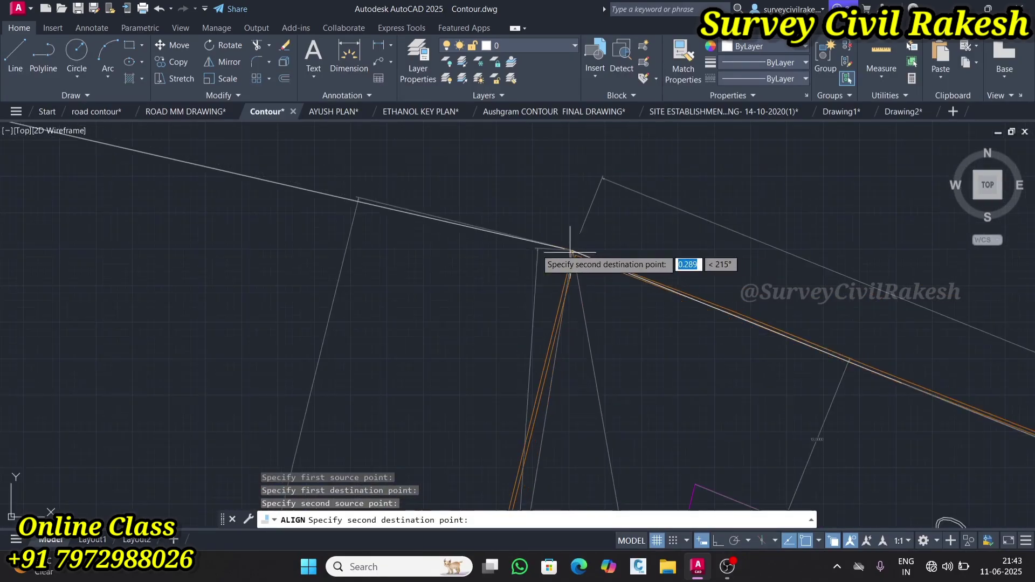
scroll(259, 283, up, 10)
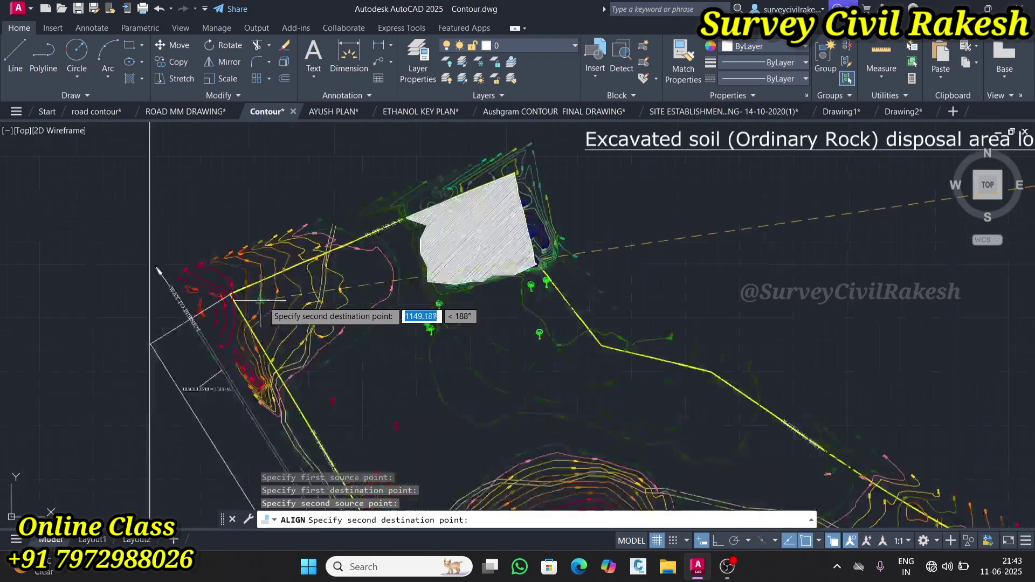
scroll(232, 281, down, 8)
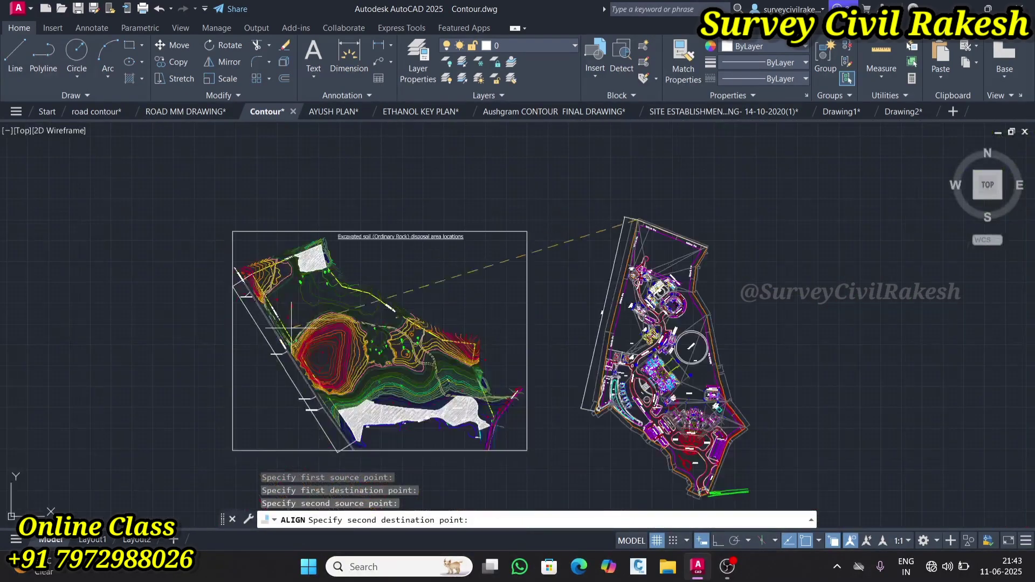
scroll(294, 316, up, 6)
scroll(301, 318, down, 5)
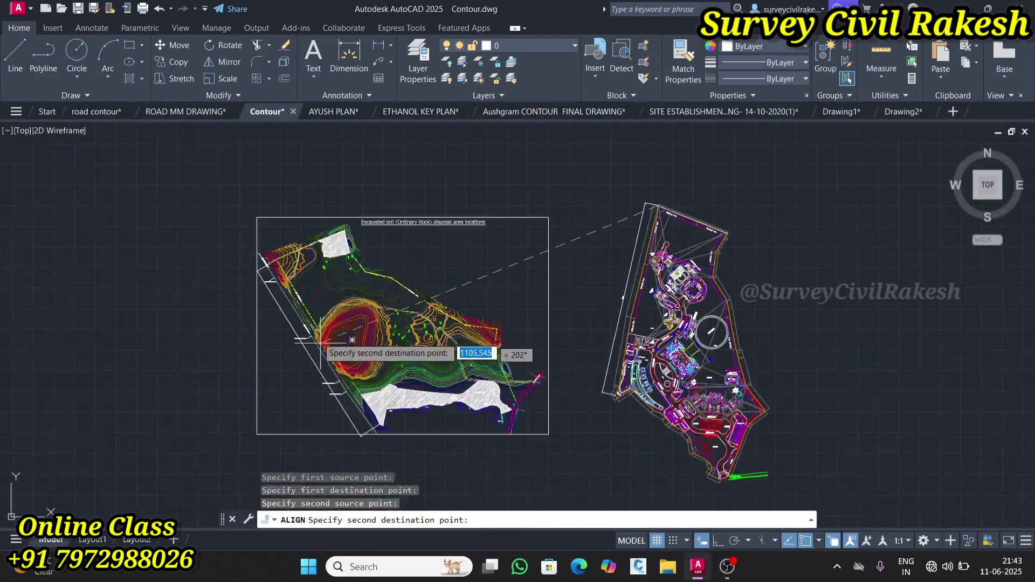
scroll(292, 276, up, 6)
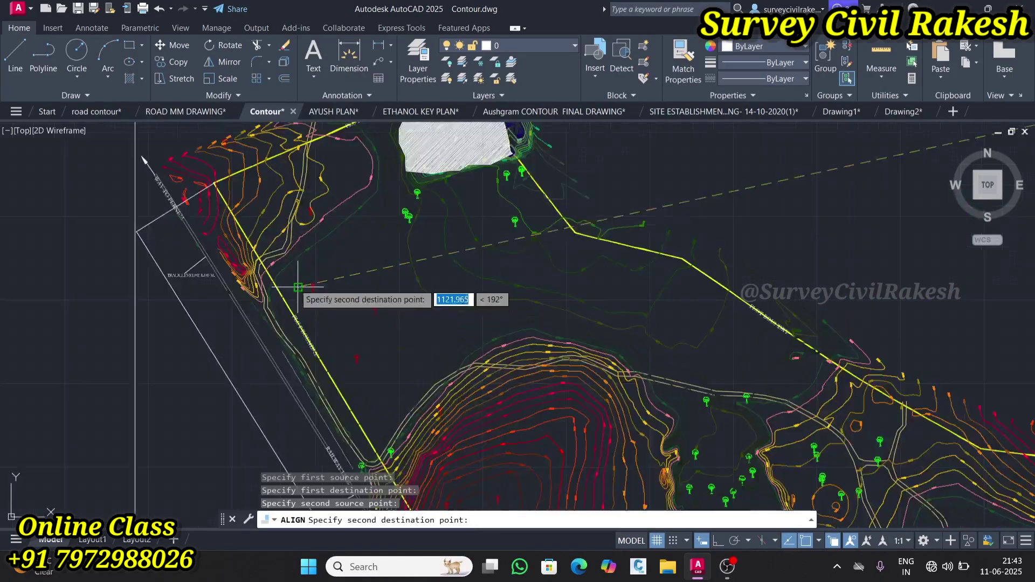
scroll(251, 285, up, 3)
scroll(291, 288, down, 5)
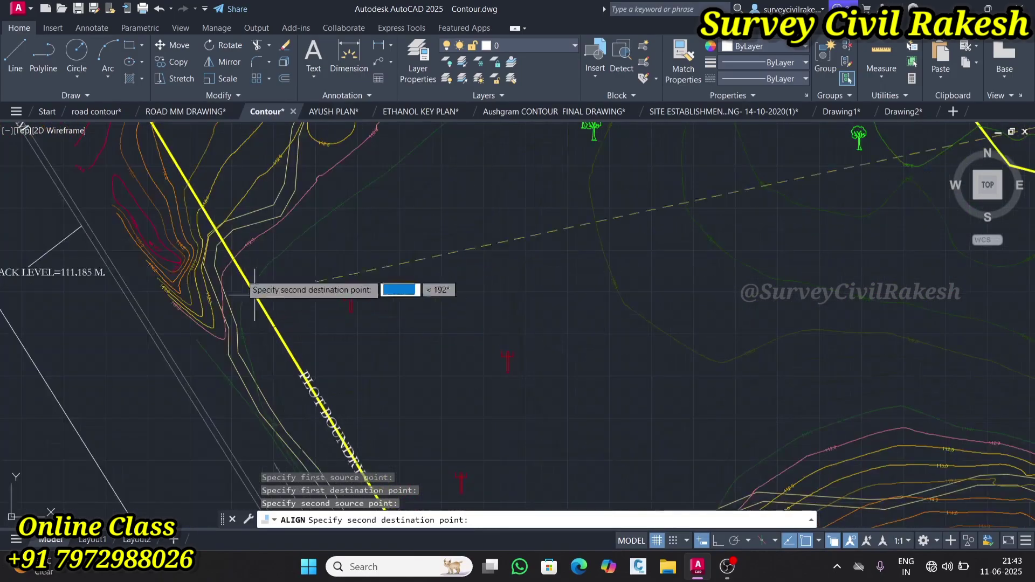
scroll(221, 248, up, 6)
click(254, 324)
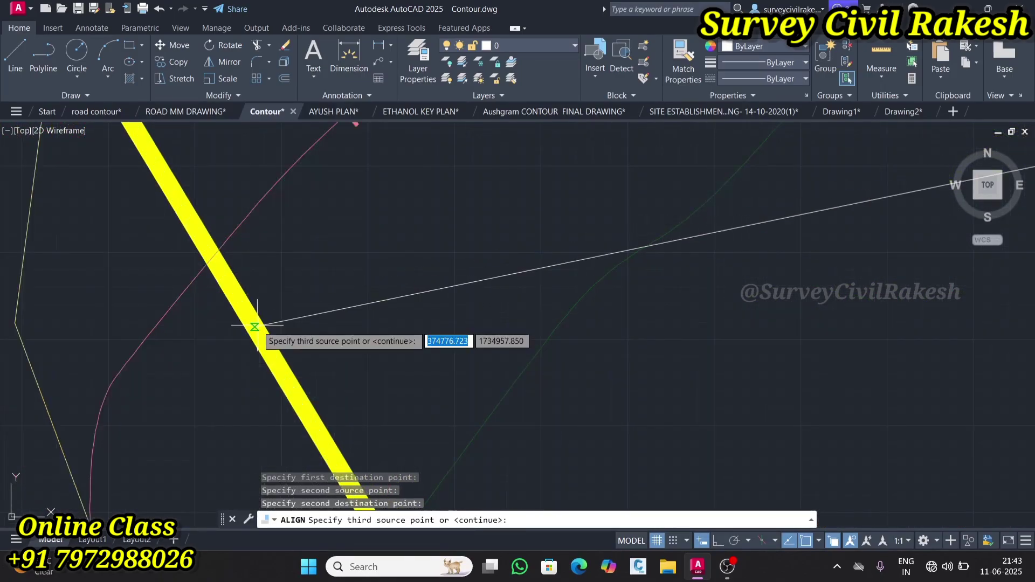
Compare the contour plan's western plot boundary with the western side of the site plan
scroll(331, 299, down, 4)
scroll(331, 298, down, 4)
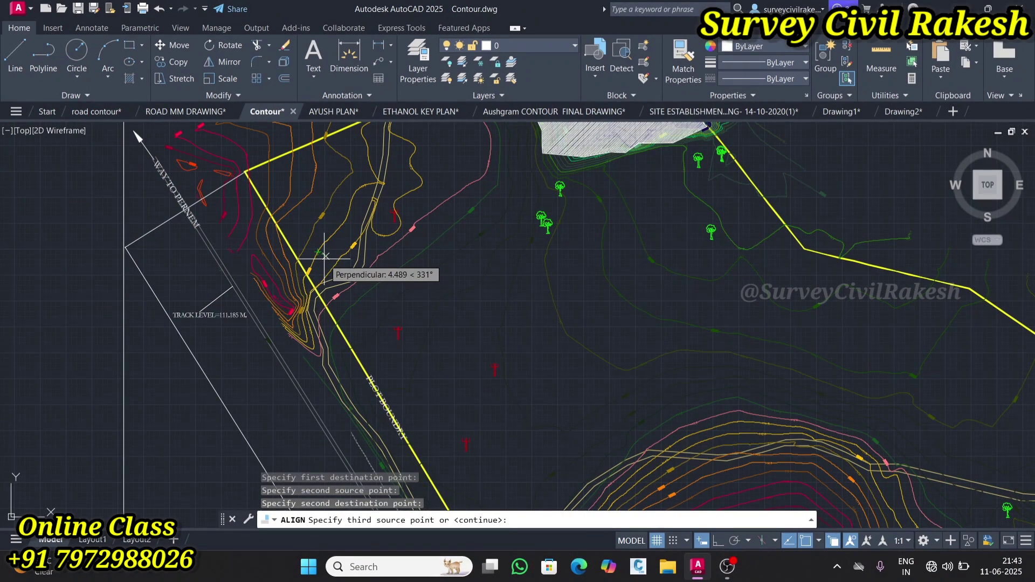
scroll(324, 257, down, 4)
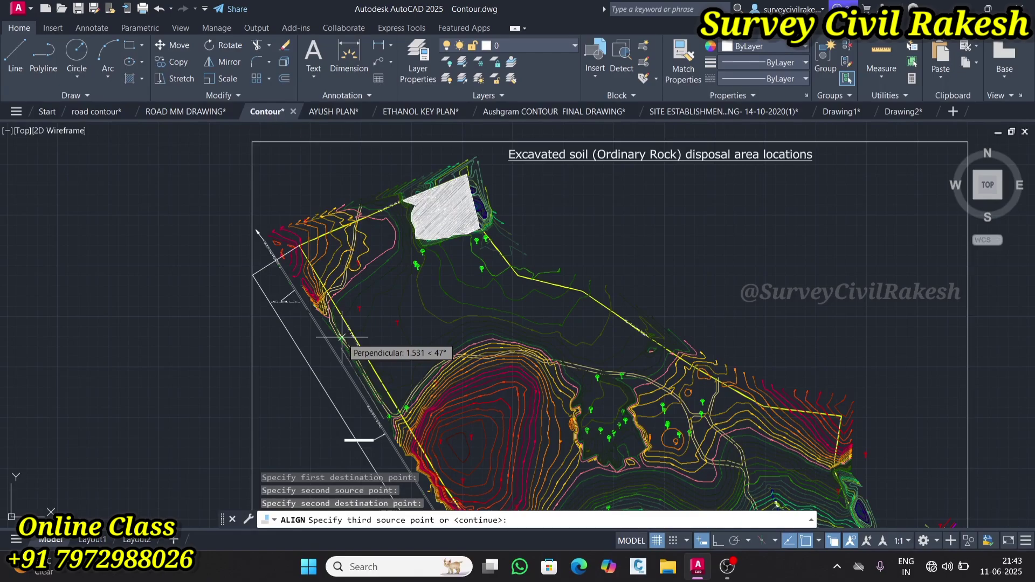
scroll(342, 338, down, 6)
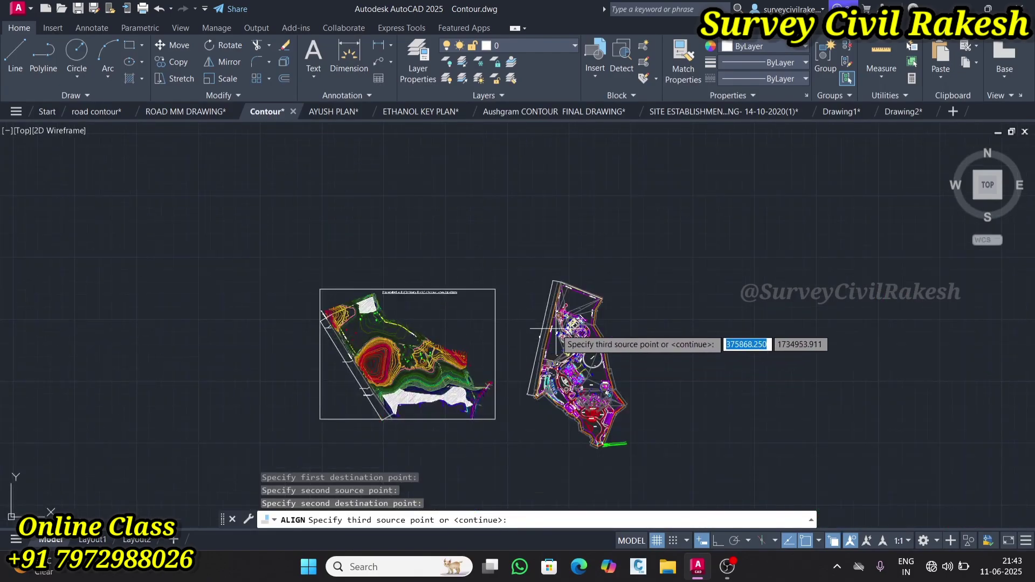
scroll(557, 328, up, 10)
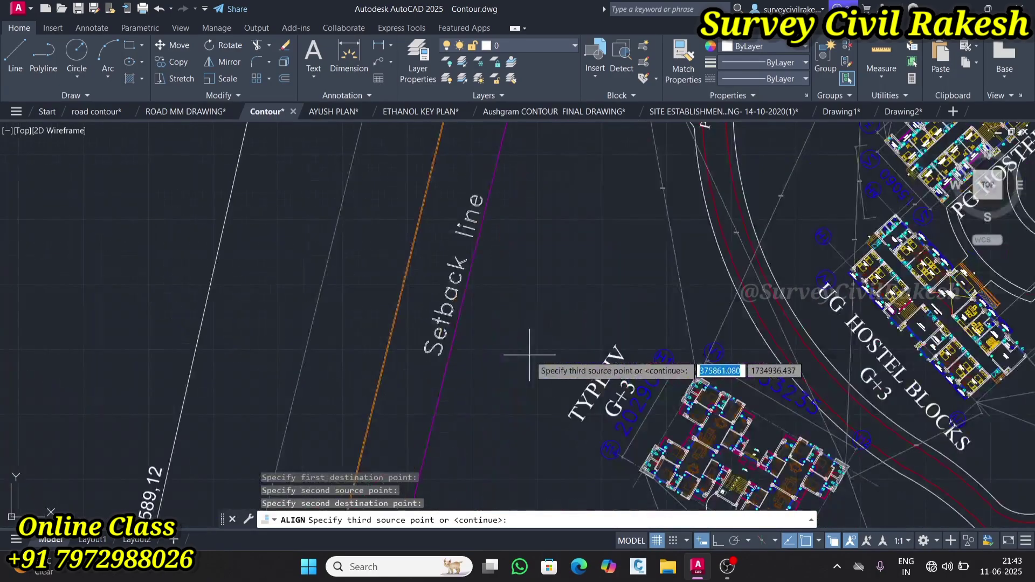
scroll(529, 355, down, 12)
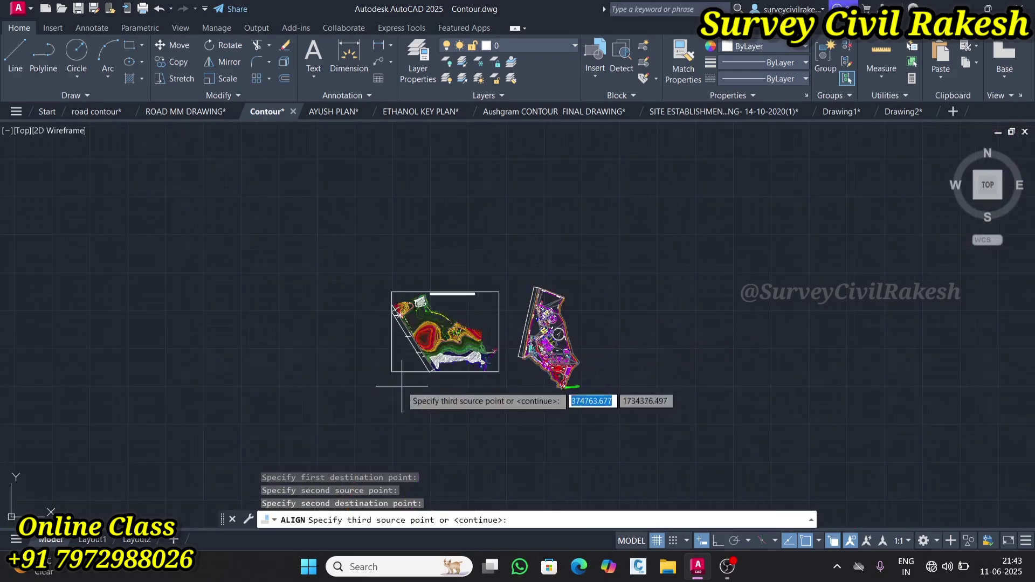
scroll(412, 345, up, 4)
scroll(413, 345, up, 6)
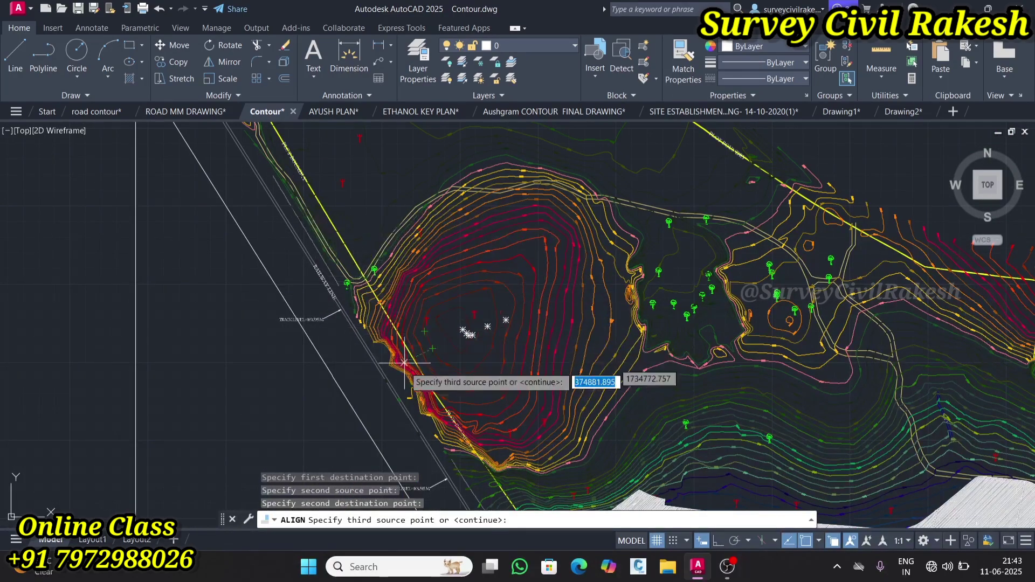
scroll(334, 337, down, 5)
scroll(334, 337, down, 6)
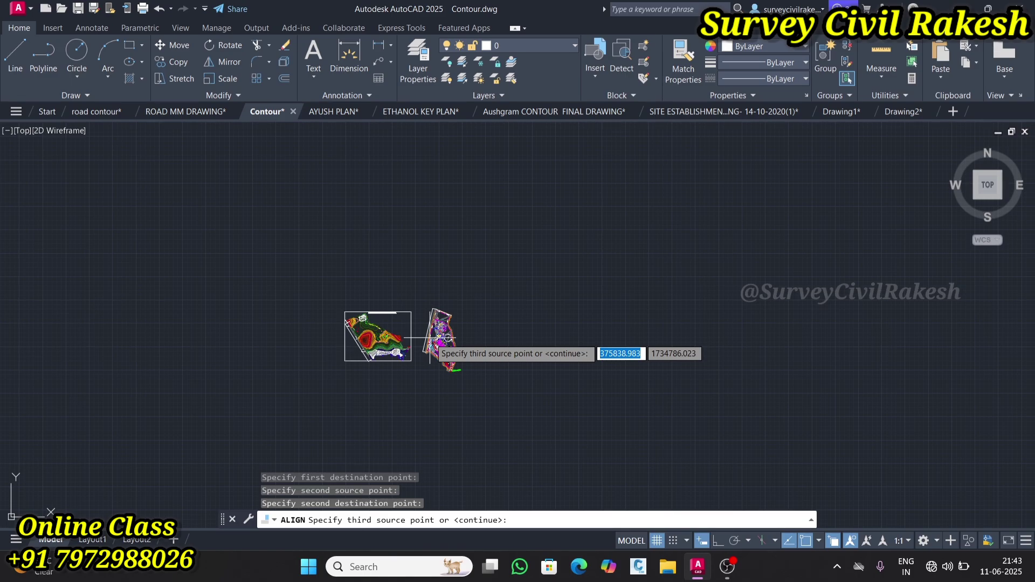
scroll(432, 339, up, 10)
scroll(197, 387, down, 10)
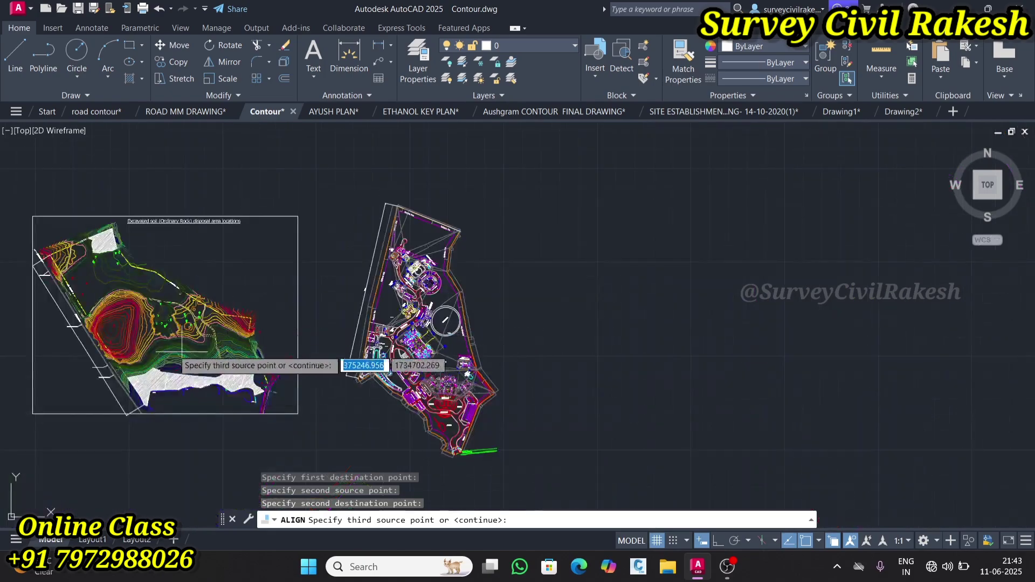
scroll(278, 327, up, 8)
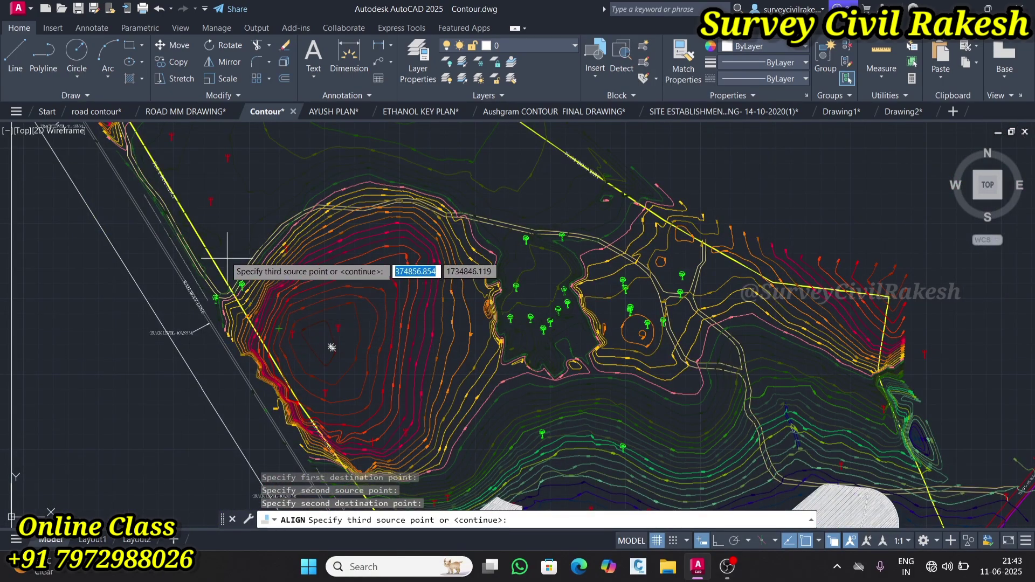
scroll(224, 254, up, 6)
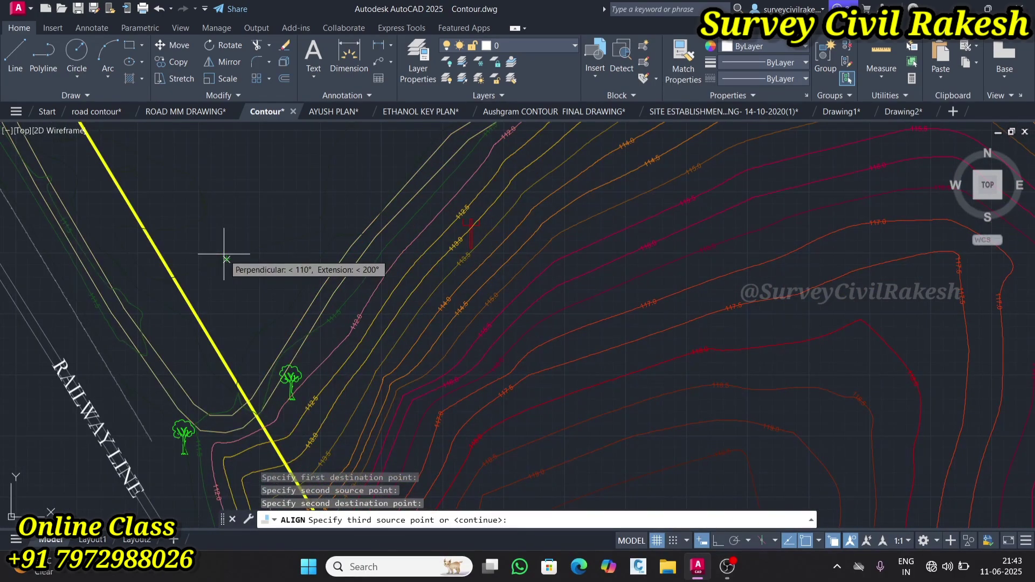
scroll(270, 249, down, 8)
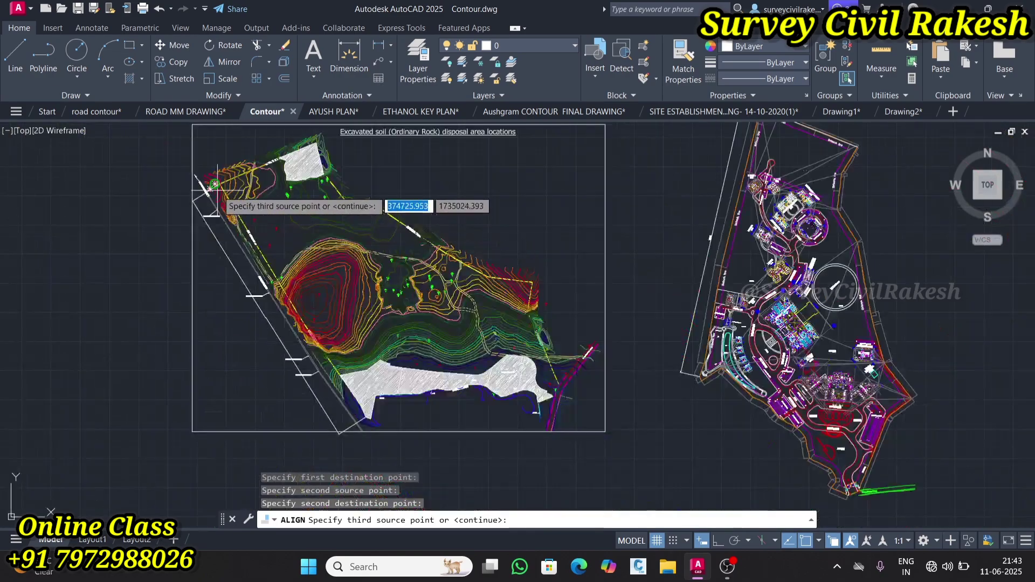
Finish the alignment without a third source point, scaling the site plan to the alignment points
scroll(218, 191, up, 3)
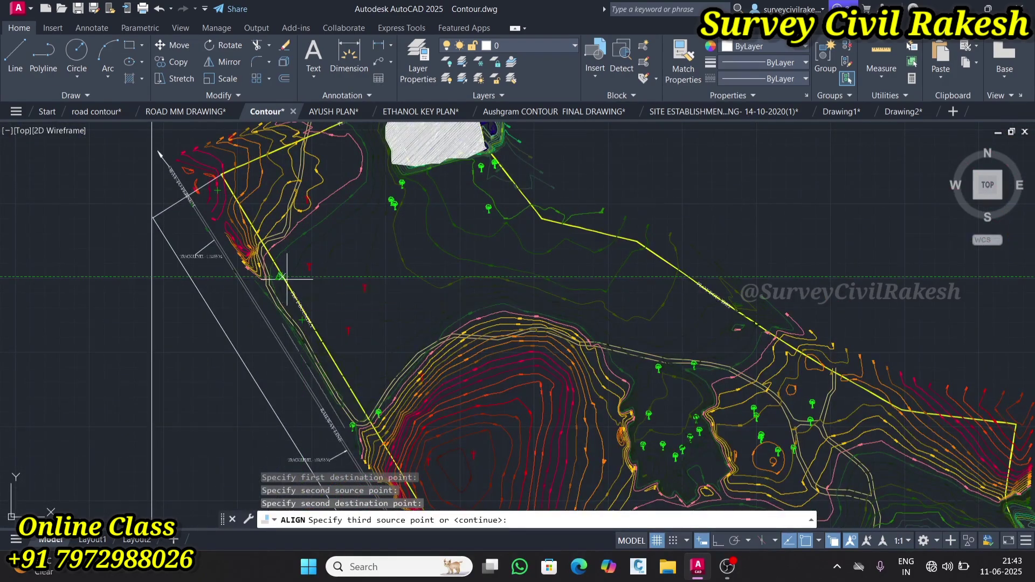
key(Return)
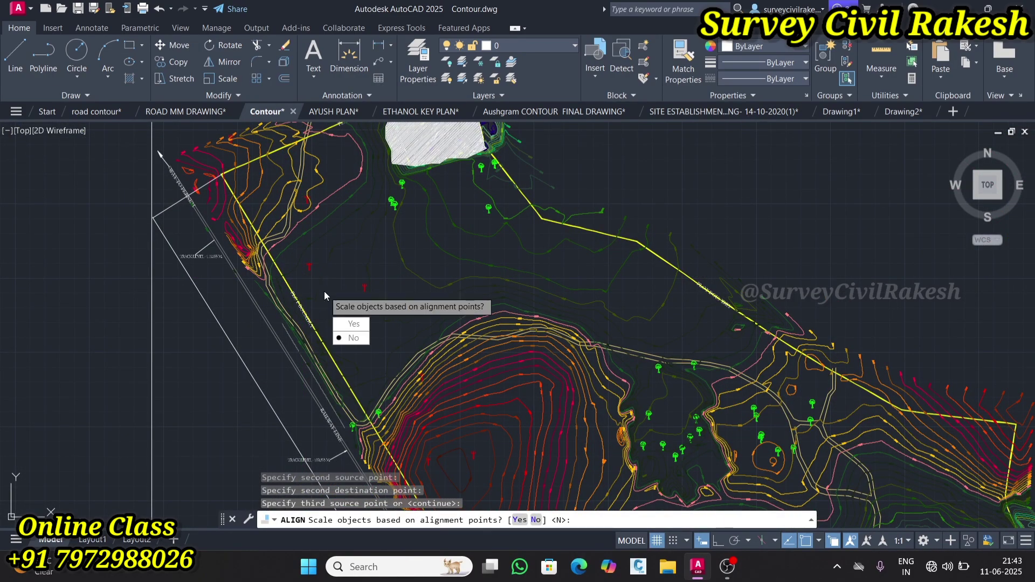
click(352, 324)
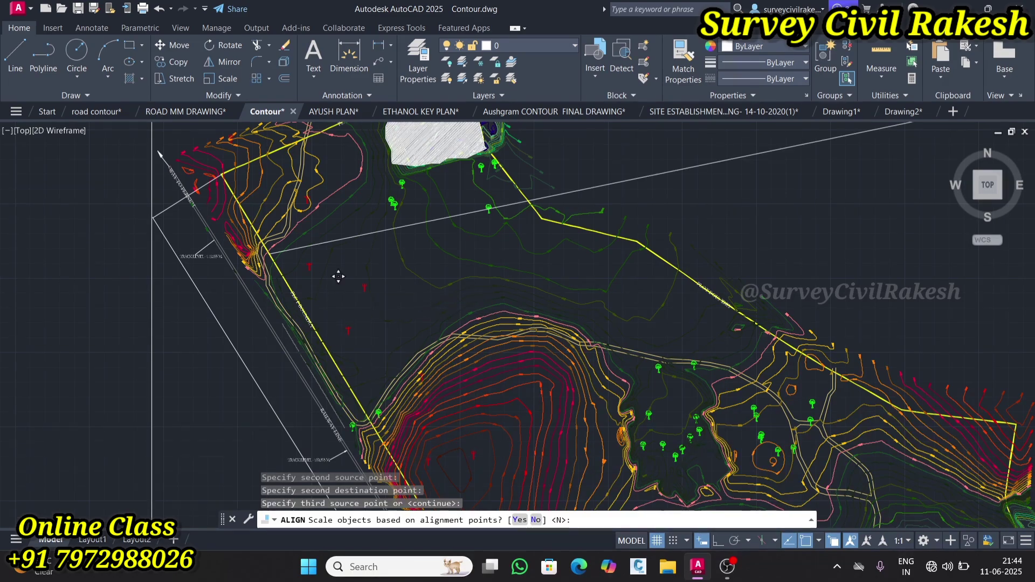
Examine how the aligned site plan fits over the contour plan's plot boundary, contours and hatched areas
scroll(320, 298, down, 4)
scroll(414, 346, up, 2)
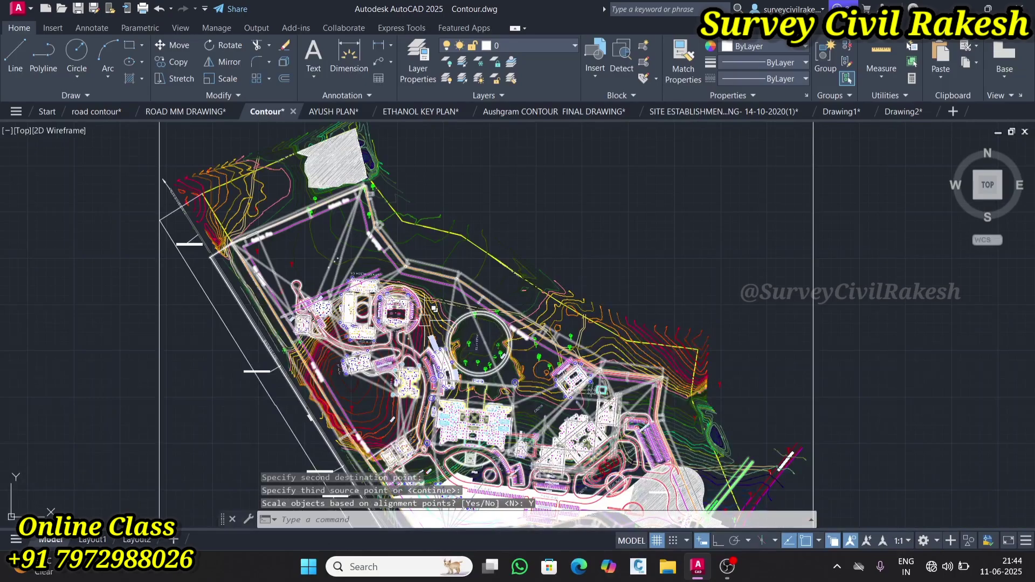
scroll(434, 308, down, 4)
scroll(373, 273, up, 3)
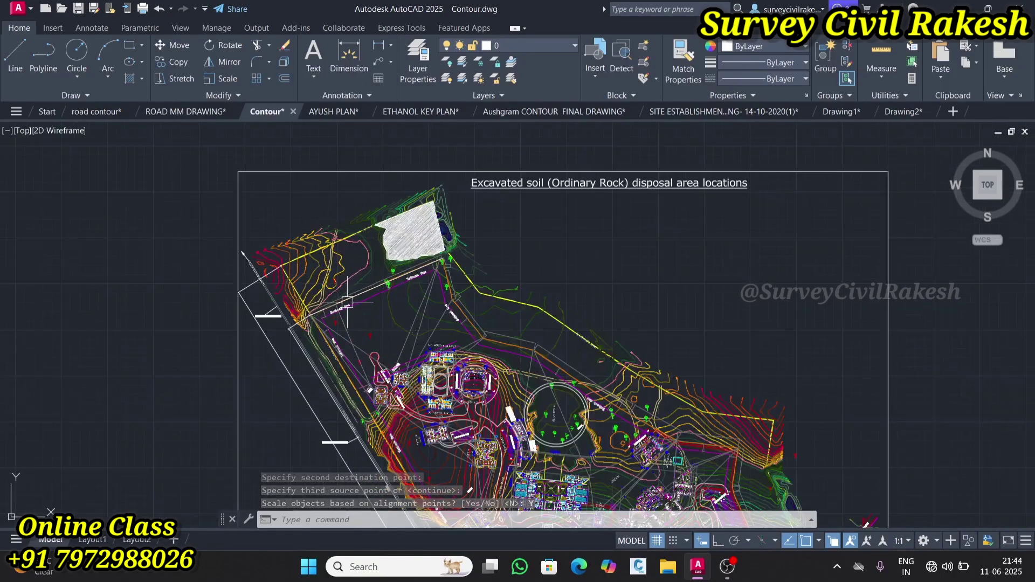
scroll(348, 306, up, 4)
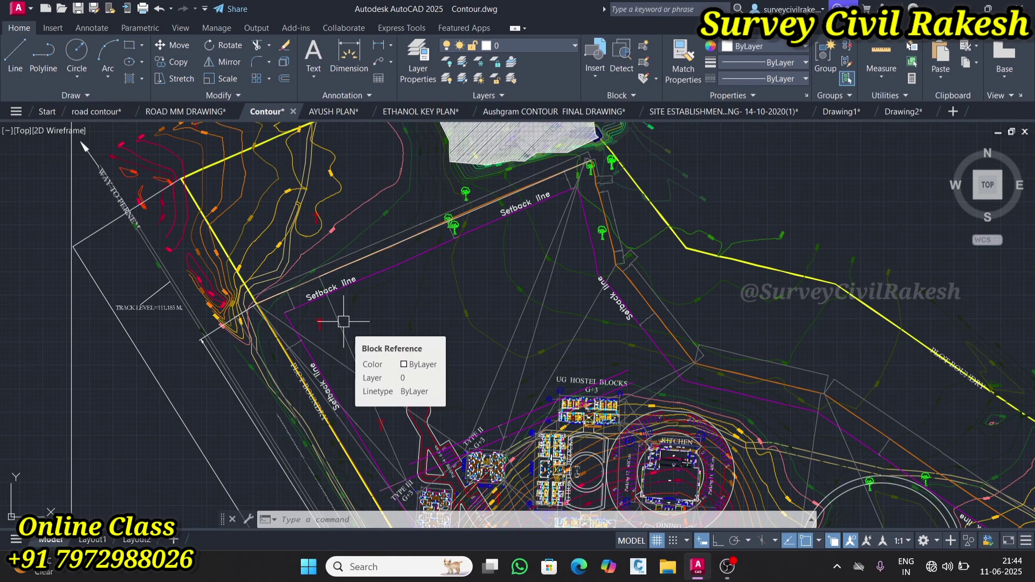
scroll(343, 322, down, 6)
scroll(344, 322, up, 3)
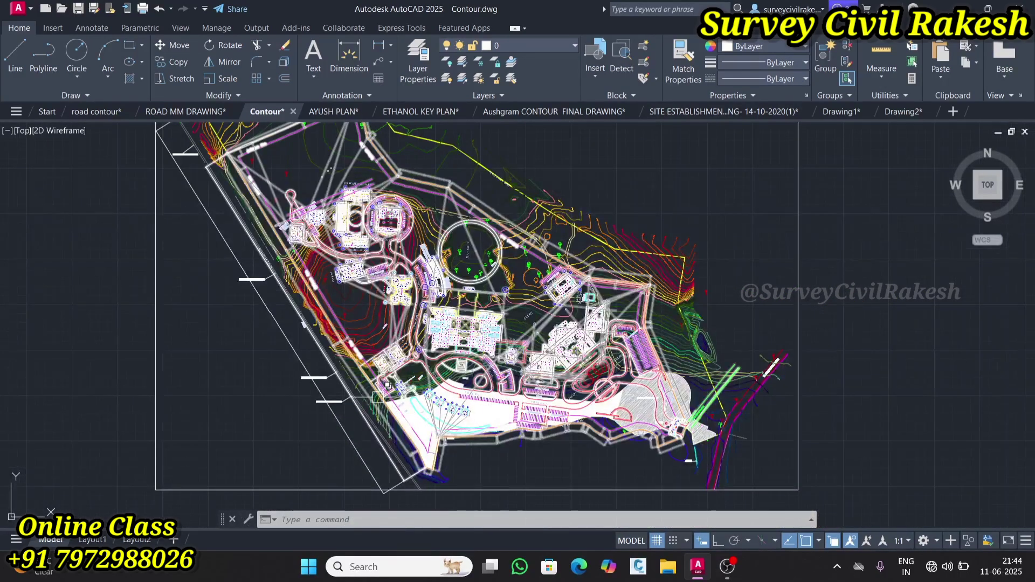
scroll(385, 387, down, 4)
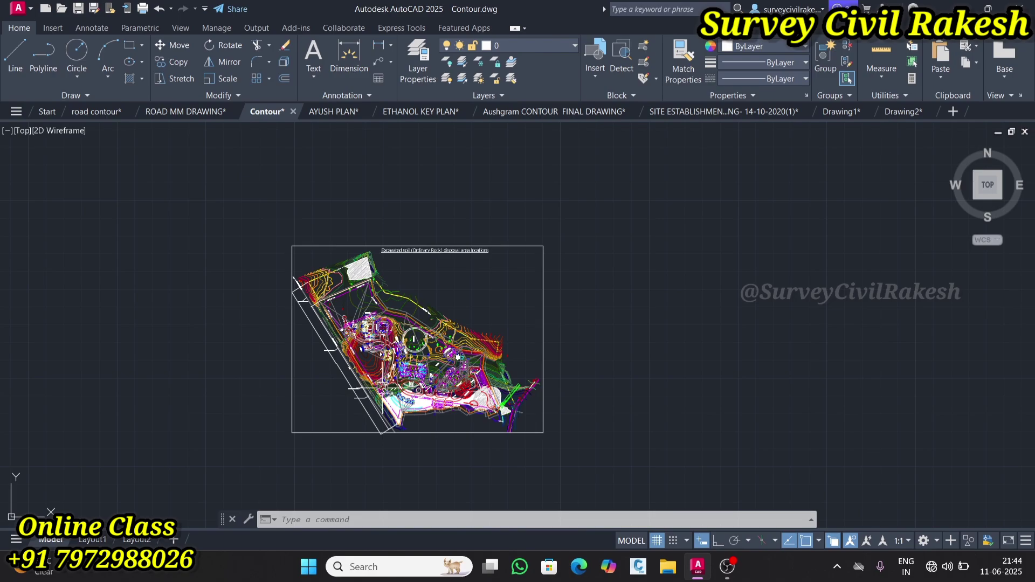
scroll(385, 388, up, 2)
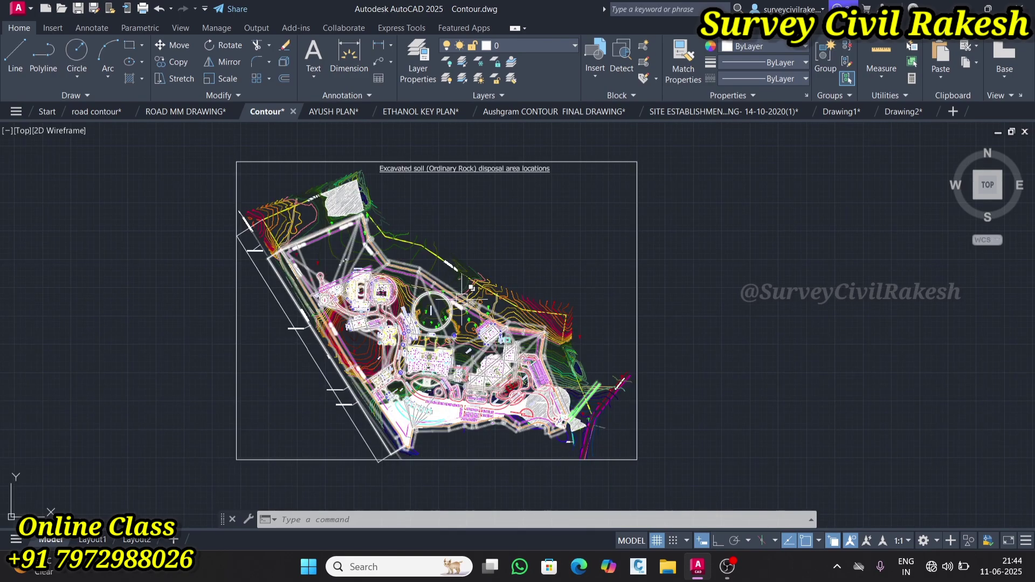
scroll(447, 301, up, 4)
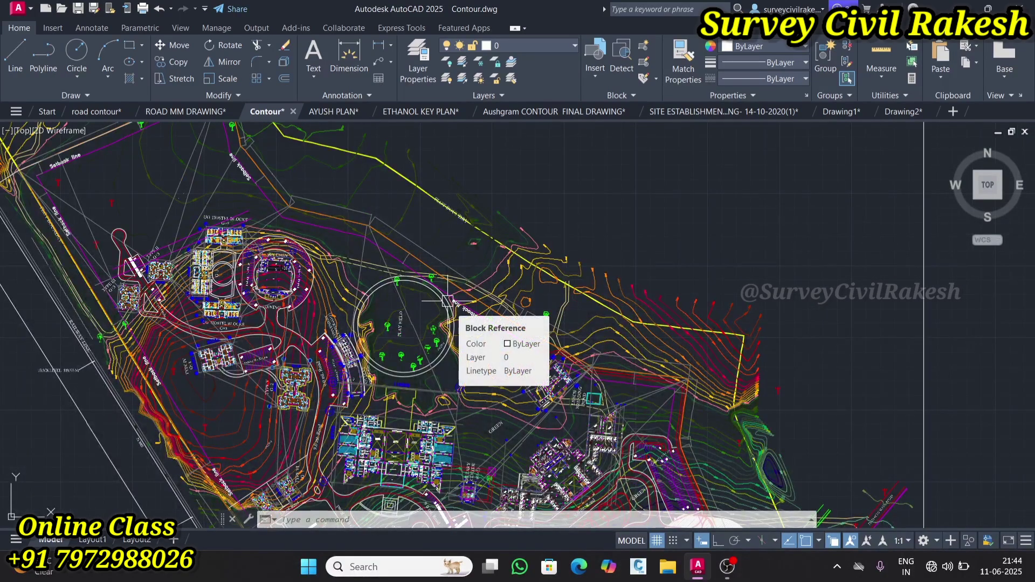
Undo the scaled alignment to put the site plan back beside the contour plan
text(u)
key(Return)
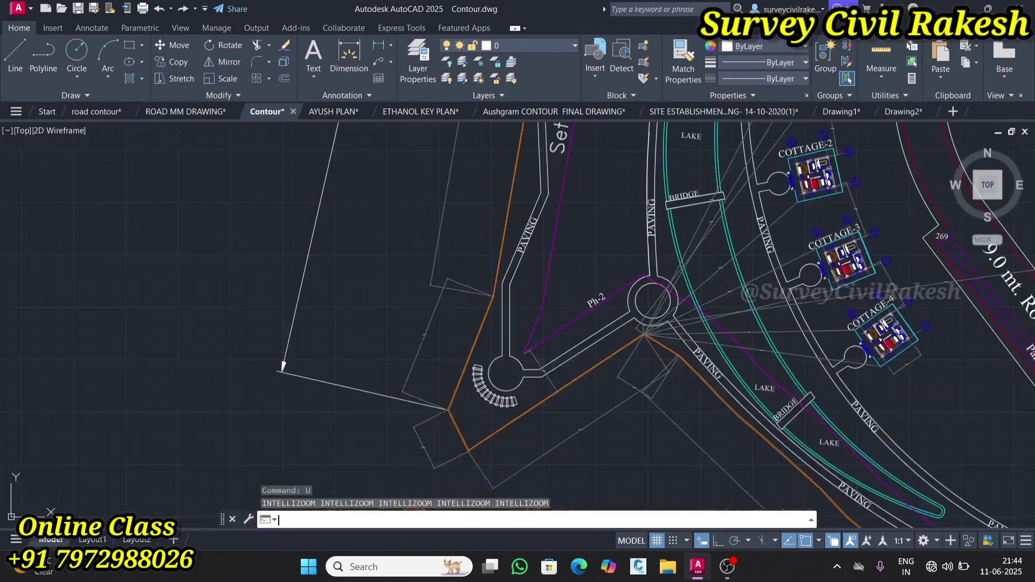
text(u)
key(Return)
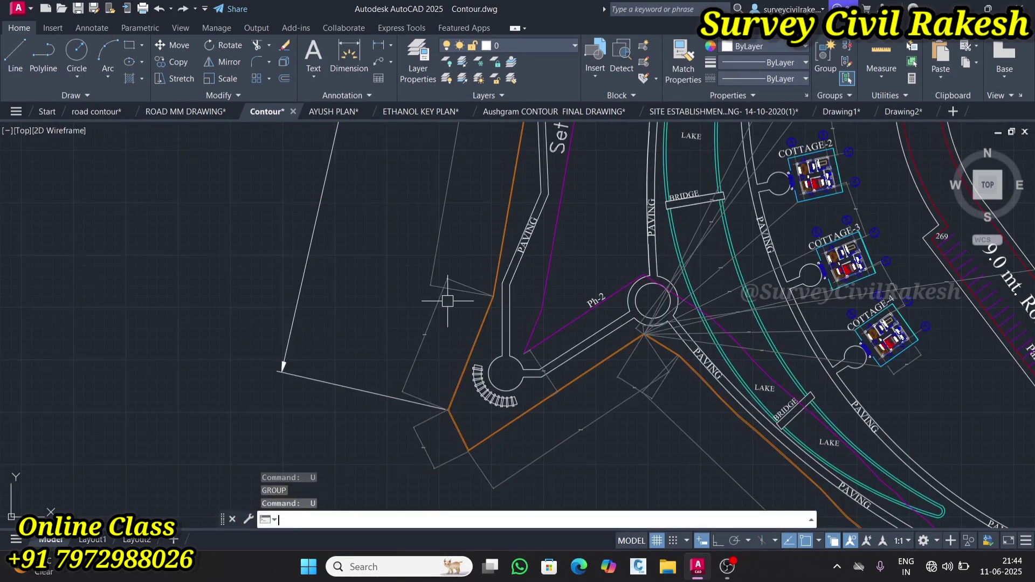
scroll(478, 337, down, 13)
scroll(487, 354, up, 4)
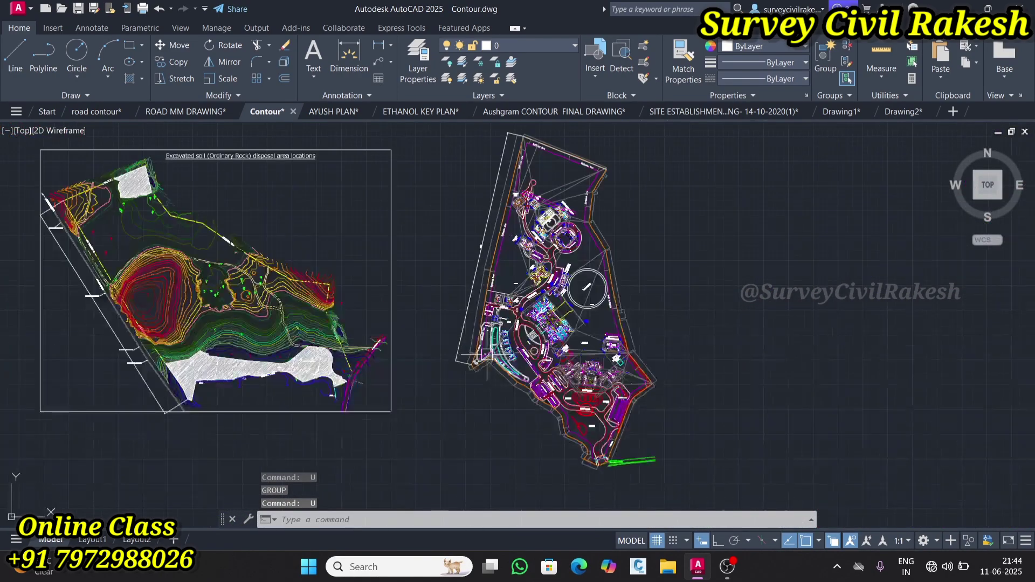
Start aligning the site plan block, using its north-west outer boundary corner as the first source point
scroll(486, 355, up, 2)
click(480, 357)
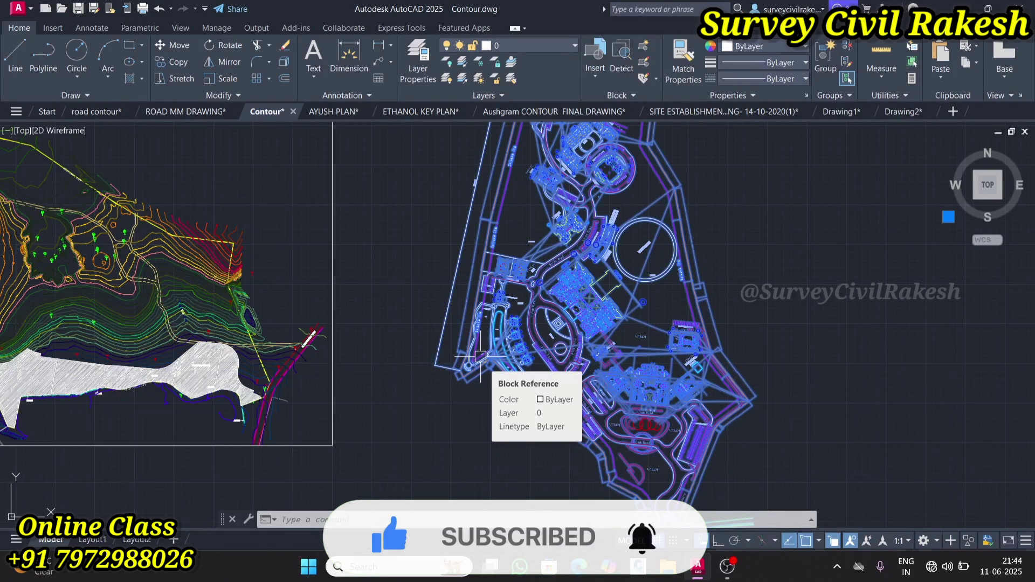
scroll(480, 356, up, 6)
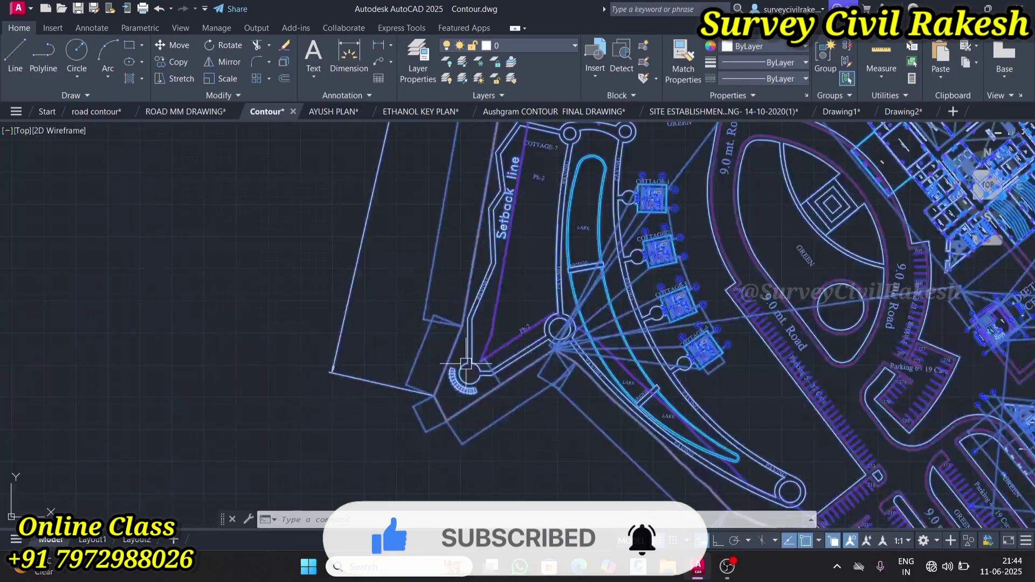
scroll(466, 364, down, 6)
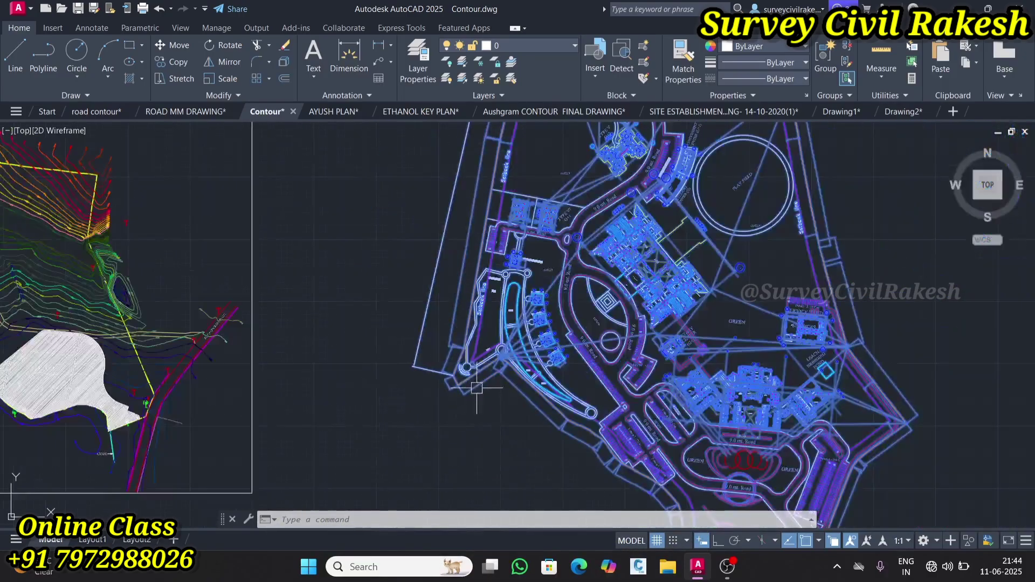
scroll(647, 294, up, 5)
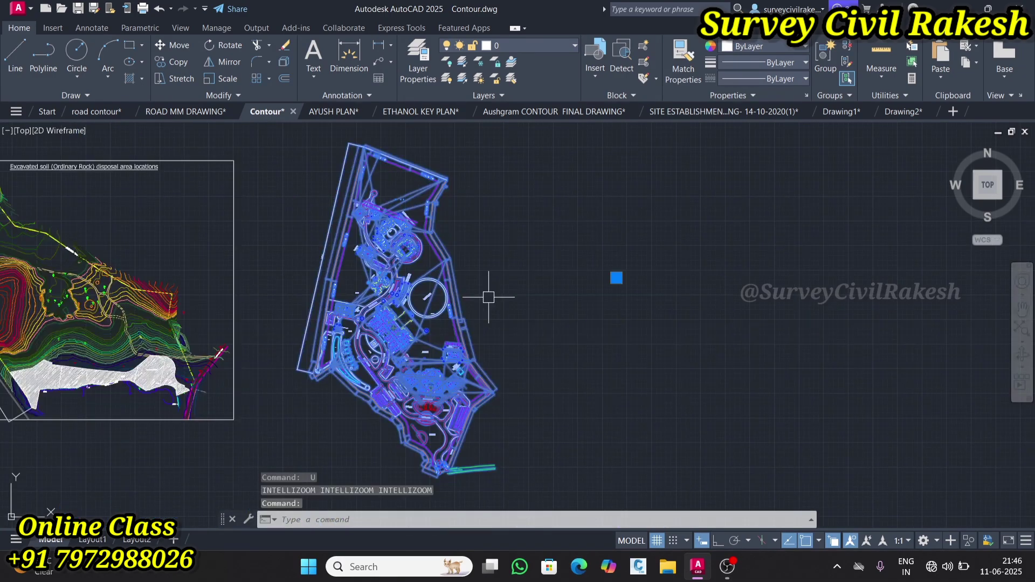
text(AL)
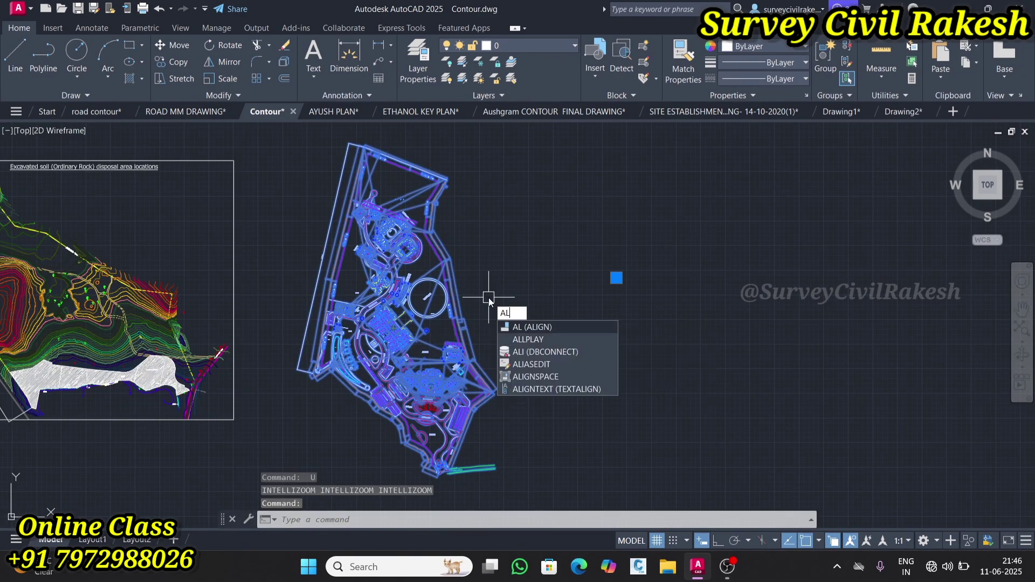
key(Return)
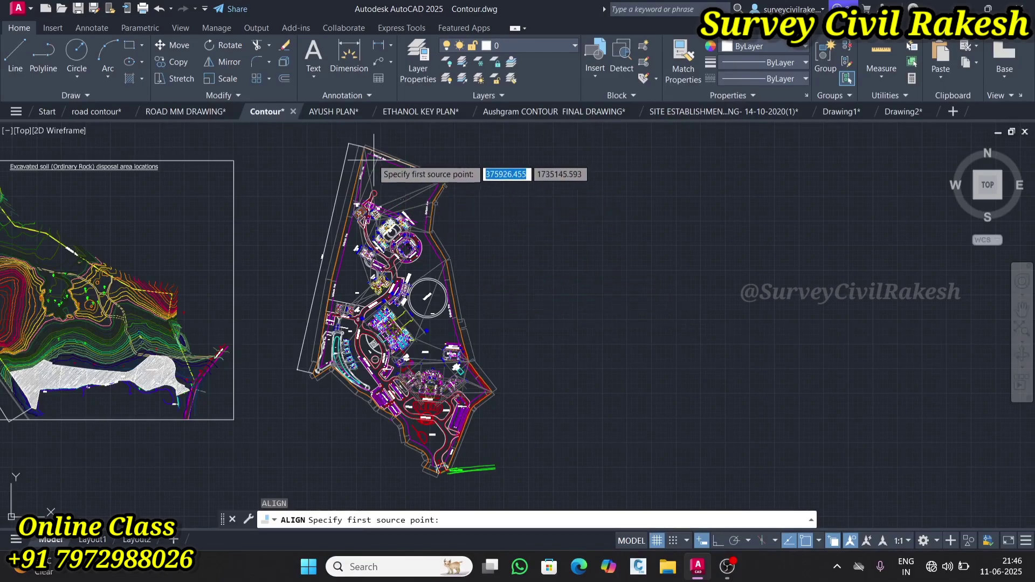
scroll(363, 161, up, 8)
scroll(361, 167, up, 4)
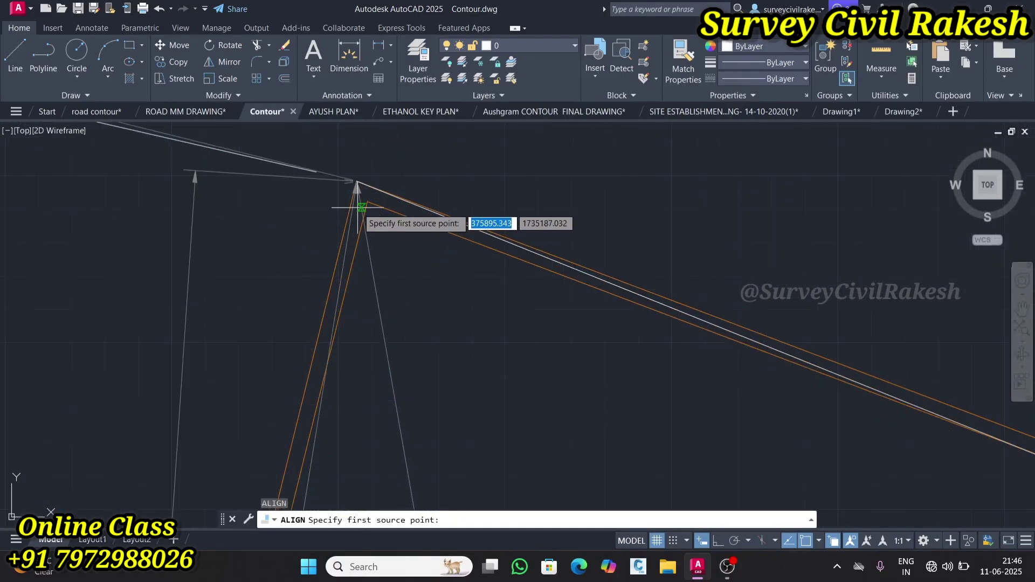
scroll(356, 185, up, 2)
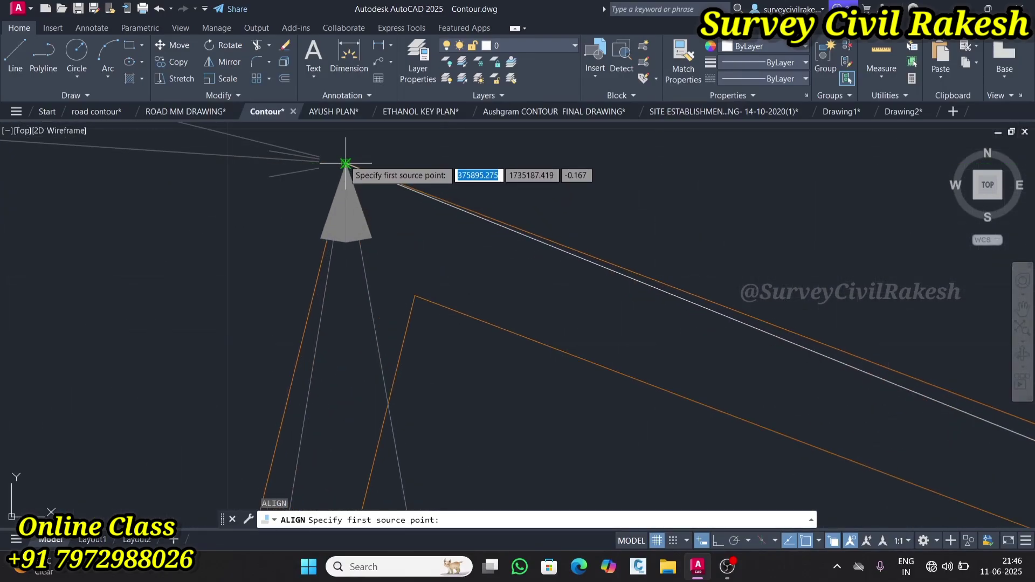
click(346, 163)
Set the north-west corner of the contour plan's yellow plot boundary as the first destination point
scroll(348, 167, down, 10)
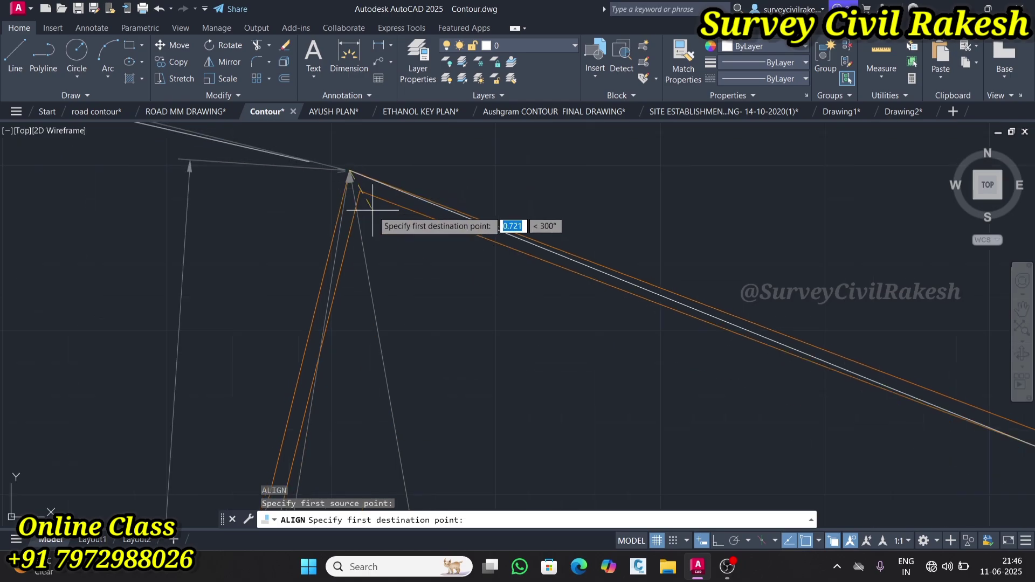
scroll(212, 232, up, 8)
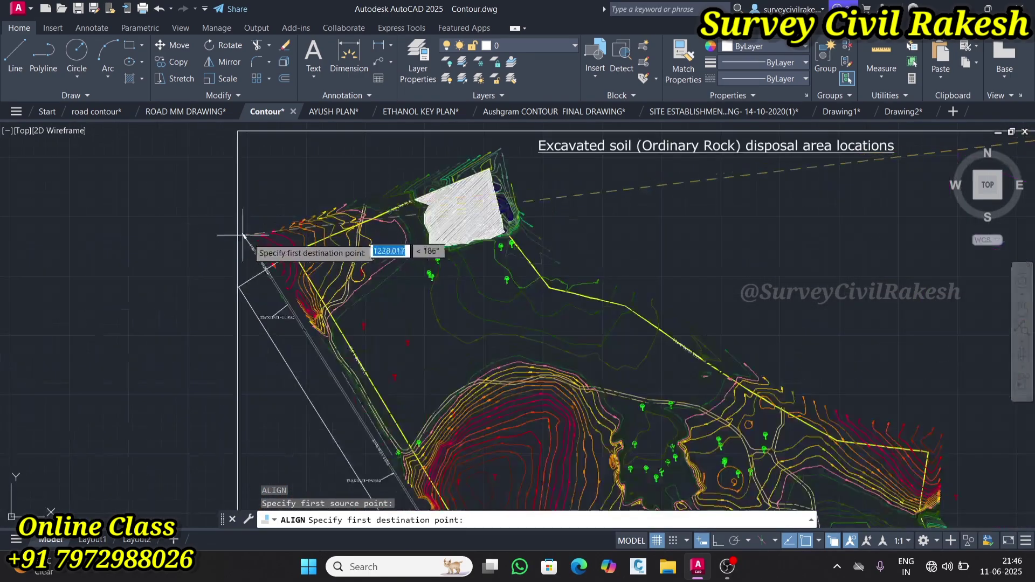
scroll(317, 252, up, 3)
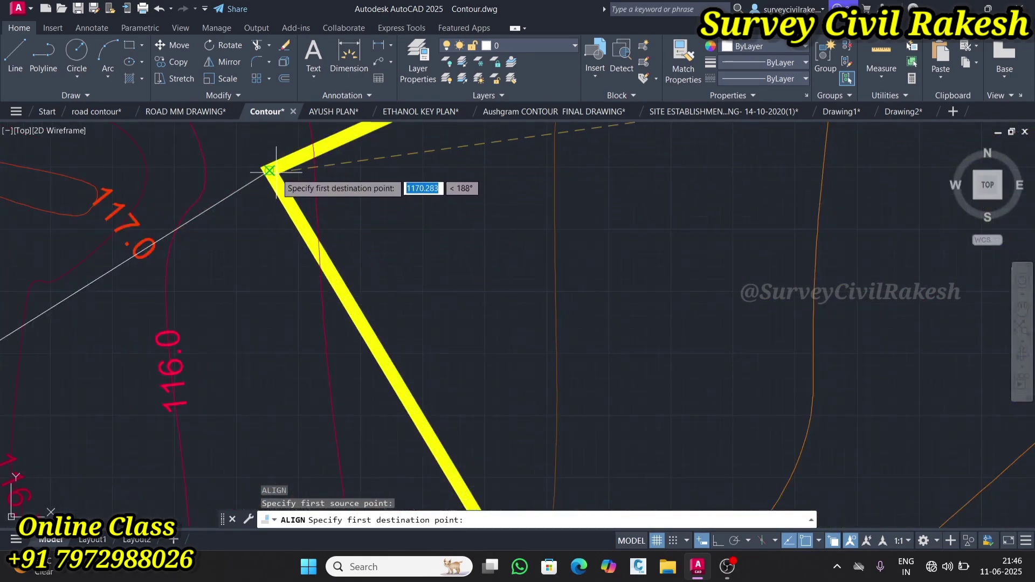
click(270, 170)
Pair the site plan's south-west outer boundary bend with the matching yellow boundary bend beside the contour plan's southern hatched area as second points
scroll(245, 199, down, 8)
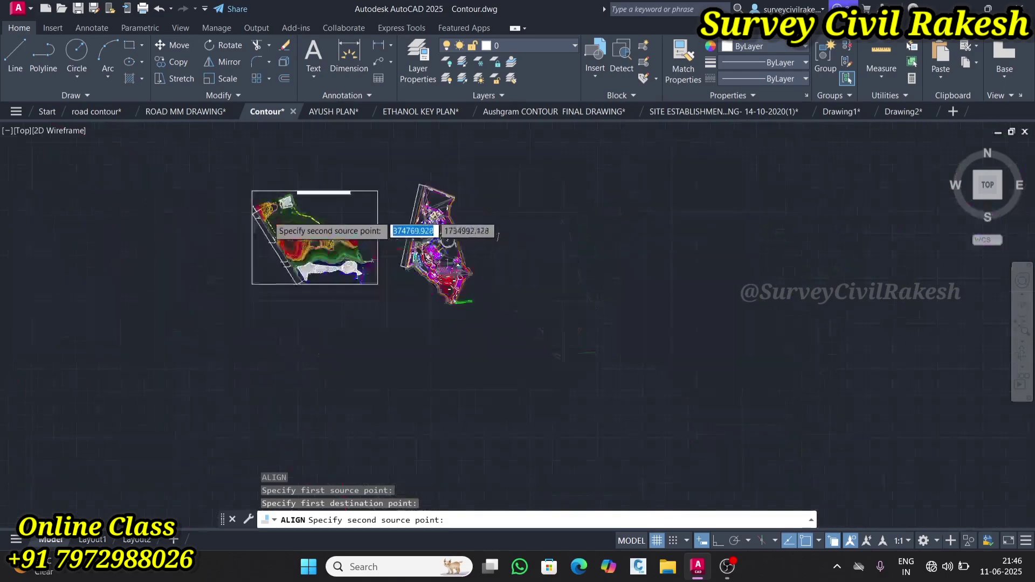
scroll(378, 259, up, 10)
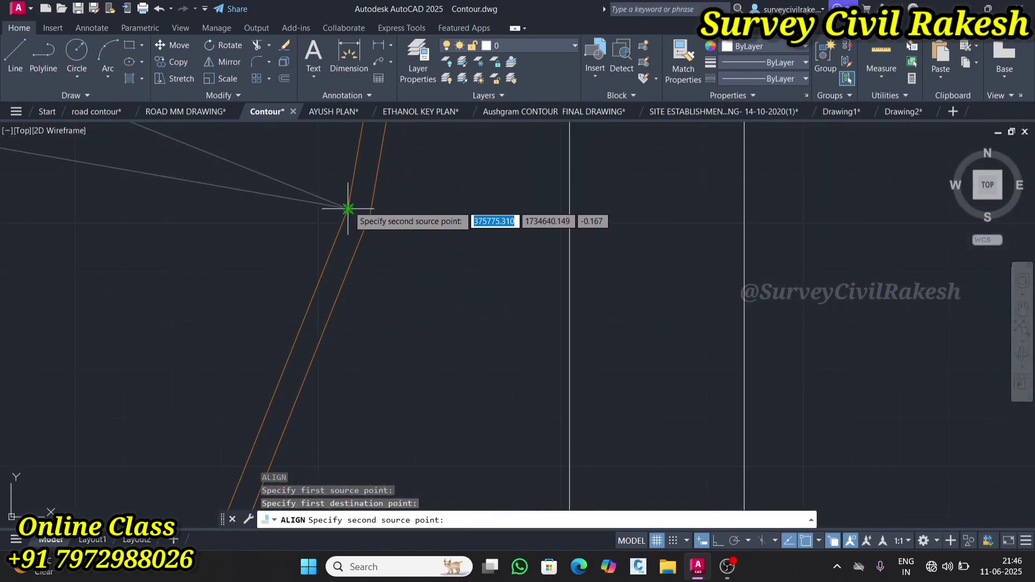
click(347, 208)
scroll(513, 272, down, 10)
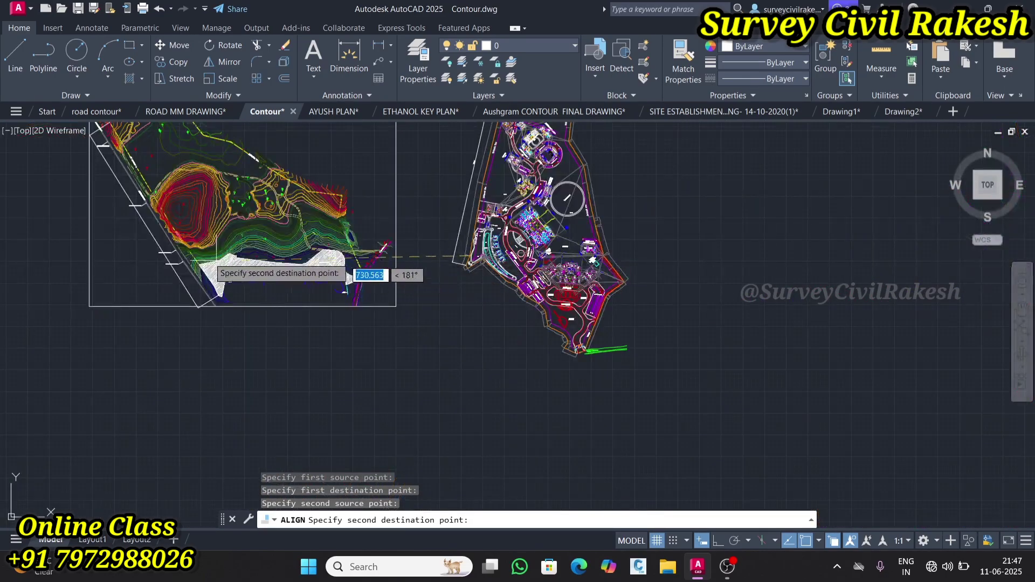
scroll(348, 276, up, 10)
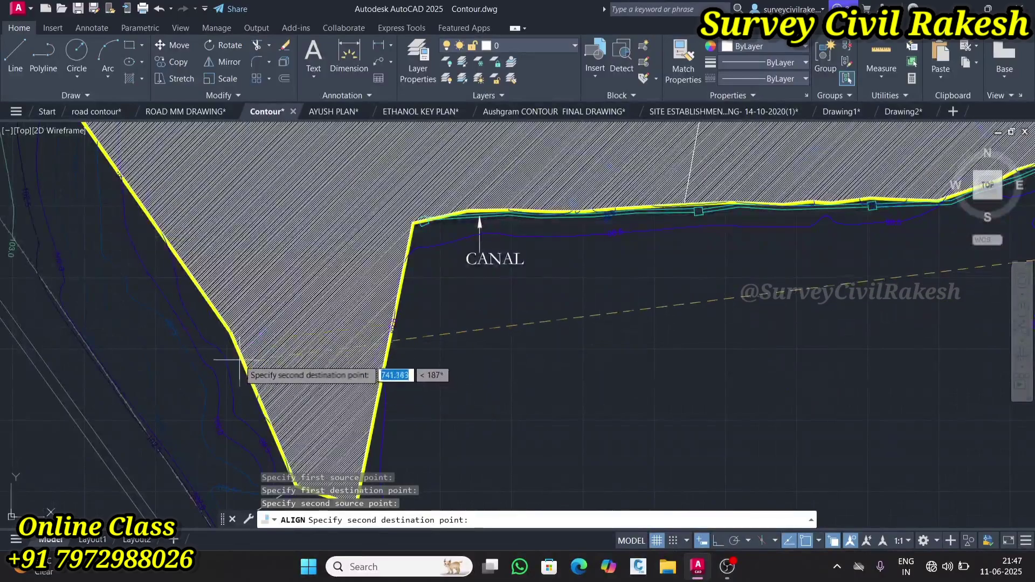
scroll(240, 360, up, 6)
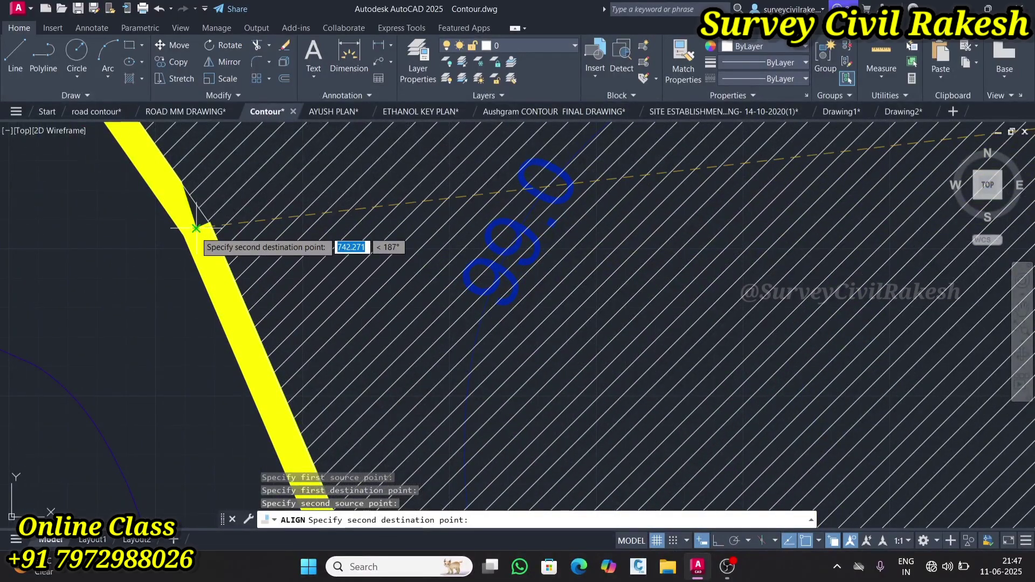
click(196, 228)
Complete the alignment without a third source point and without scaling the site plan to the alignment points
scroll(304, 305, down, 8)
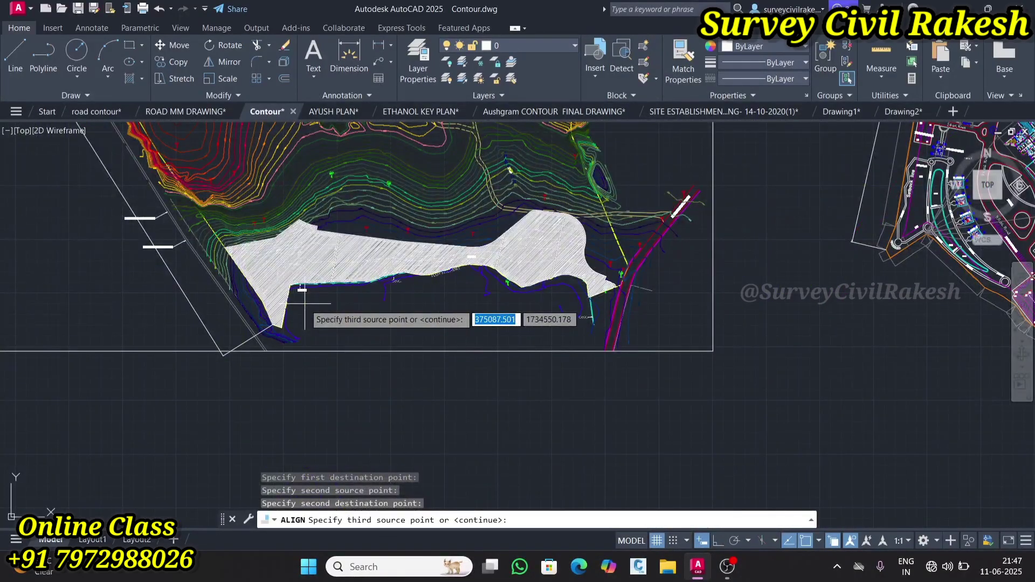
key(Return)
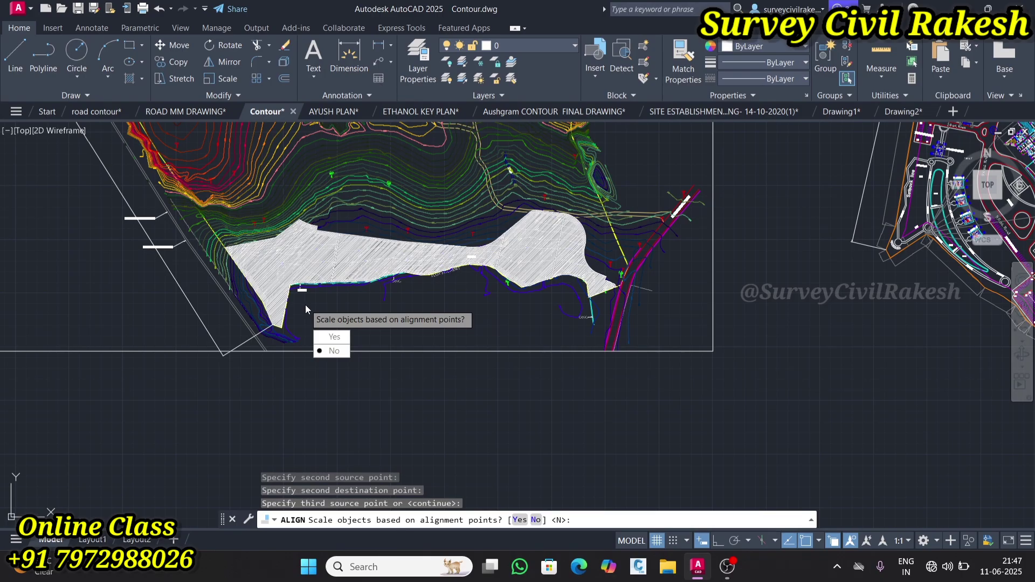
click(325, 351)
Examine how the unscaled site plan fits the contour plan's boundary at the canal side, north-west corner, northern hatched area and whole plot
scroll(318, 324, up, 5)
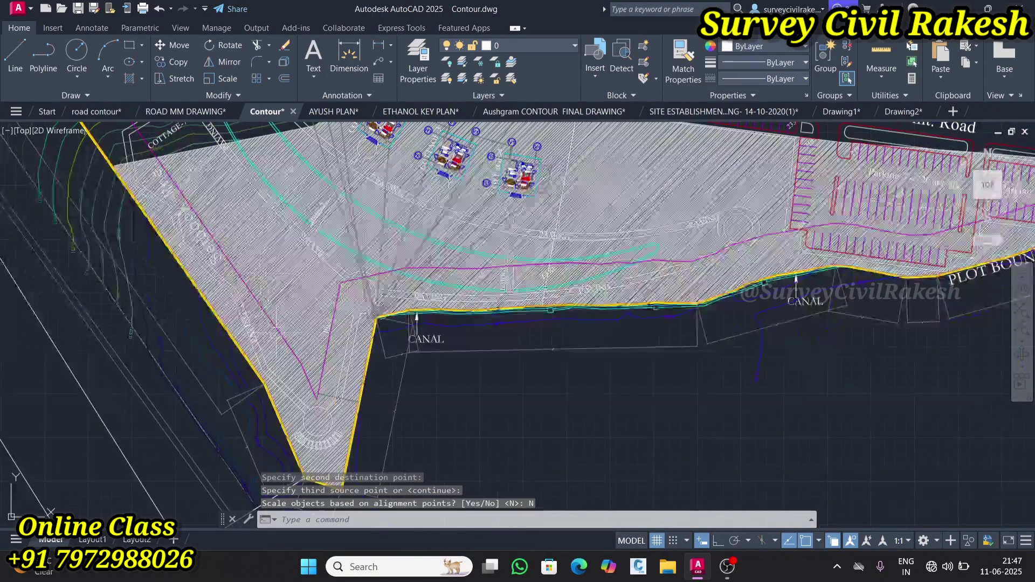
scroll(318, 323, down, 5)
scroll(218, 232, down, 5)
scroll(220, 224, up, 8)
scroll(218, 236, down, 5)
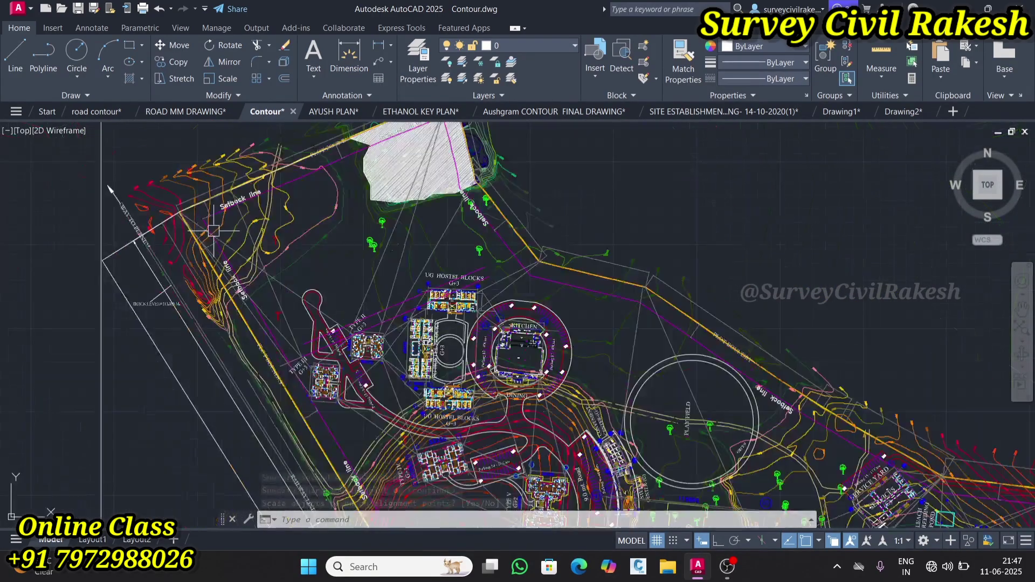
scroll(218, 236, up, 8)
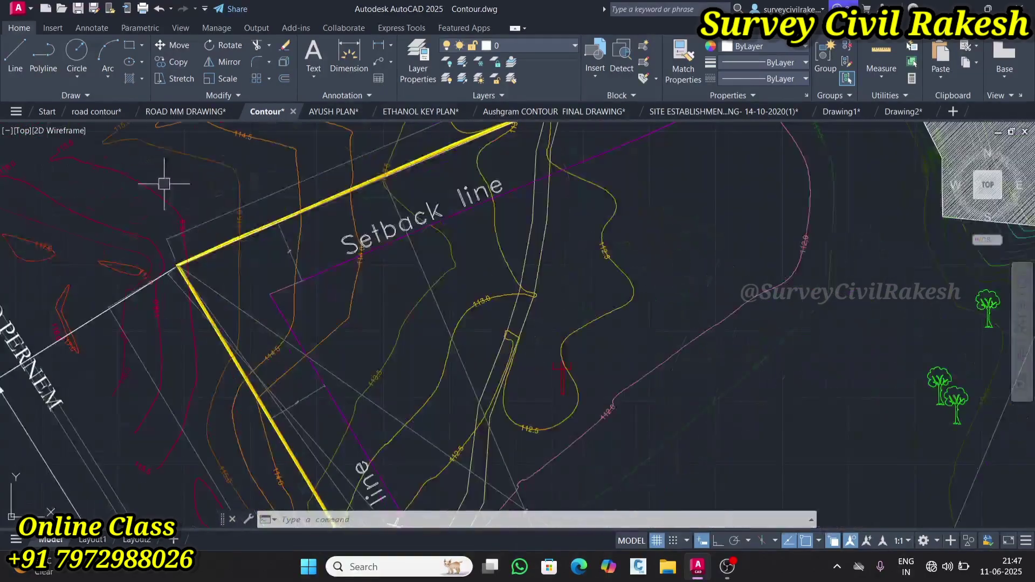
scroll(173, 259, up, 2)
scroll(192, 286, down, 8)
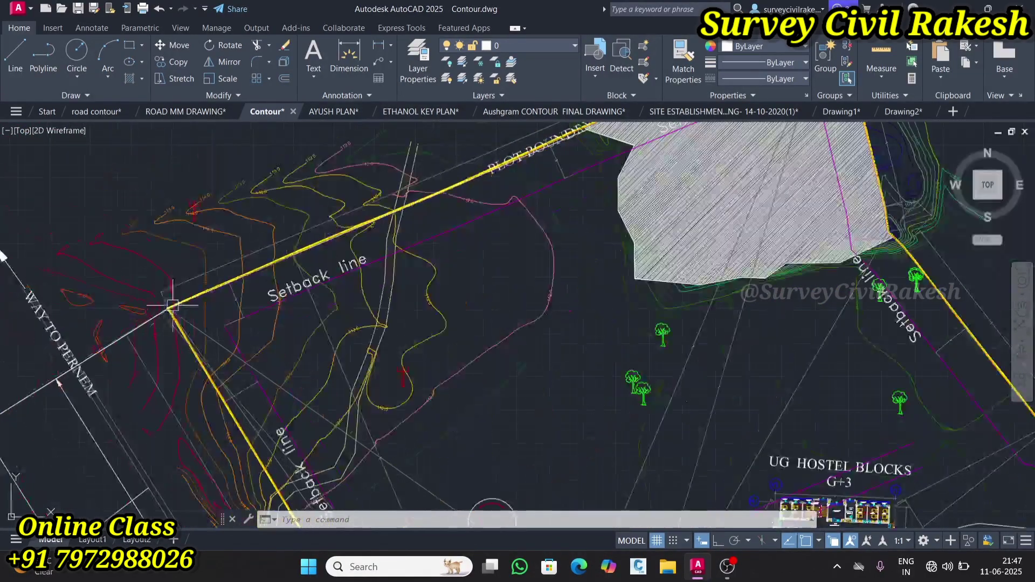
scroll(351, 221, up, 5)
scroll(326, 222, down, 9)
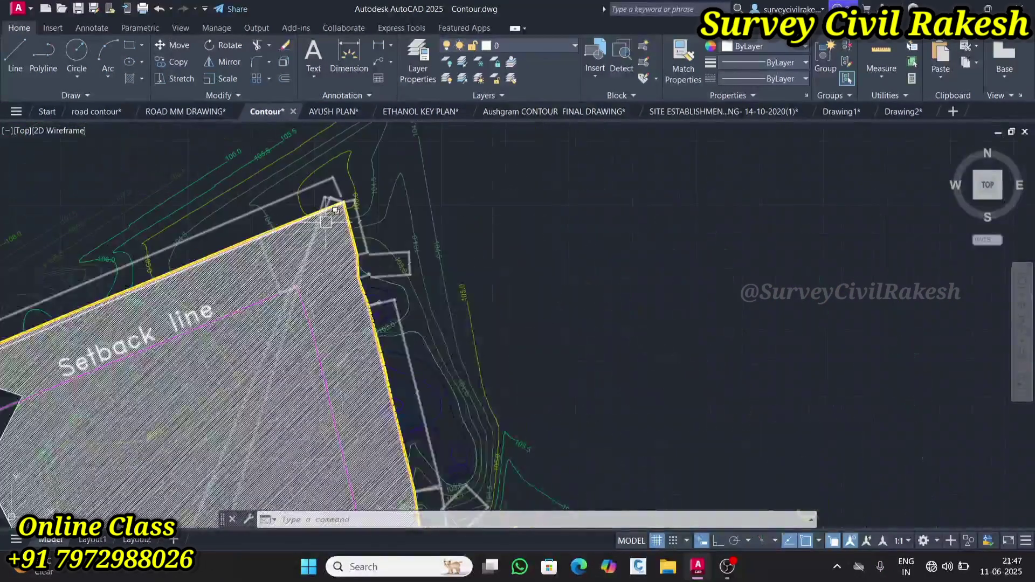
scroll(373, 279, up, 2)
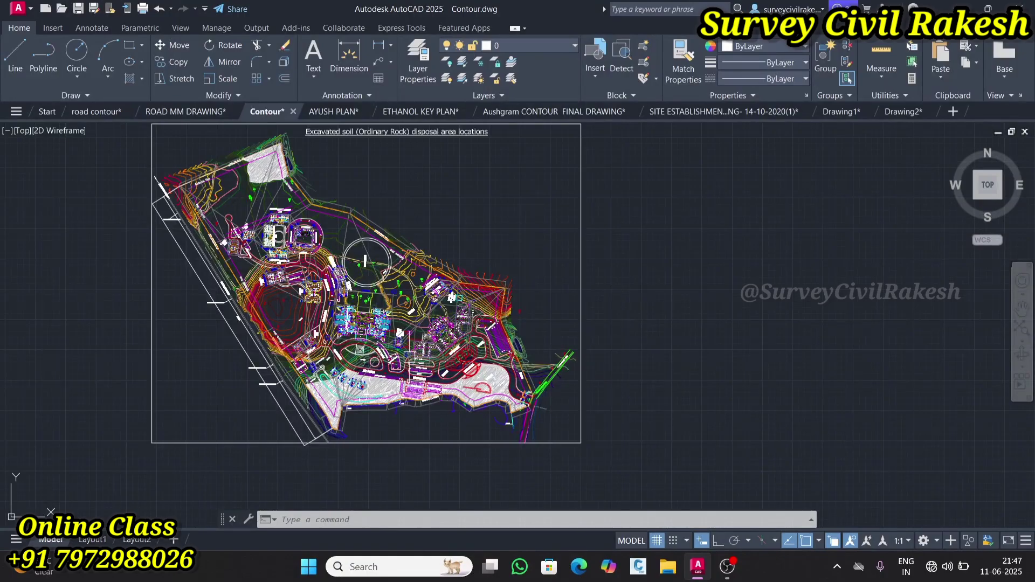
scroll(411, 359, up, 2)
scroll(342, 326, down, 2)
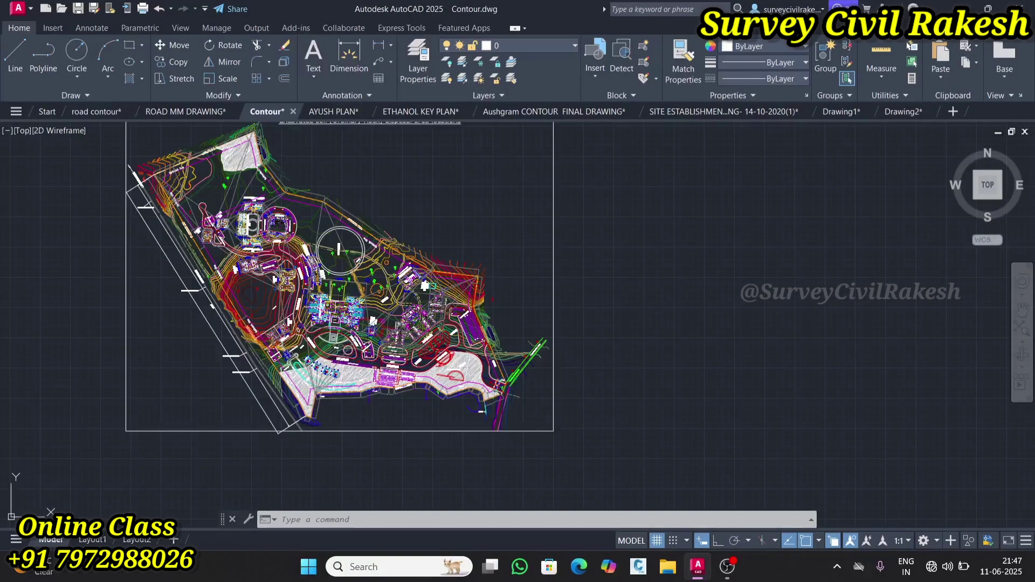
scroll(334, 308, down, 4)
scroll(334, 284, up, 5)
scroll(318, 272, down, 3)
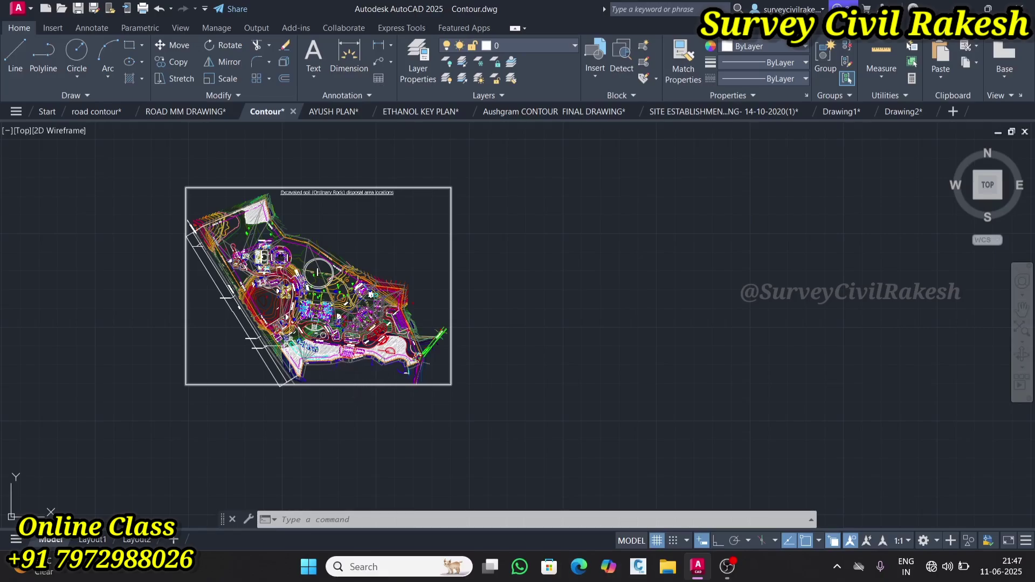
scroll(291, 320, down, 6)
scroll(362, 318, up, 6)
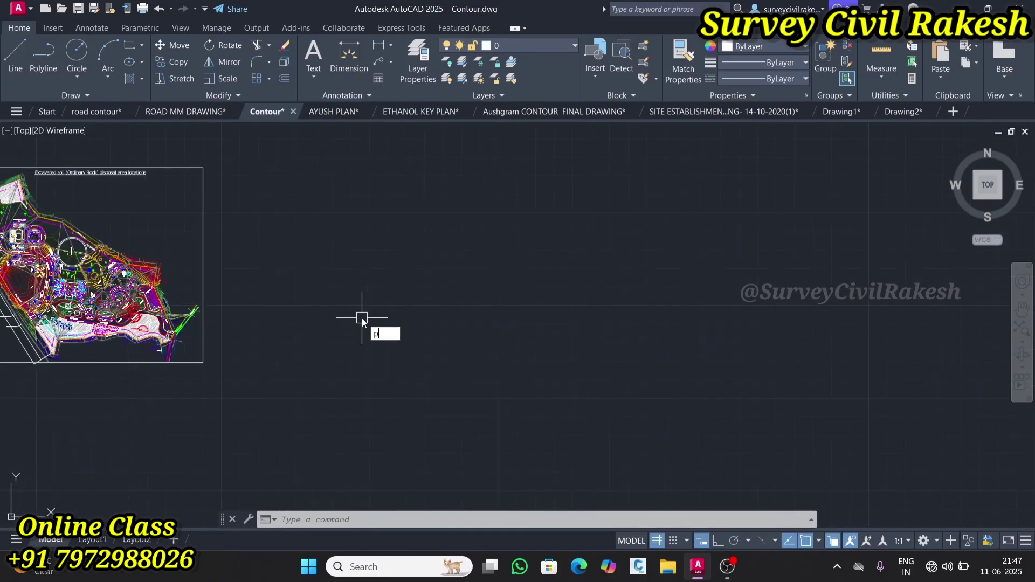
Start a polyline in the empty area east of the framed contour plan
text(l)
key(Return)
click(362, 317)
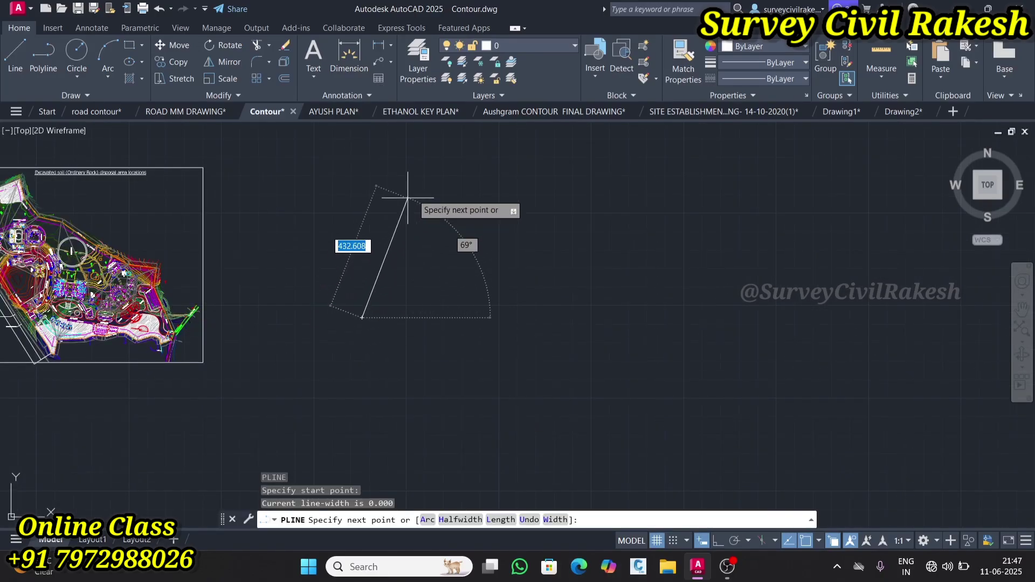
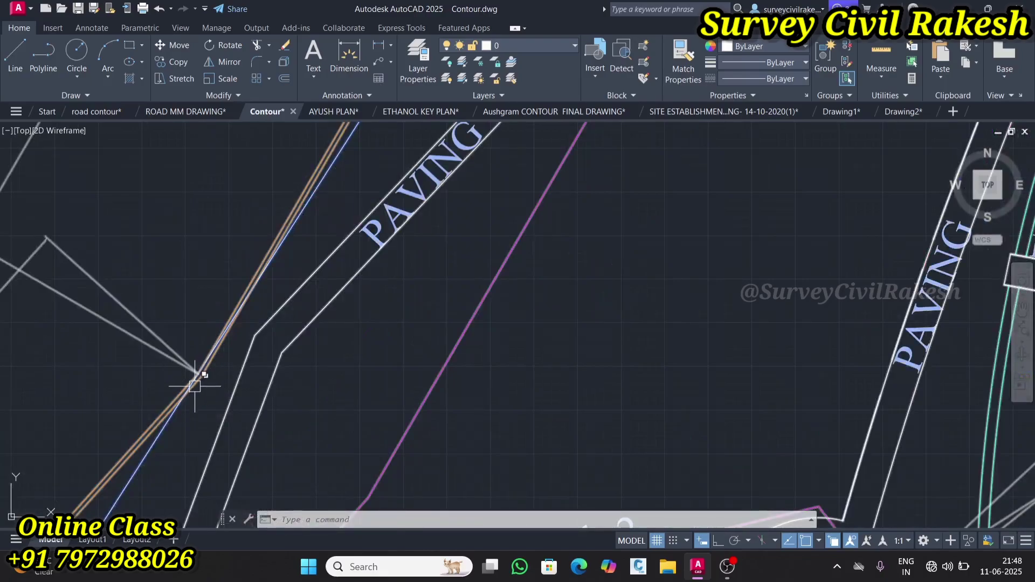
Erase the separate site plan copy together with the line along its west boundary, leaving the framed overlay drawing
scroll(150, 416, down, 5)
scroll(191, 300, down, 8)
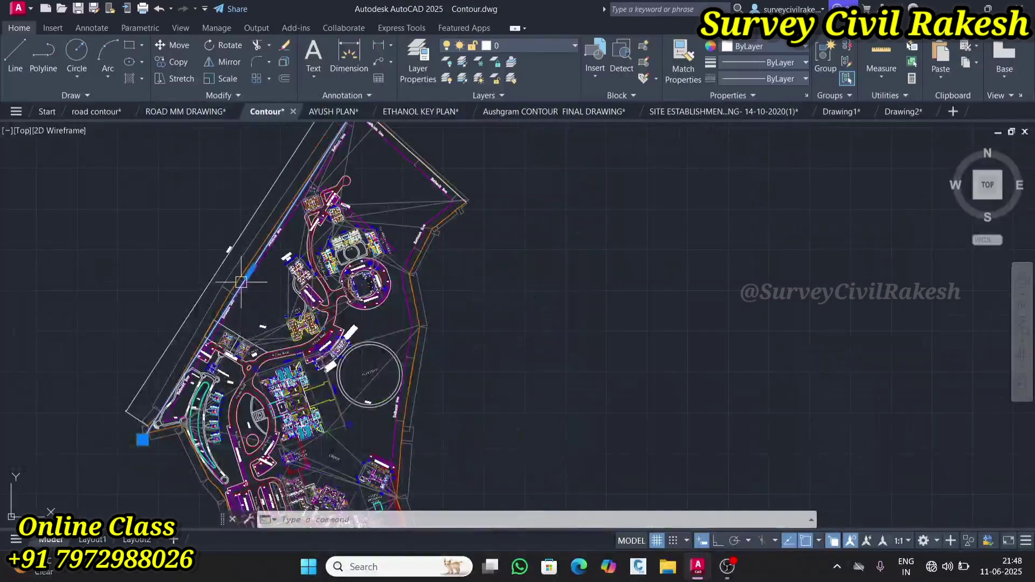
scroll(191, 300, up, 4)
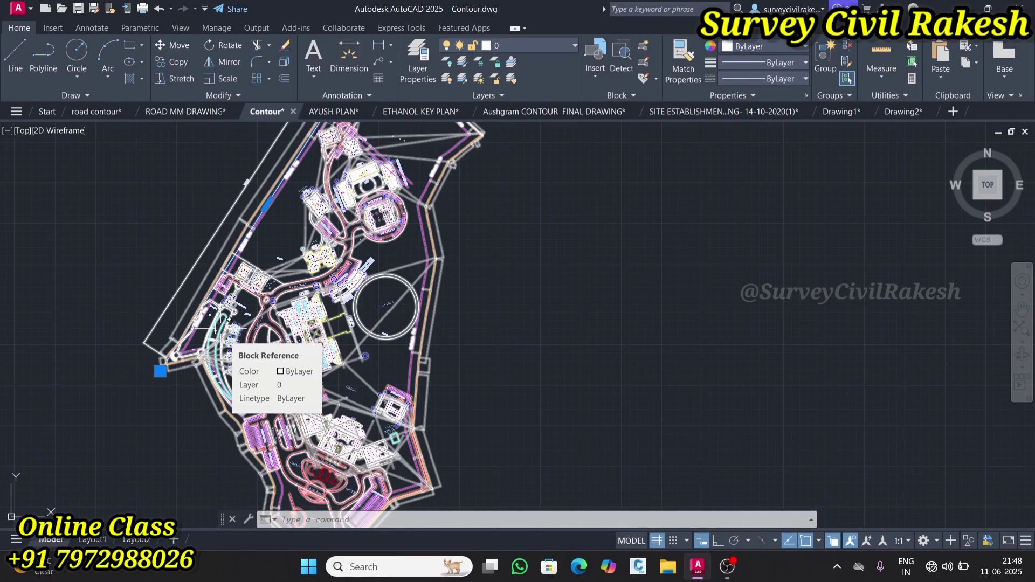
scroll(220, 328, down, 4)
scroll(260, 293, up, 3)
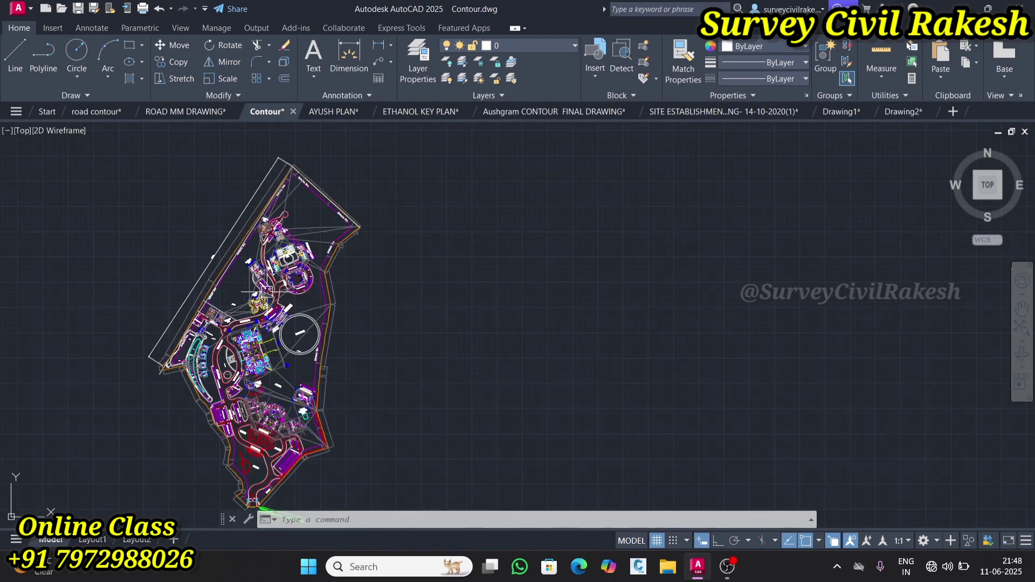
click(257, 275)
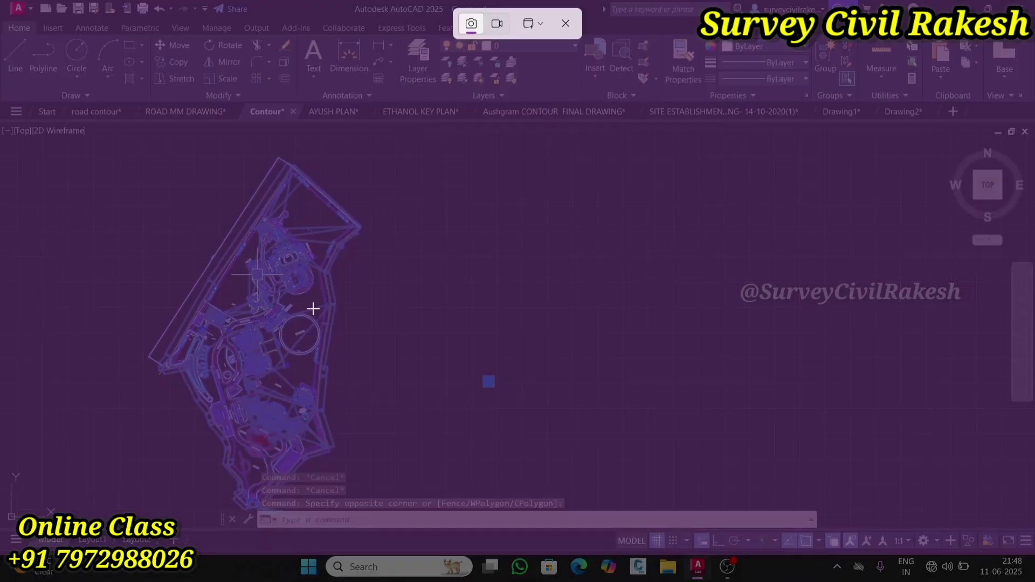
click(447, 353)
click(216, 225)
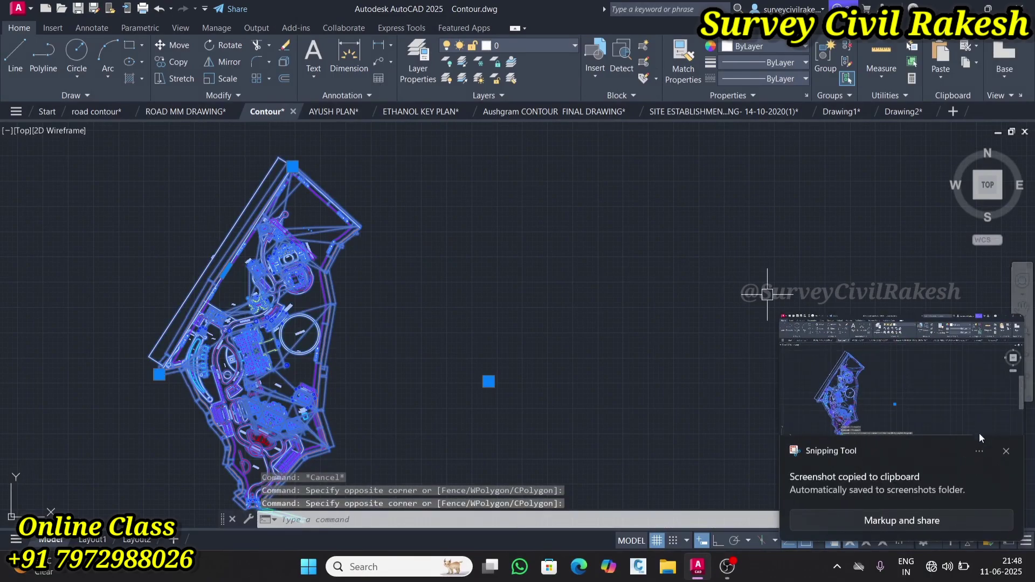
click(1007, 450)
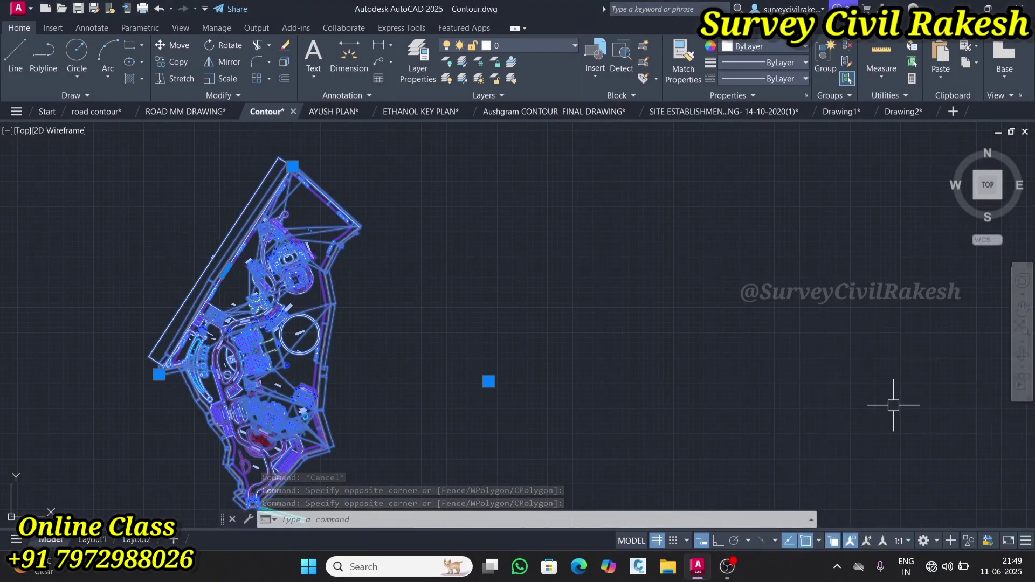
key(Delete)
scroll(579, 359, down, 5)
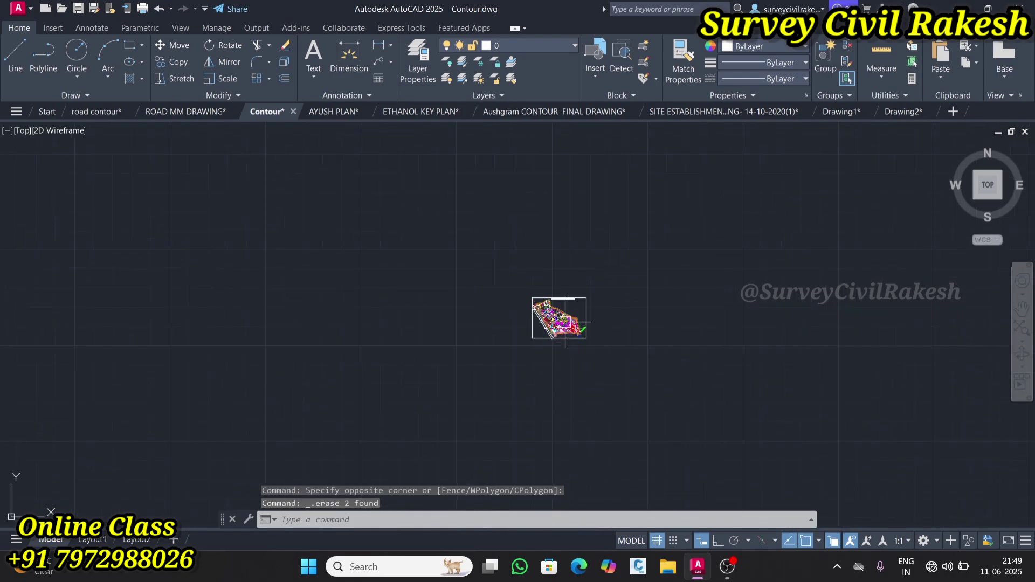
scroll(565, 322, up, 2)
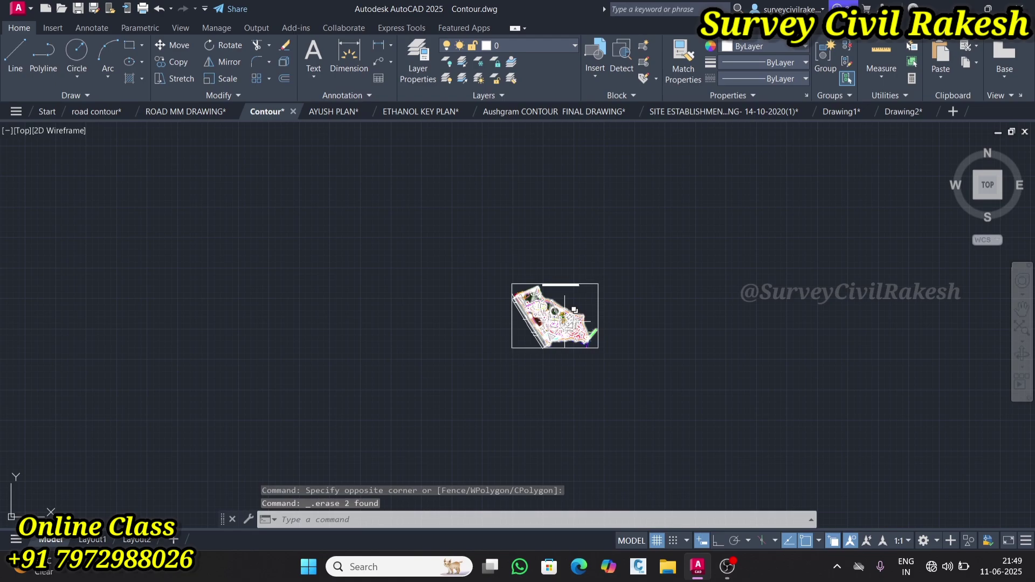
scroll(621, 330, up, 10)
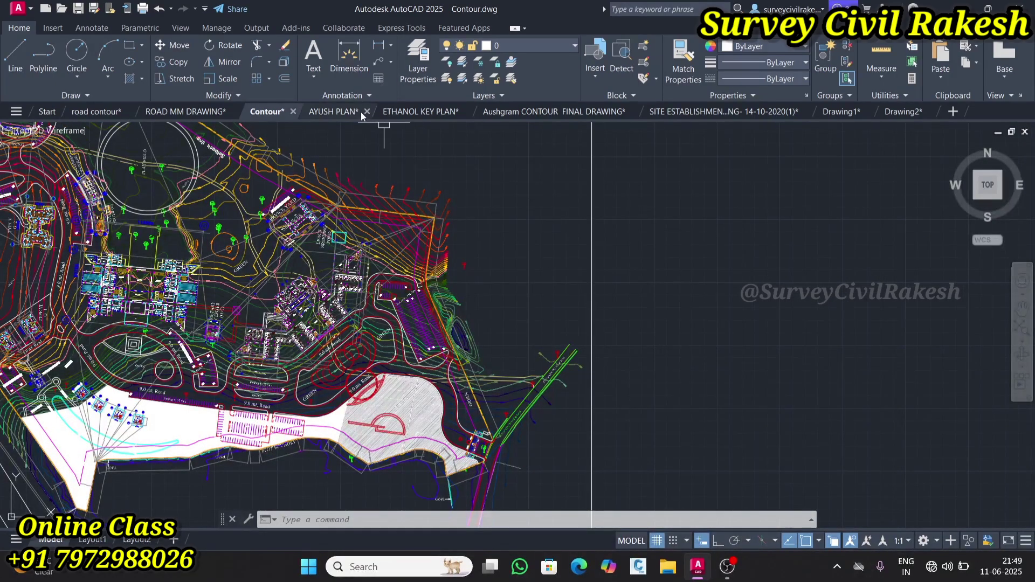
Look over the plant layout in the ETHANOL KEY PLAN drawing, and return to the AYUSH PLAN drawing
click(399, 111)
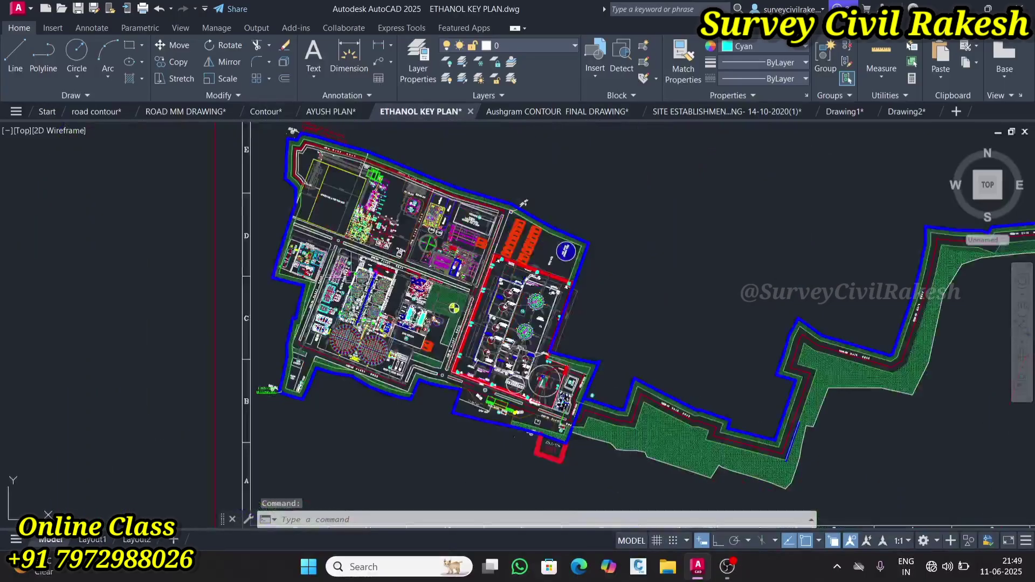
scroll(518, 276, up, 6)
scroll(384, 219, down, 6)
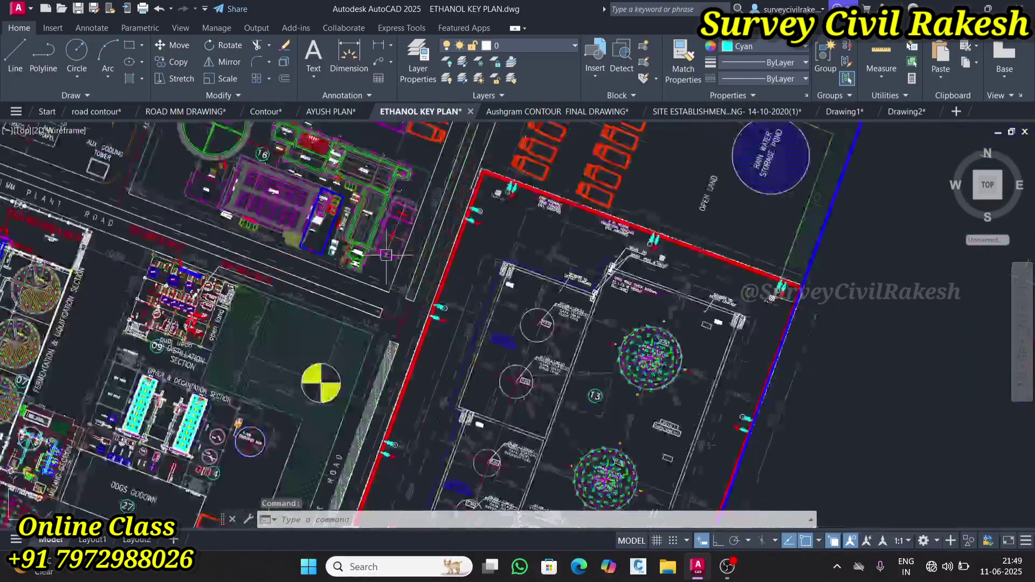
scroll(385, 220, up, 4)
scroll(435, 296, down, 4)
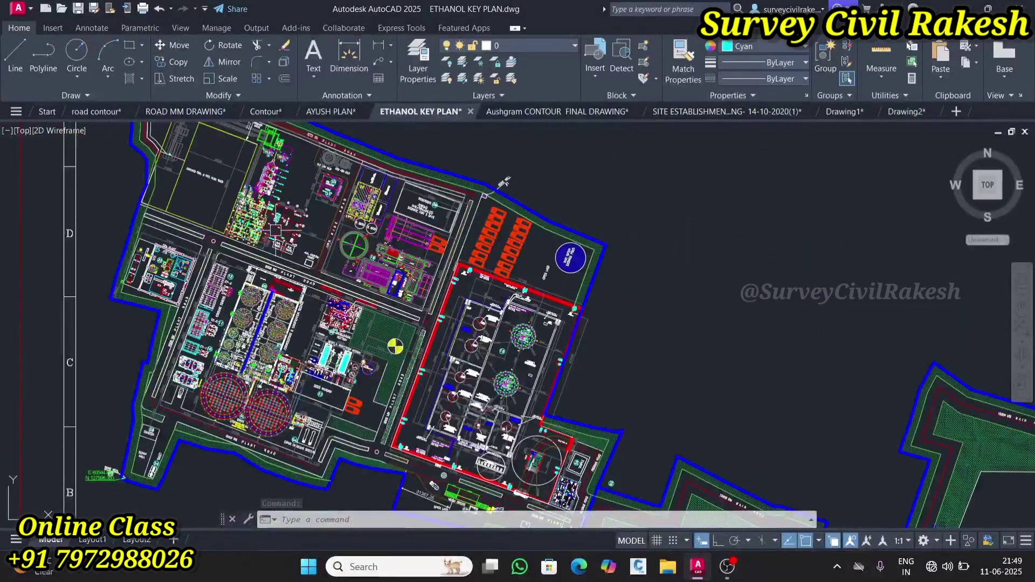
scroll(276, 231, up, 6)
scroll(309, 158, down, 10)
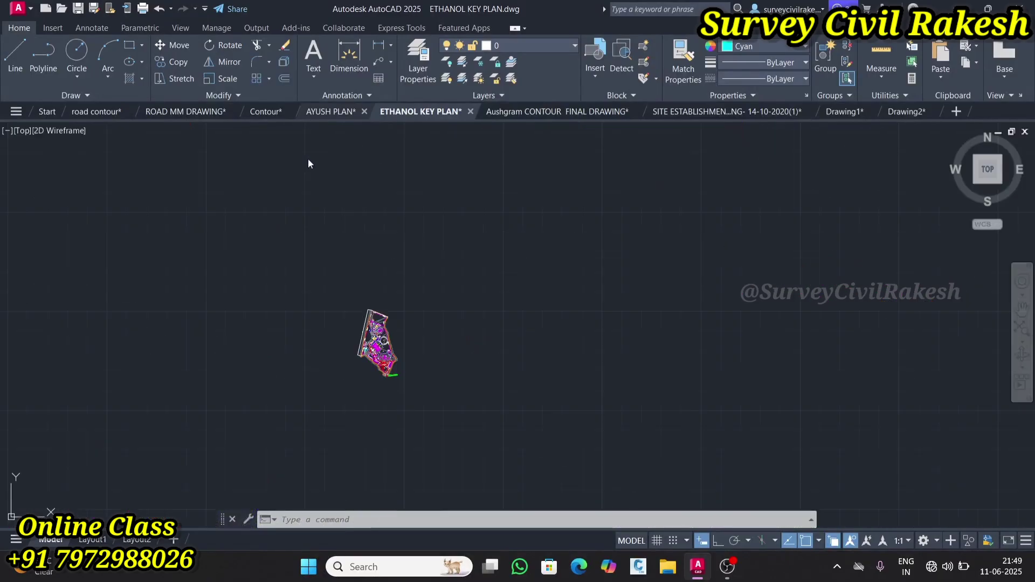
click(330, 111)
scroll(303, 261, up, 2)
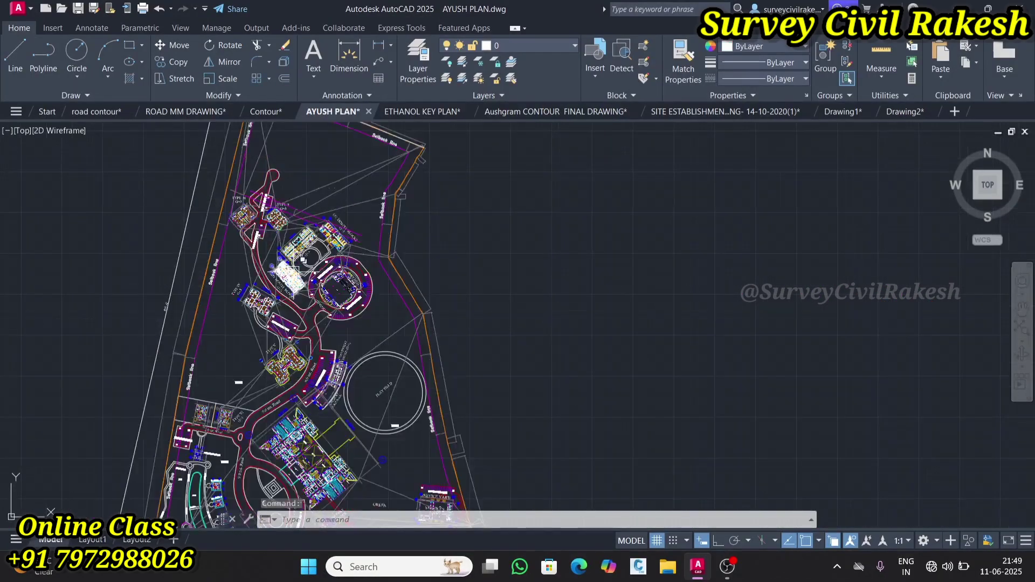
Examine the plant layout, green belt and approach strip in the ETHANOL KEY PLAN drawing
click(396, 114)
scroll(459, 320, up, 8)
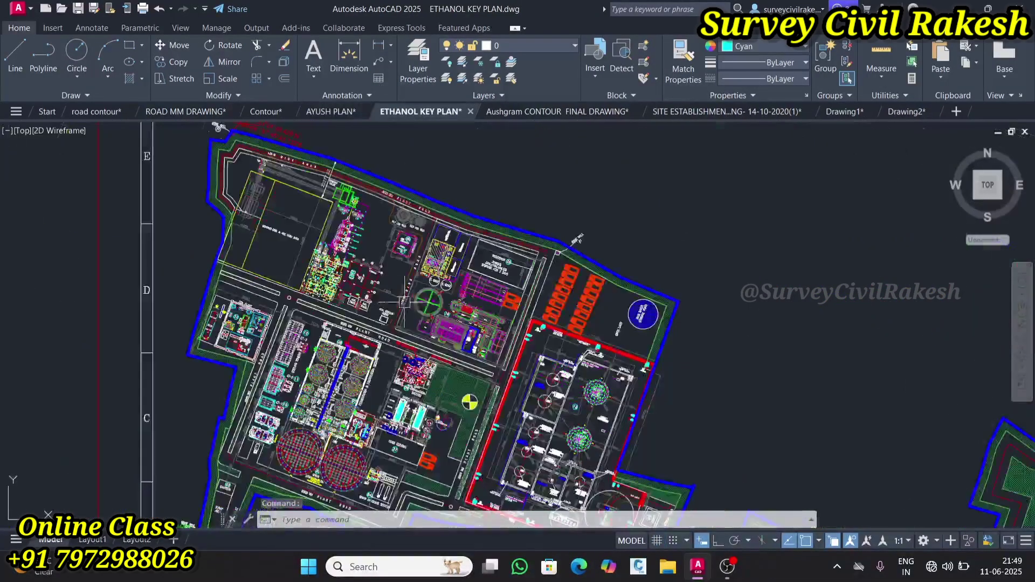
scroll(434, 343, down, 4)
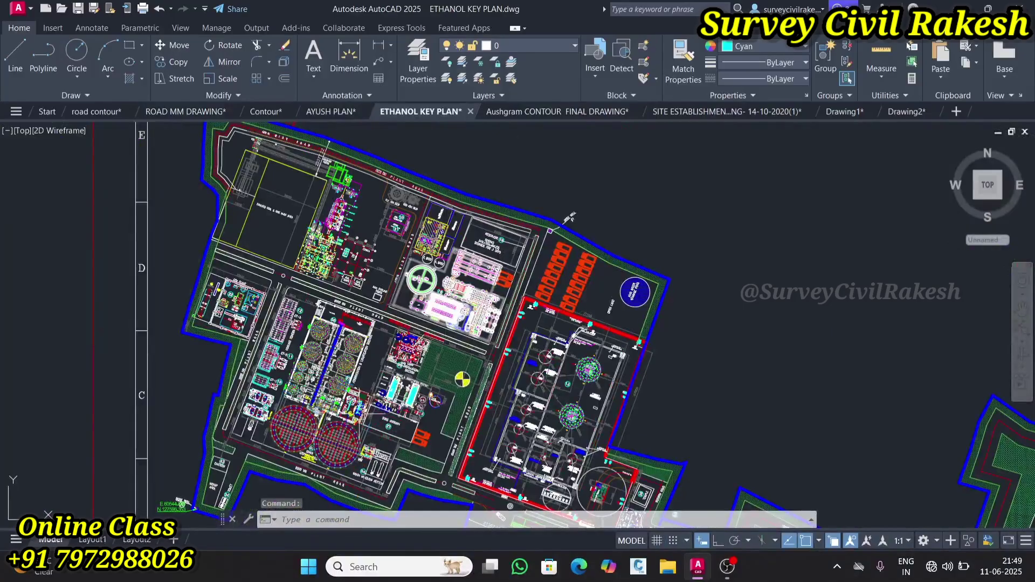
scroll(334, 431, up, 5)
scroll(313, 372, down, 7)
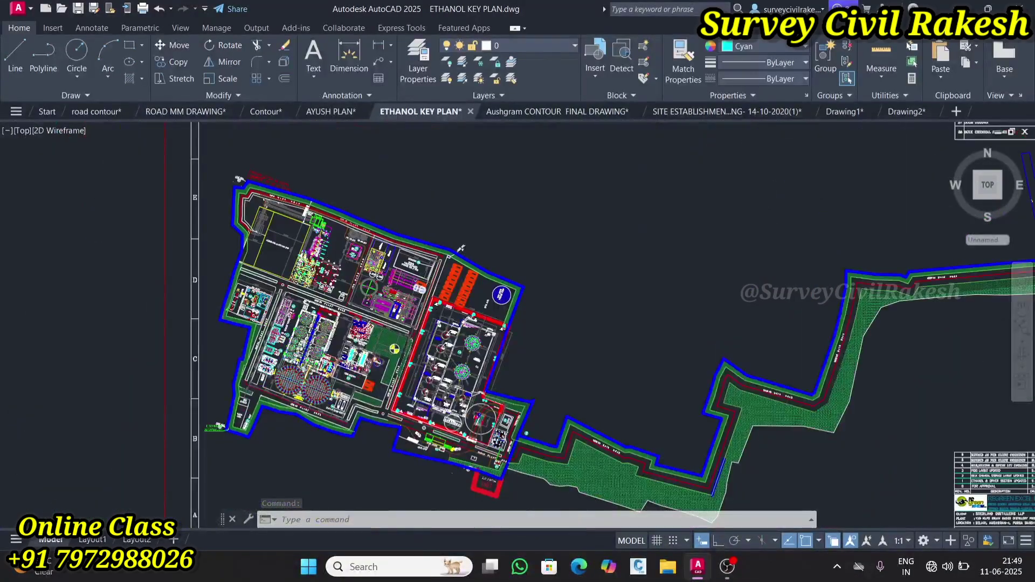
scroll(413, 287, up, 2)
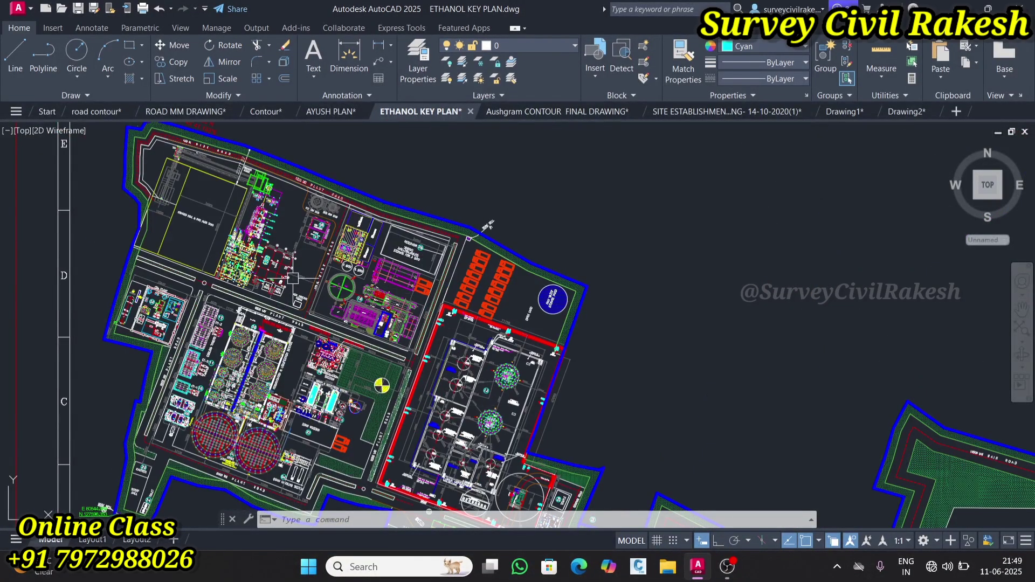
scroll(293, 279, up, 4)
scroll(258, 236, down, 4)
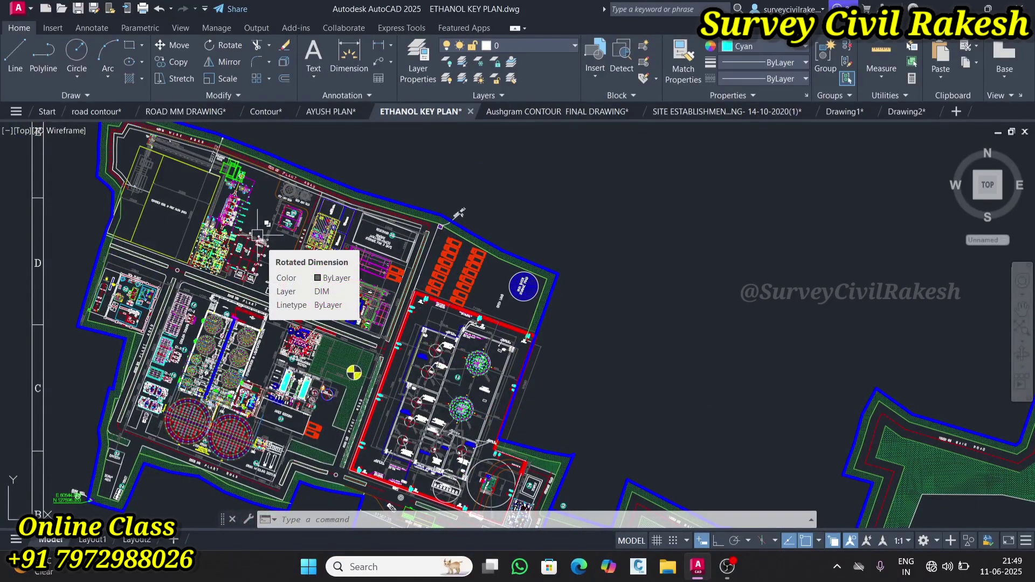
scroll(258, 236, down, 6)
scroll(347, 252, up, 3)
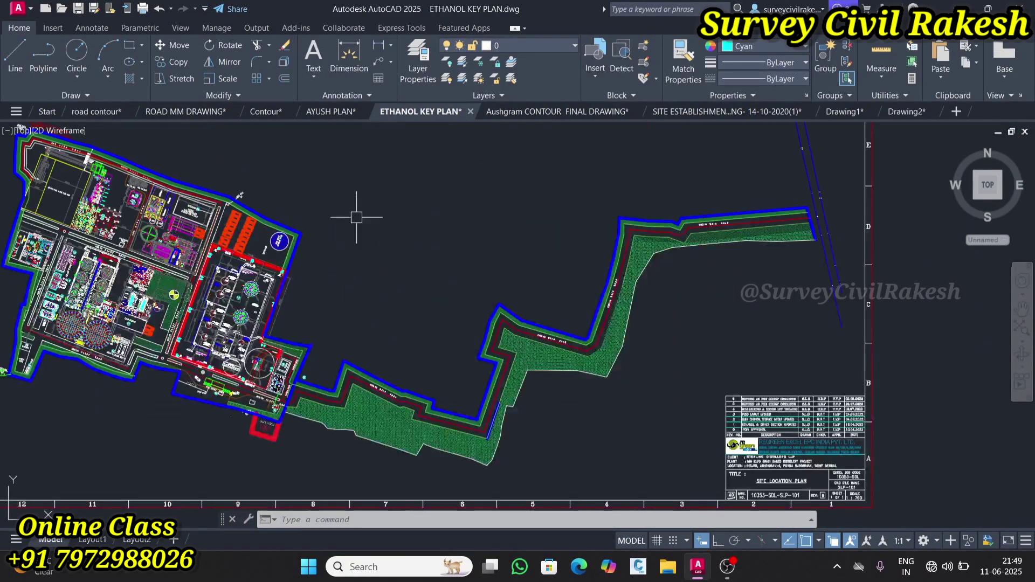
Switch to the Aushgram CONTOUR FINAL DRAWING and inspect the contour plan's boundary around the CORNER marker
click(530, 112)
scroll(377, 264, down, 3)
scroll(389, 272, down, 5)
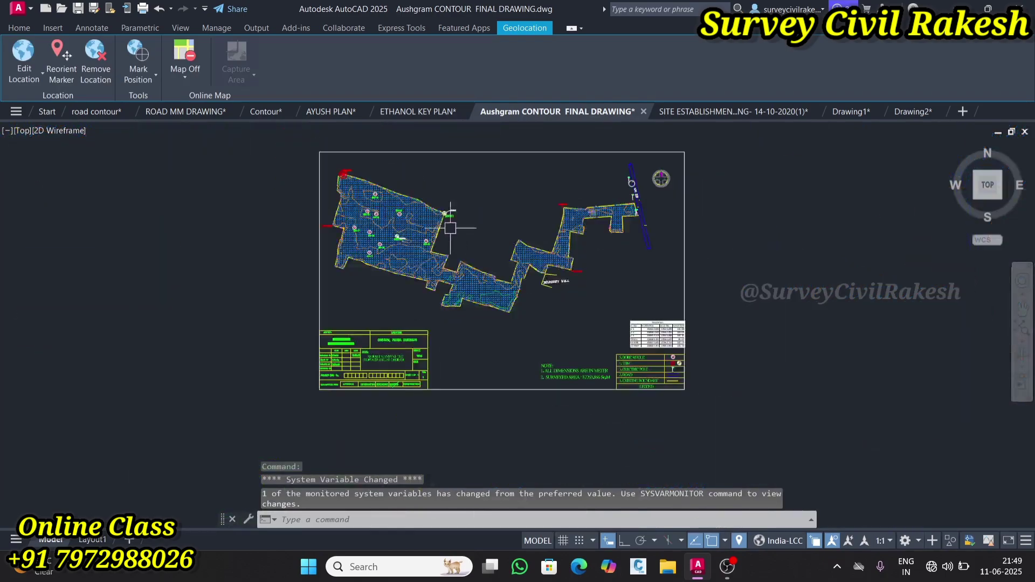
scroll(408, 195, up, 6)
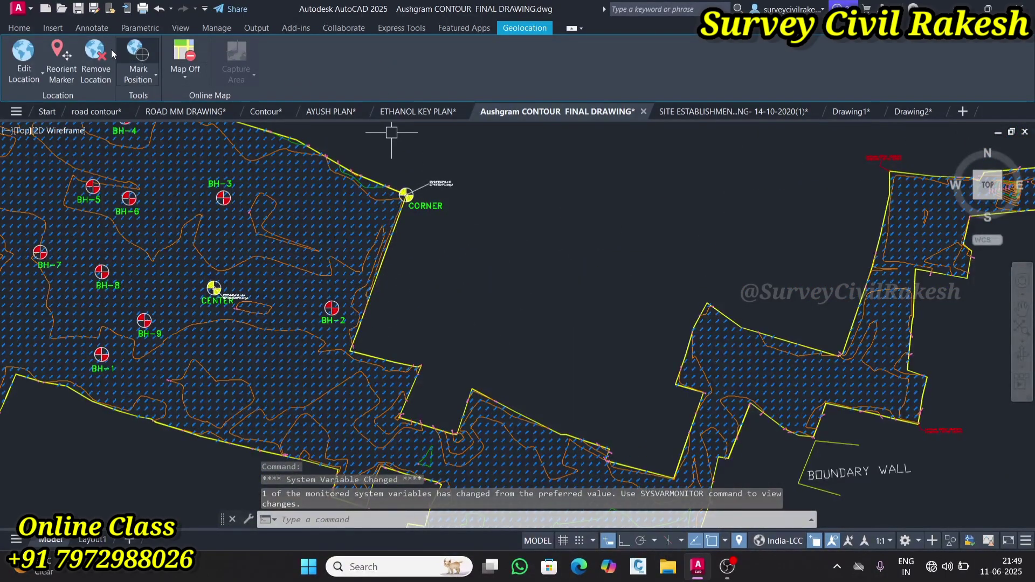
Dimension the east boundary edge from the CORNER marker to the boundary corner south of BH-2, close beside the edge
click(31, 30)
click(371, 66)
scroll(408, 197, up, 6)
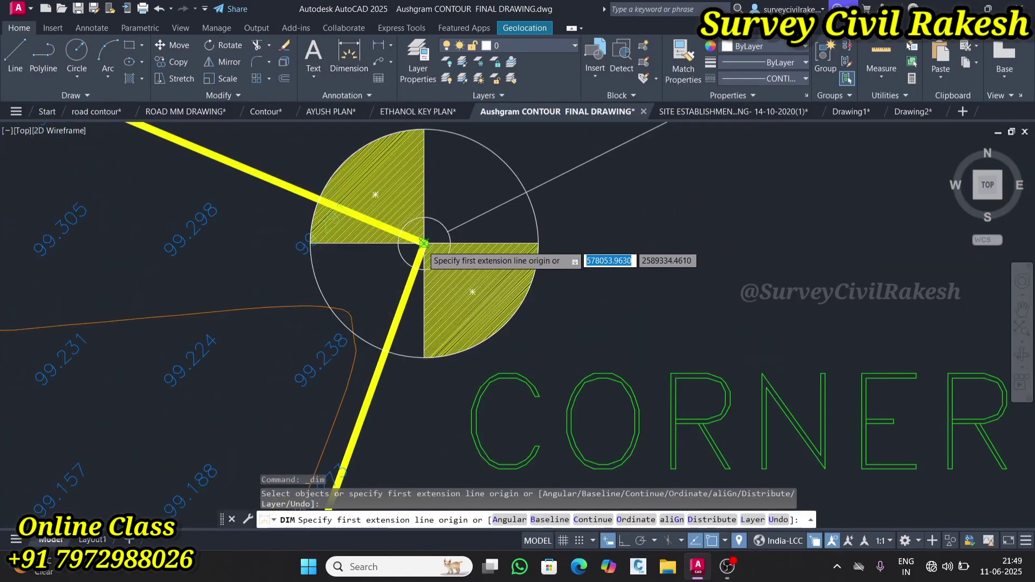
click(423, 244)
scroll(420, 254, down, 5)
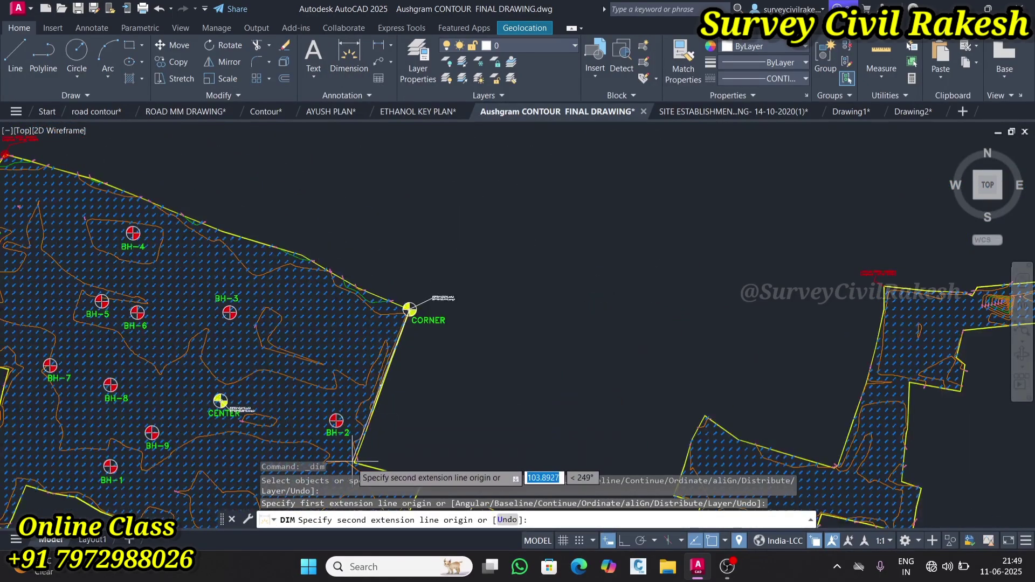
scroll(356, 456, up, 6)
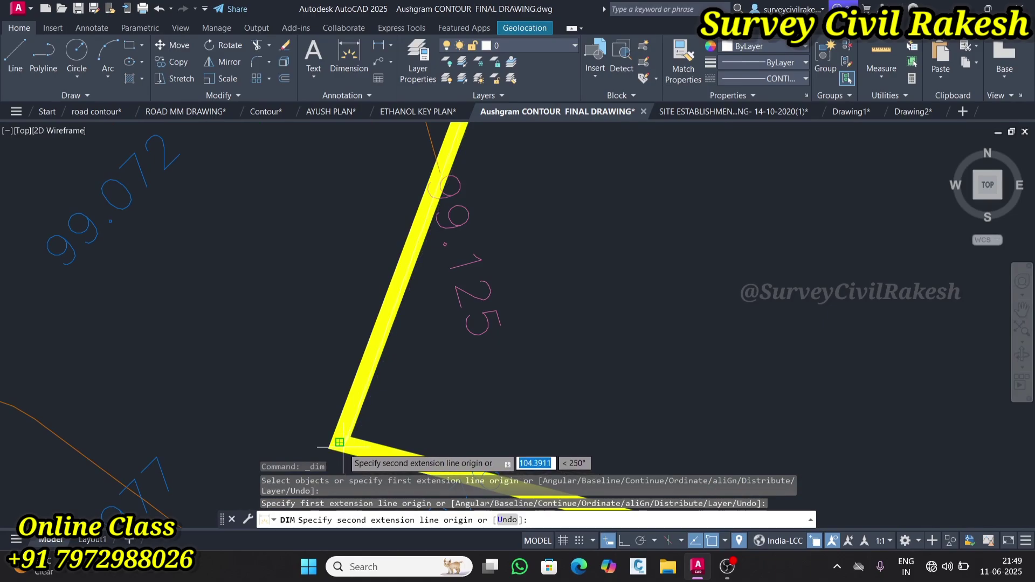
click(339, 443)
scroll(377, 381, down, 4)
click(412, 369)
scroll(474, 284, down, 3)
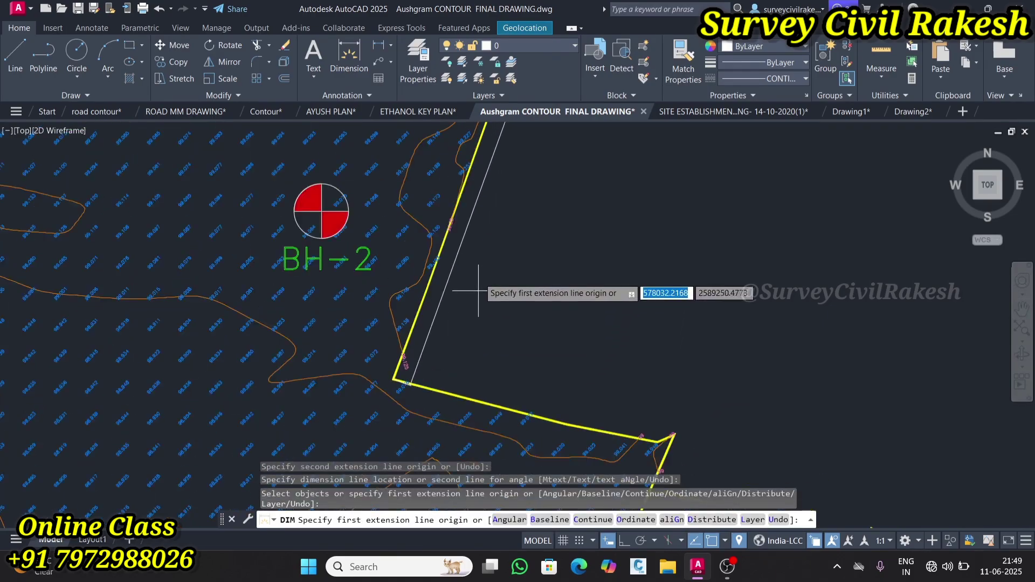
scroll(472, 251, up, 3)
key(Return)
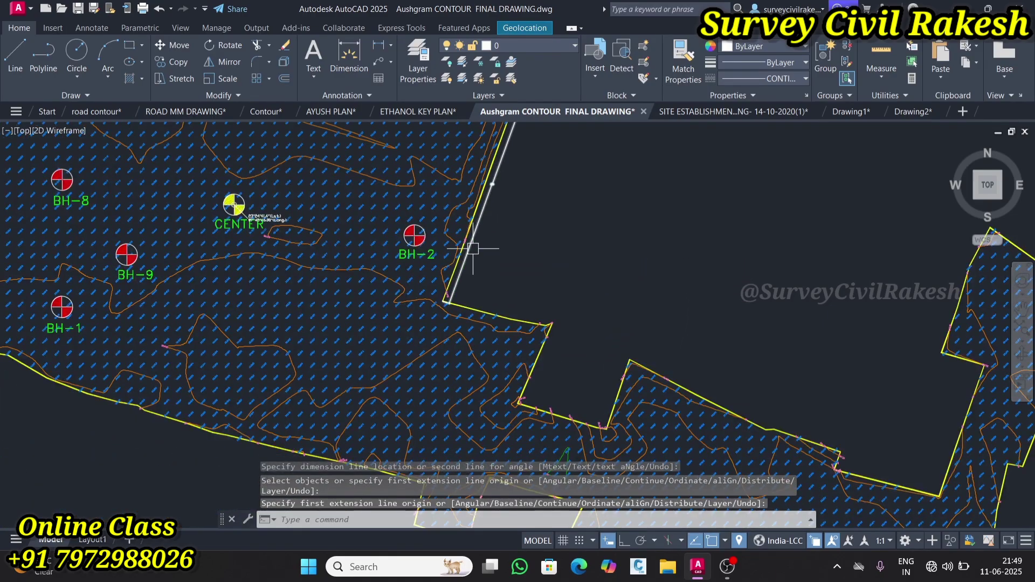
Replace that dimension with one running from the corner near BH-2 up to the CORNER marker, placed farther outside the boundary
scroll(464, 269, up, 3)
key(Return)
scroll(394, 367, down, 5)
scroll(355, 452, up, 8)
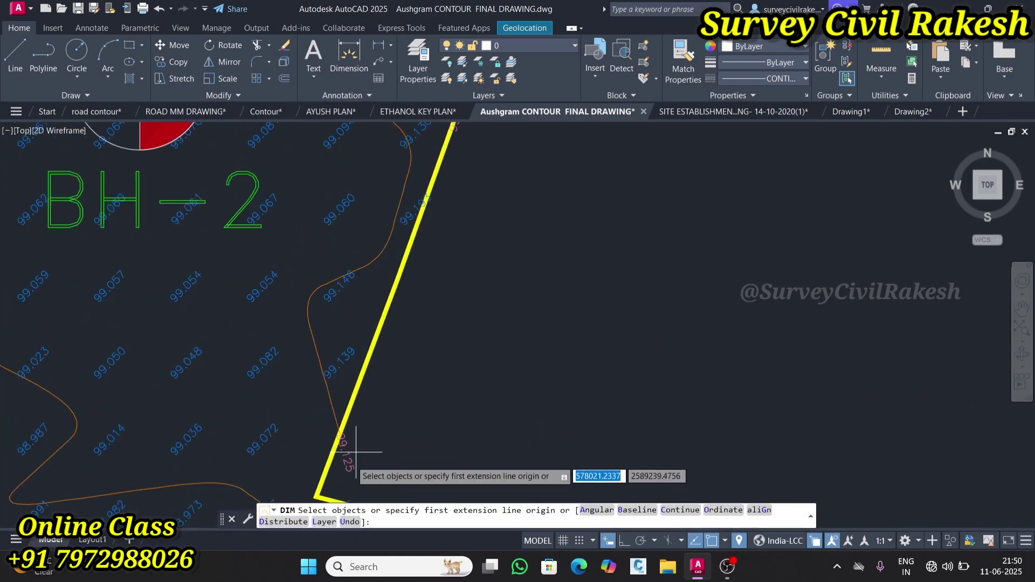
scroll(324, 475, down, 5)
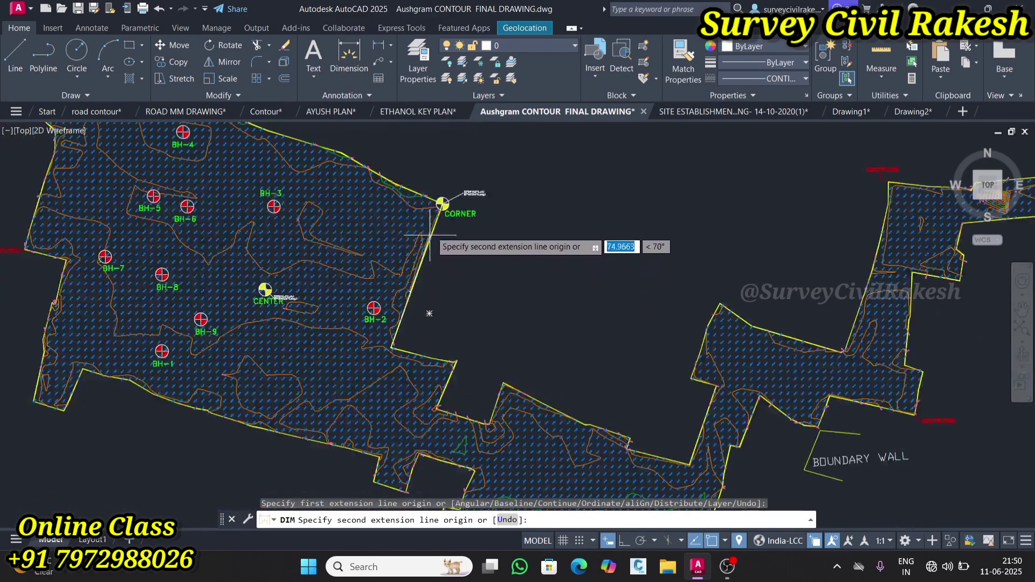
scroll(441, 243, up, 6)
click(441, 242)
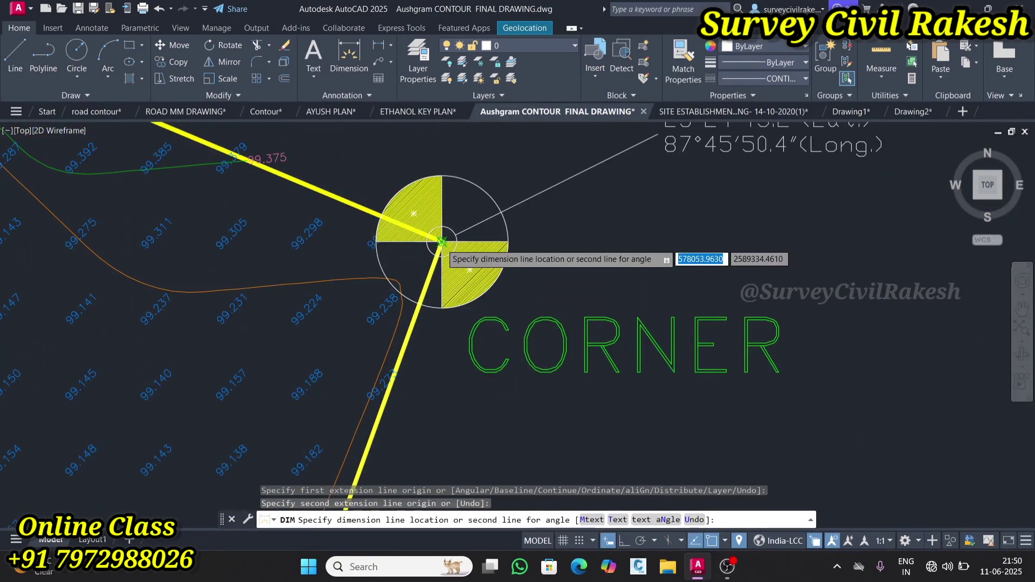
scroll(453, 253, down, 5)
click(478, 357)
scroll(479, 357, up, 7)
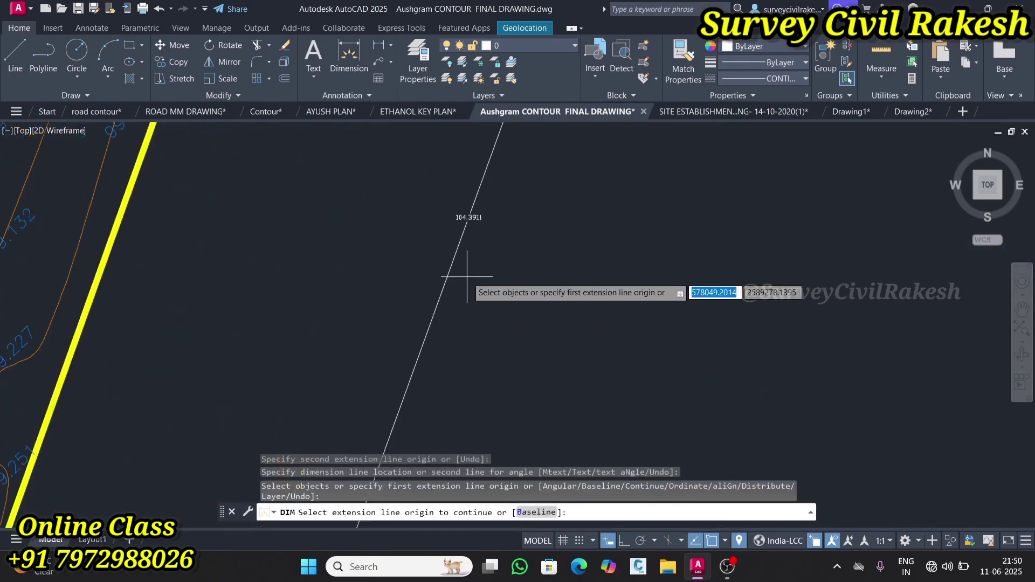
key(Return)
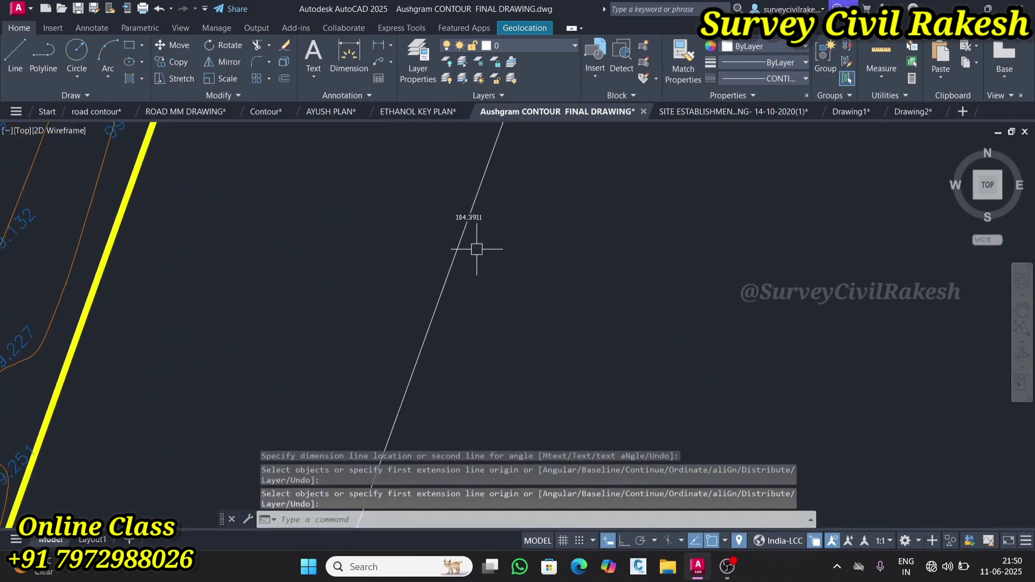
scroll(476, 249, up, 5)
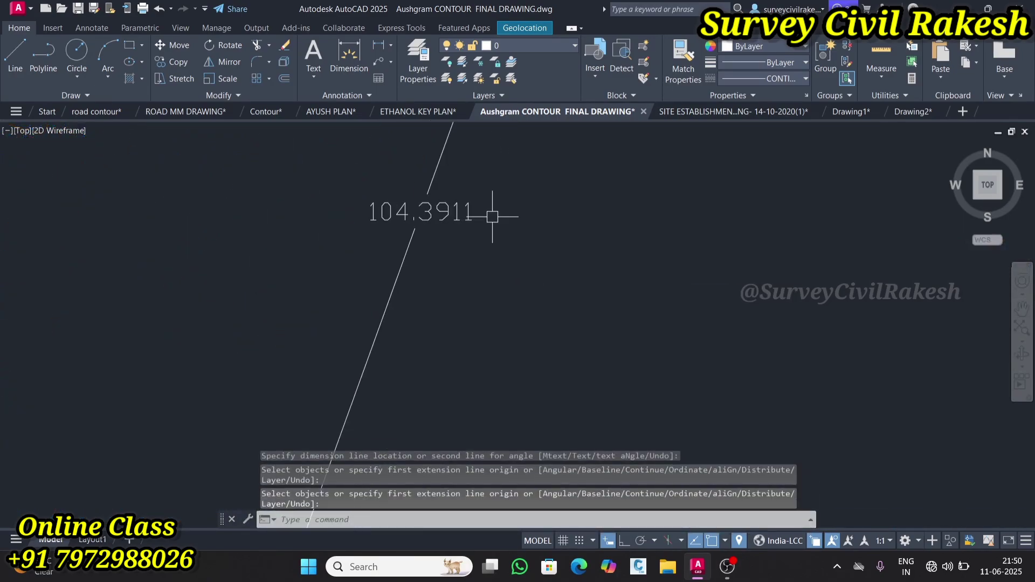
In the ETHANOL KEY PLAN drawing, dimension the matching blue boundary edge from the corner by the rain water storage pond southward
click(415, 112)
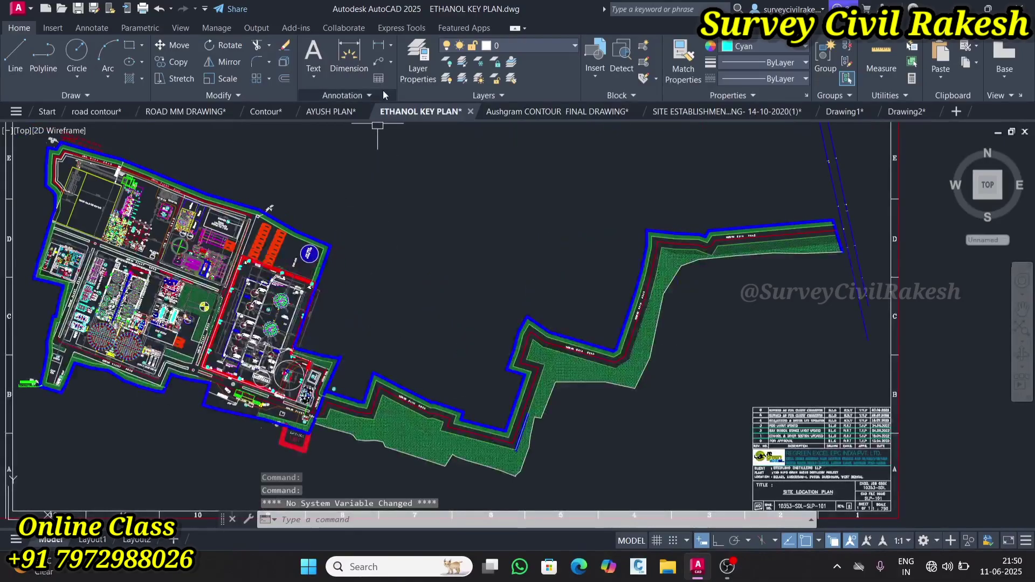
click(353, 64)
scroll(475, 259, up, 8)
click(386, 214)
scroll(381, 220, down, 5)
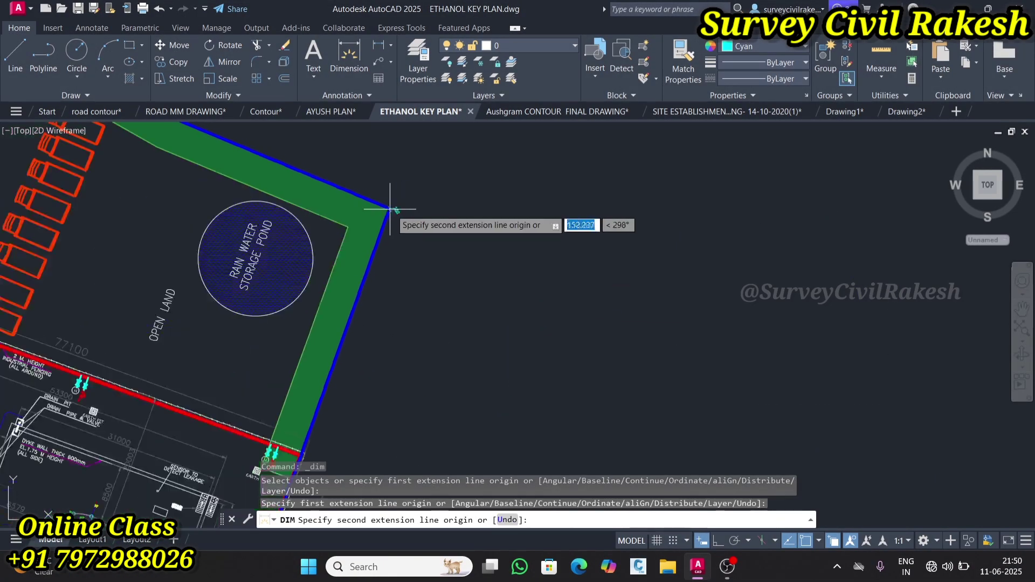
scroll(358, 294, up, 10)
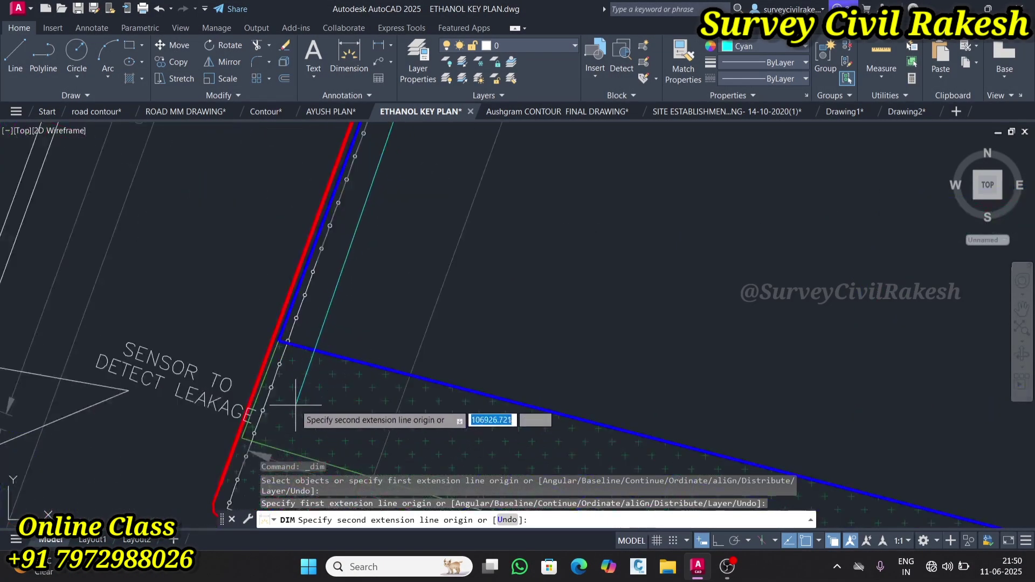
click(277, 342)
scroll(278, 342, down, 6)
click(378, 294)
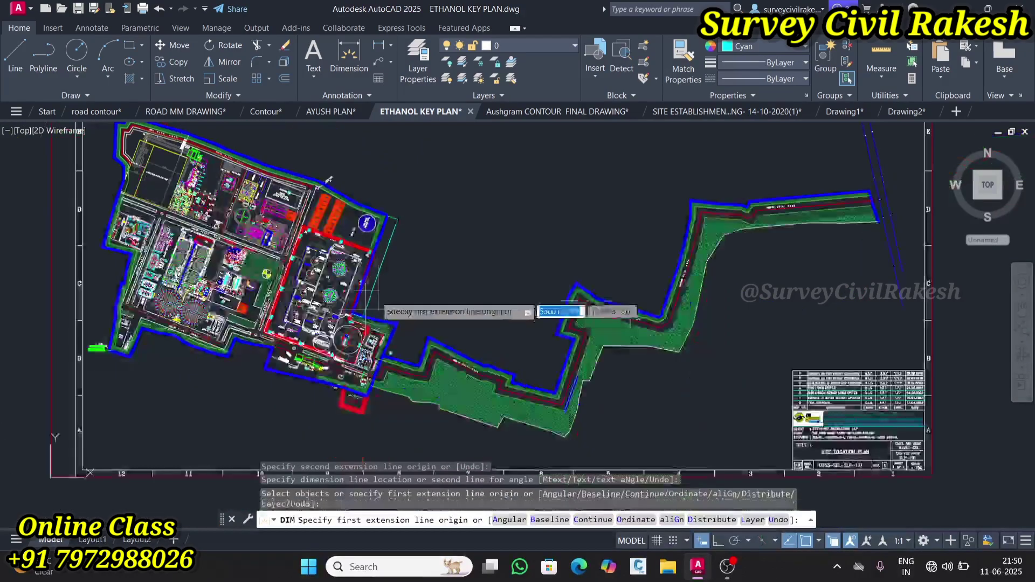
scroll(379, 265, up, 4)
scroll(379, 266, up, 5)
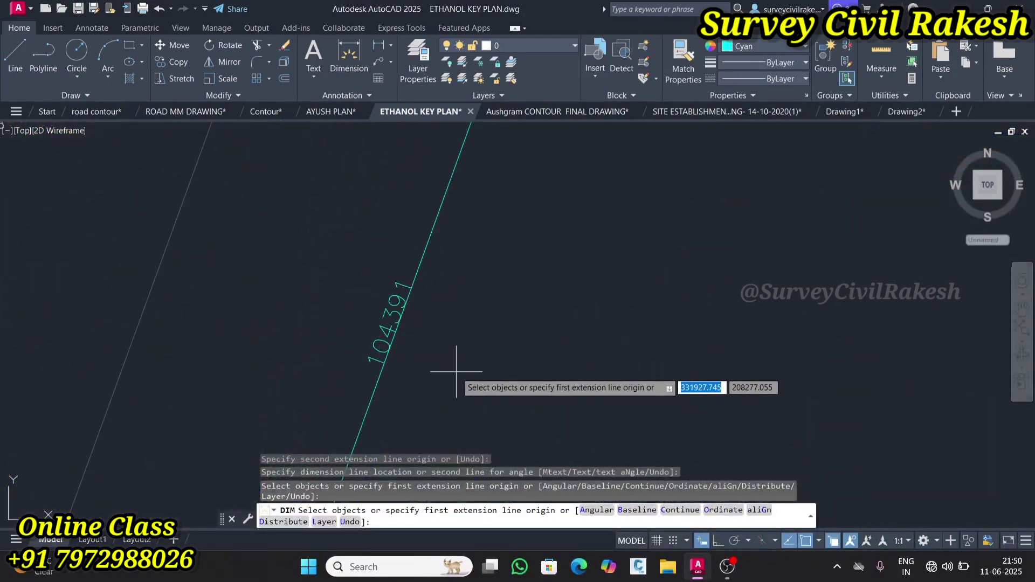
key(Escape)
Copy the whole framed ethanol key plan to the clipboard with a base point beside the sheet's east edge
scroll(456, 372, down, 8)
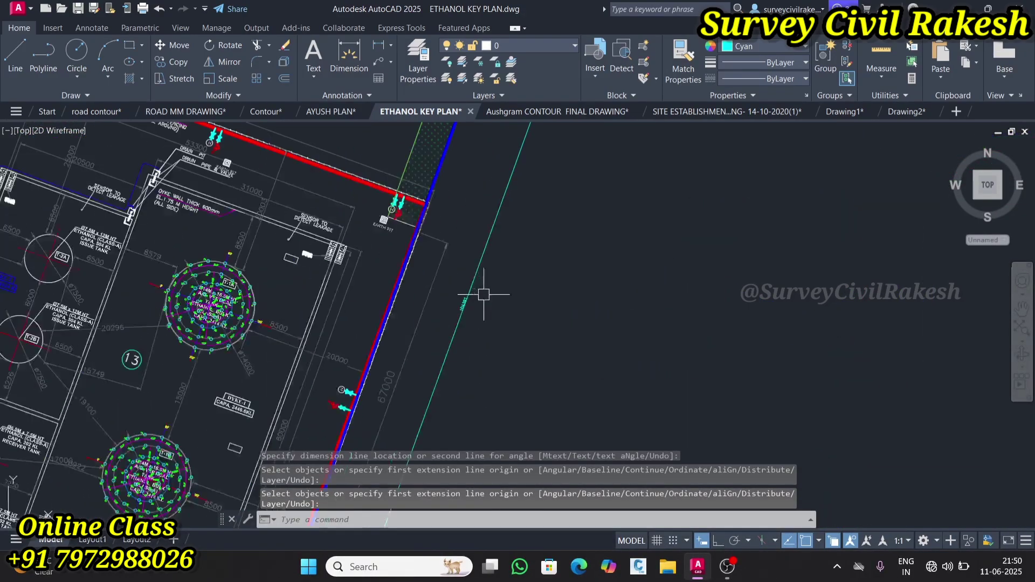
click(656, 384)
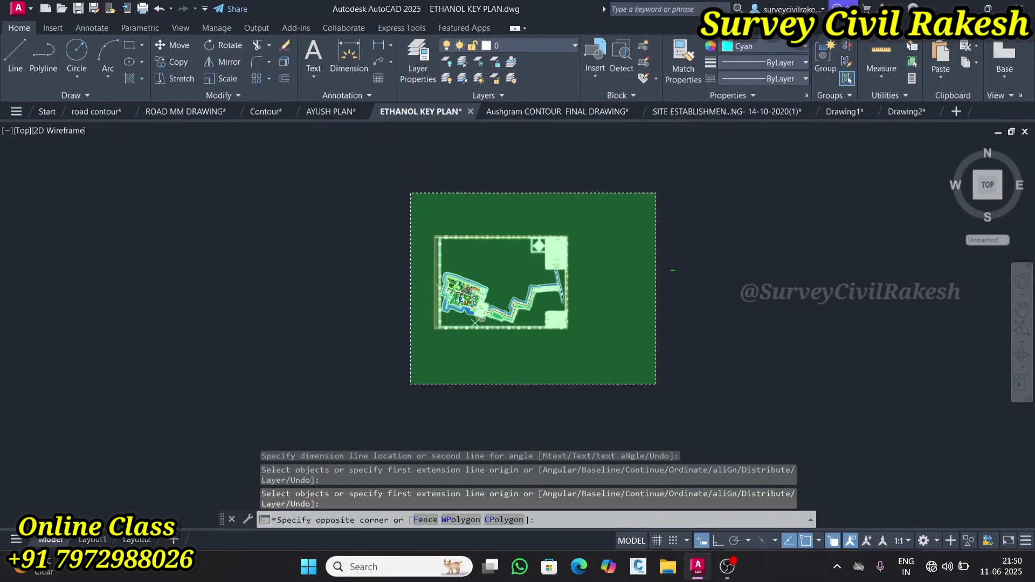
click(411, 193)
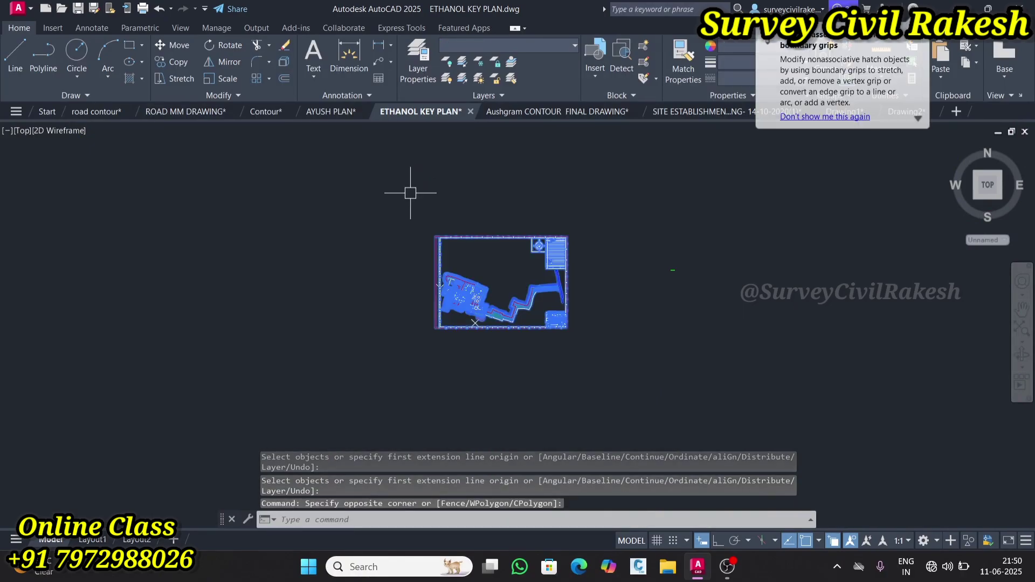
right_click(411, 193)
mouse_move(534, 232)
click(598, 276)
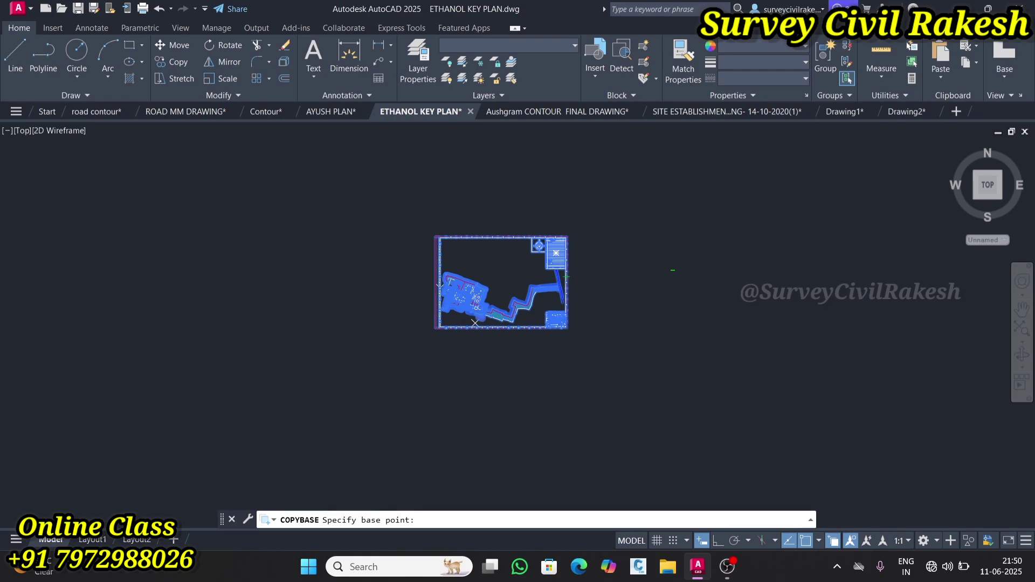
click(585, 264)
Switch to the Aushgram contour drawing and paste the copied ethanol key plan as a block in empty space away from the contour sheet
click(553, 112)
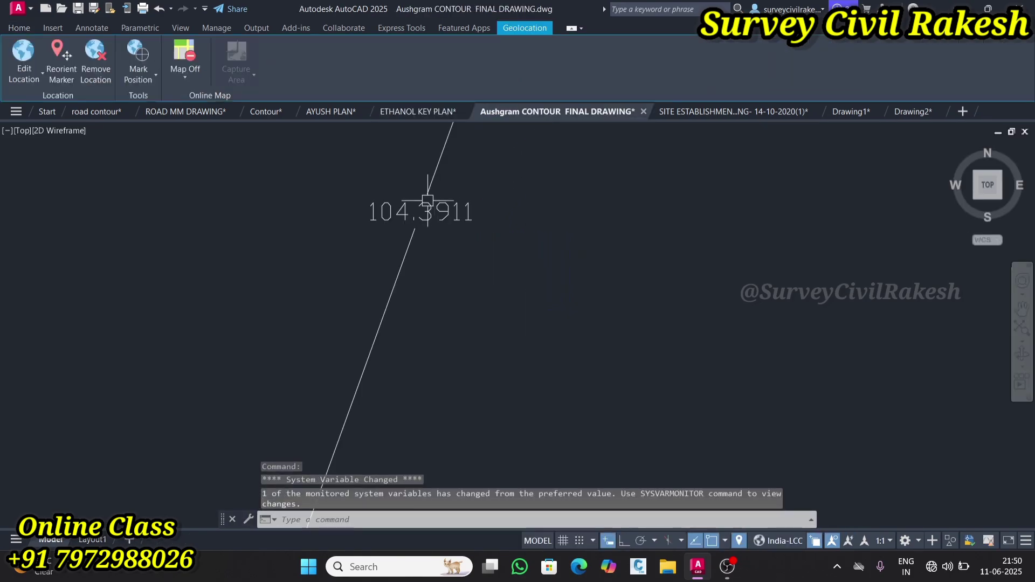
scroll(421, 245, down, 4)
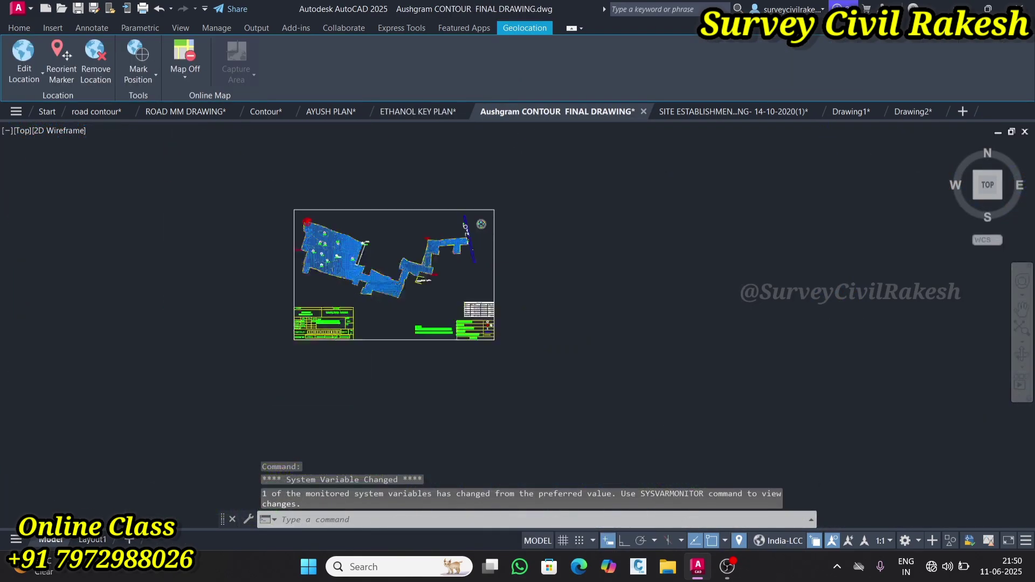
scroll(230, 289, down, 8)
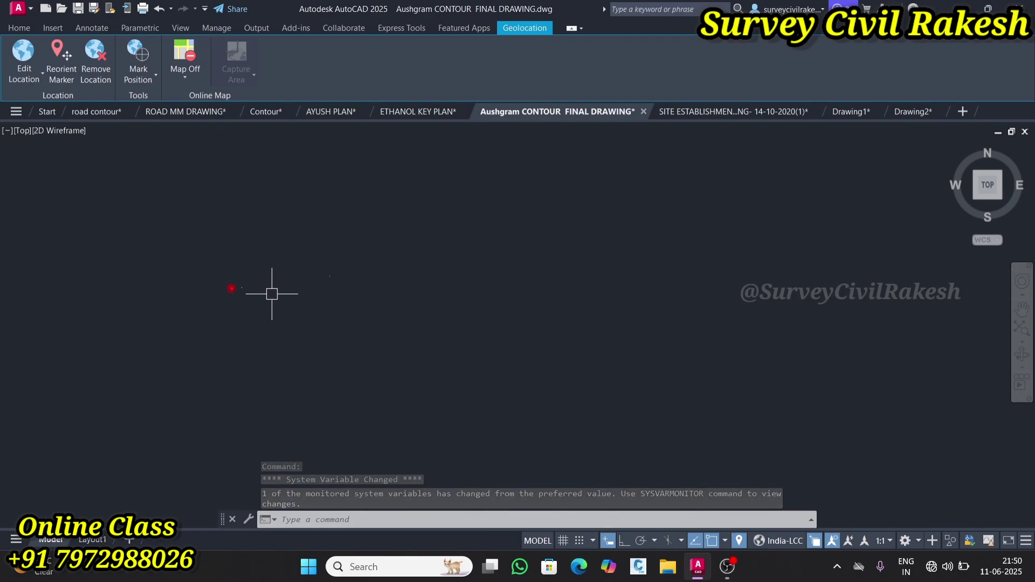
scroll(259, 273, down, 2)
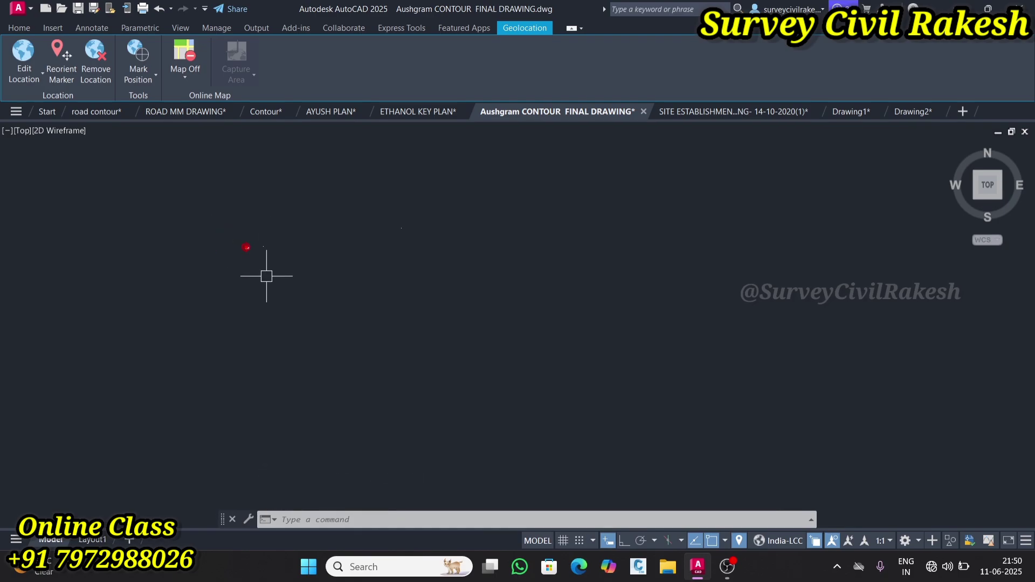
right_click(347, 330)
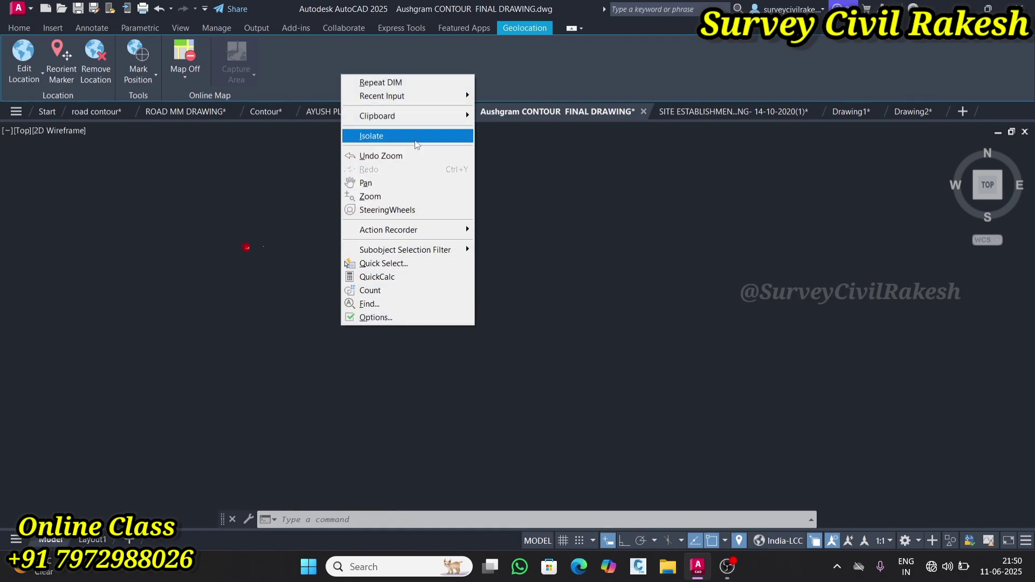
mouse_move(410, 119)
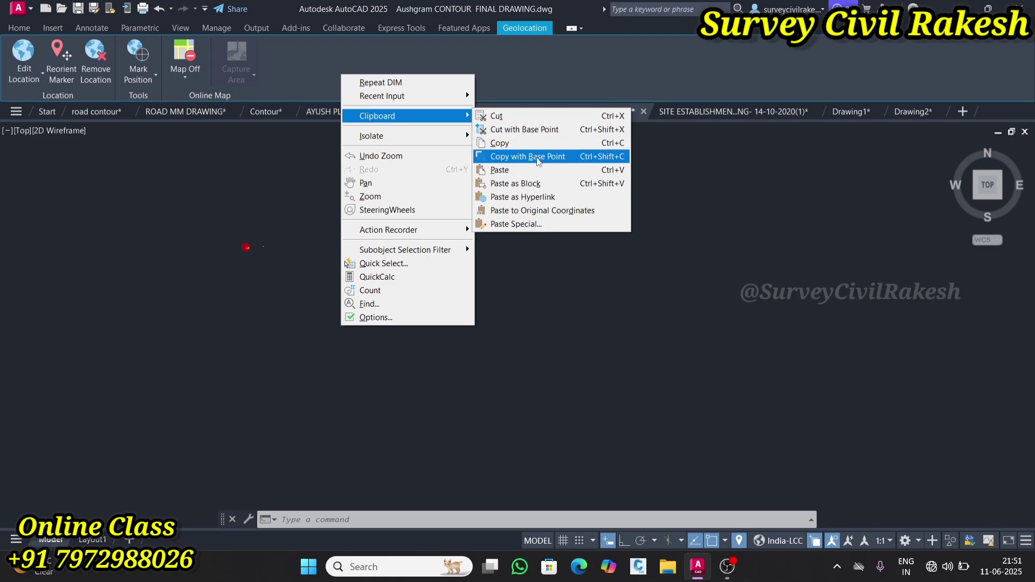
click(544, 182)
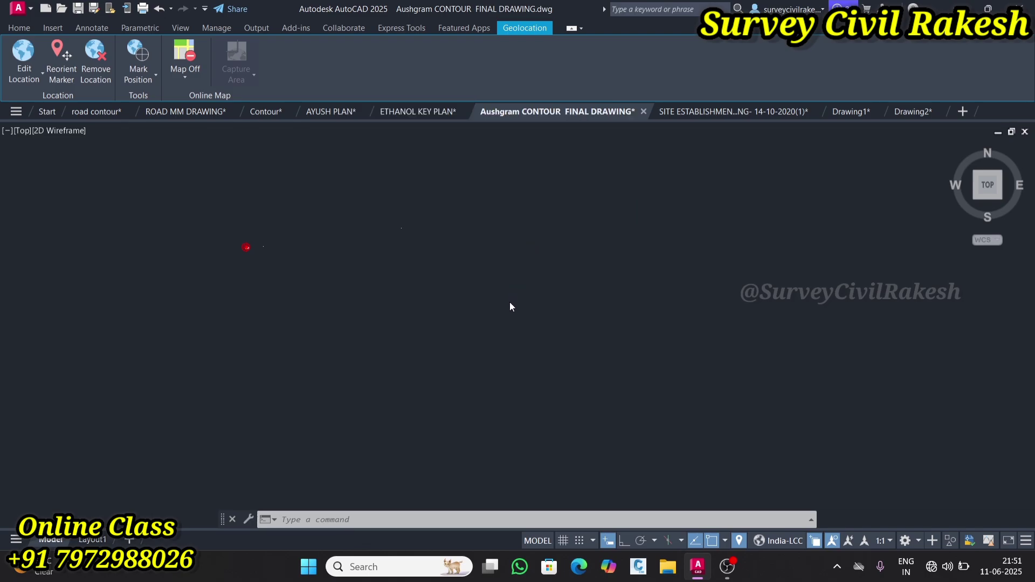
click(477, 309)
click(430, 450)
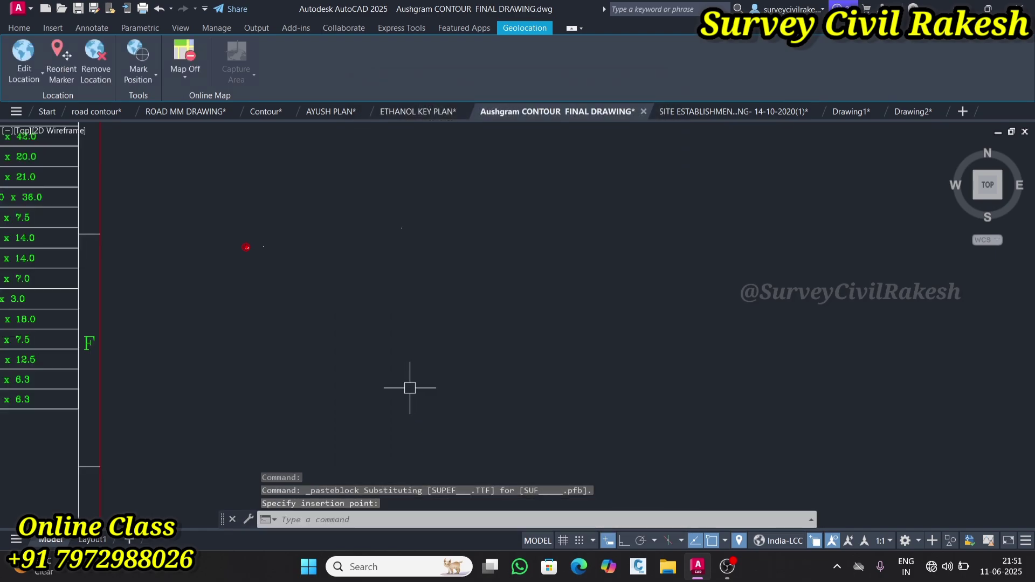
scroll(486, 345, down, 6)
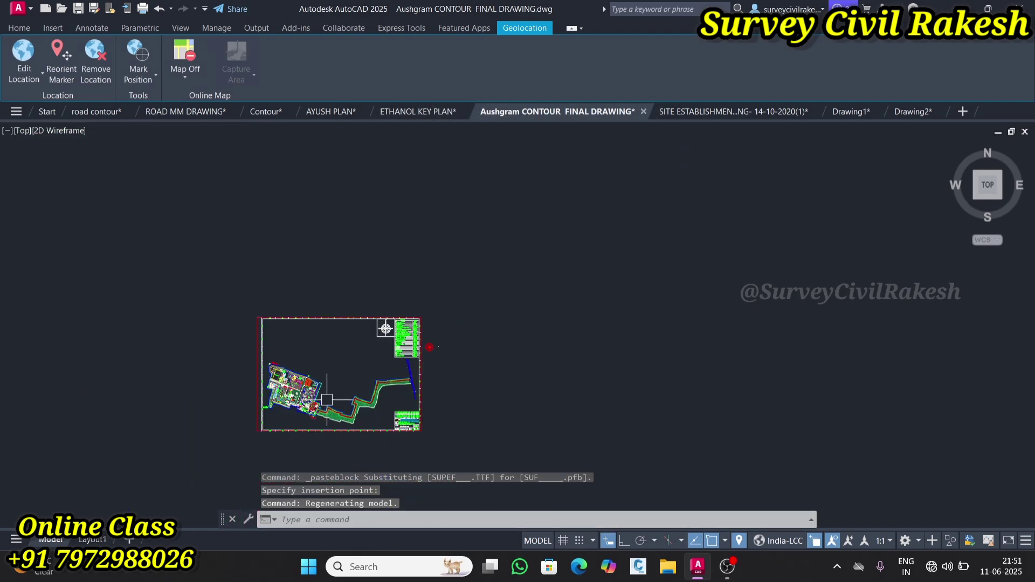
scroll(326, 400, up, 5)
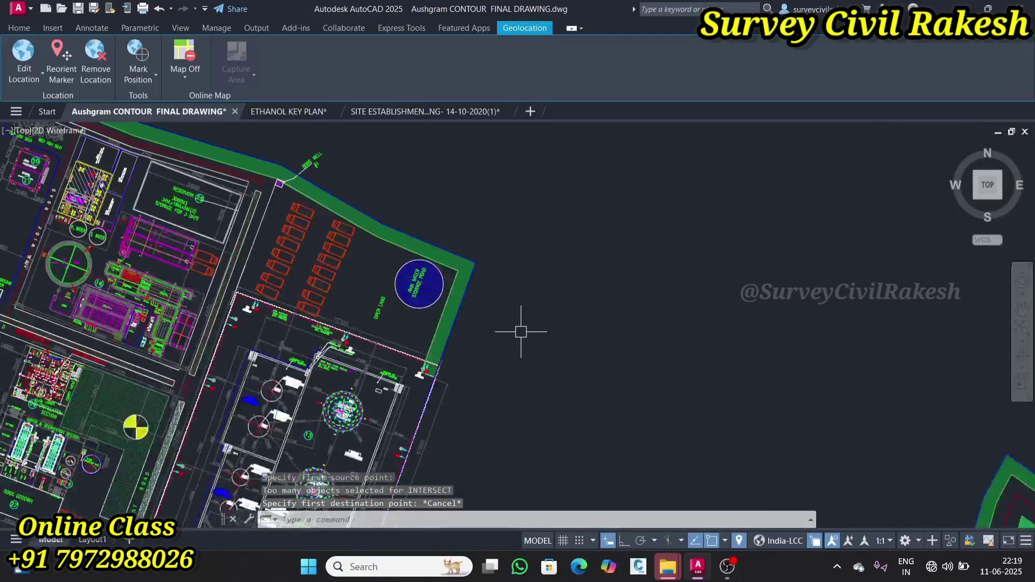
Start aligning the pasted key plan block, matching its blue boundary corner by the rain water storage pond to the centre of the CORNER marker
scroll(521, 332, down, 8)
click(531, 370)
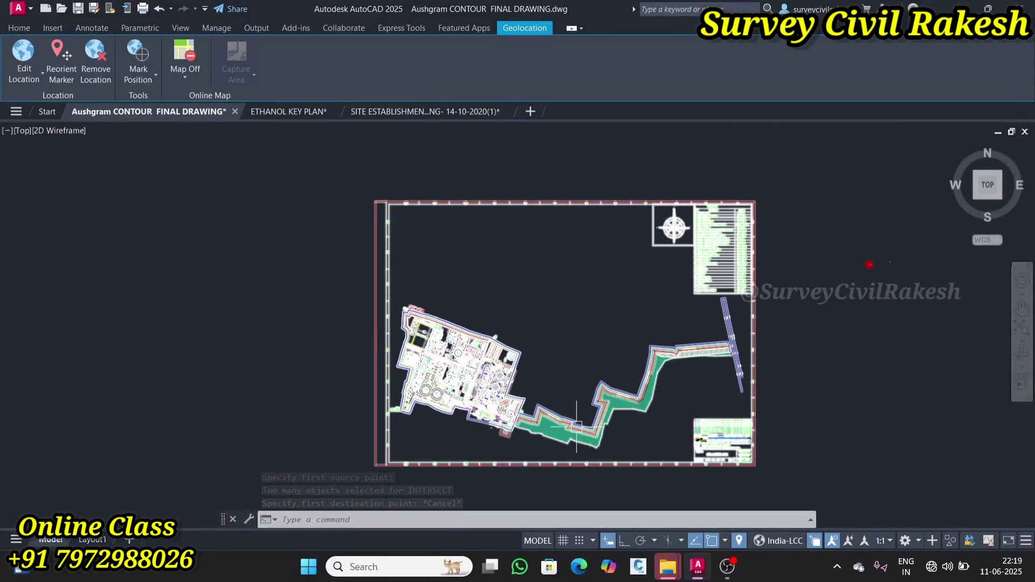
scroll(533, 360, up, 6)
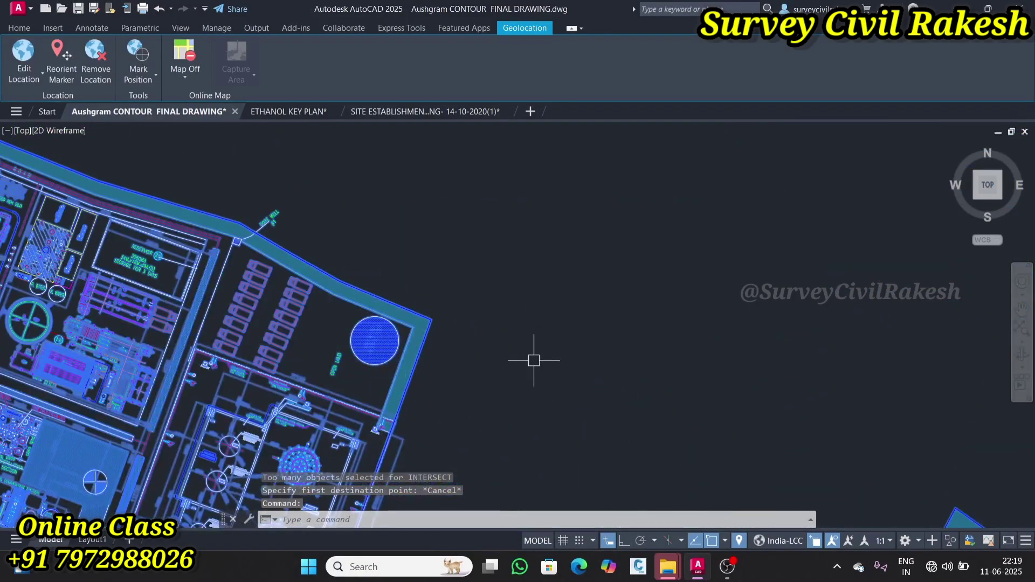
text(al)
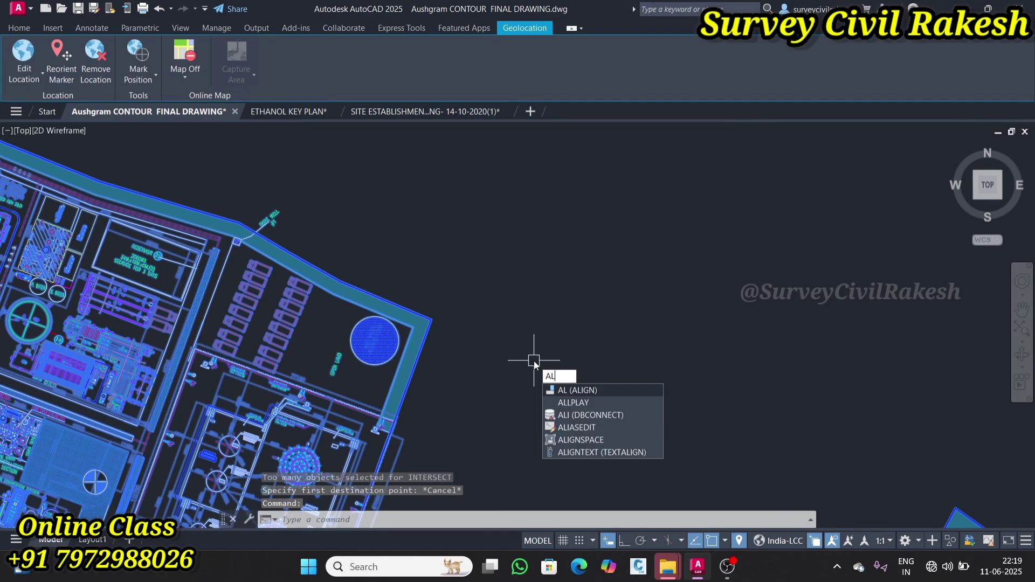
key(Return)
scroll(458, 318, up, 6)
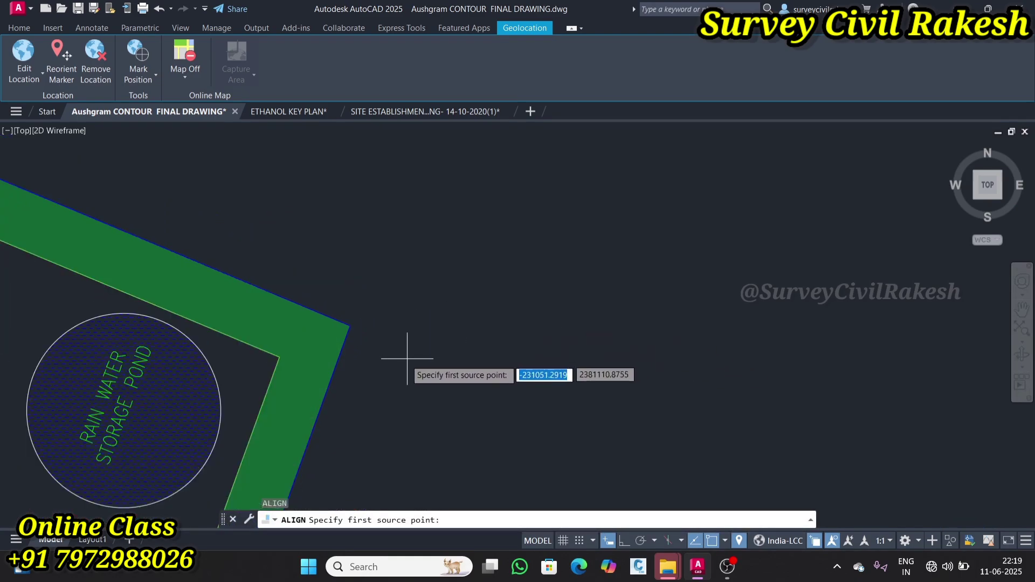
click(350, 325)
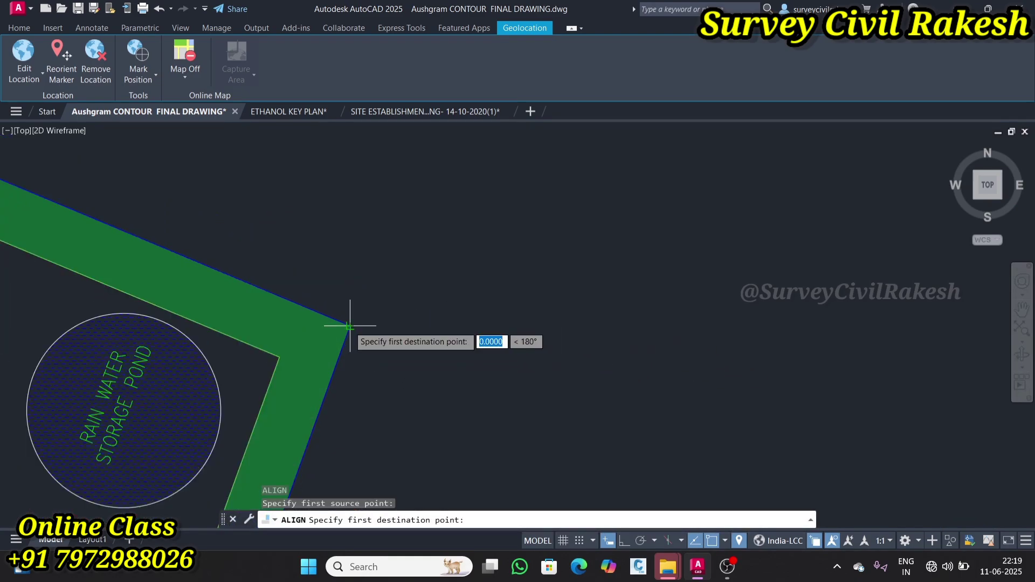
scroll(361, 393, down, 8)
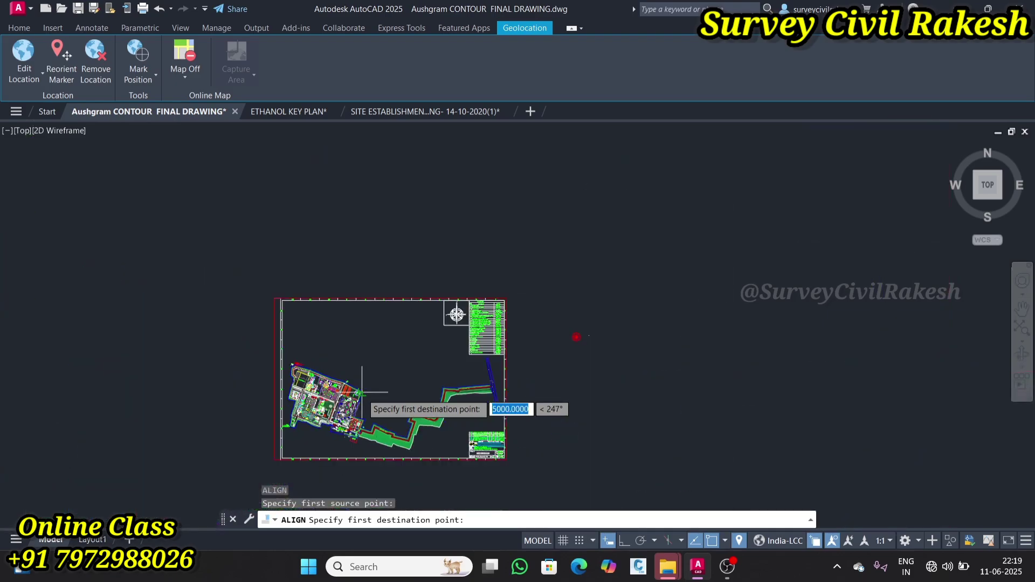
scroll(588, 320, up, 6)
scroll(587, 320, down, 5)
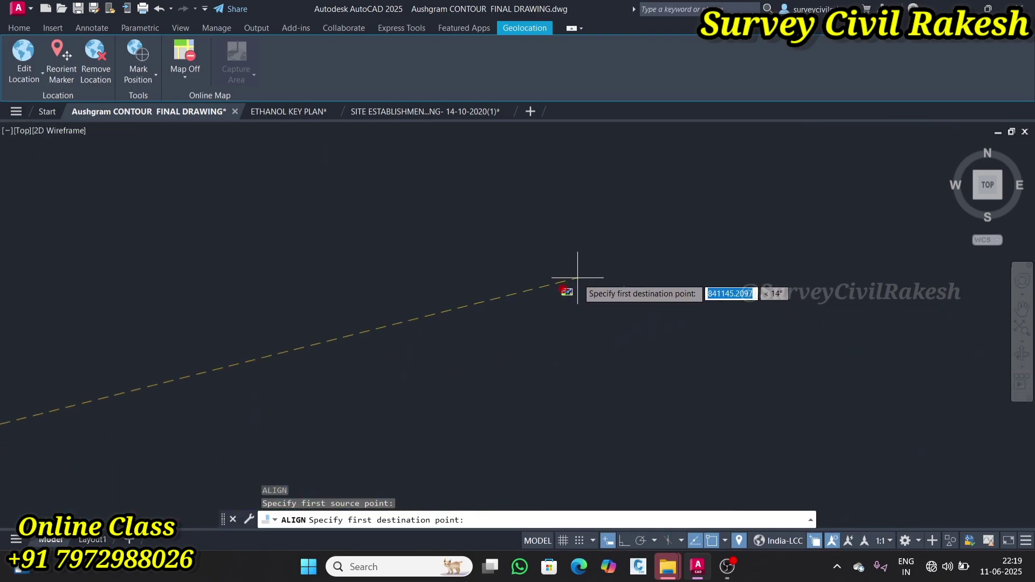
scroll(454, 343, up, 7)
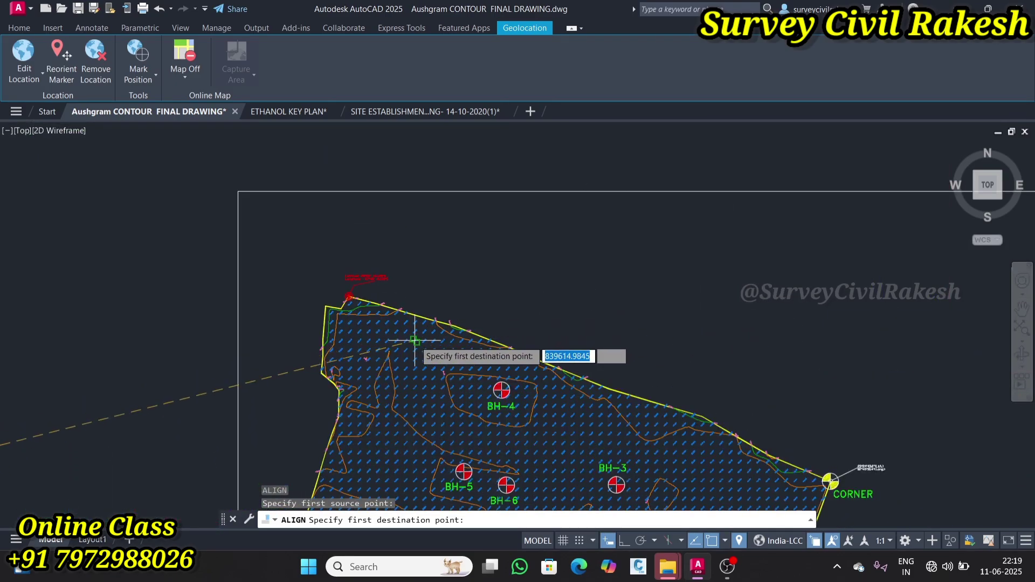
scroll(474, 329, down, 4)
scroll(520, 358, up, 10)
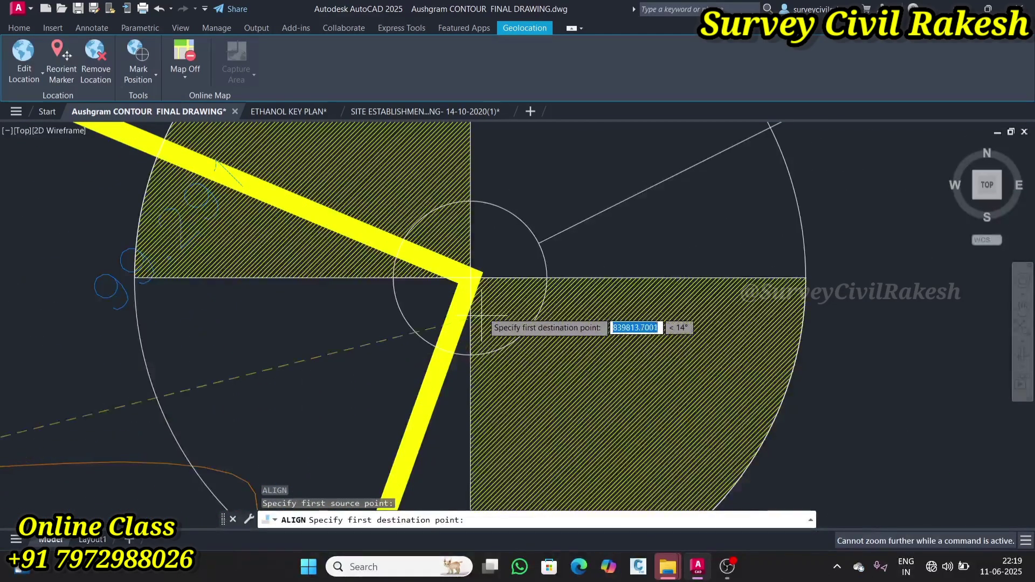
click(470, 279)
Match the key plan corner at the south end of that blue edge to the yellow boundary corner south of BH-2 as the second alignment pair
scroll(522, 263, down, 3)
scroll(526, 270, down, 8)
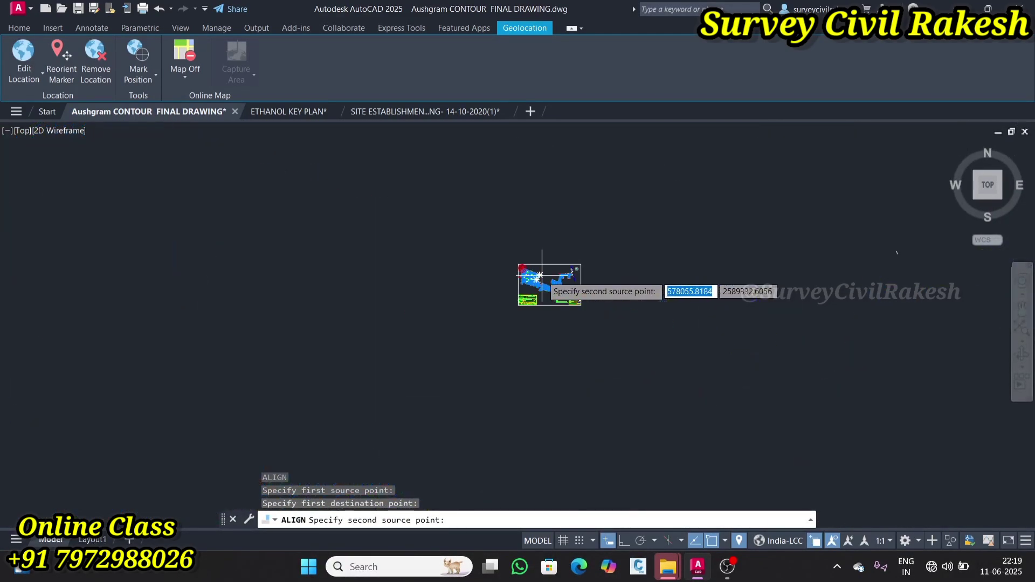
scroll(478, 300, up, 8)
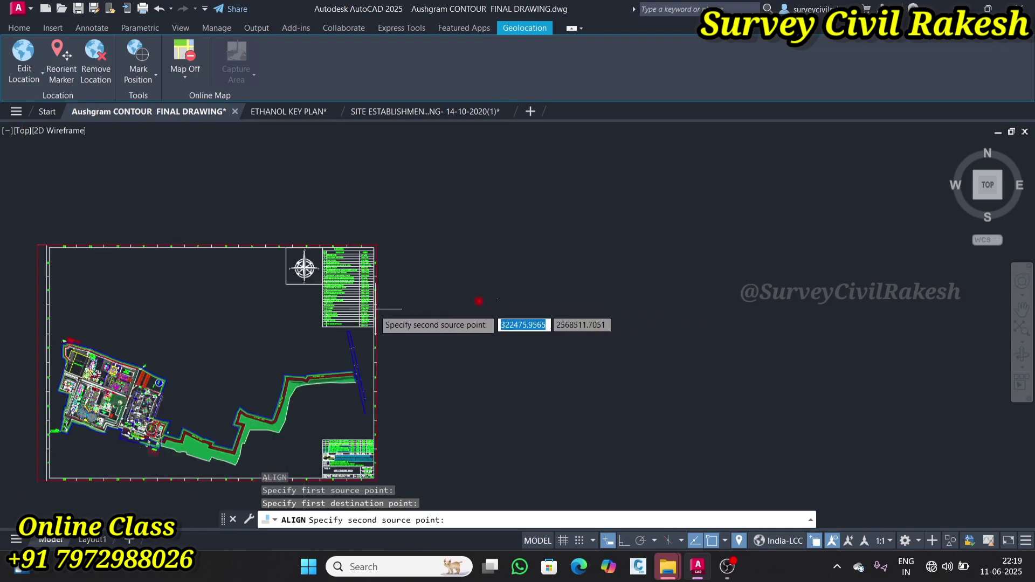
scroll(246, 402, up, 6)
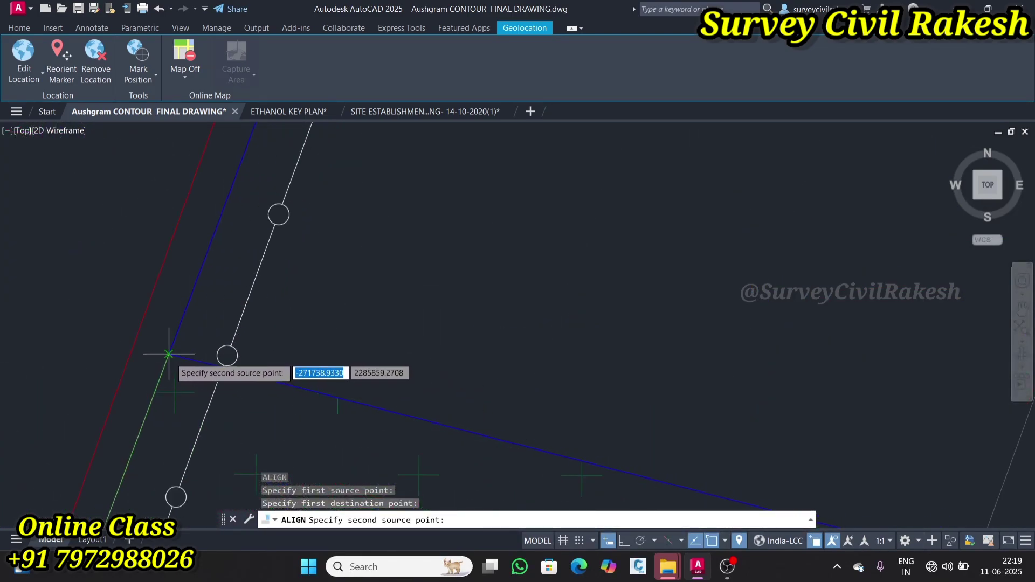
click(168, 354)
scroll(169, 401, down, 5)
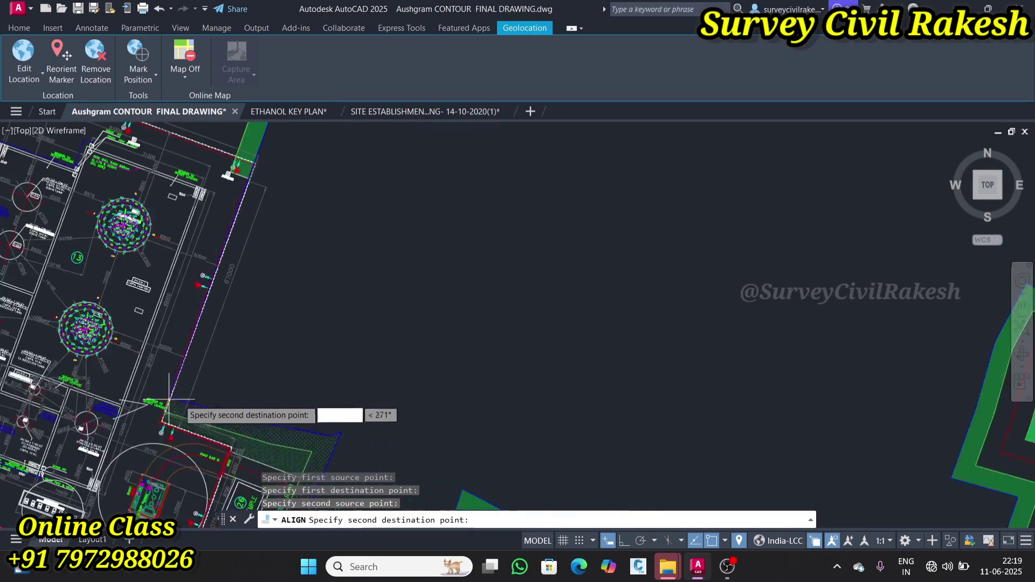
scroll(169, 401, down, 8)
scroll(324, 359, up, 4)
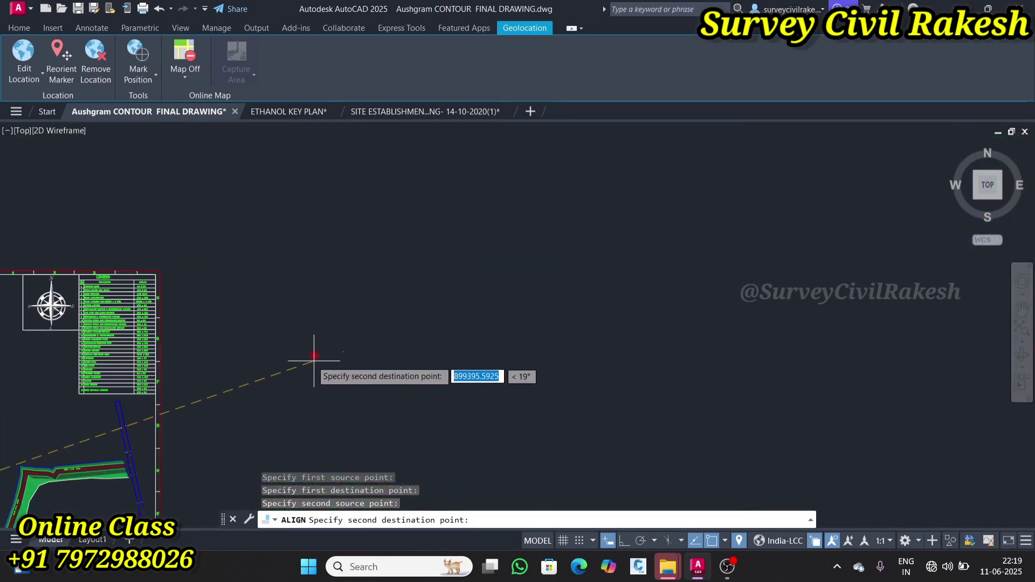
scroll(314, 361, down, 4)
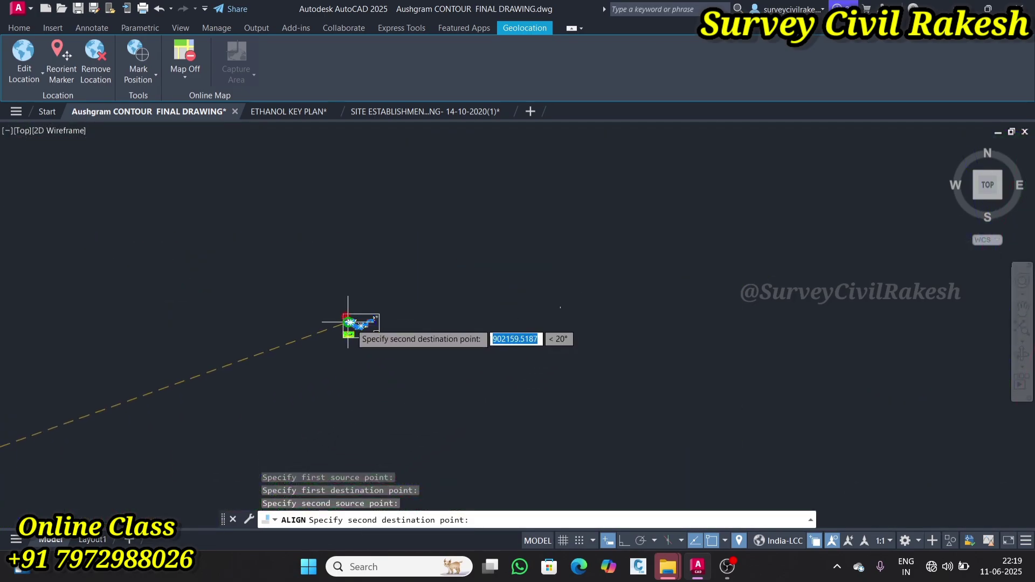
scroll(348, 323, up, 8)
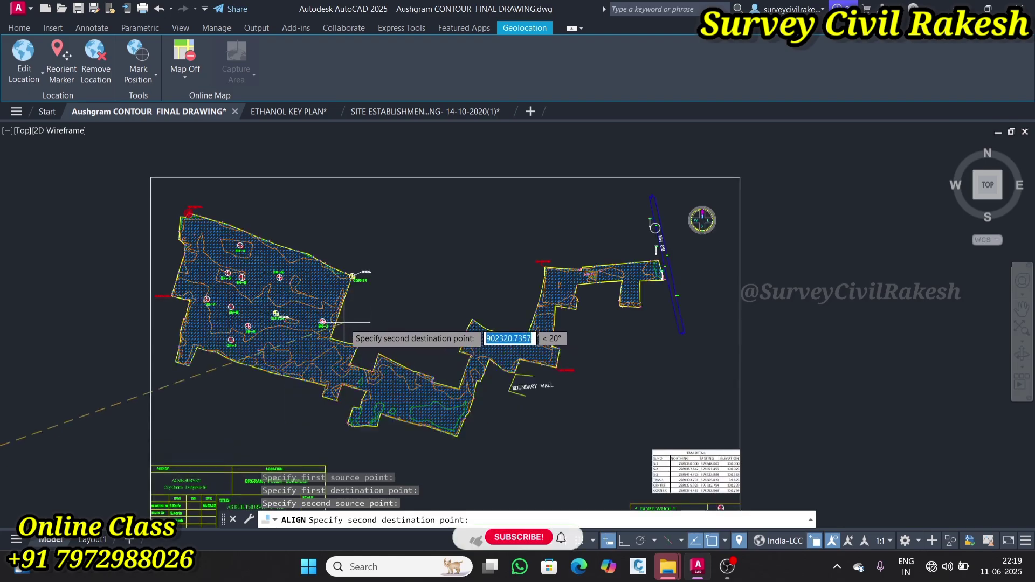
scroll(344, 322, up, 10)
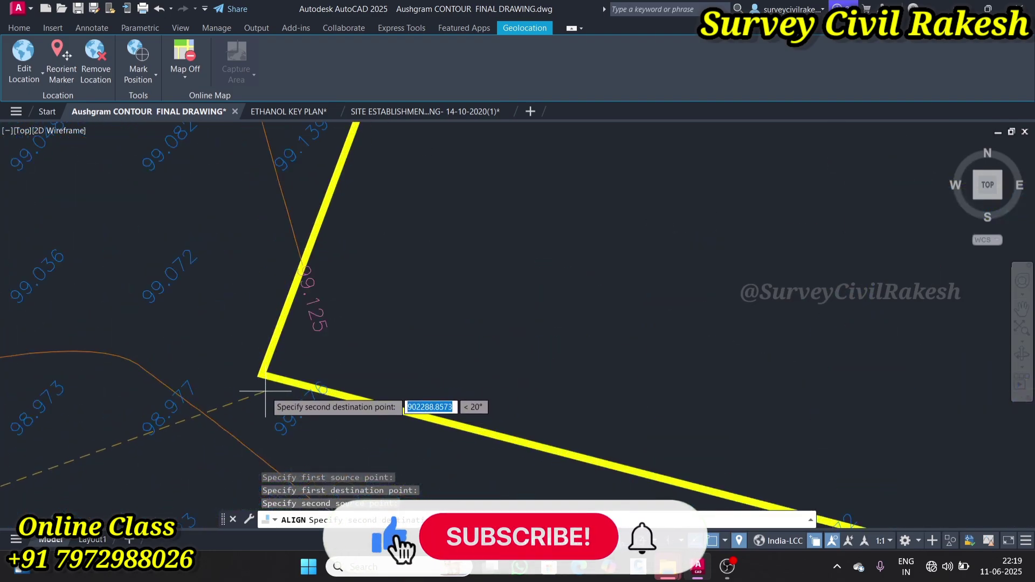
scroll(265, 392, up, 2)
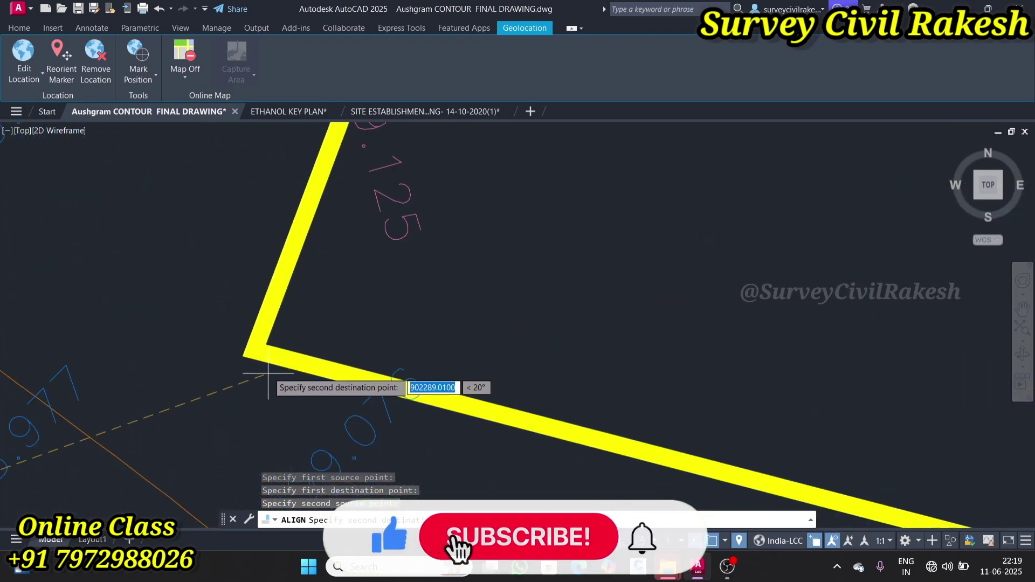
click(254, 350)
scroll(278, 368, down, 8)
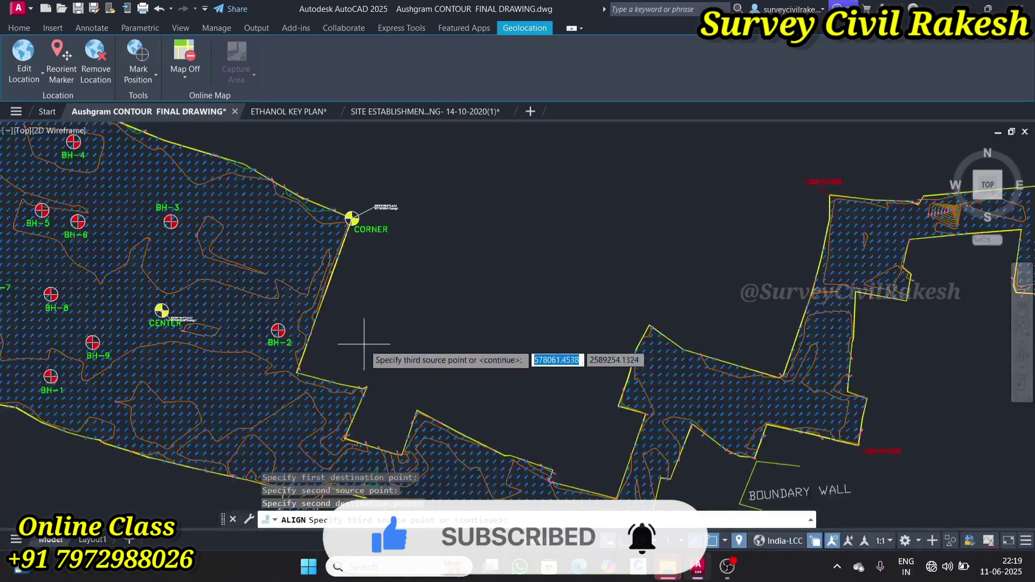
scroll(388, 345, down, 10)
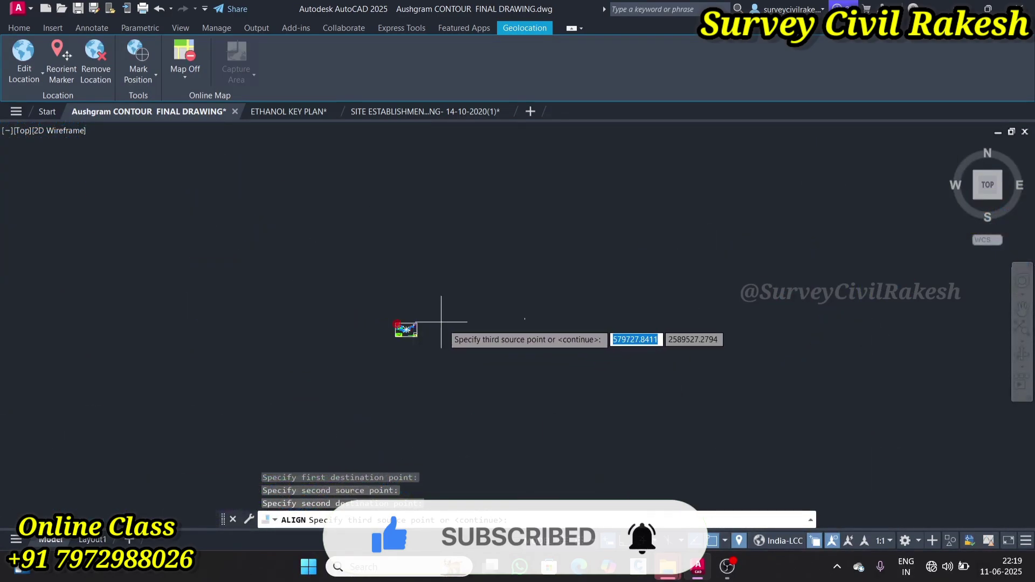
scroll(445, 335, down, 3)
scroll(446, 334, up, 10)
scroll(447, 334, down, 10)
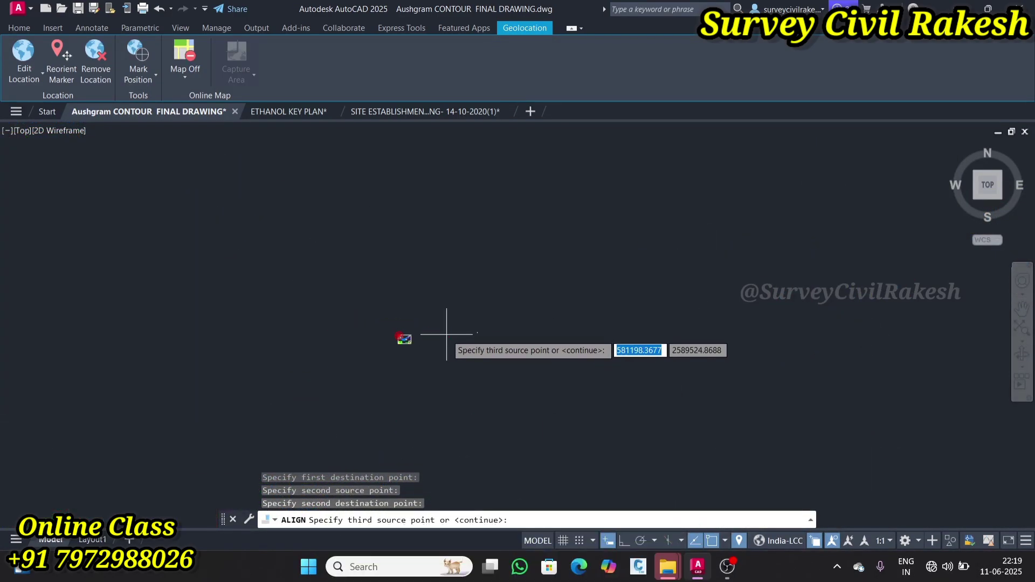